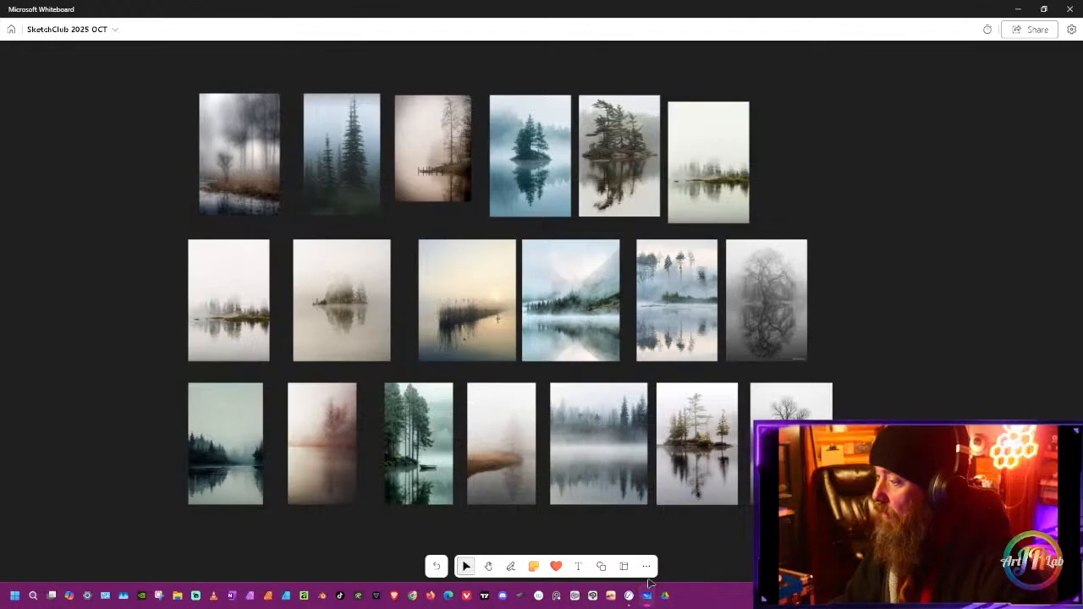
Step: Examine the foggy forest, tall pine and wooden dock reference photos in the upper row up close
mouse_move(643, 597)
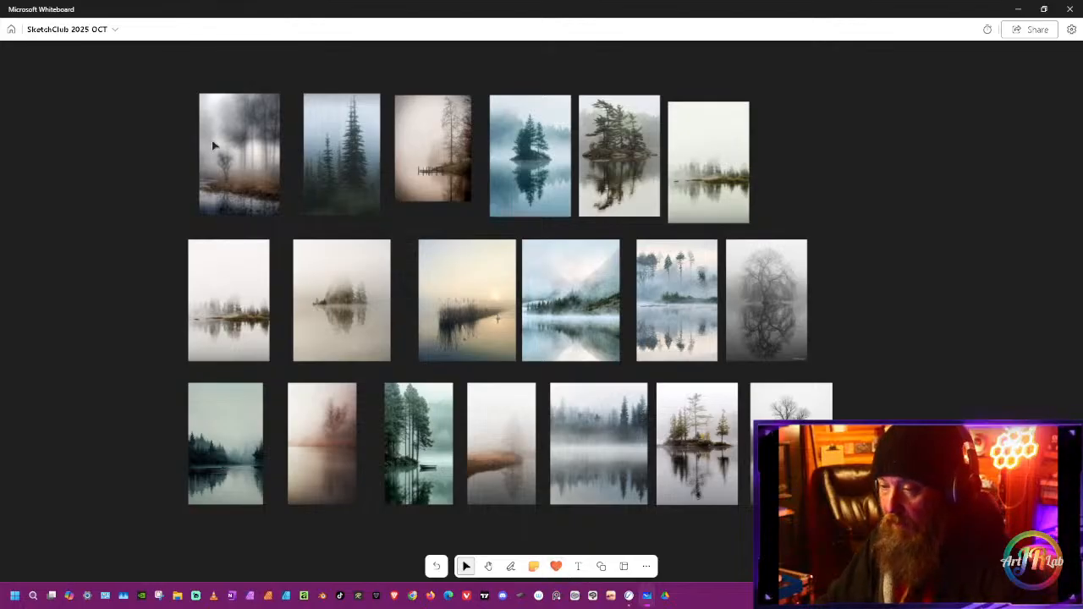
click(238, 181)
scroll(224, 190, up, 6)
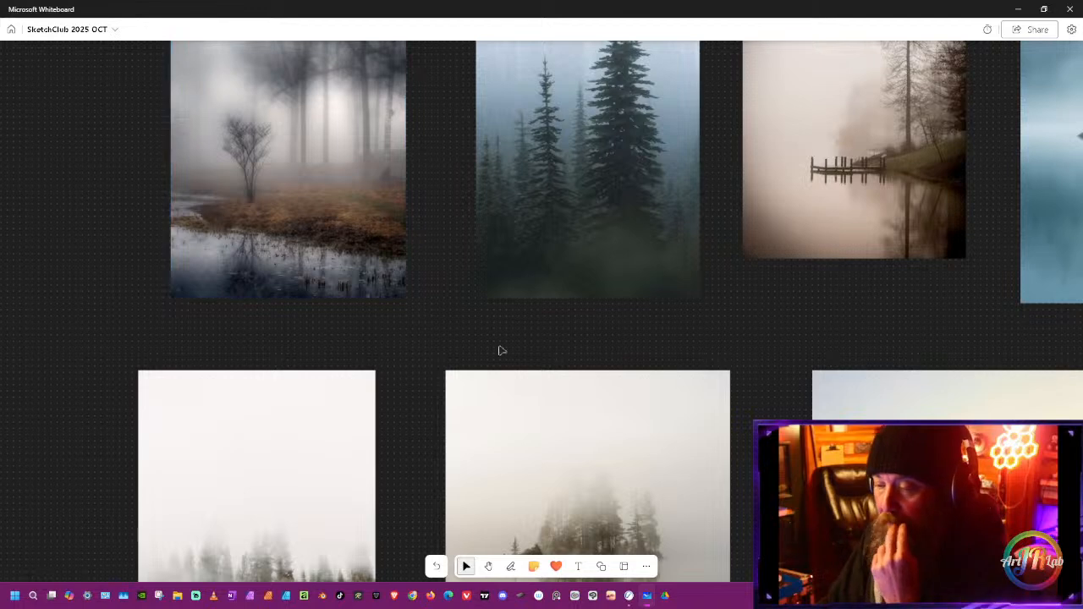
click(489, 567)
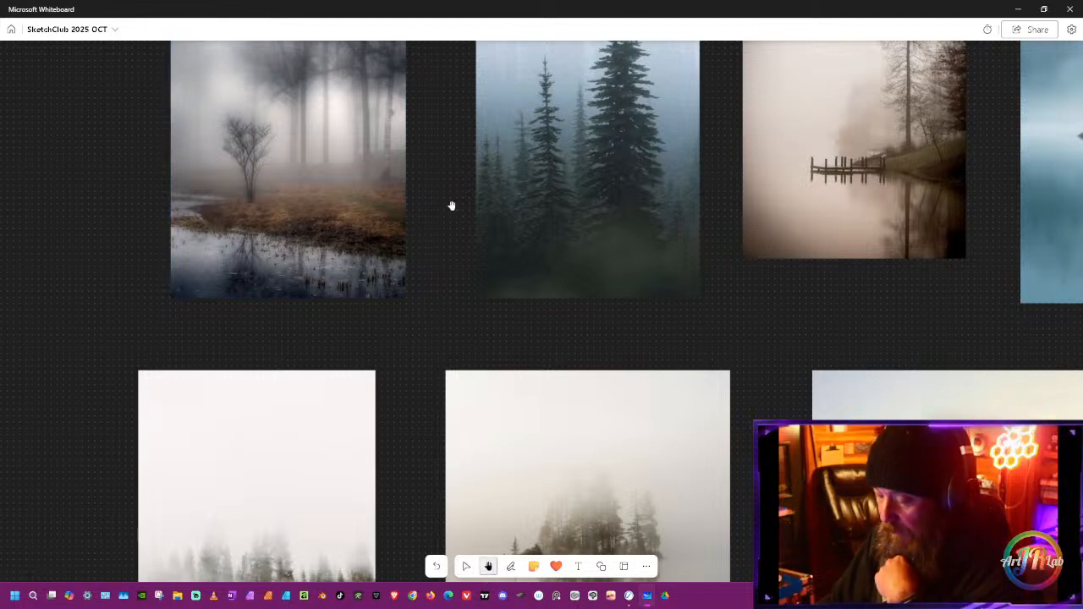
drag(458, 205, 447, 397)
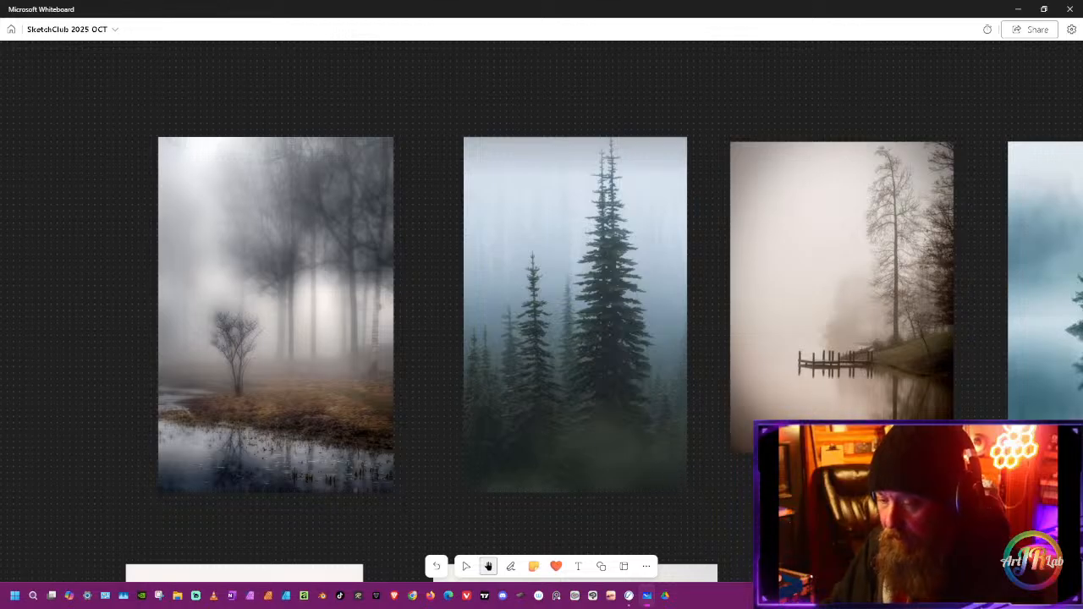
drag(820, 534, 708, 499)
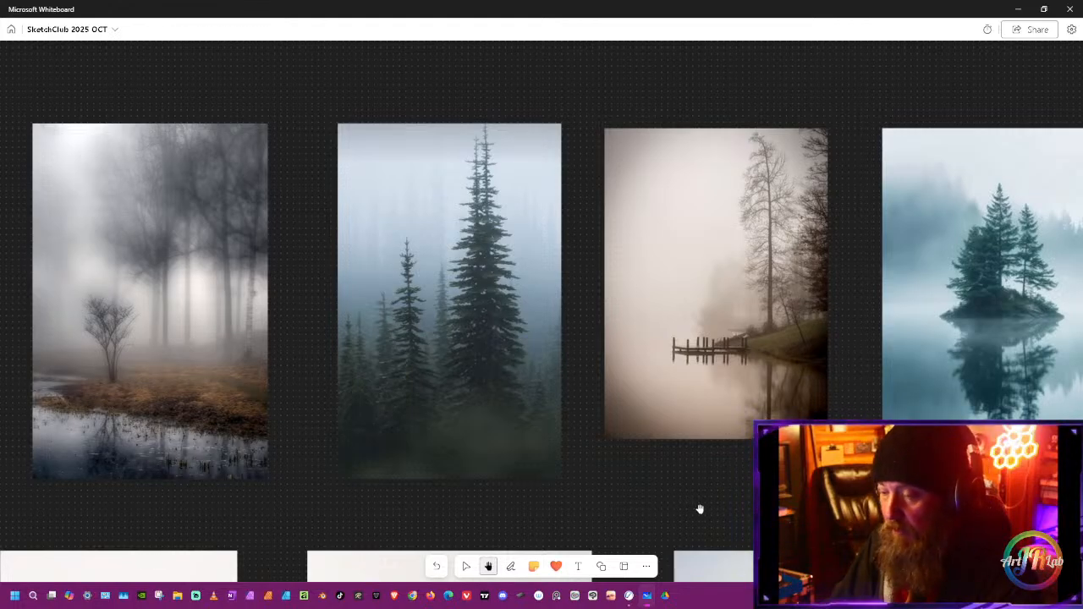
drag(766, 516, 653, 517)
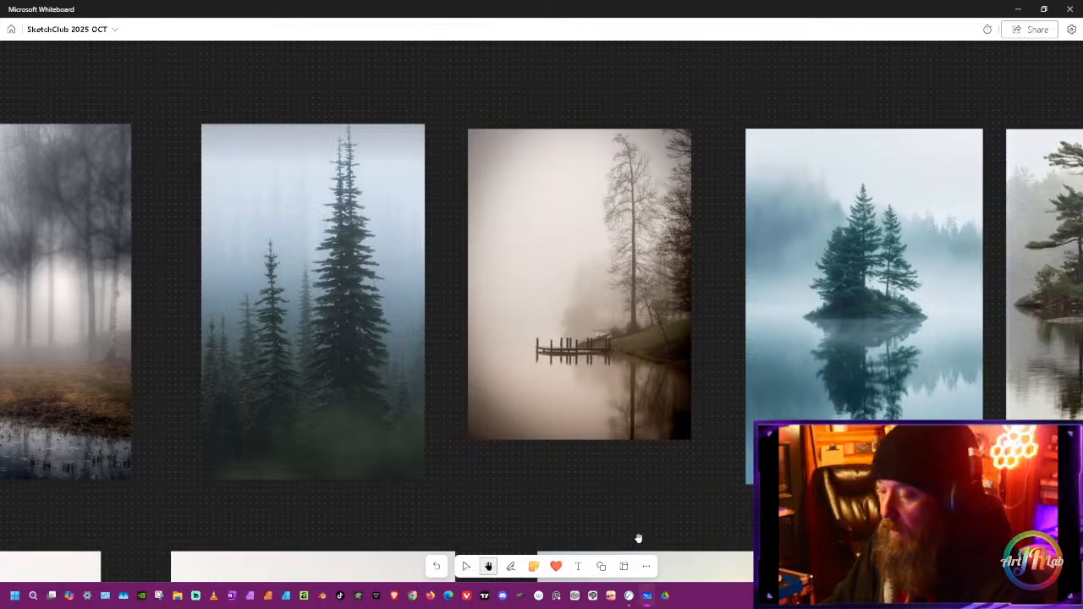
drag(670, 528, 615, 498)
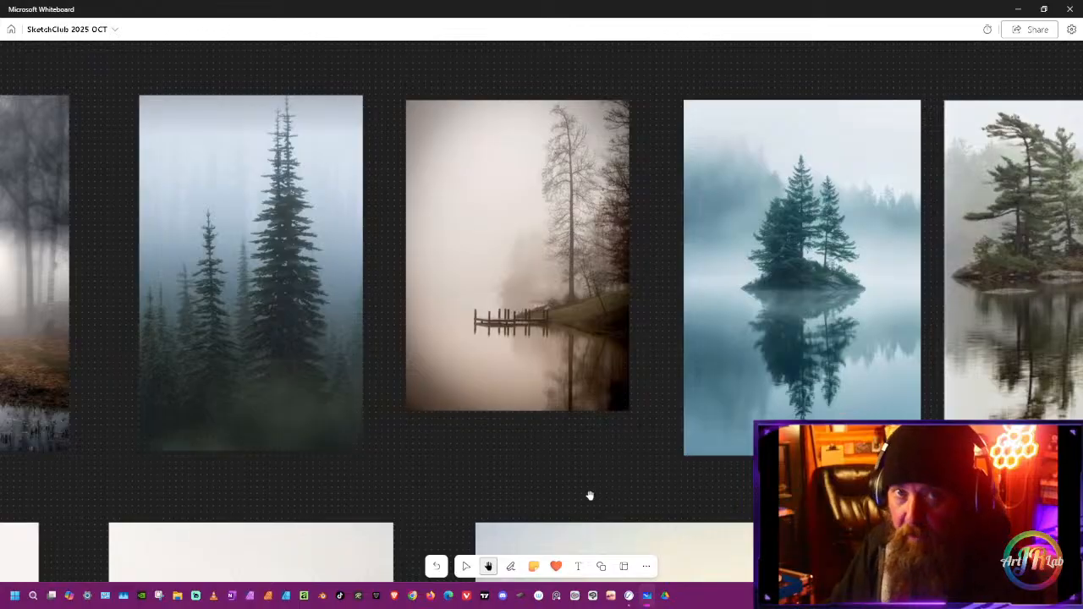
drag(742, 515, 662, 528)
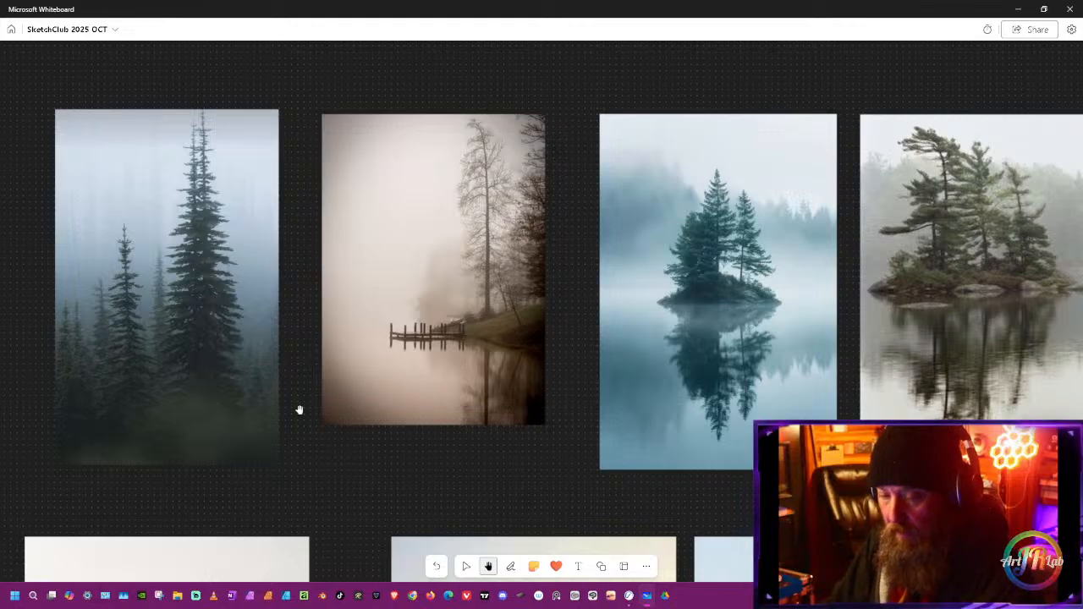
drag(172, 327, 368, 346)
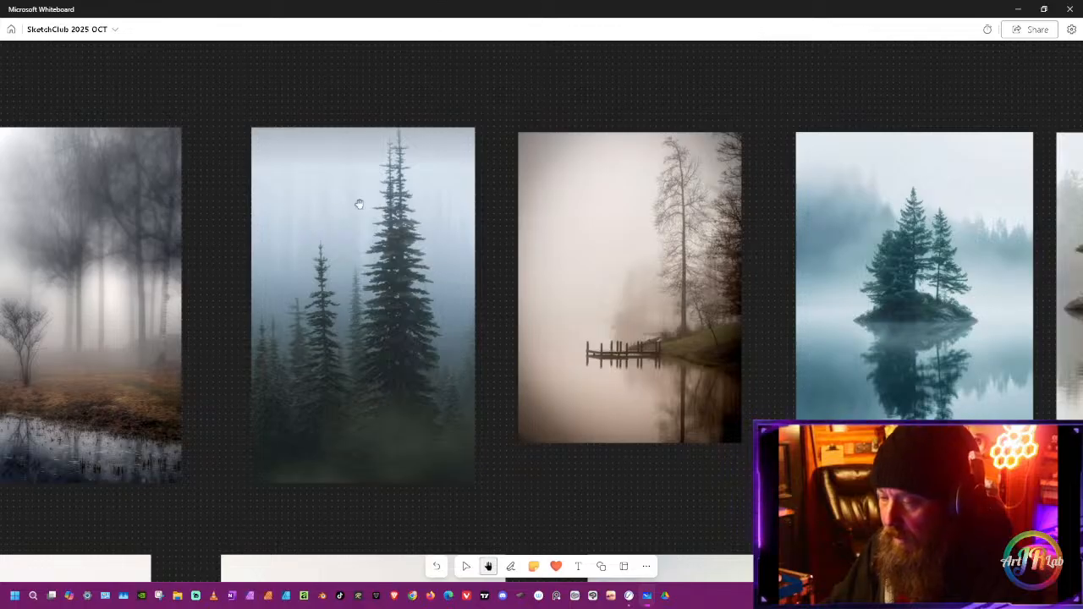
Step: Examine the two pine island photos and the misty shoreline photo at the end of the upper row
drag(708, 528, 382, 517)
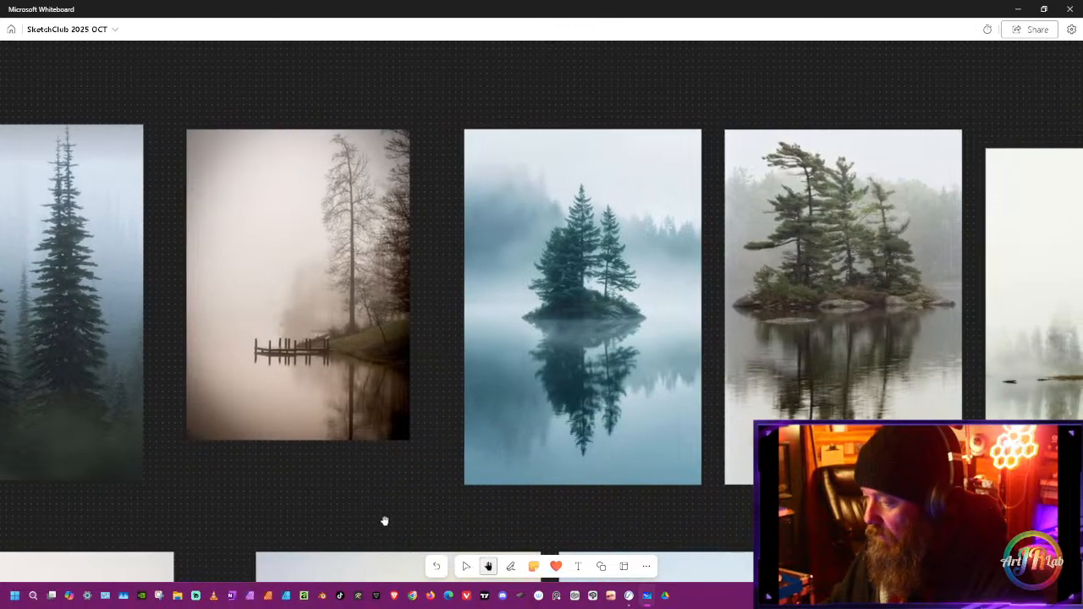
drag(556, 530, 295, 534)
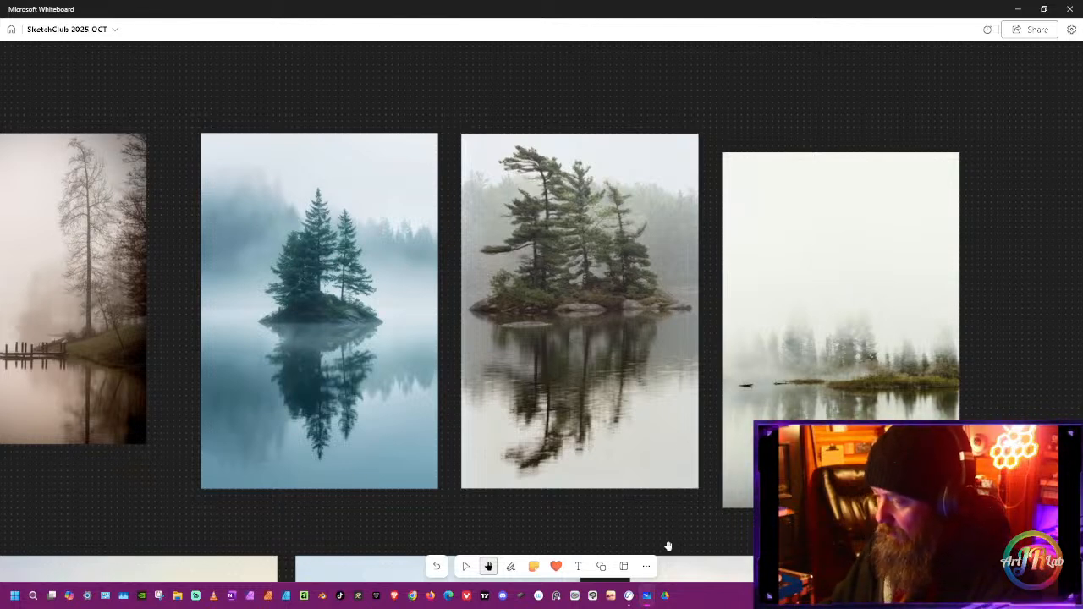
drag(663, 547, 534, 551)
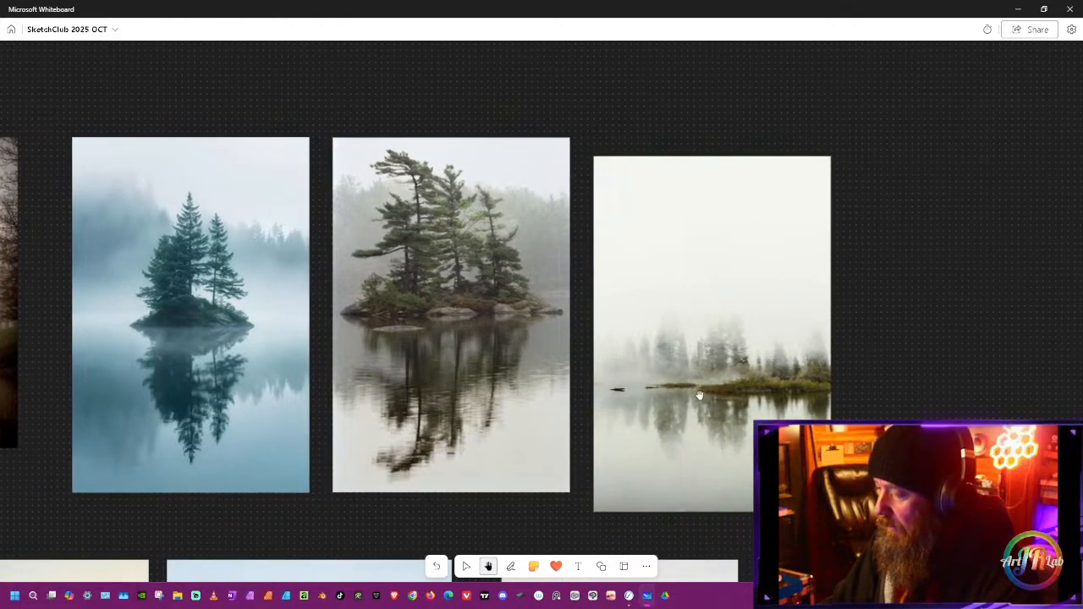
drag(900, 389, 702, 363)
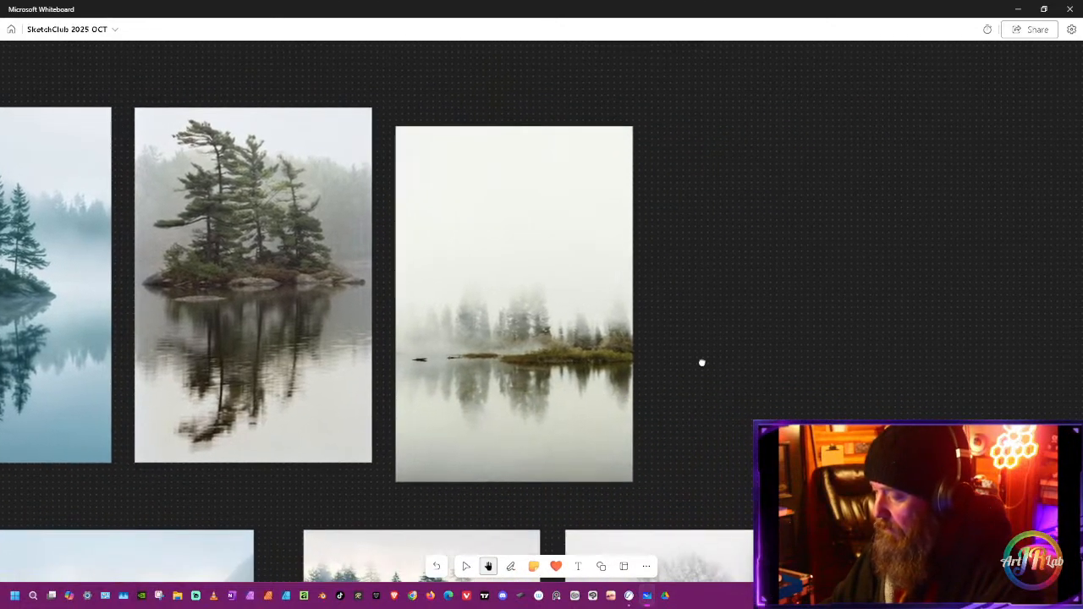
scroll(524, 383, up, 5)
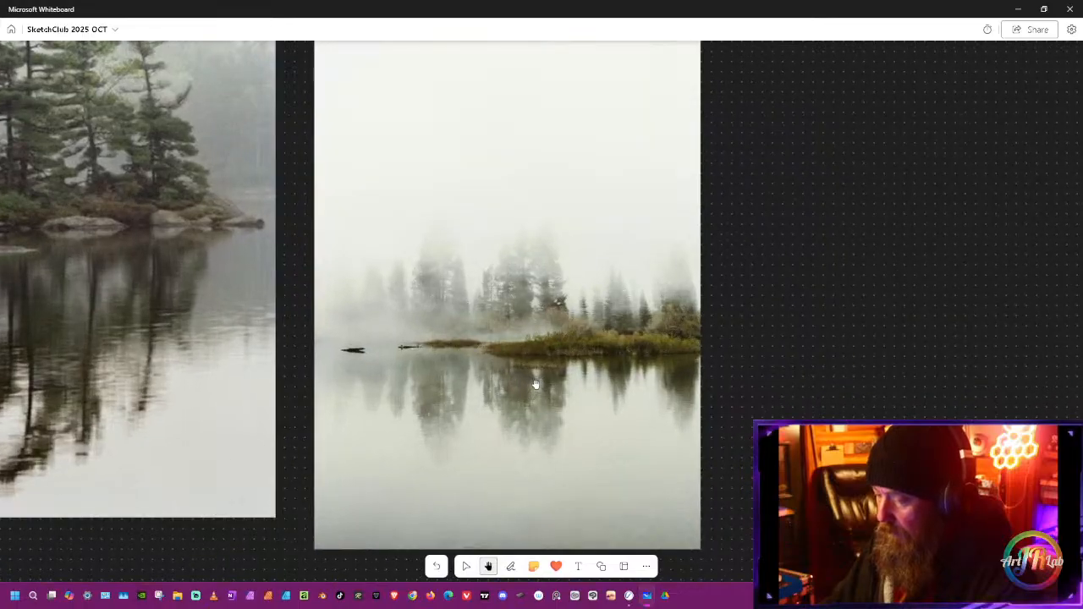
scroll(515, 386, down, 8)
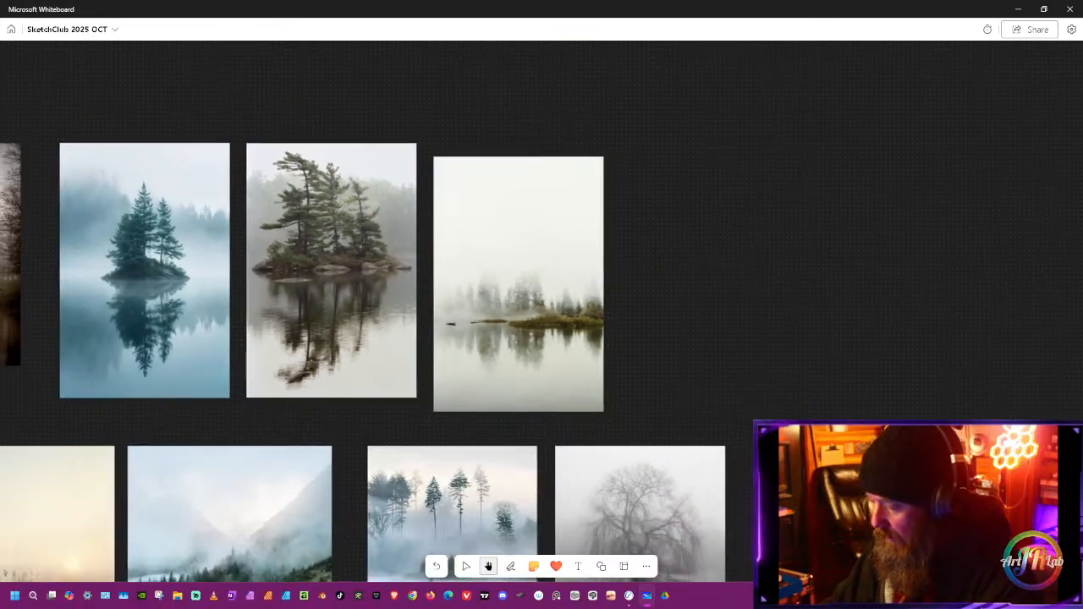
Step: Examine the middle row's reference photos one by one, from the grey willow back to the foggy island
drag(764, 465, 754, 239)
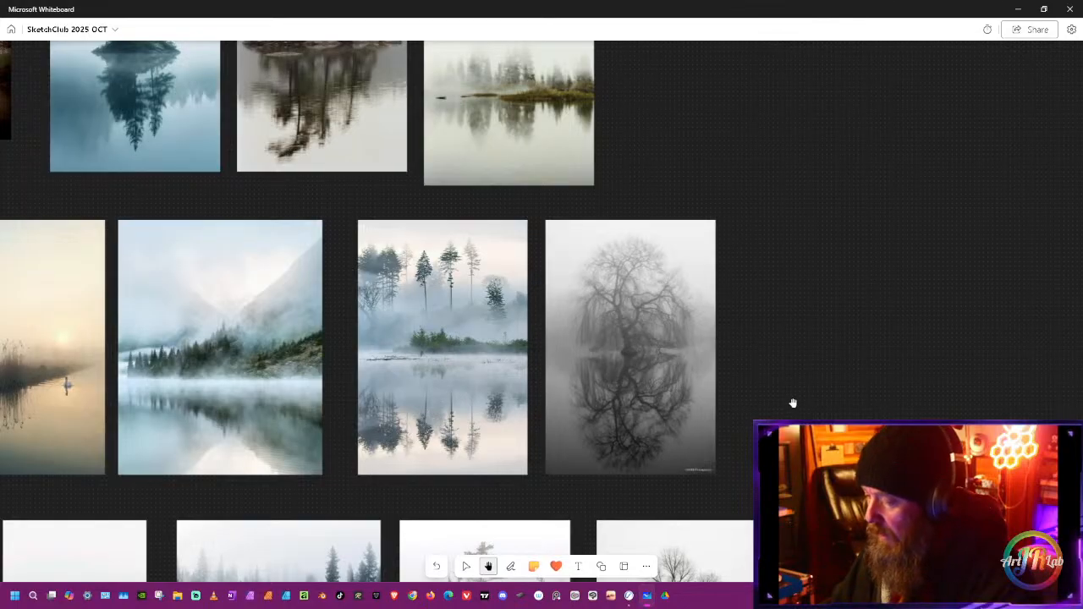
scroll(682, 380, up, 6)
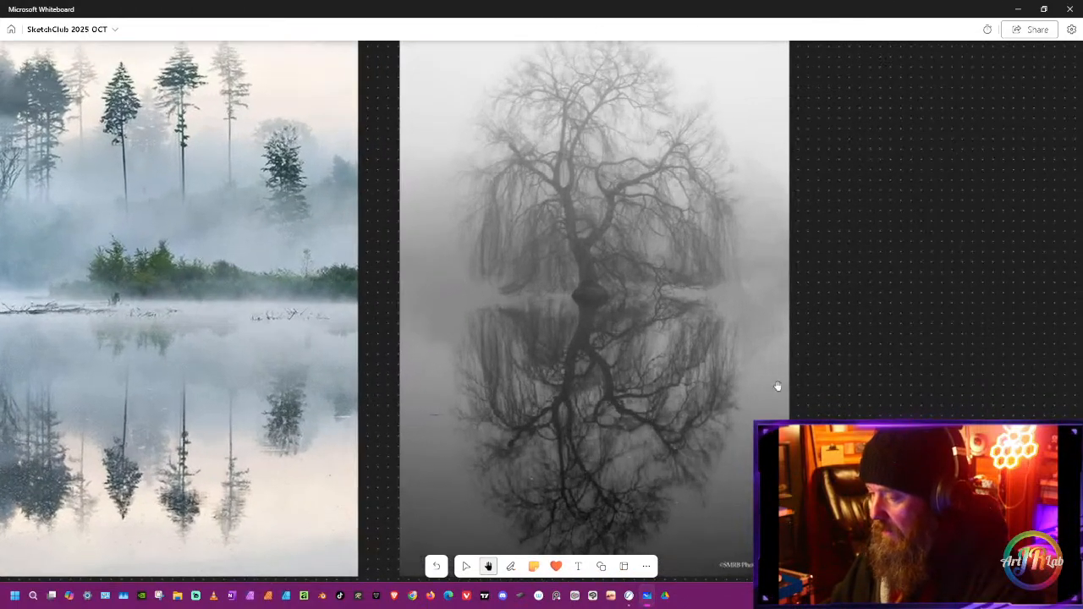
drag(778, 386, 657, 430)
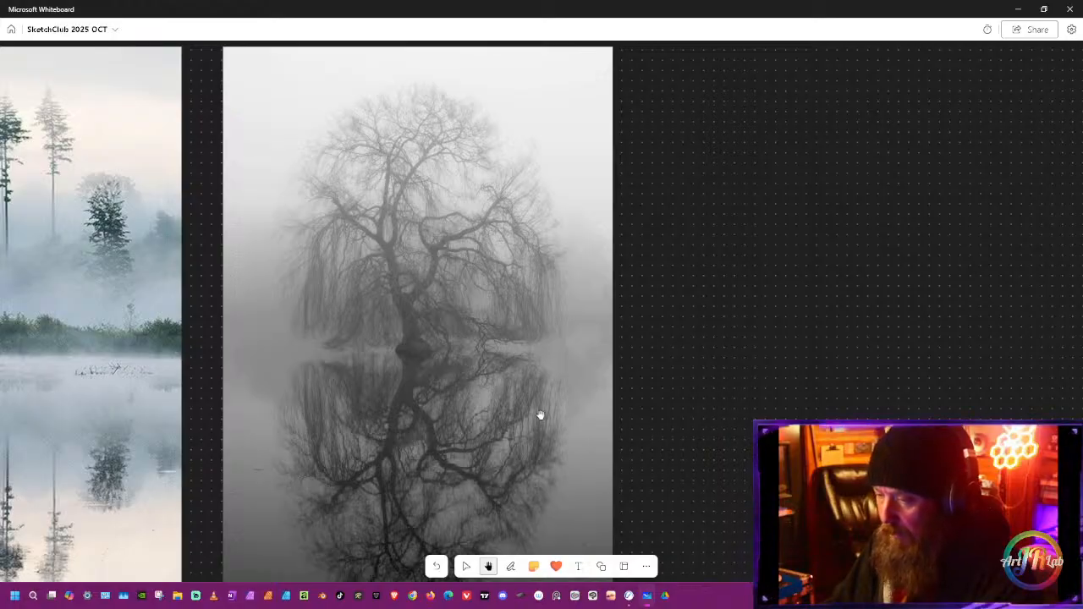
scroll(540, 414, down, 2)
drag(723, 474, 698, 434)
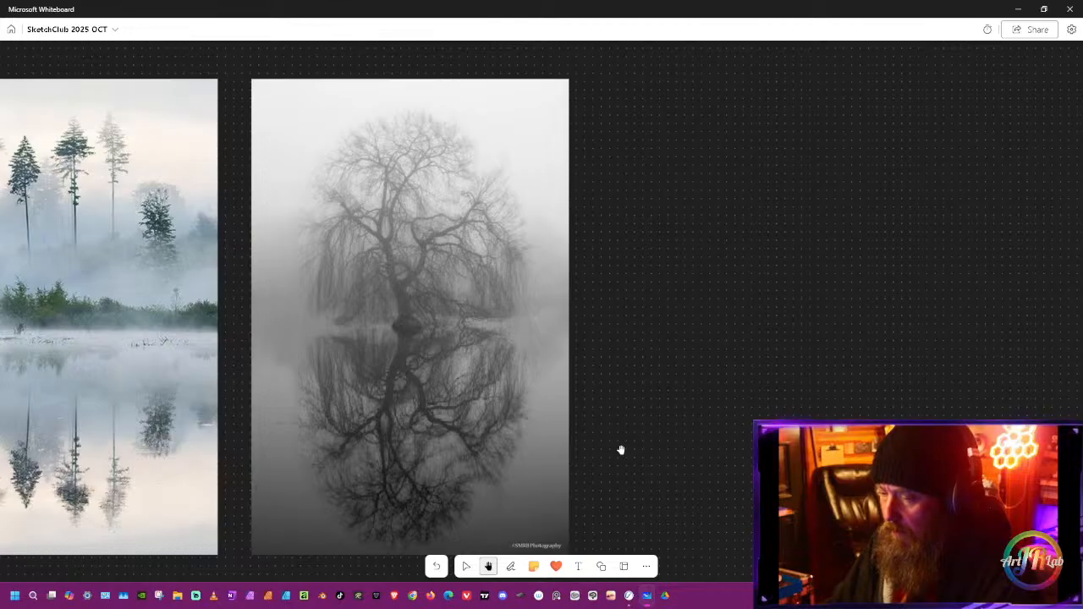
drag(220, 423, 578, 446)
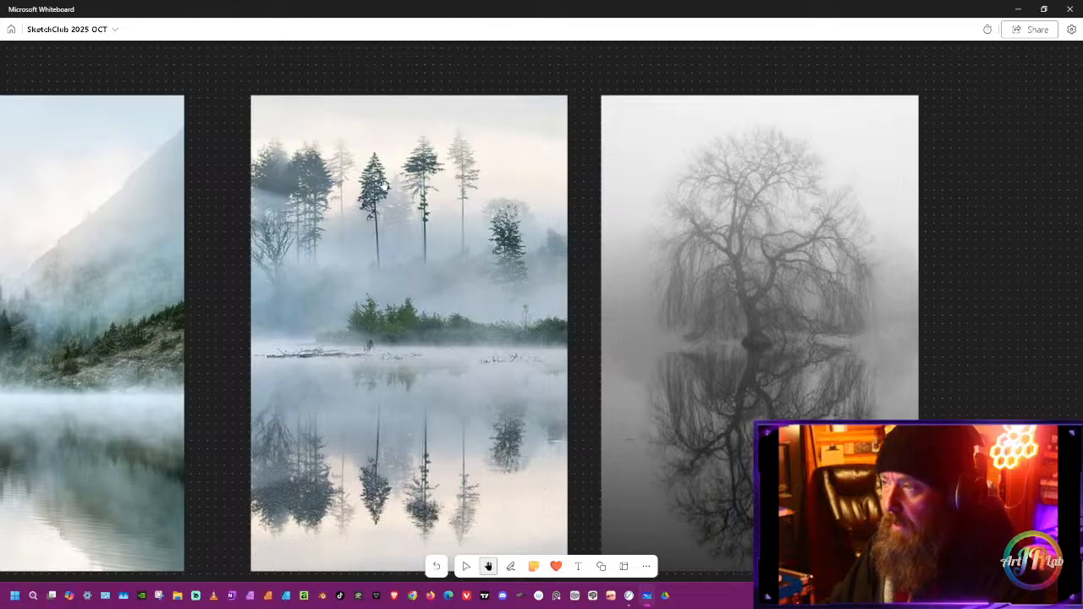
drag(227, 453, 606, 450)
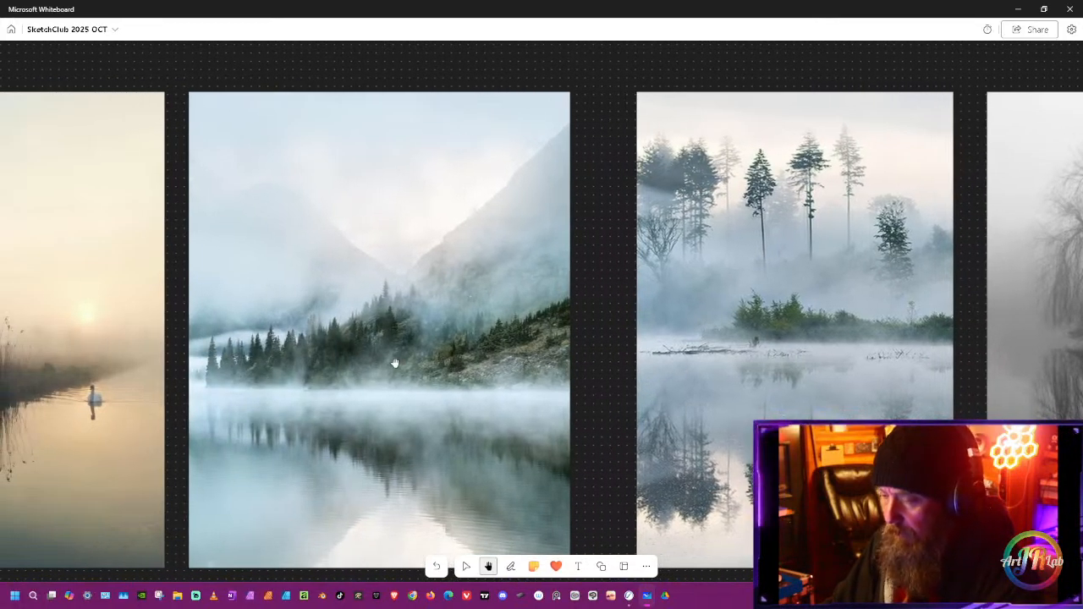
drag(297, 413, 730, 386)
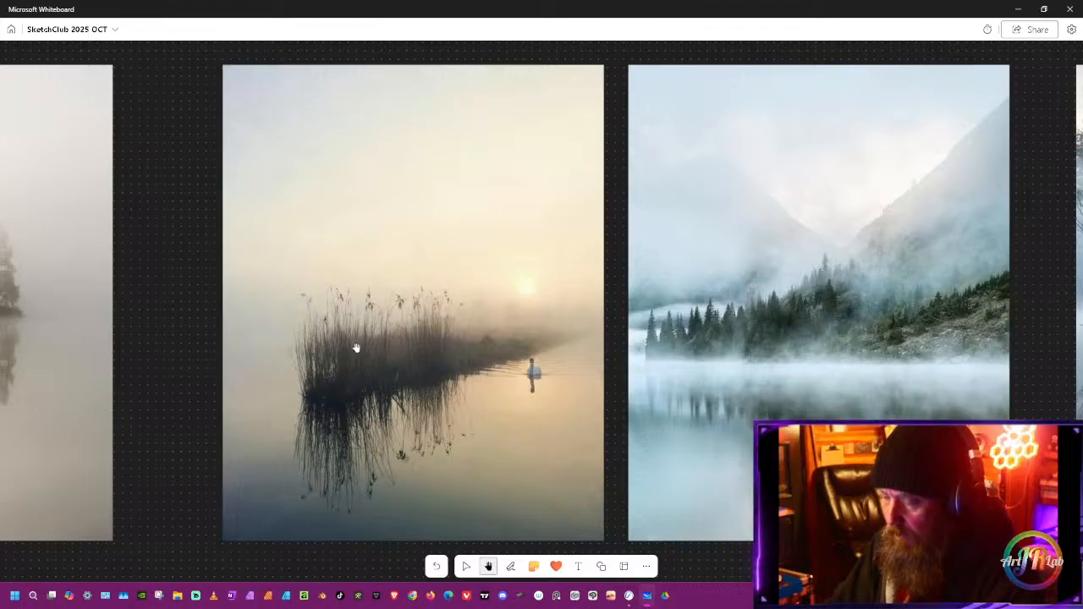
drag(297, 397, 668, 387)
drag(389, 284, 457, 321)
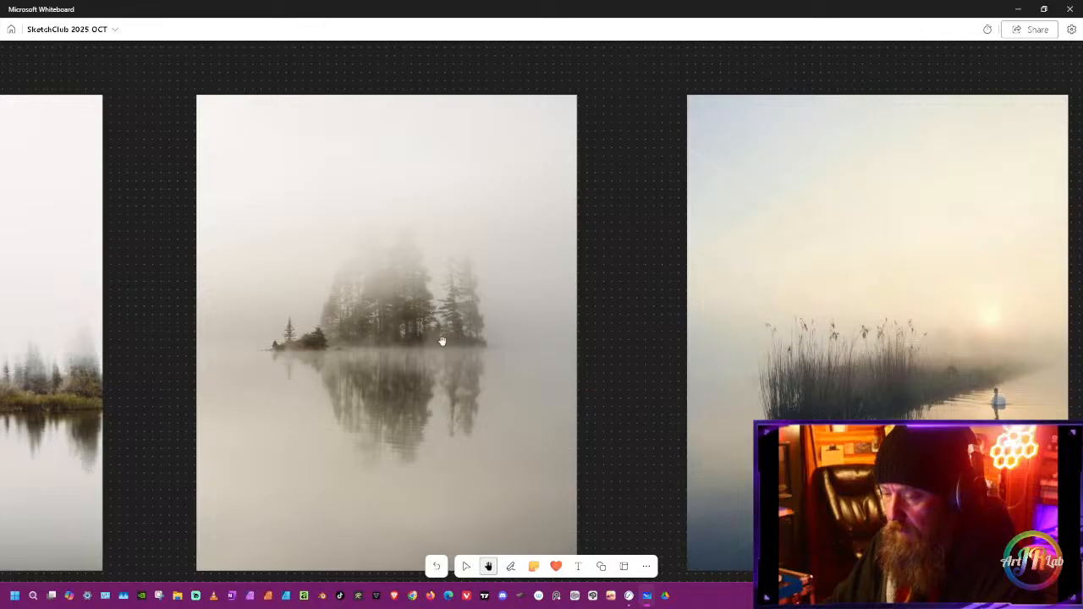
scroll(416, 354, up, 3)
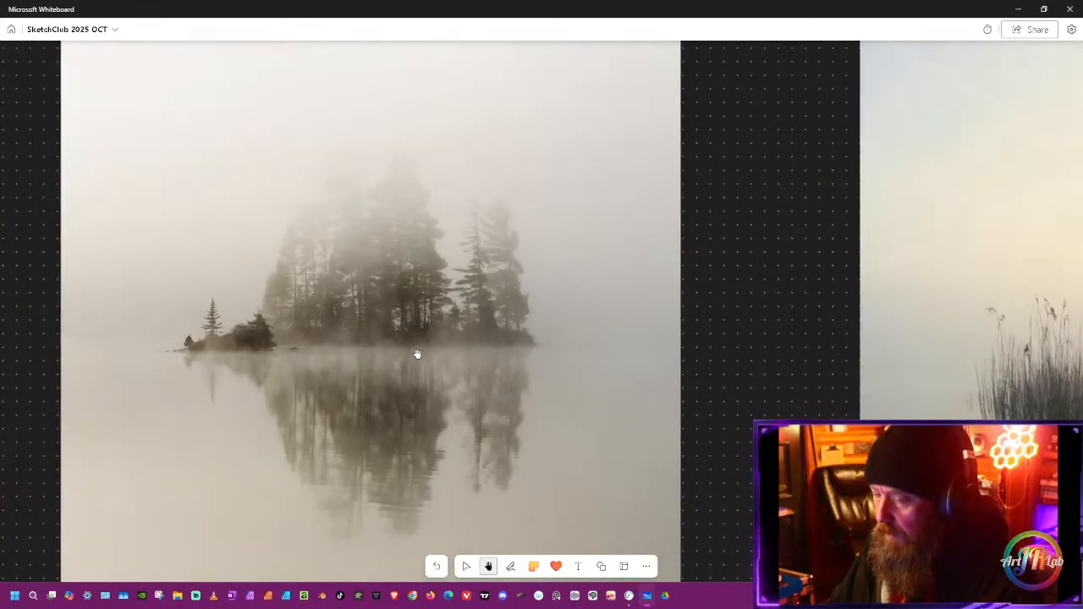
scroll(415, 356, down, 5)
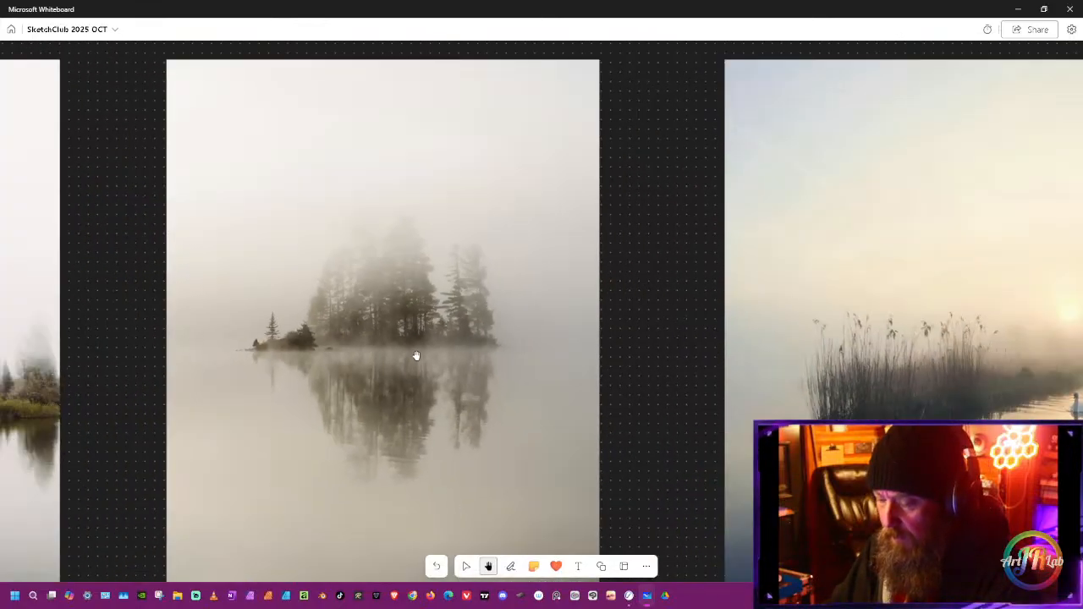
Step: Delete the duplicate misty shoreline photo at the start of the middle row
drag(305, 386, 540, 393)
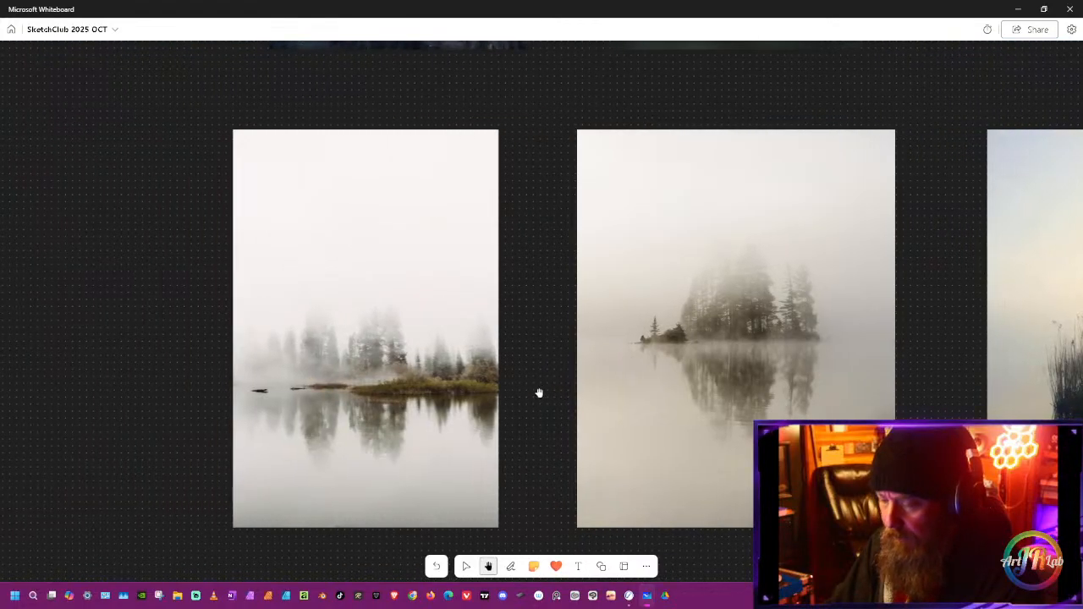
scroll(348, 384, down, 1)
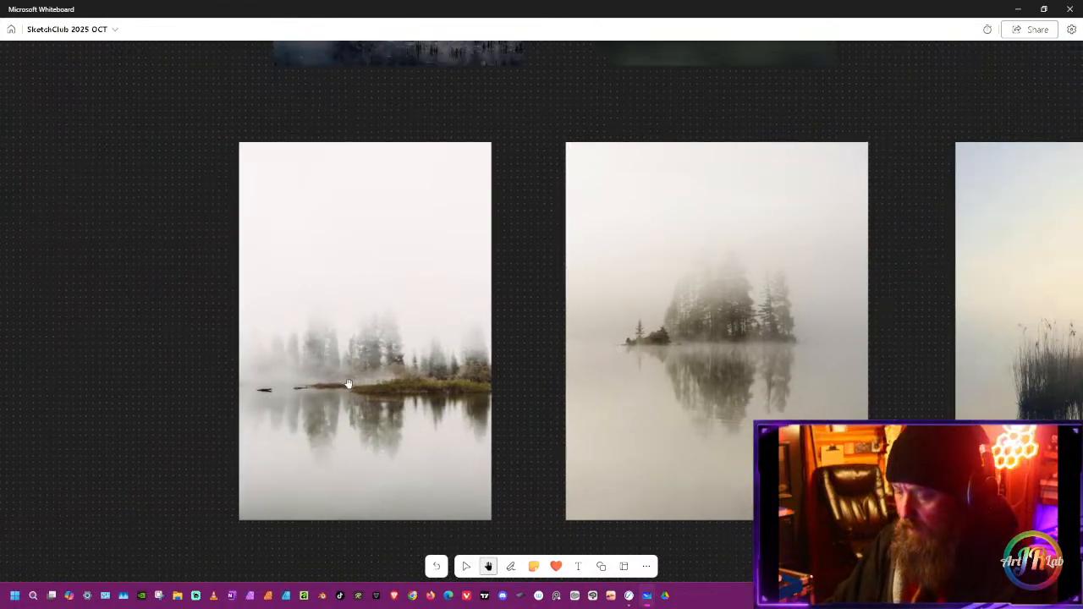
click(465, 566)
click(429, 428)
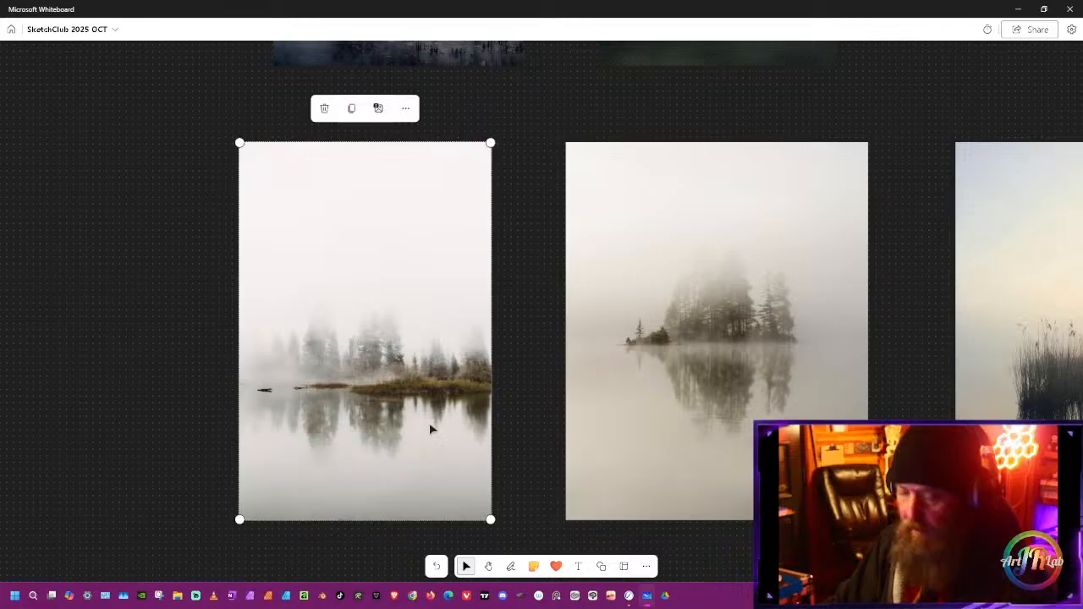
key(Delete)
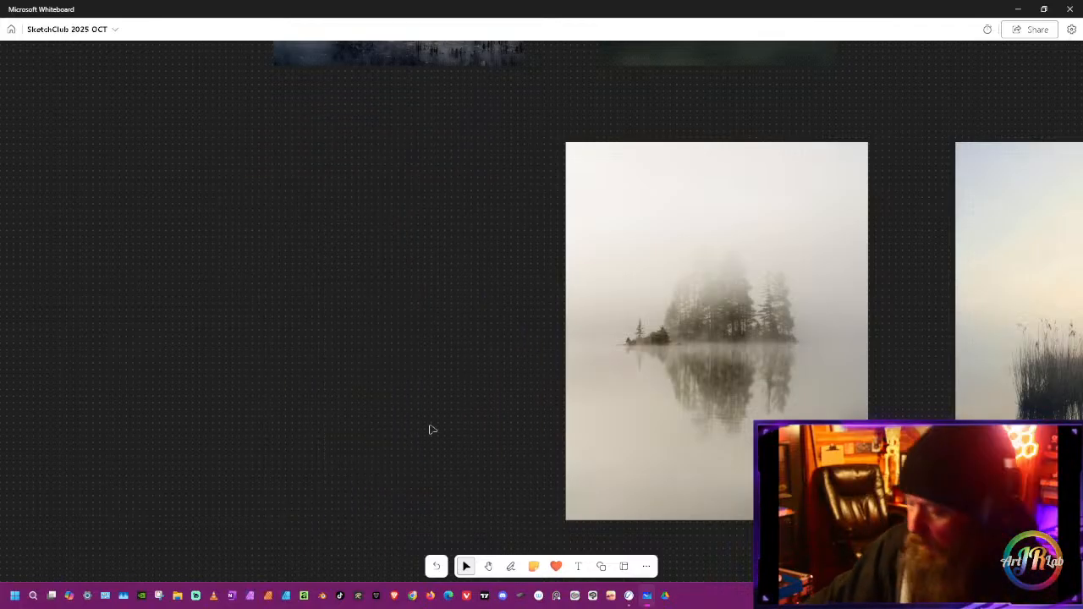
Step: Examine the dark forest lake photo at the start of the bottom row up close, along with its pink tree neighbour
scroll(427, 423, down, 2)
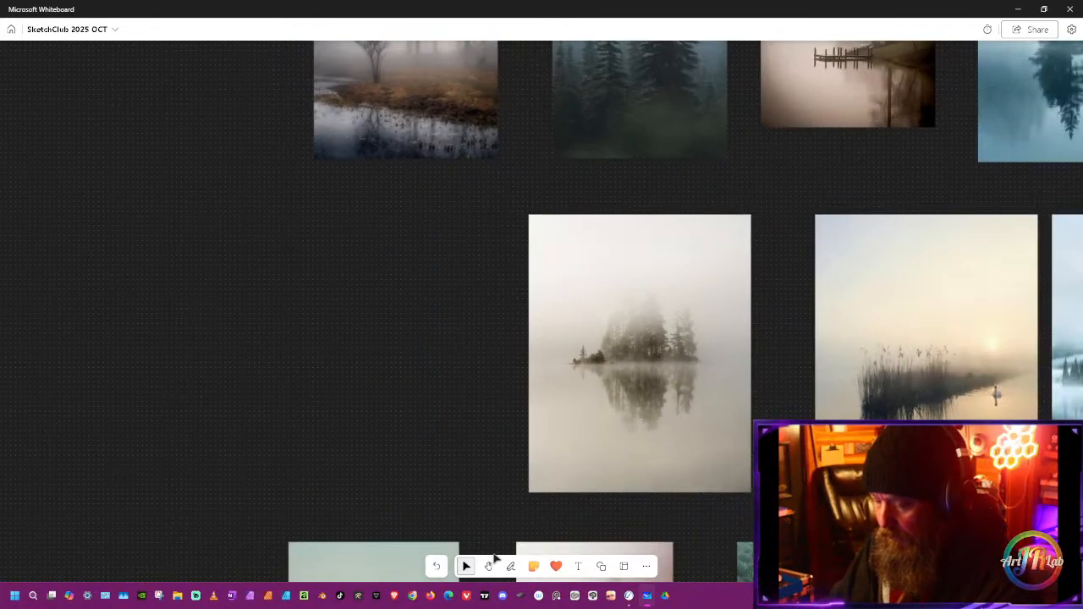
click(488, 566)
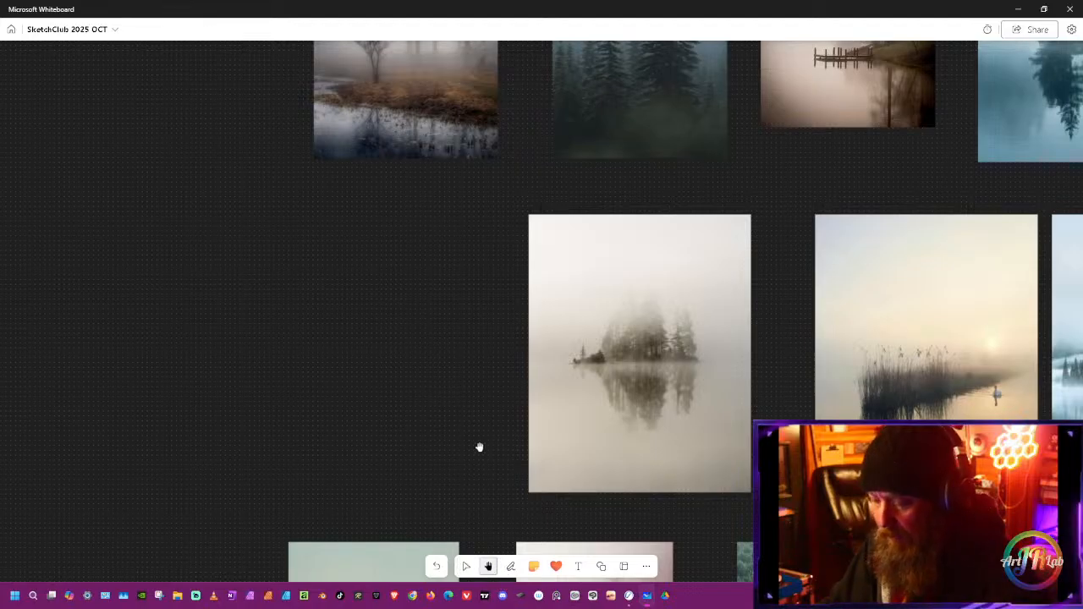
drag(464, 459, 443, 413)
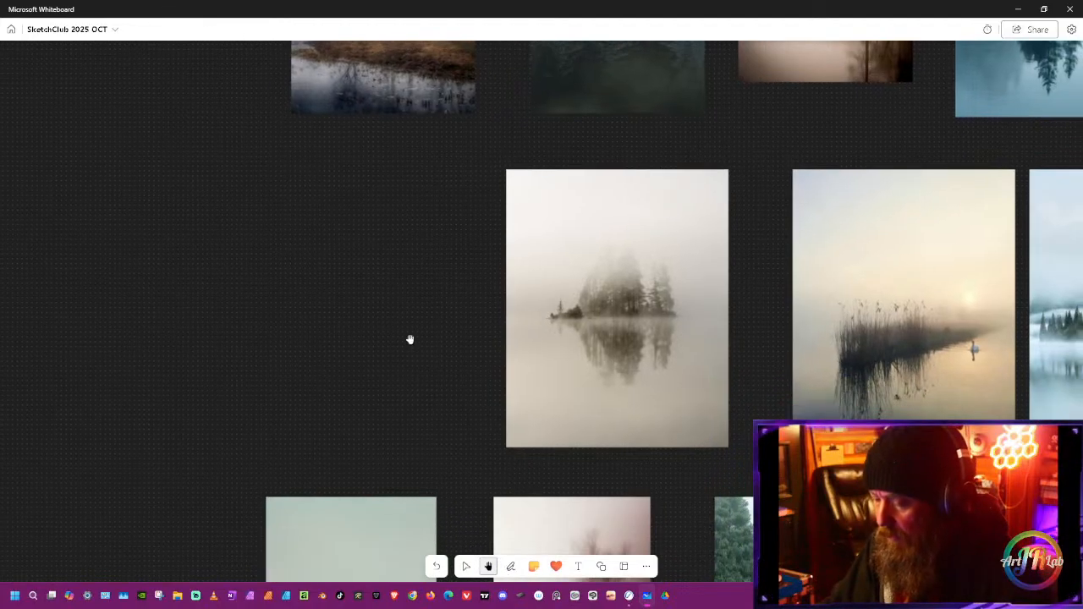
click(468, 568)
drag(435, 467, 401, 388)
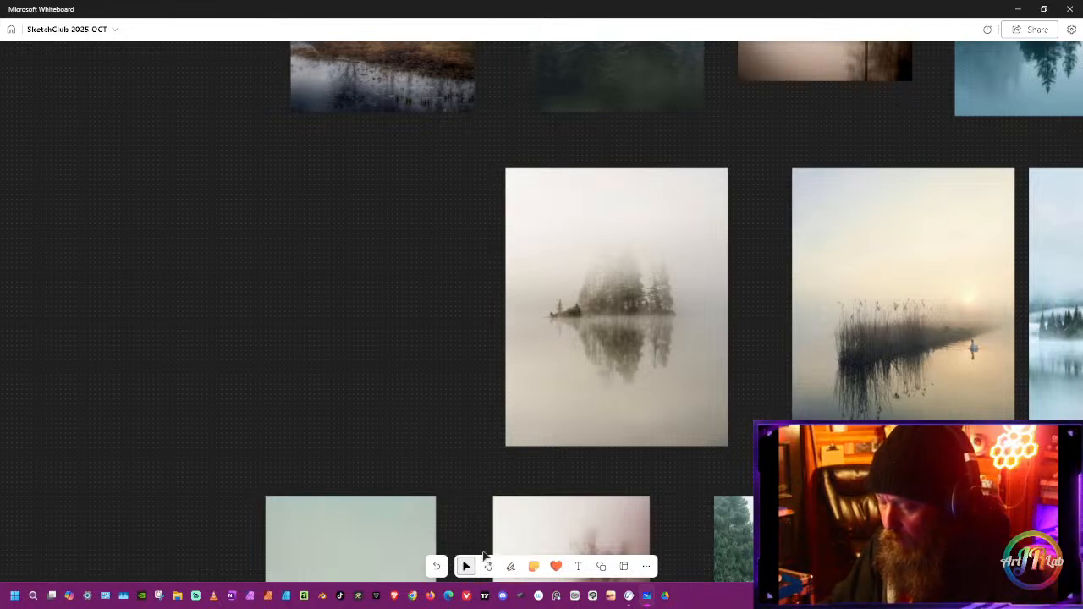
drag(479, 496, 406, 341)
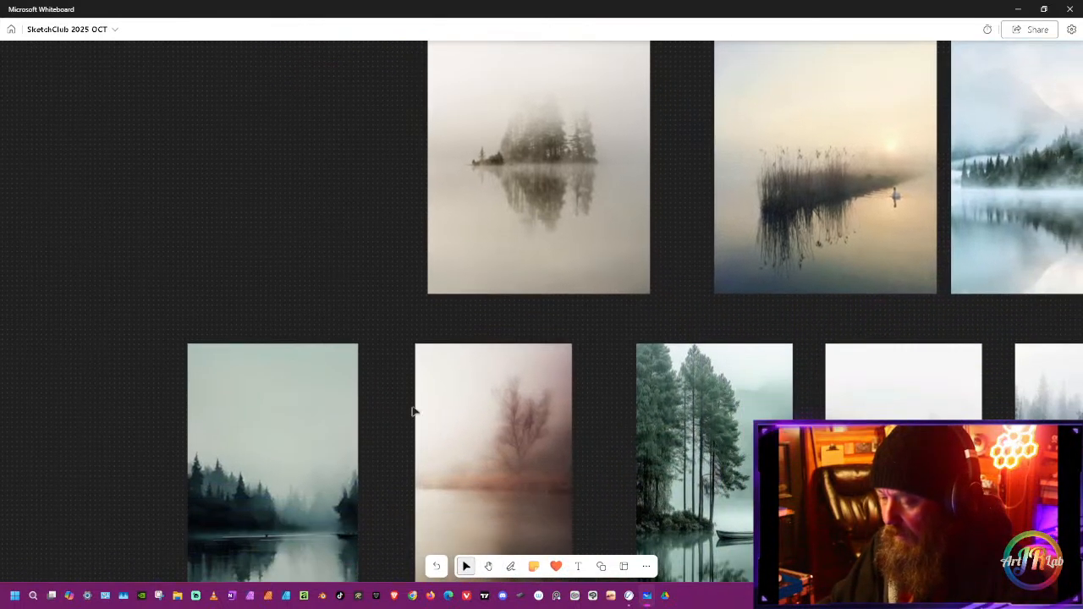
click(488, 566)
drag(546, 339, 558, 198)
scroll(409, 330, up, 5)
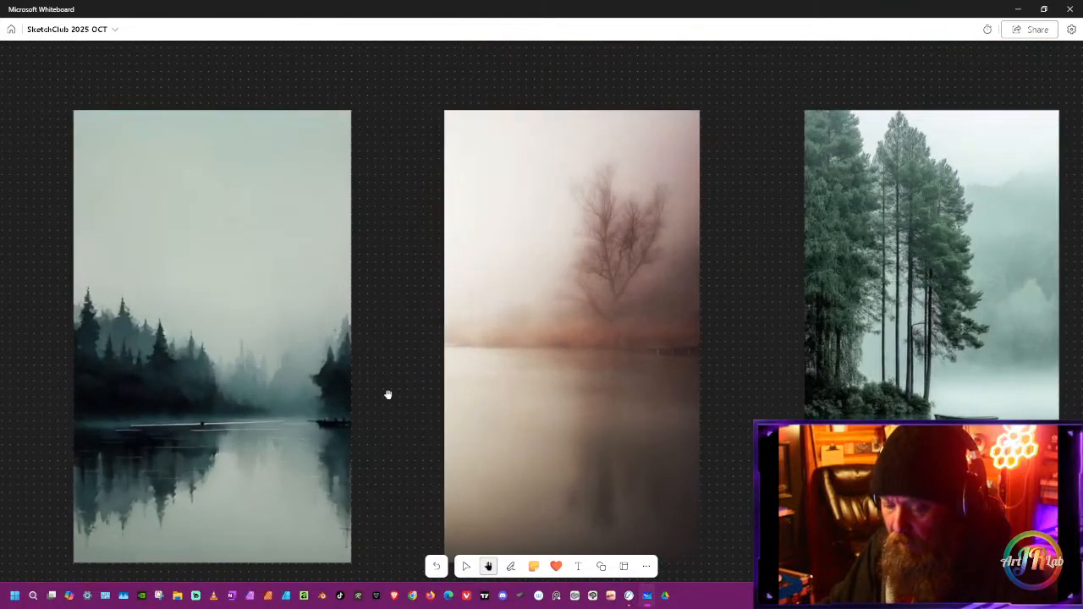
drag(409, 415, 517, 370)
scroll(351, 343, up, 3)
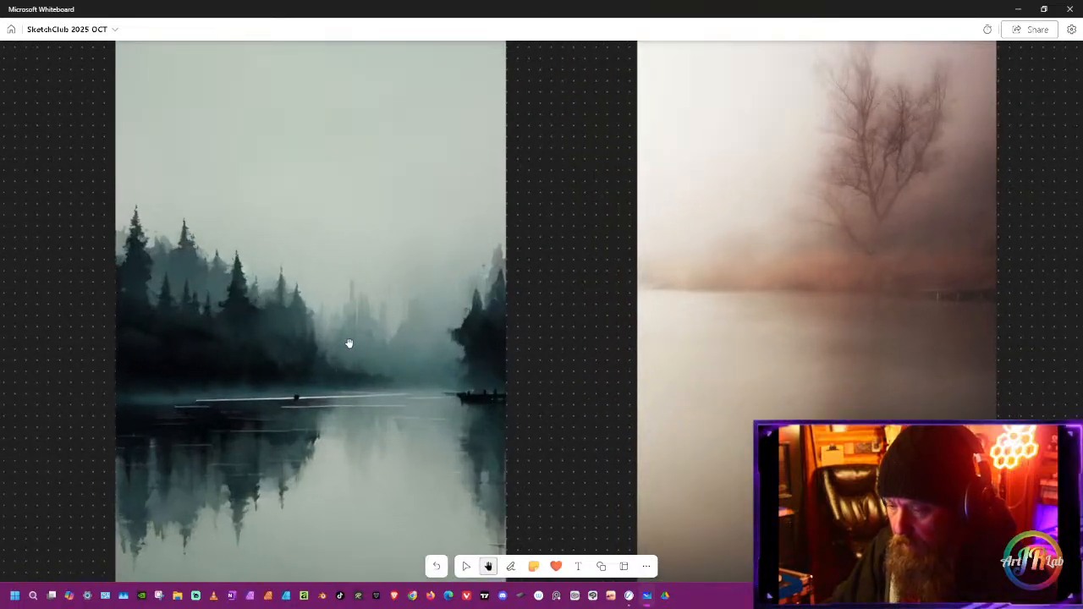
scroll(212, 275, up, 5)
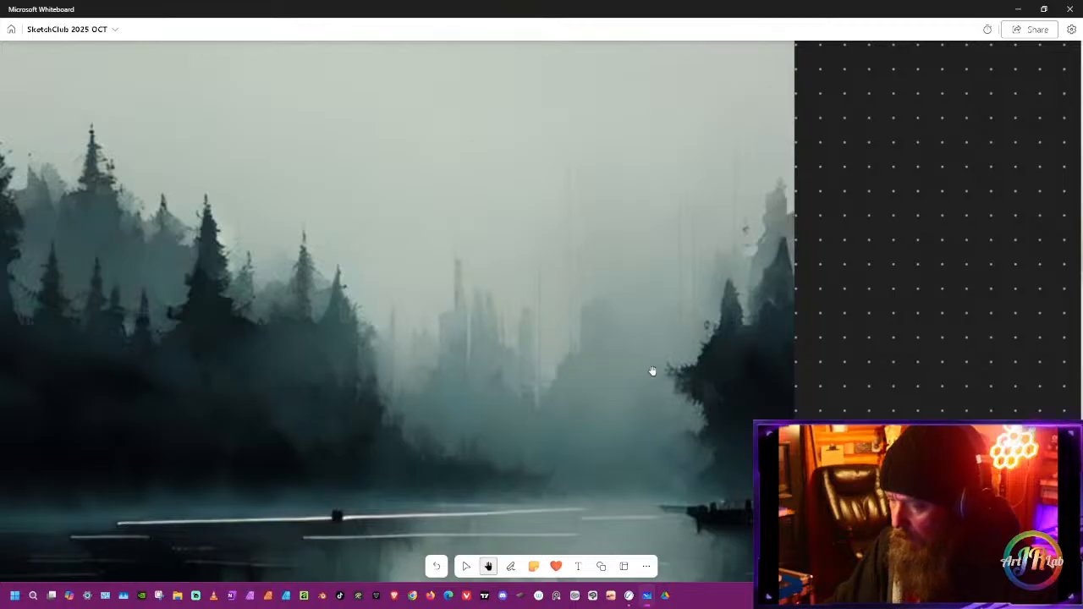
scroll(550, 330, down, 2)
drag(711, 402, 268, 375)
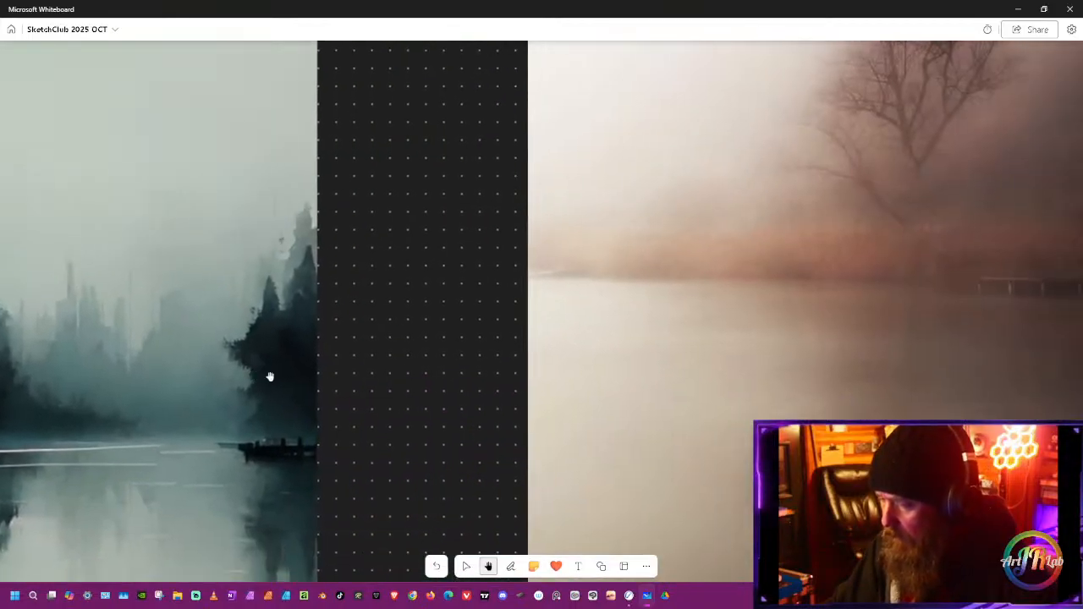
scroll(546, 398, down, 4)
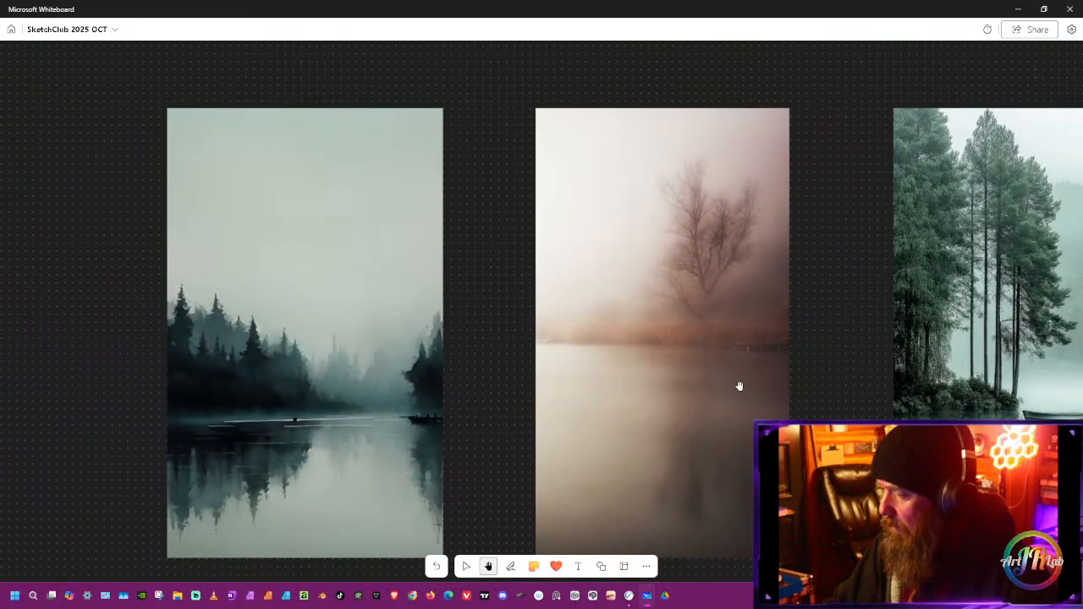
Step: Examine the rest of the bottom row's reference photos one by one, from the pink tree to the lone bare tree
drag(737, 381, 358, 356)
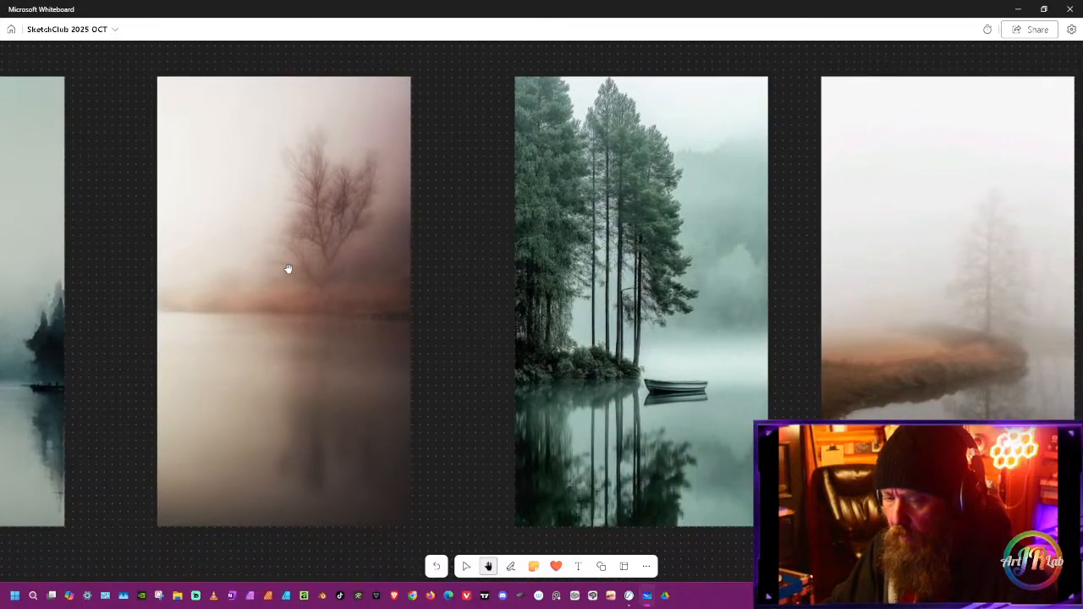
drag(677, 340, 400, 346)
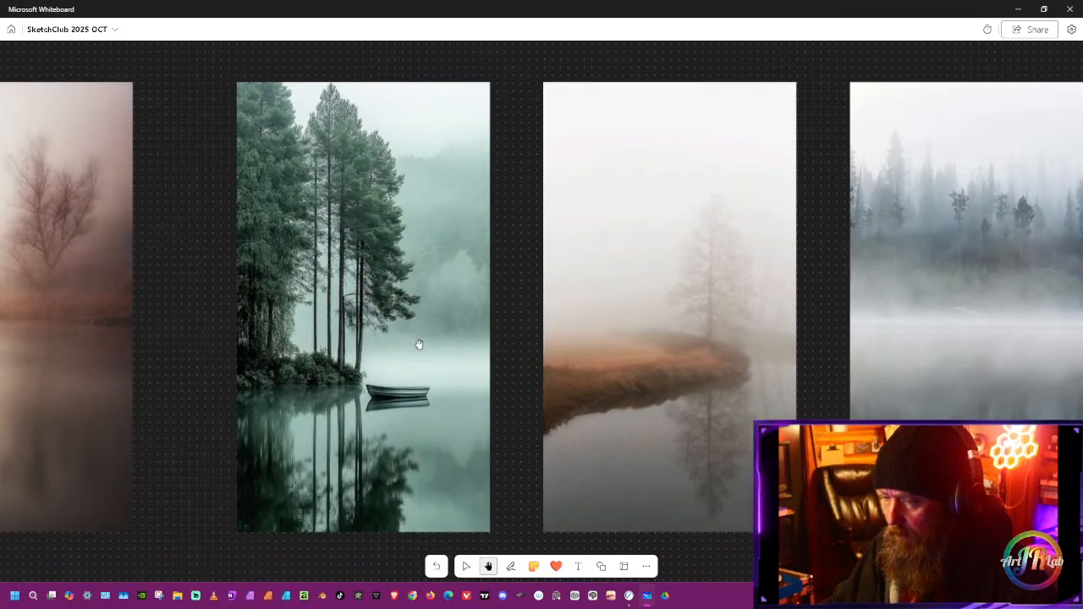
drag(737, 369, 446, 379)
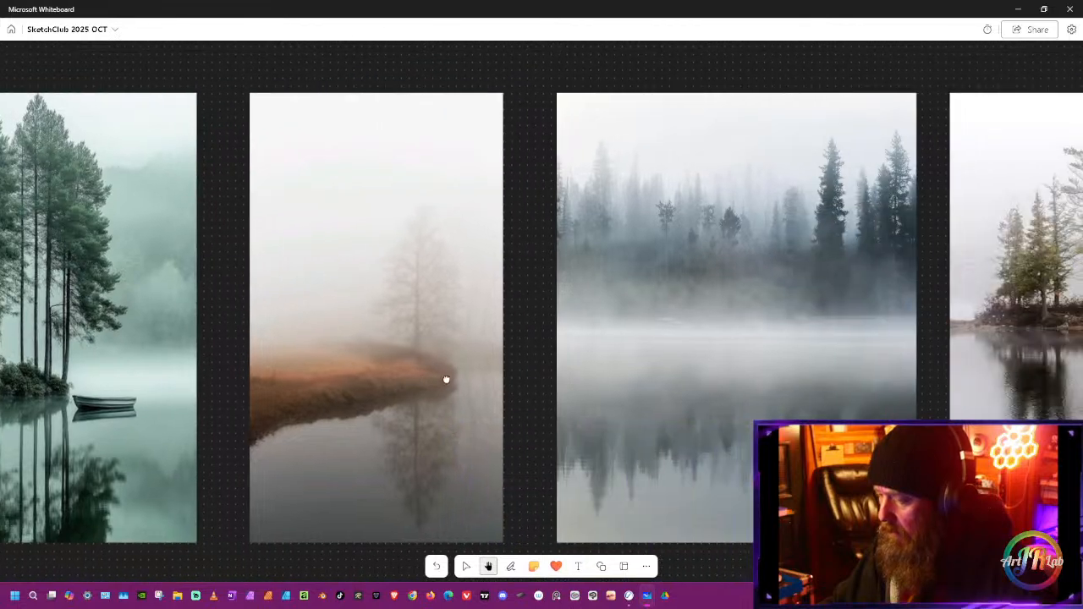
drag(761, 380, 529, 380)
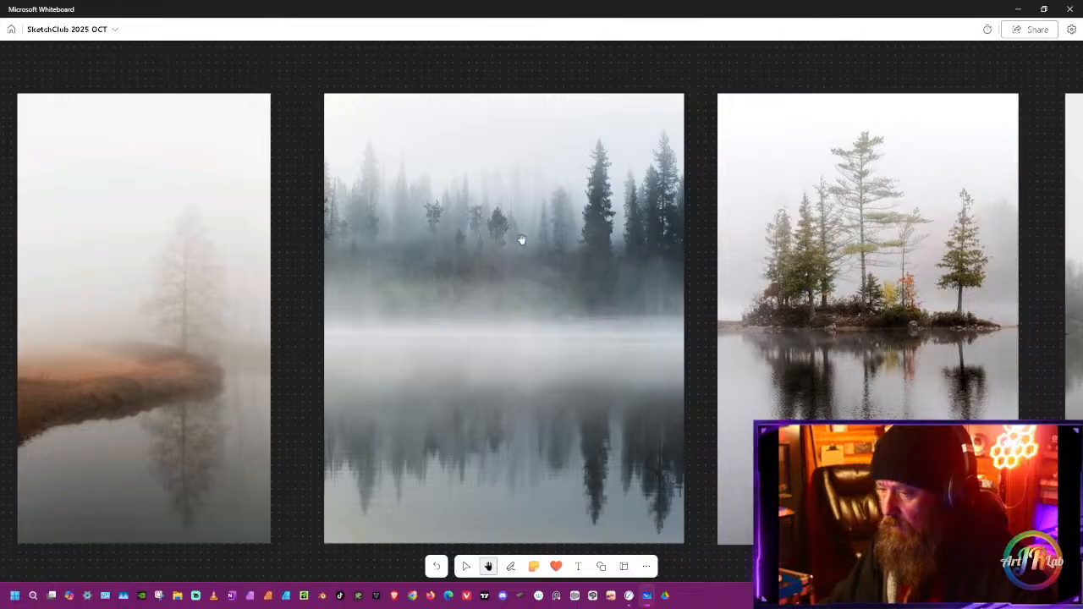
drag(684, 330, 396, 358)
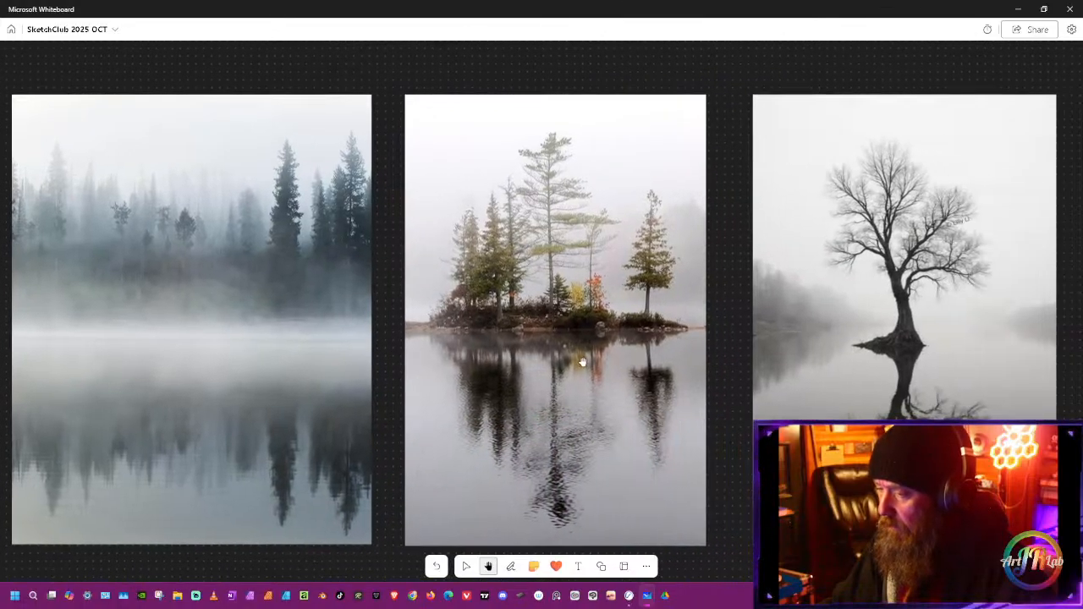
drag(507, 381, 353, 381)
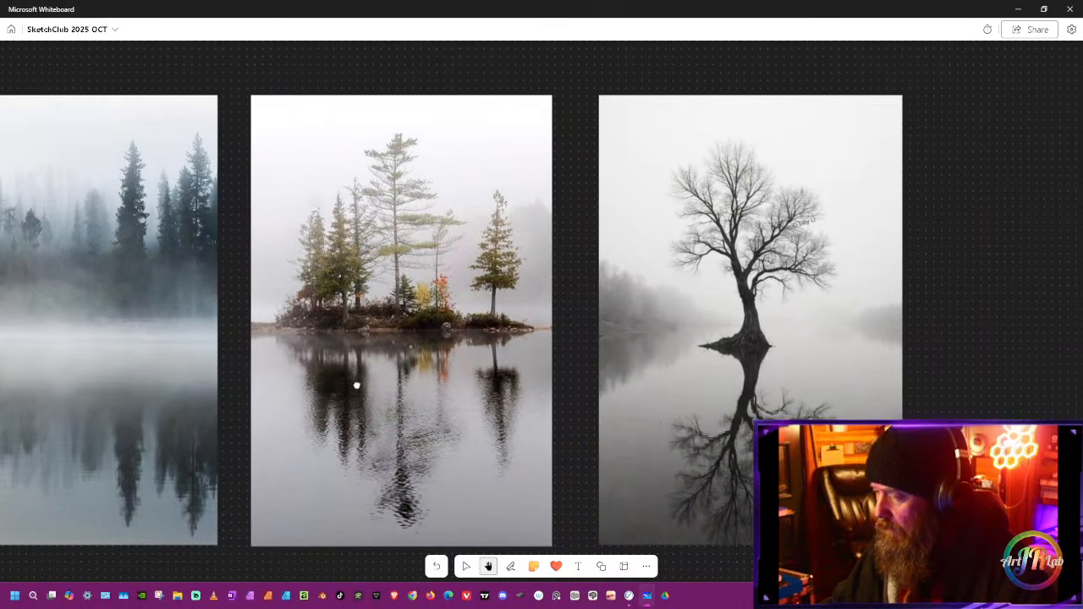
drag(480, 379, 138, 371)
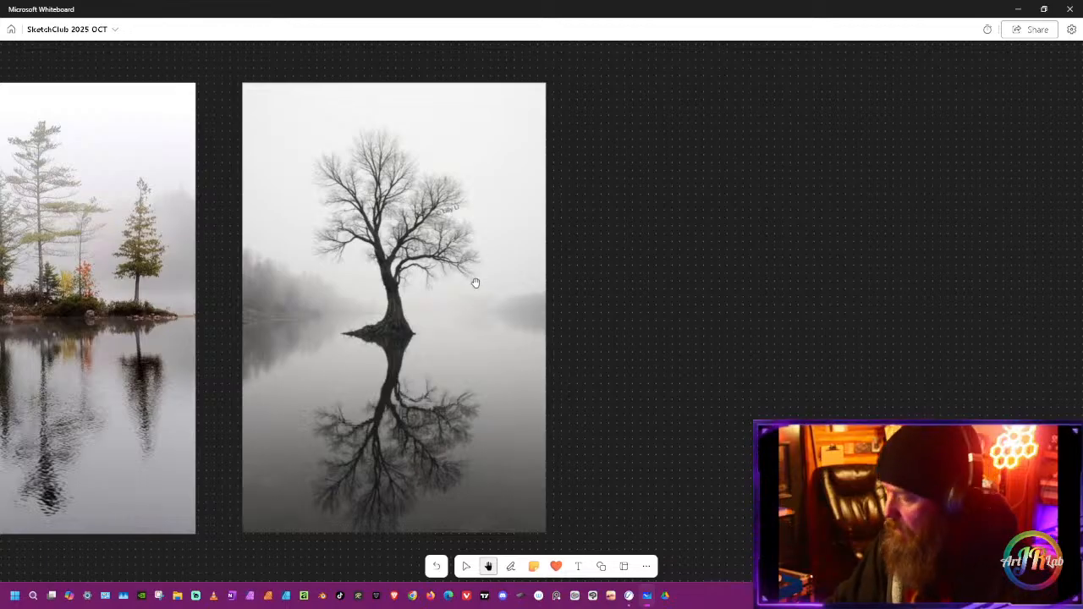
Step: Move the two pine island photos and the misty shoreline photo out of the upper row into the empty area beside the rows
scroll(496, 214, down, 1)
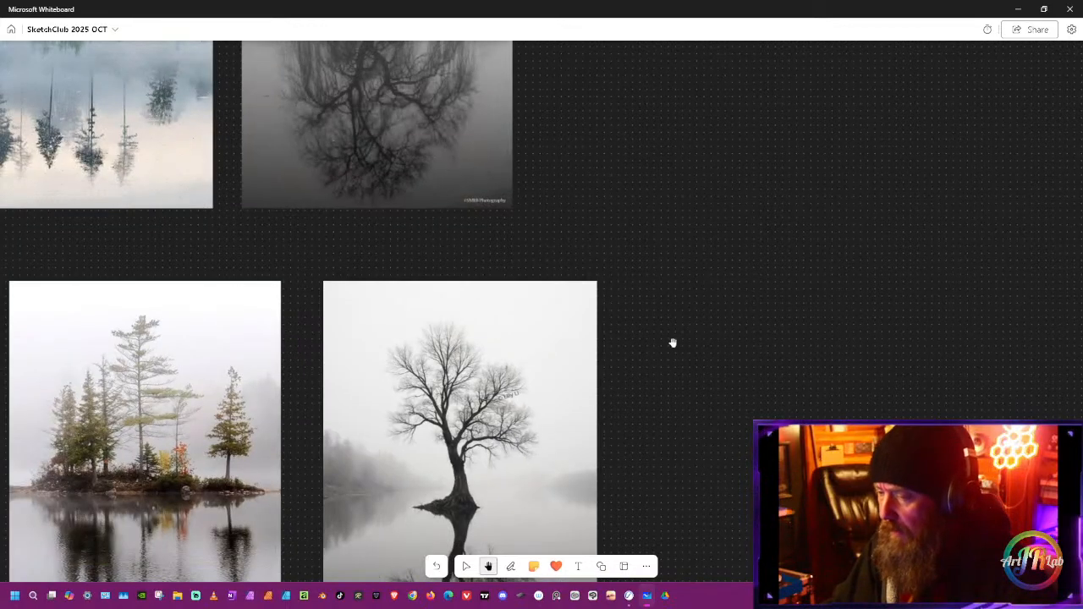
scroll(650, 378, down, 2)
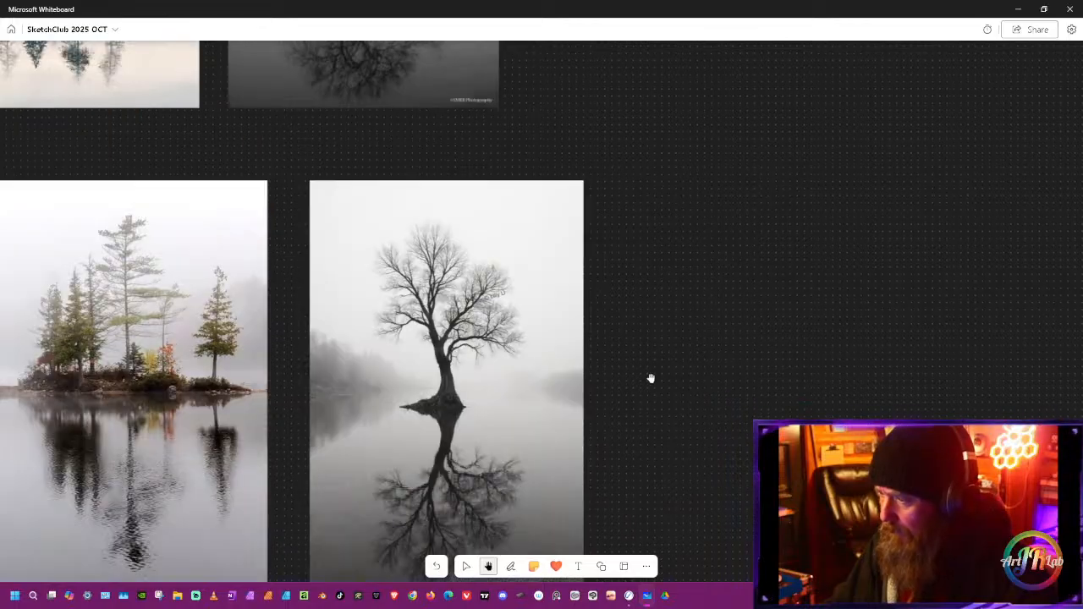
drag(649, 417, 867, 319)
scroll(710, 271, down, 5)
scroll(683, 281, down, 2)
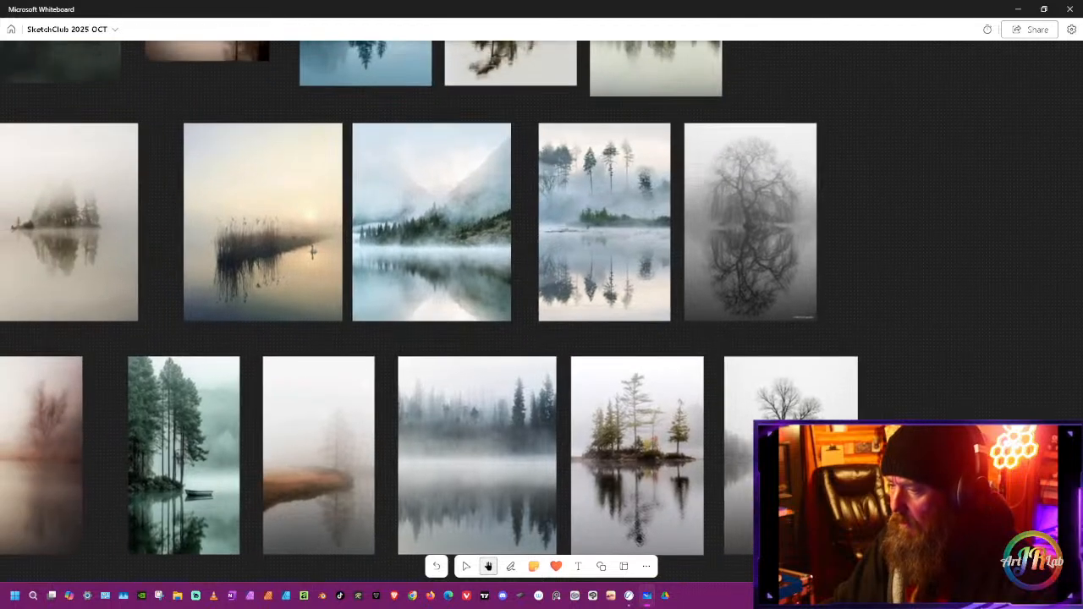
scroll(840, 353, down, 2)
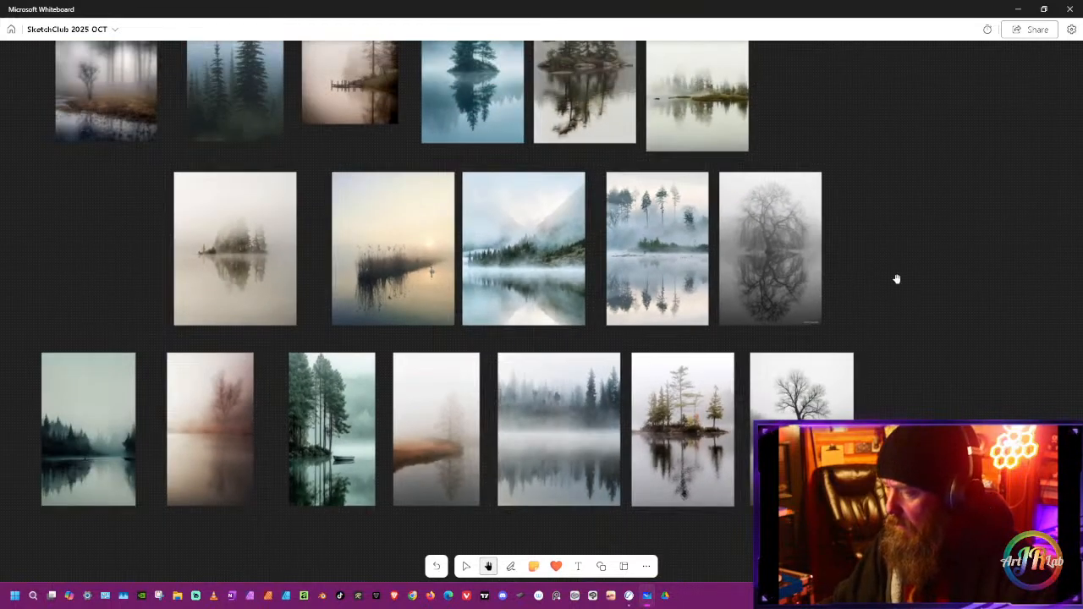
drag(897, 279, 864, 338)
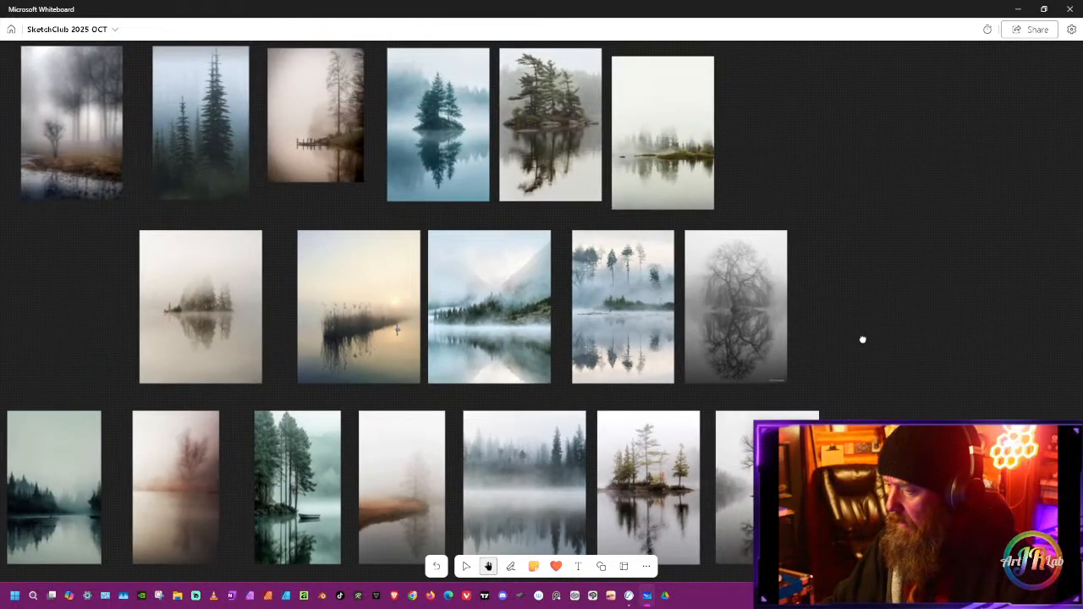
click(467, 566)
click(553, 166)
drag(553, 166, 930, 195)
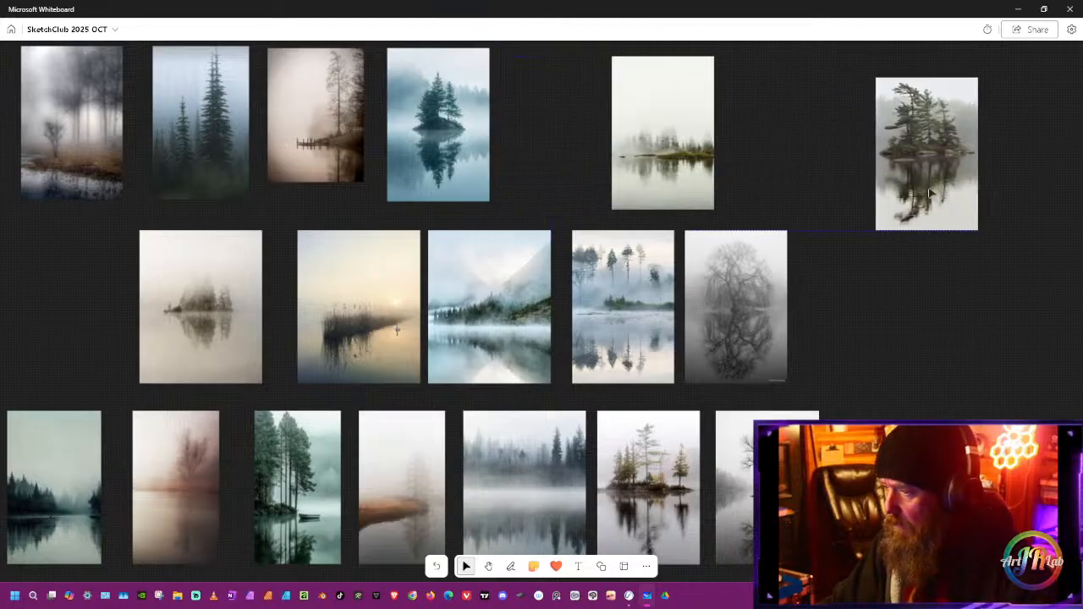
drag(662, 133, 953, 319)
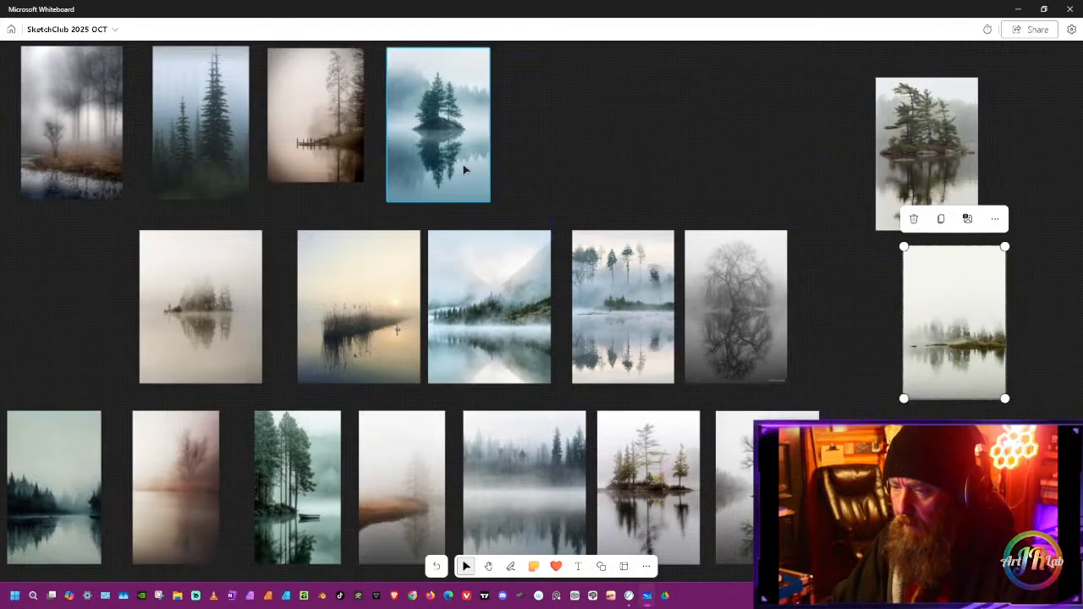
drag(464, 170, 1057, 209)
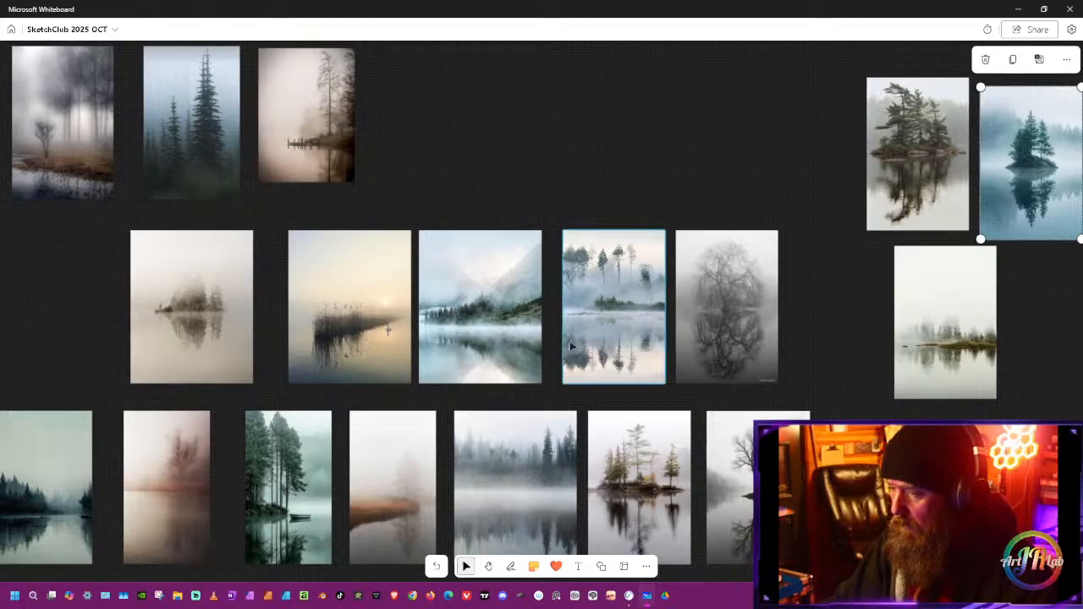
Step: Move the foggy island photo and the dark forest lake photo over to the other photos set aside
drag(228, 339, 1051, 373)
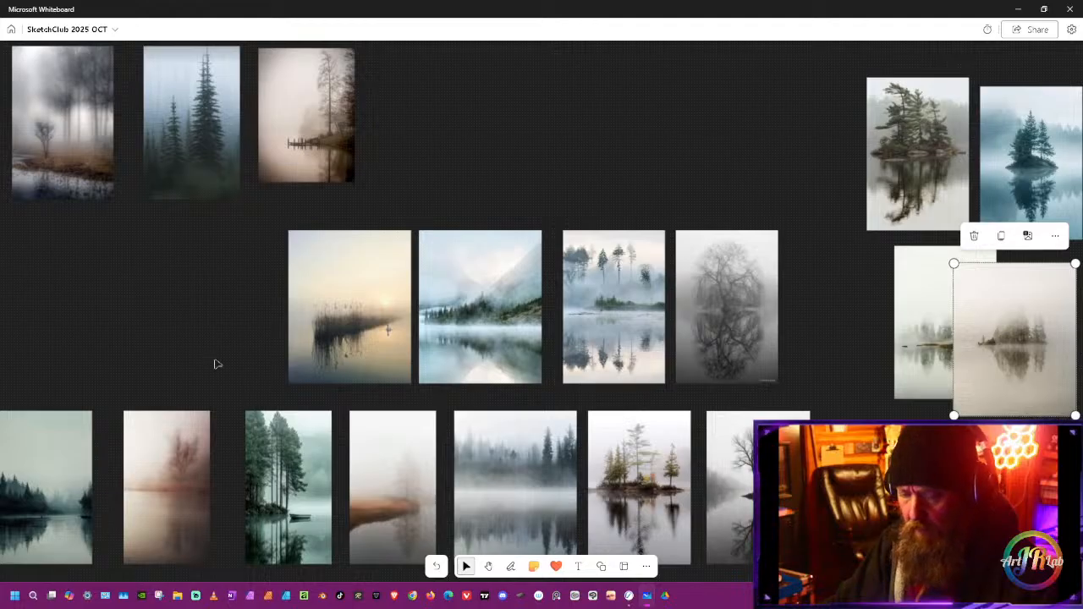
mouse_move(214, 364)
mouse_down()
mouse_move(292, 382)
mouse_move(217, 380)
mouse_up()
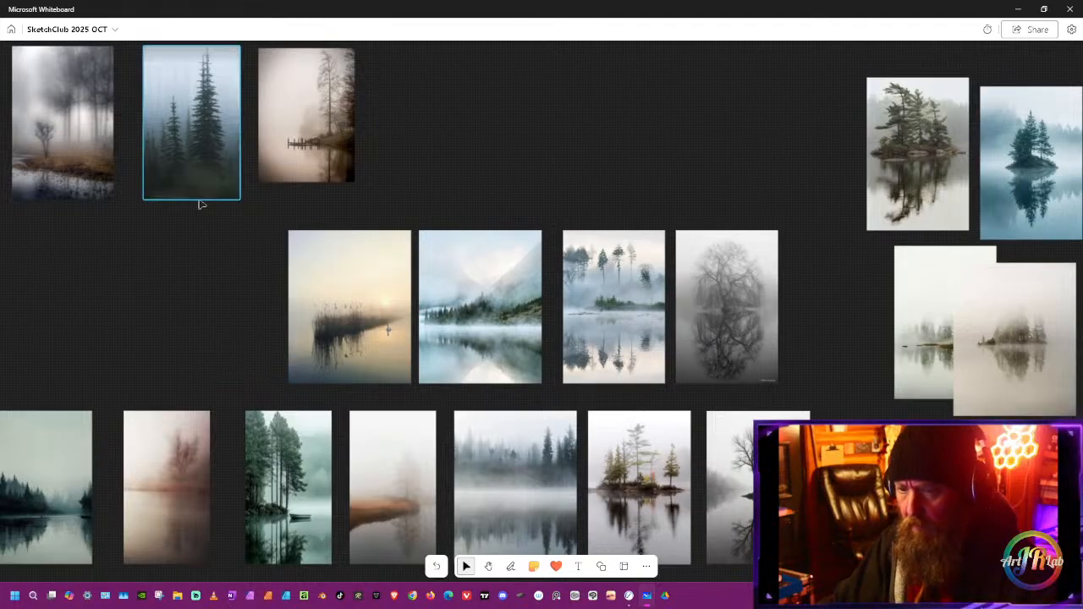
drag(49, 475, 960, 499)
click(804, 372)
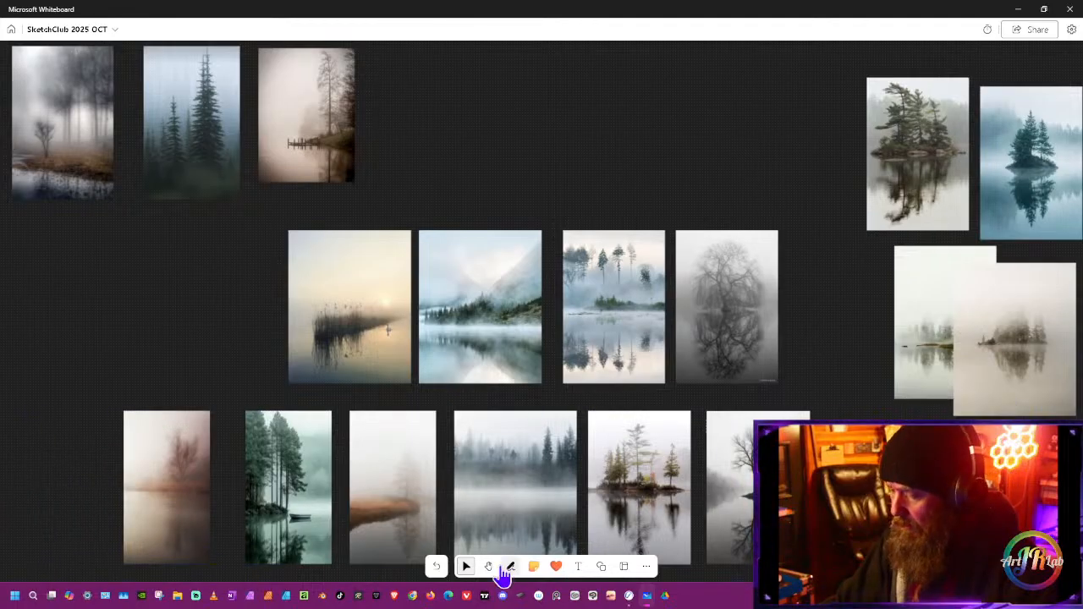
Step: Line up the misty shoreline, foggy island and dark forest lake photos side by side beneath the two pine island photos, without overlaps
scroll(542, 311, right, 1)
scroll(542, 312, right, 5)
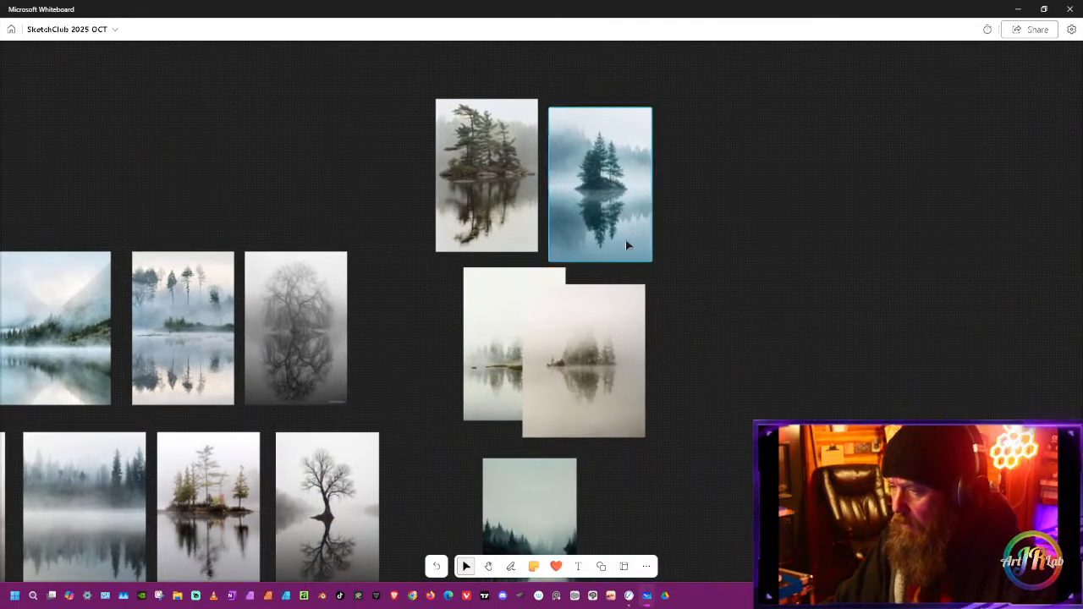
drag(609, 351, 660, 349)
drag(535, 363, 508, 361)
drag(637, 363, 610, 360)
drag(548, 512, 742, 330)
click(987, 89)
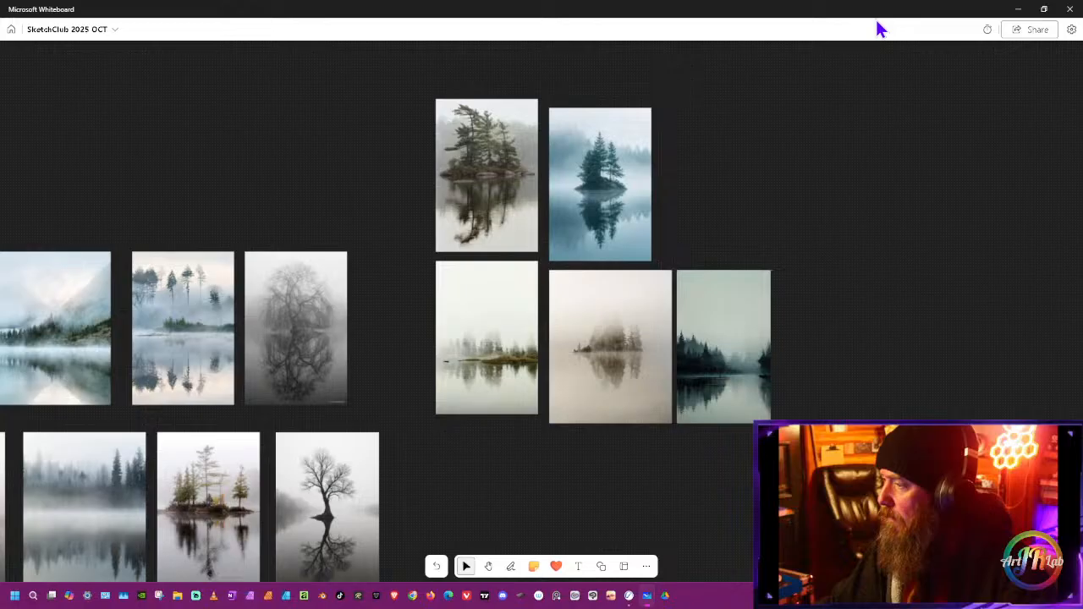
Step: Move the whiteboard window aside to switch to Rebelle, and set the mixing palette's background to a mid grey with red 126
click(1043, 9)
drag(519, 25, 0, 0)
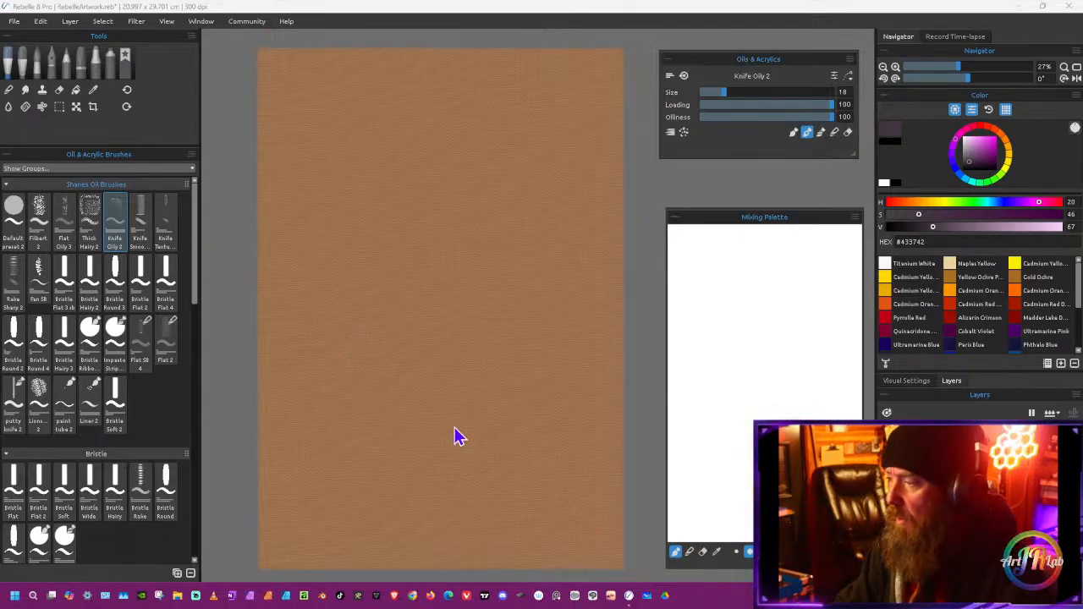
click(855, 217)
click(891, 307)
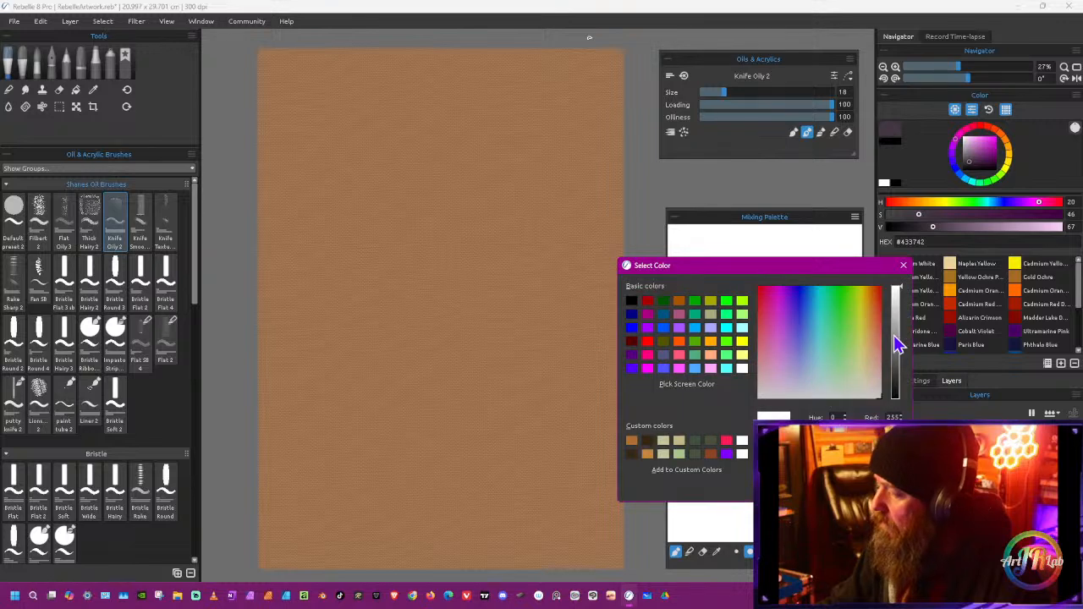
drag(898, 345, 900, 346)
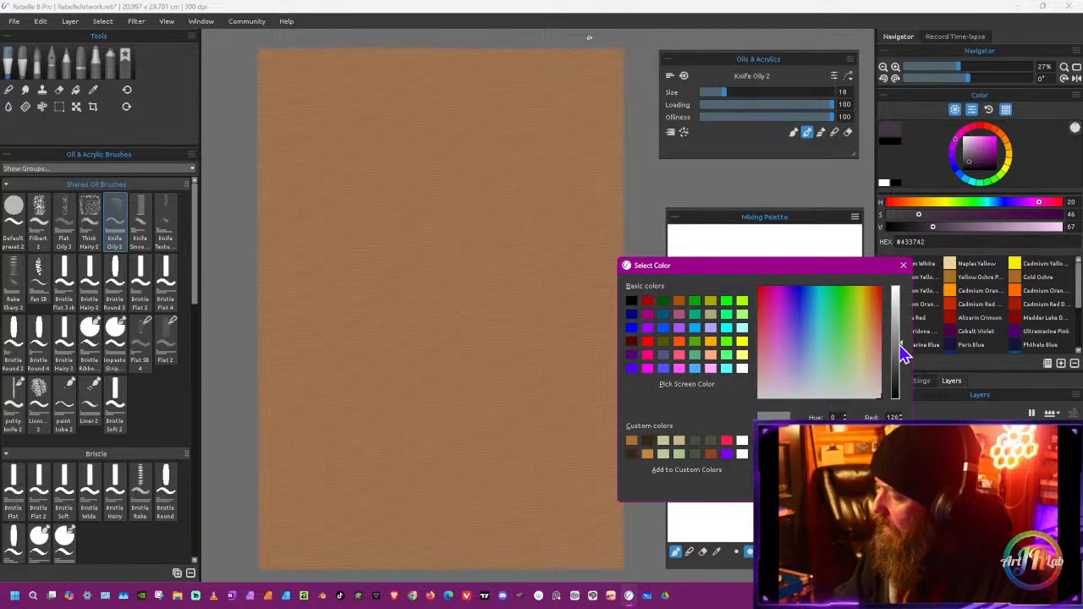
click(810, 488)
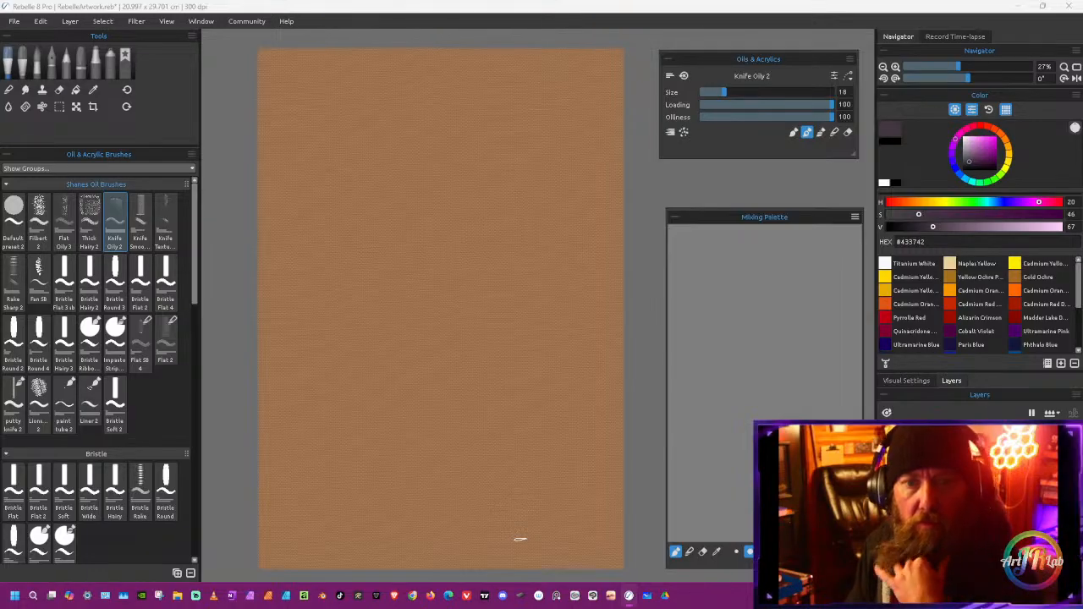
Step: Place a dab of Titanium White in the upper corner of the mixing palette
click(885, 264)
click(681, 238)
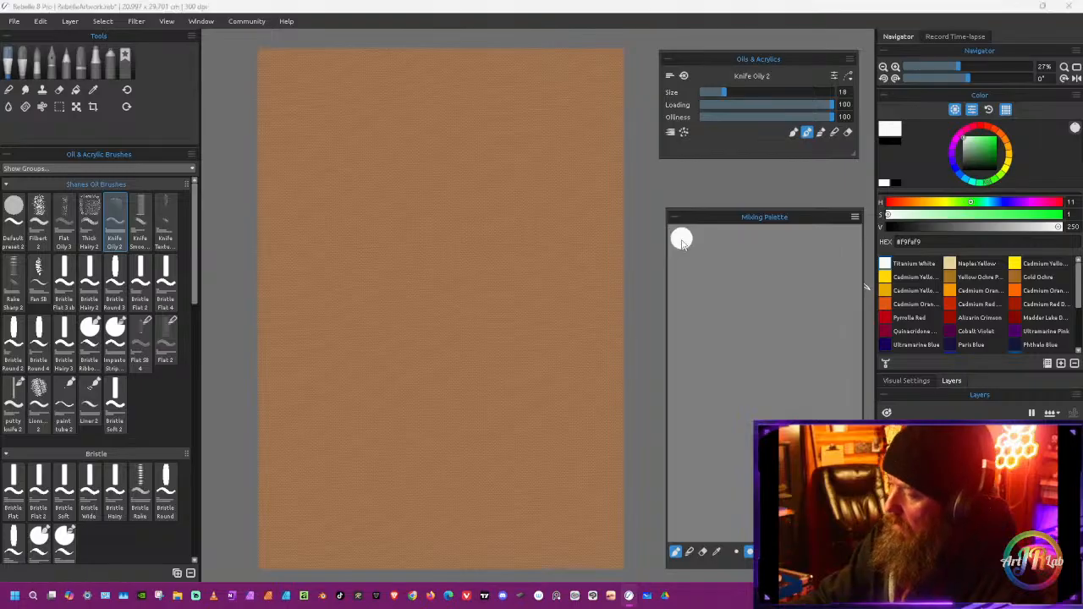
Step: Add Paynes Grey and Bone Black dabs beside the Titanium White one, and overlap a white and a black dab beneath it
drag(1079, 306, 1077, 354)
click(887, 345)
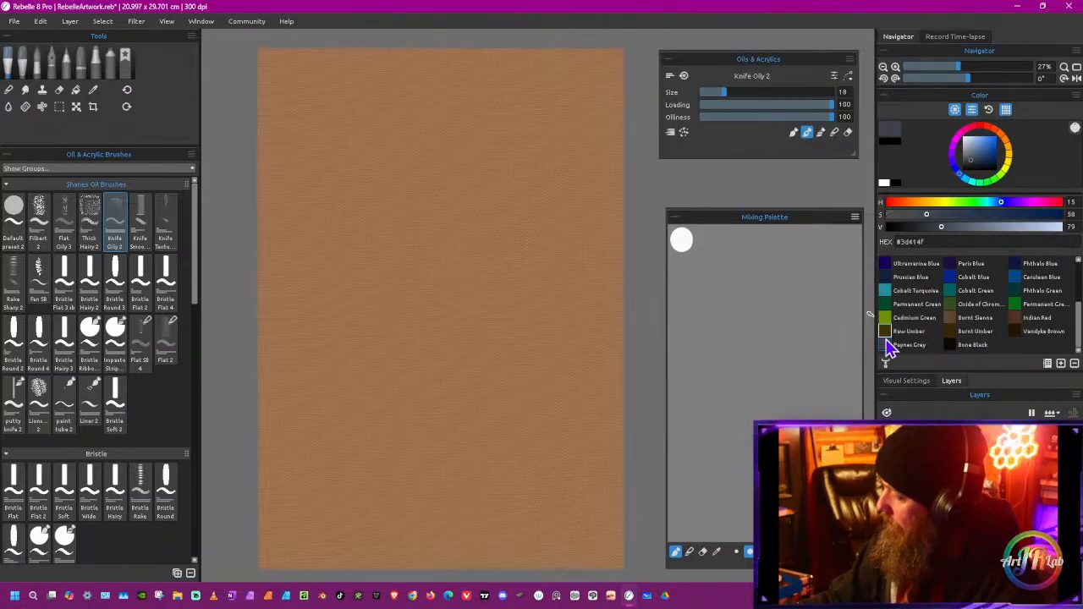
click(748, 240)
click(954, 346)
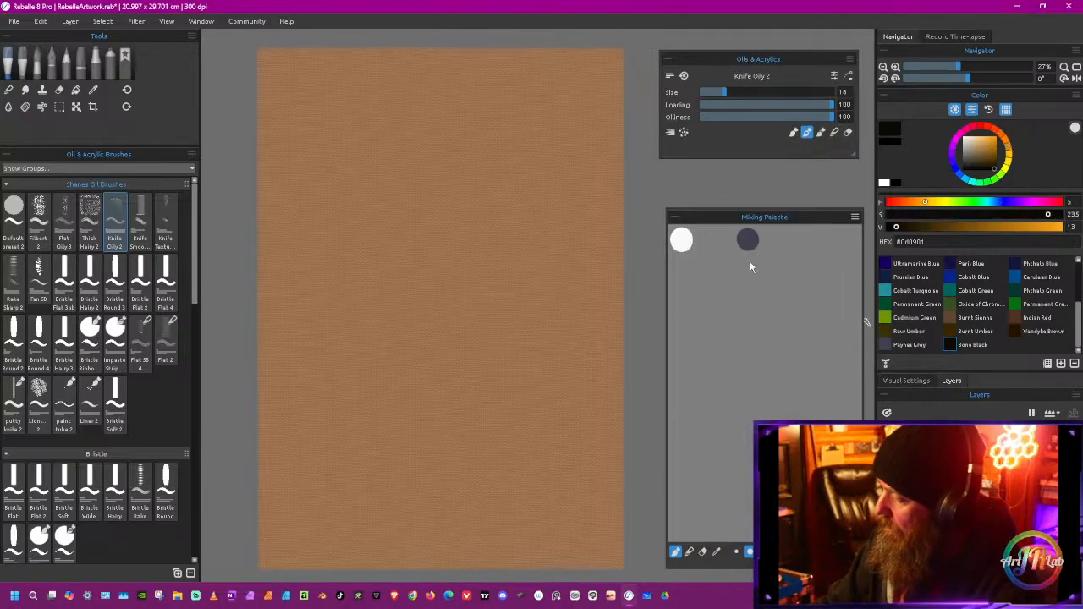
click(826, 242)
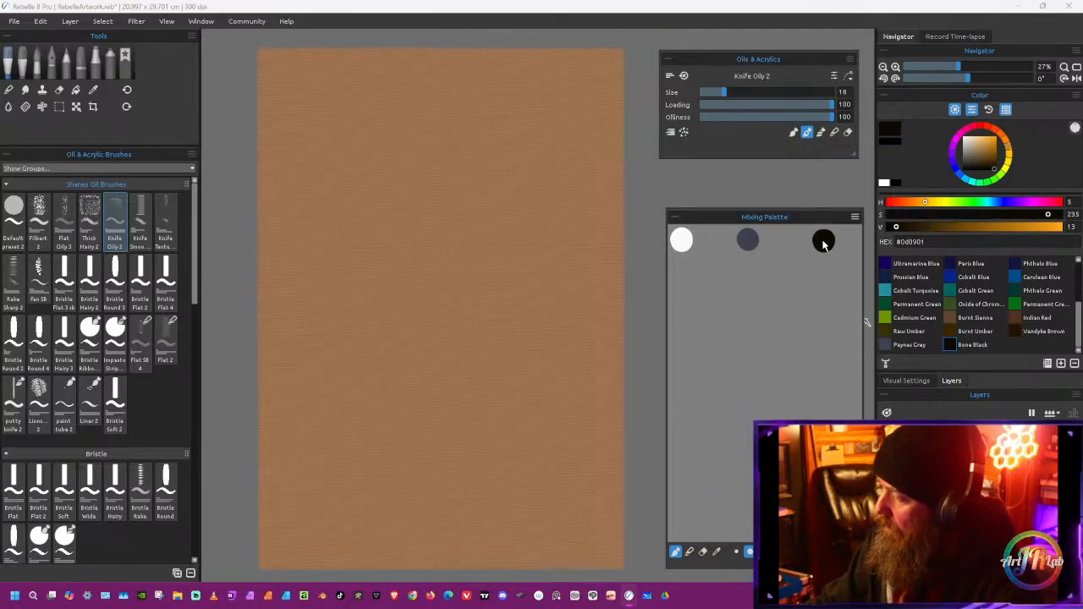
alt+click(686, 243)
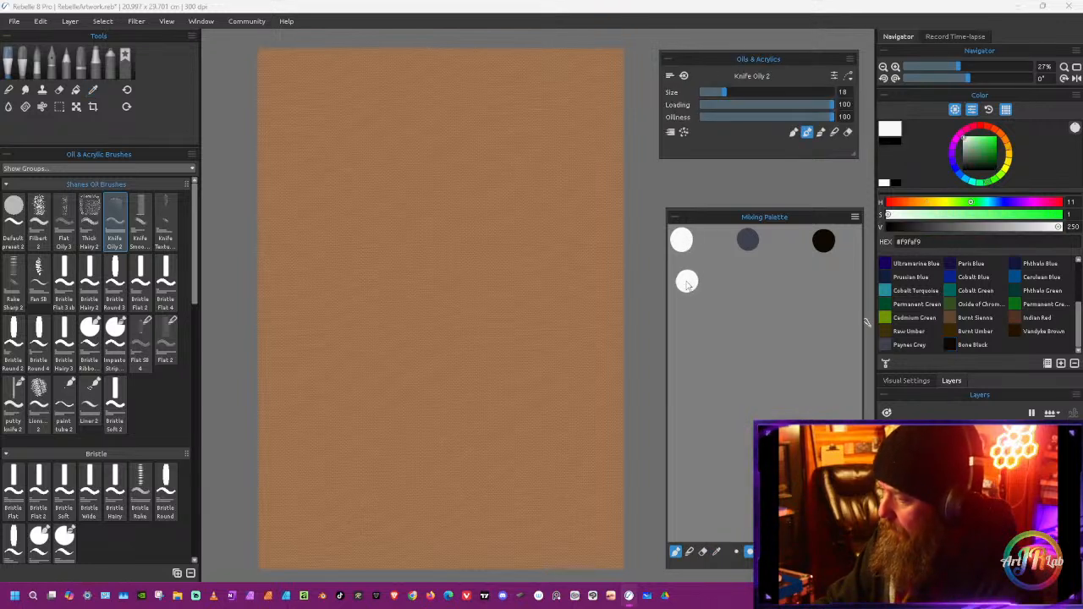
alt+click(823, 240)
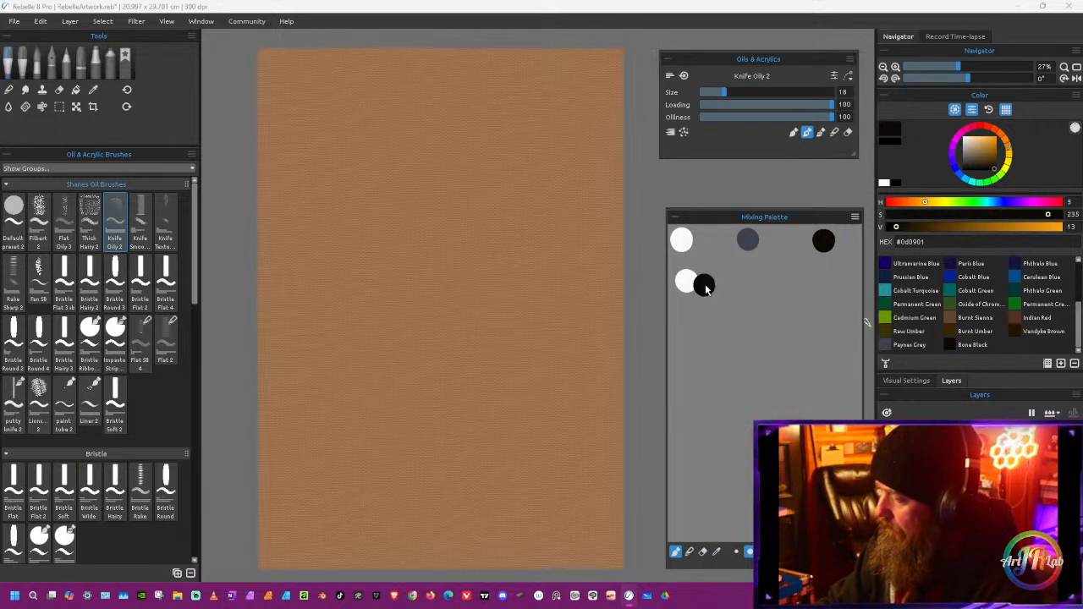
click(689, 551)
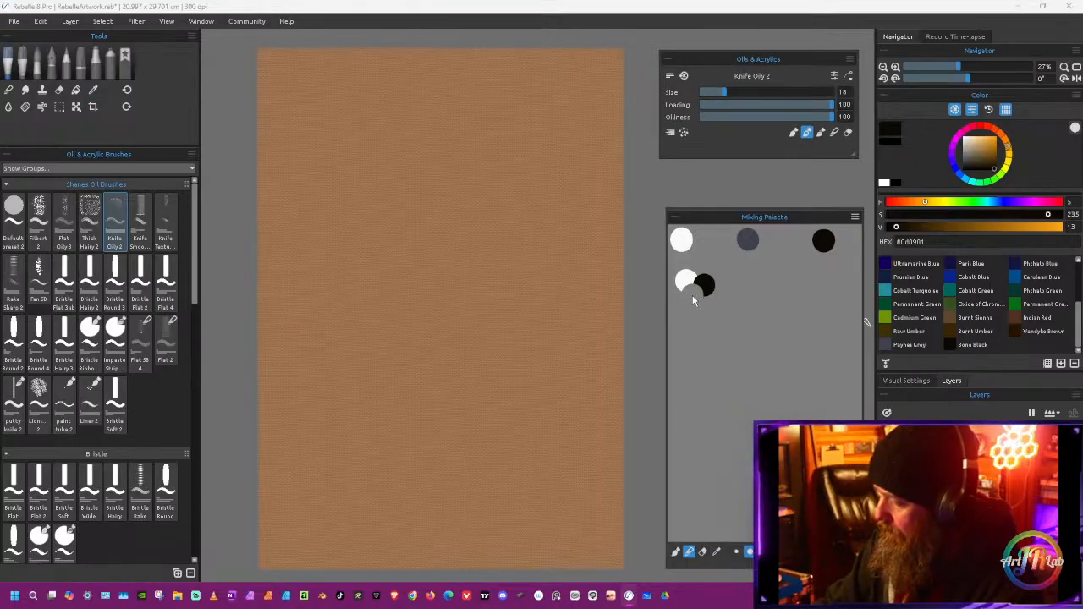
alt+click(705, 286)
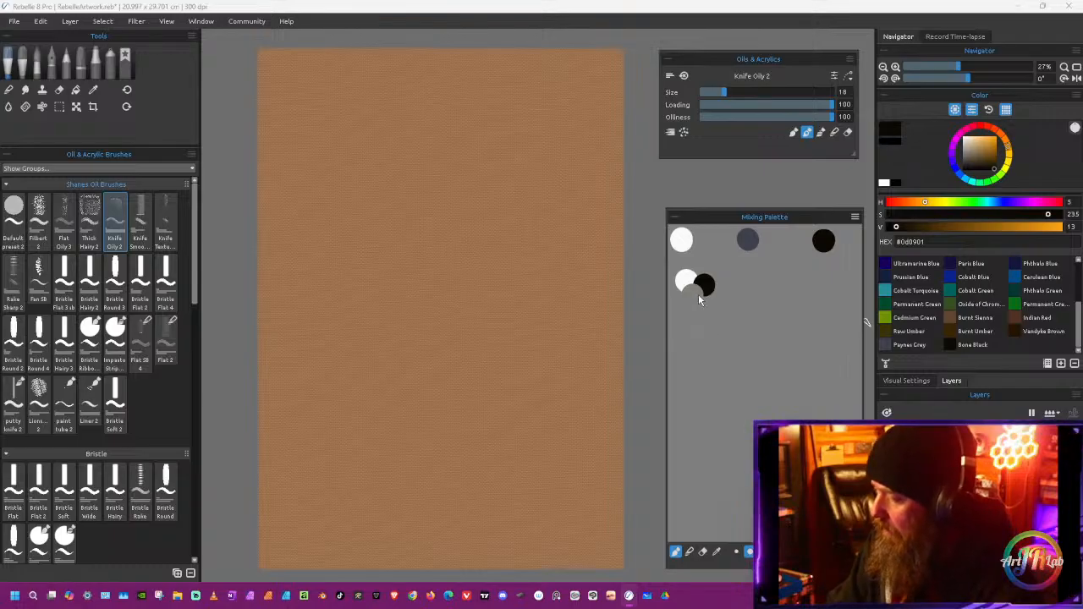
drag(701, 292, 715, 306)
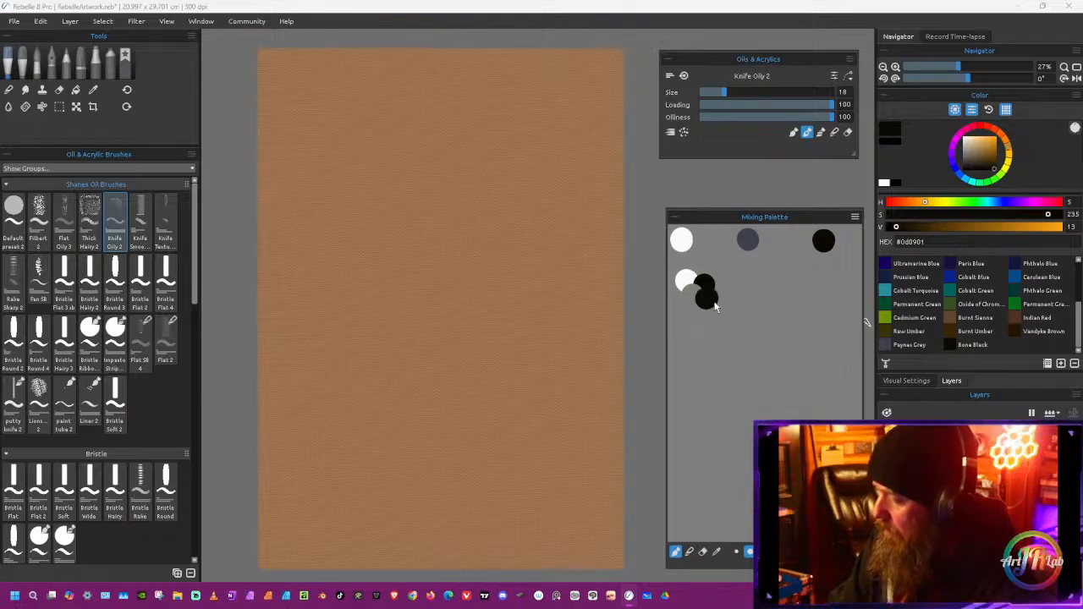
click(856, 217)
click(873, 233)
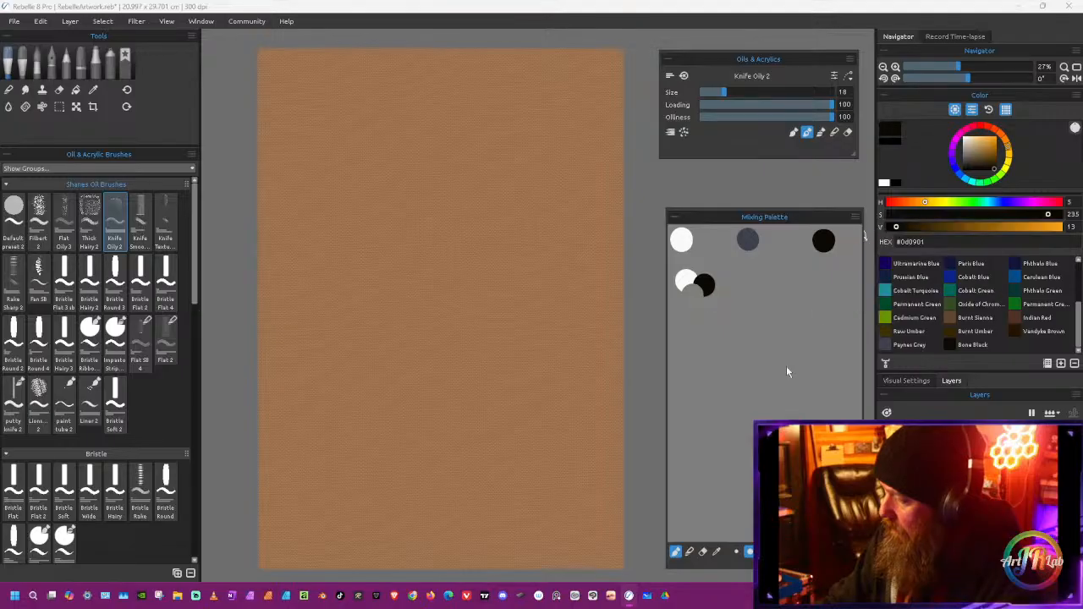
click(855, 217)
click(873, 234)
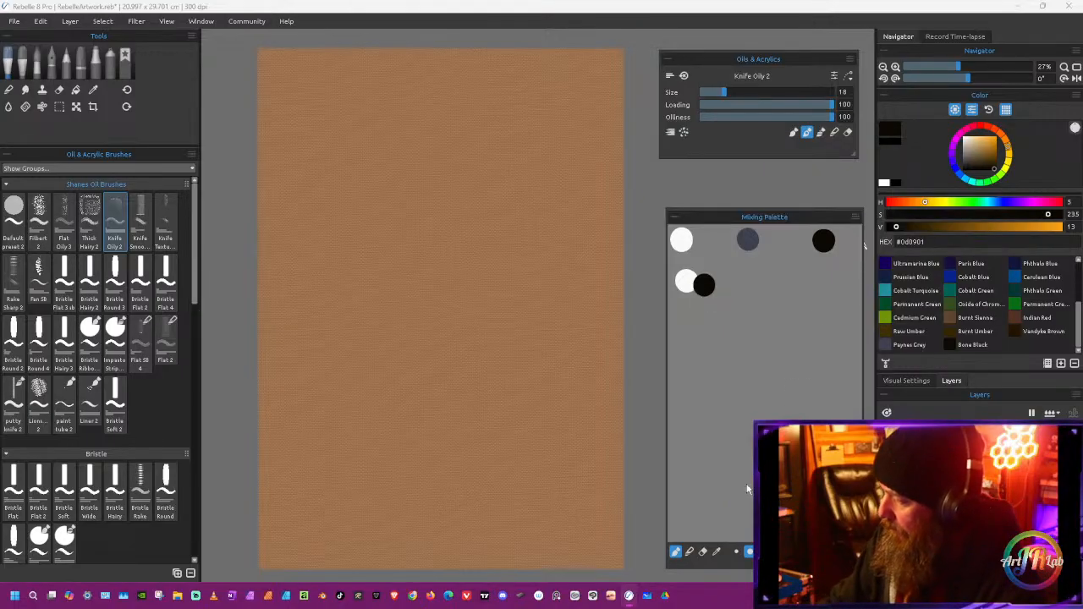
Step: Blend the overlapping white and black dabs into a range of greys, from light grey to dark charcoal
click(689, 552)
drag(694, 284, 691, 295)
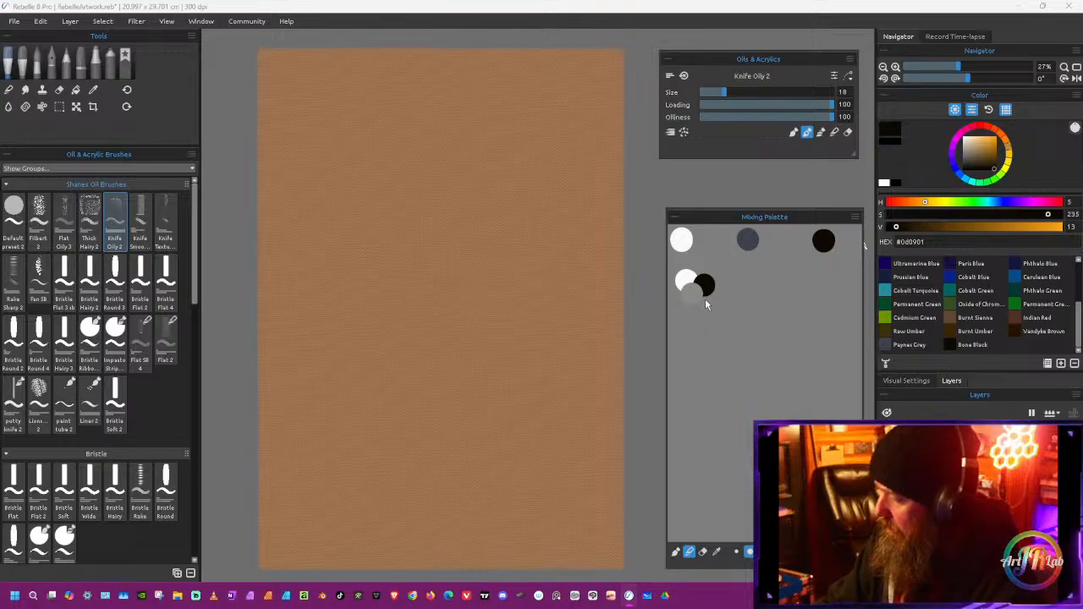
click(705, 298)
click(719, 292)
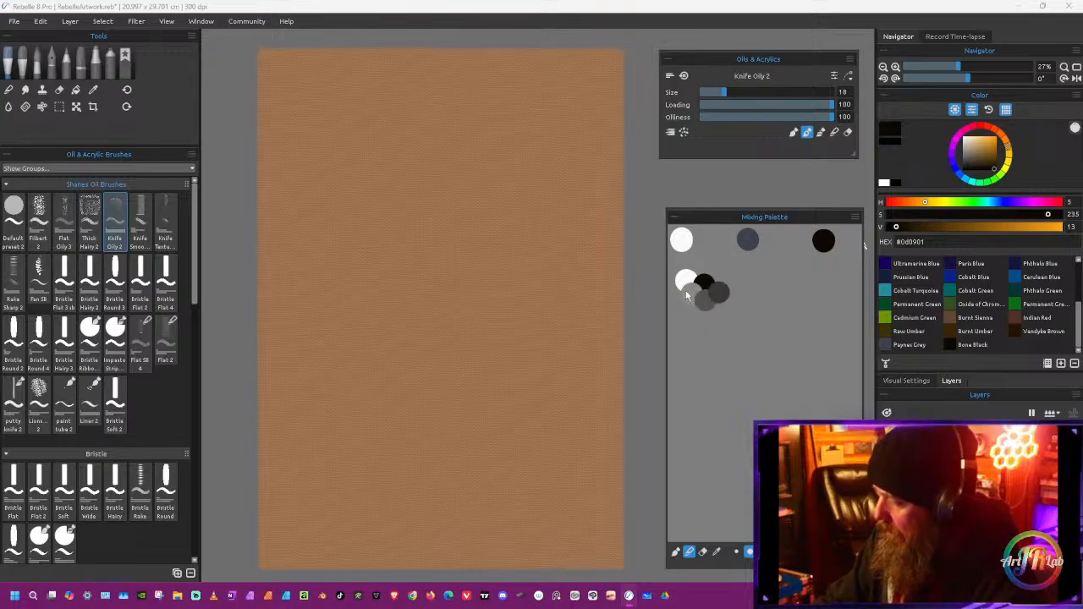
drag(710, 326, 748, 333)
click(714, 297)
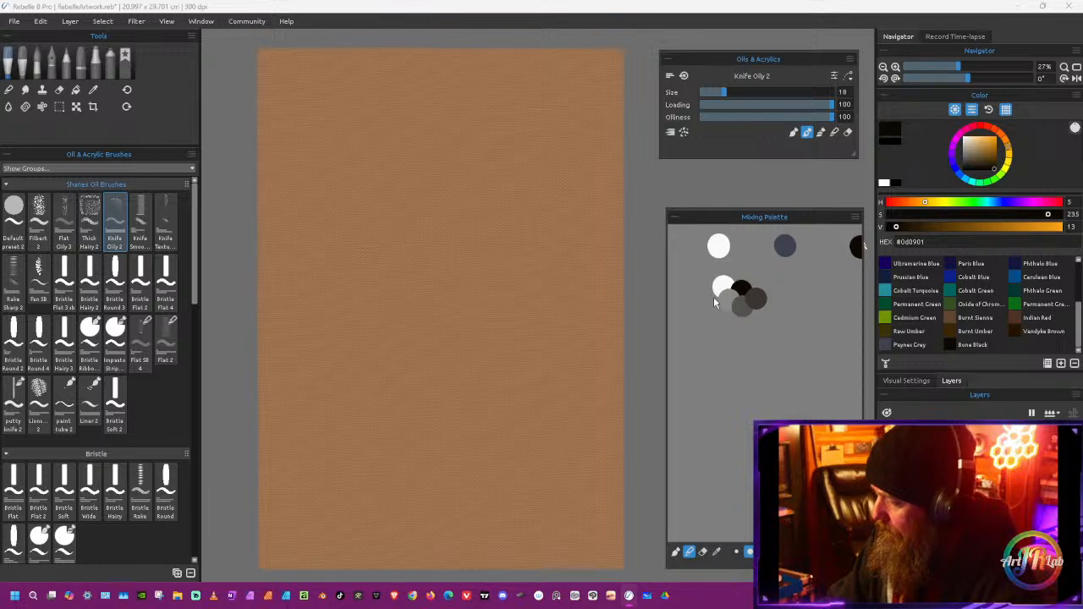
mouse_move(739, 380)
mouse_down()
mouse_move(706, 392)
mouse_move(722, 399)
mouse_move(733, 365)
mouse_up()
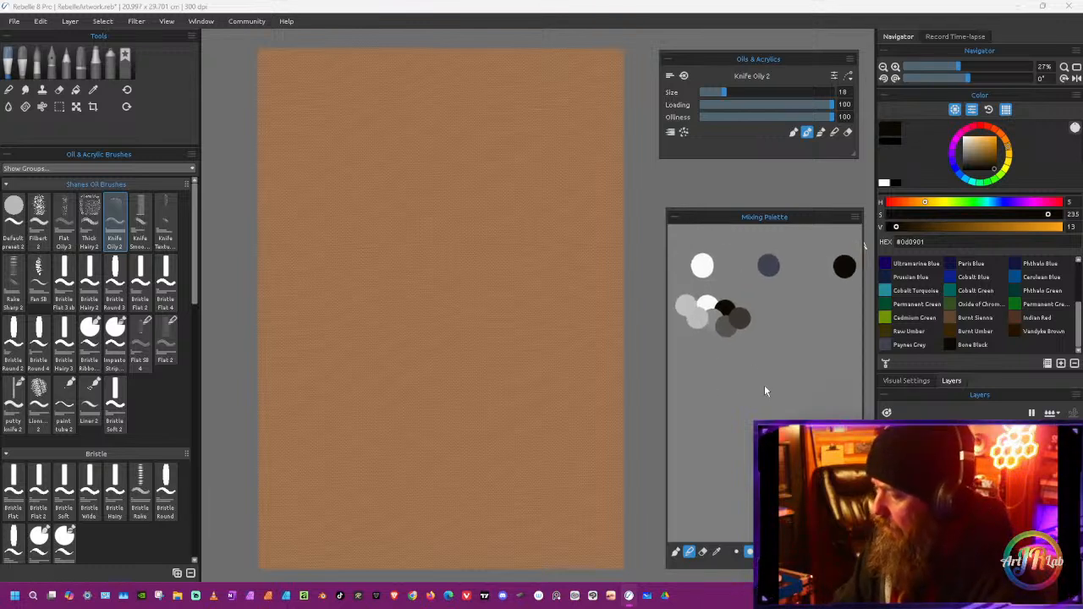
Step: Sample the two darker grey blends and the Paynes Grey dab to compare their colours
alt+click(731, 336)
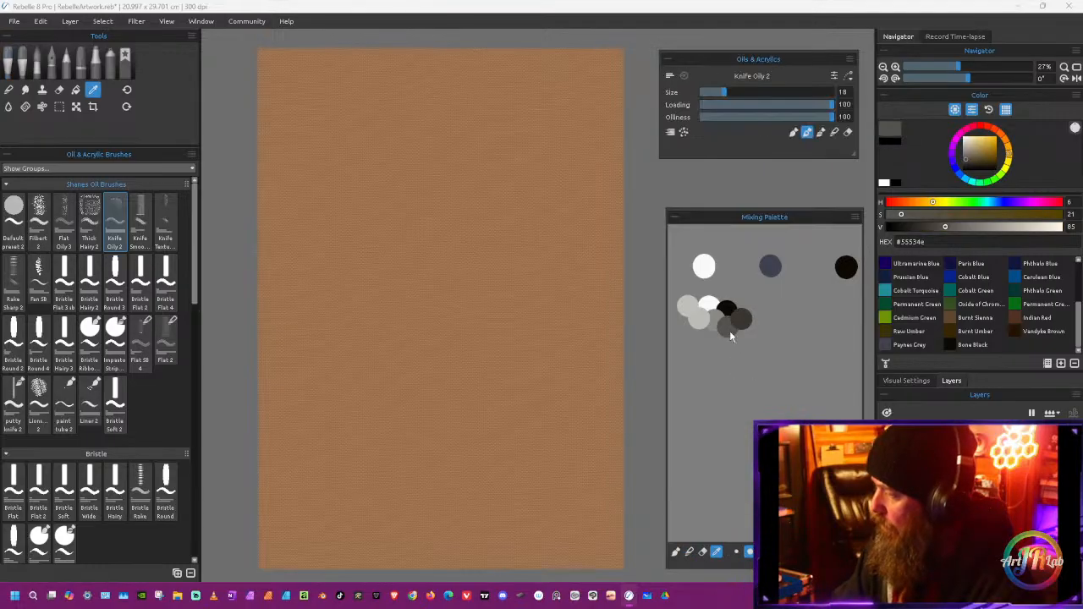
alt+click(738, 318)
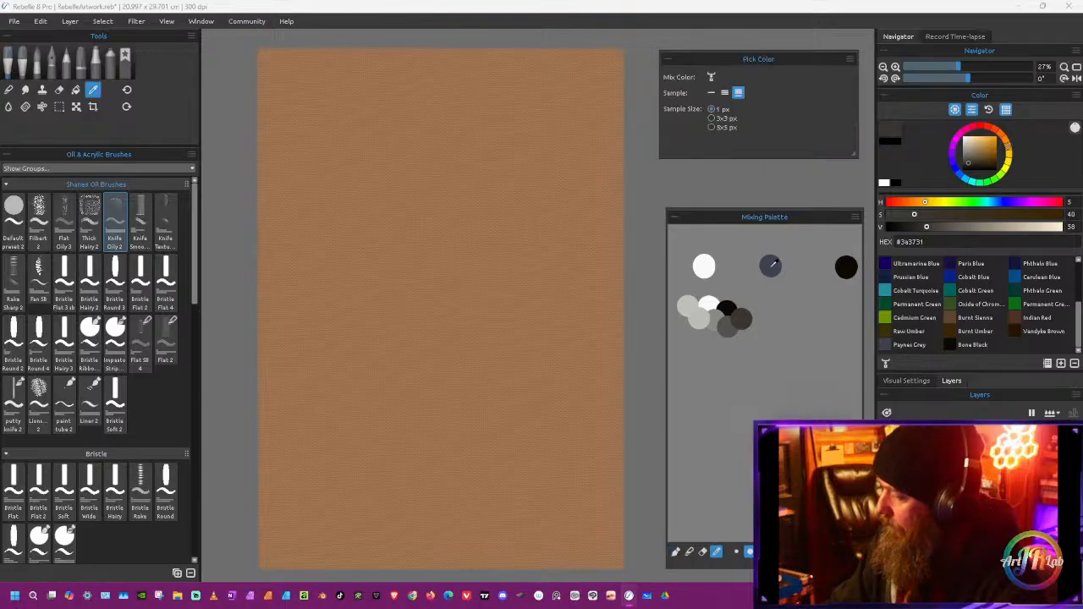
alt+click(790, 317)
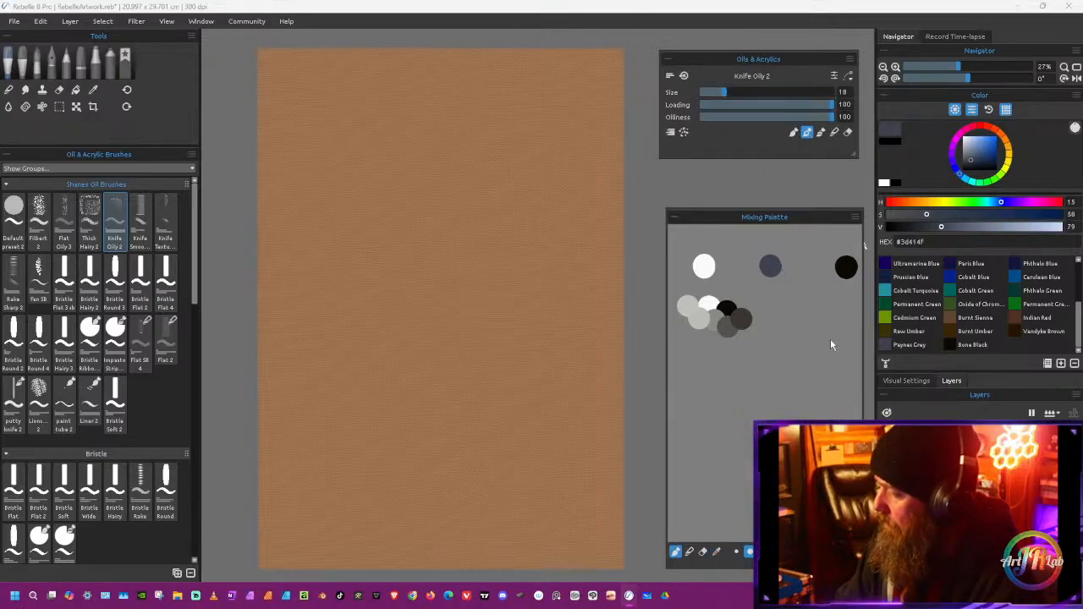
Step: Place a dab of Phthalo Blue beneath the grey mixes, with an overlapping dab of Titanium White beside it
click(1015, 265)
drag(819, 314, 800, 327)
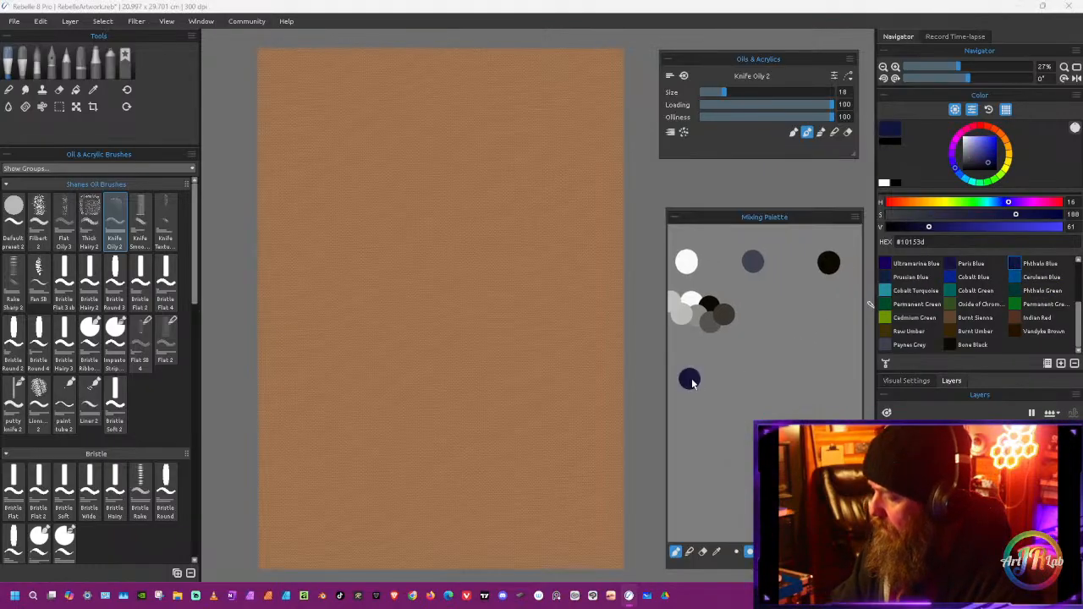
click(716, 551)
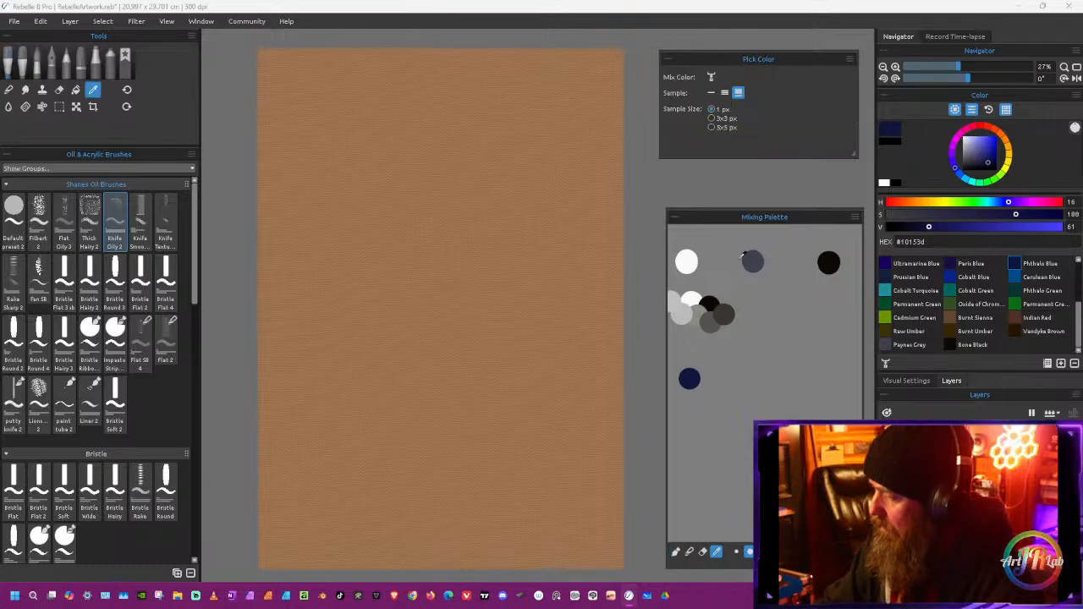
click(688, 262)
key(b)
Step: Blend the Phthalo Blue and white dabs into a range of tints, from muted blue to near white
click(689, 551)
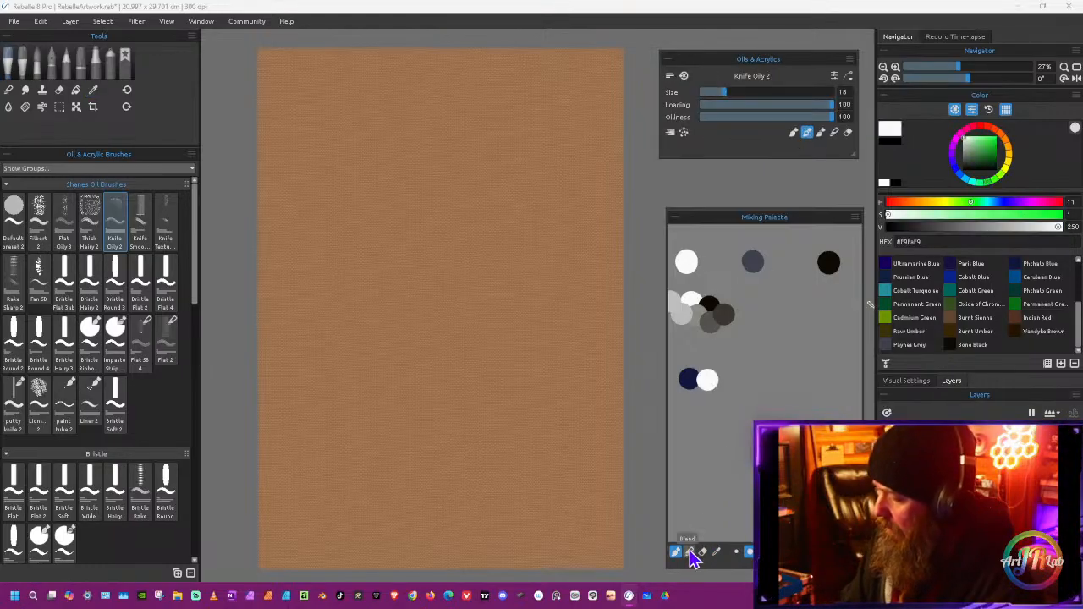
mouse_move(701, 383)
mouse_down()
mouse_move(699, 396)
mouse_move(728, 399)
mouse_move(714, 375)
mouse_up()
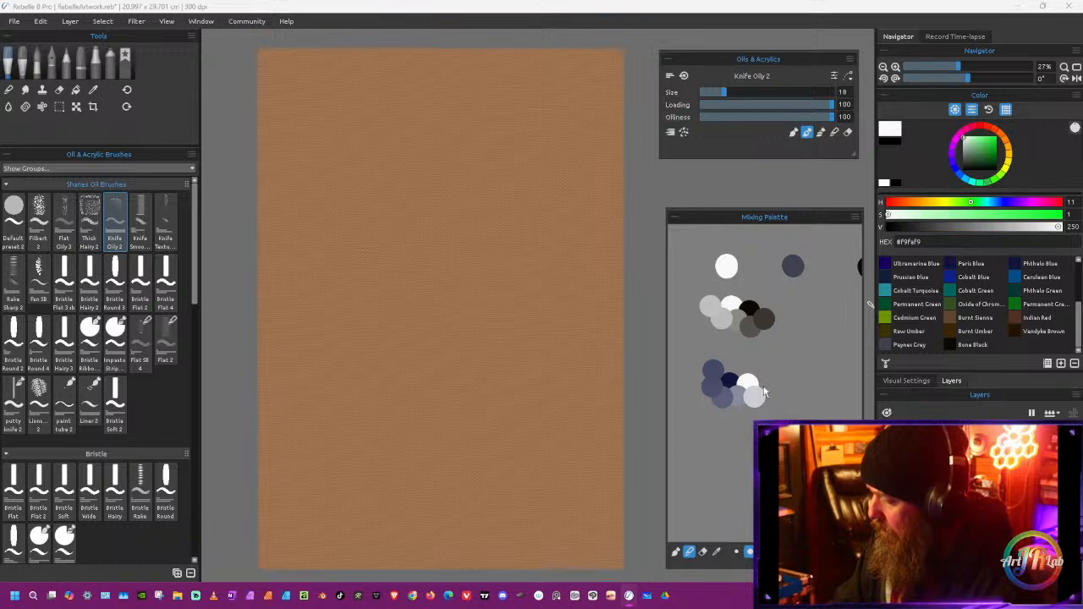
drag(764, 392, 760, 366)
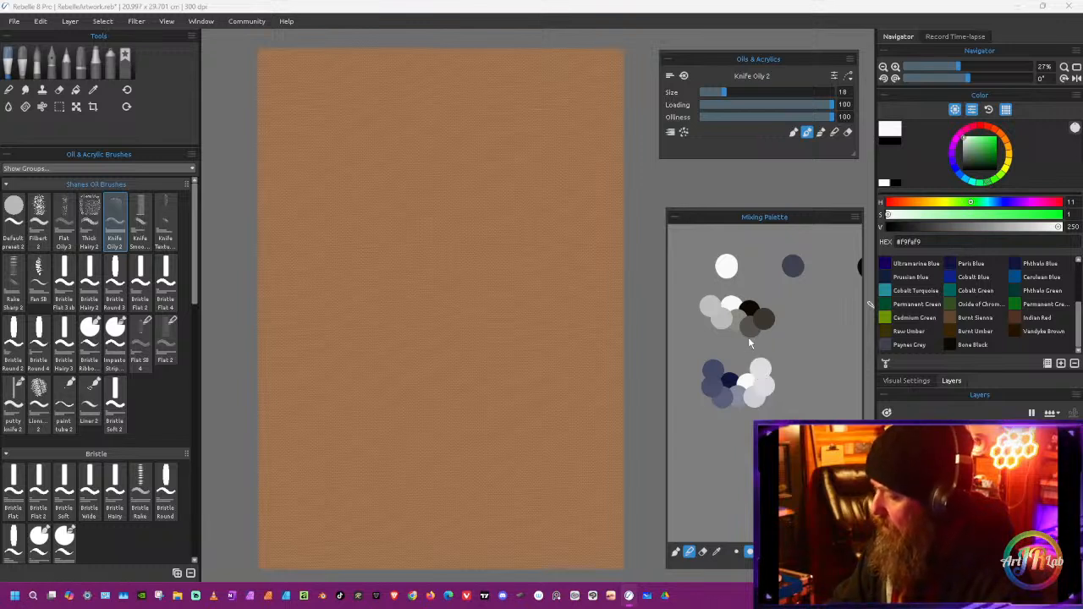
Step: Overlap dabs of Phthalo Blue and Burnt Umber beneath the blue tints and blend them into a dark mix
key(i)
click(729, 377)
click(736, 447)
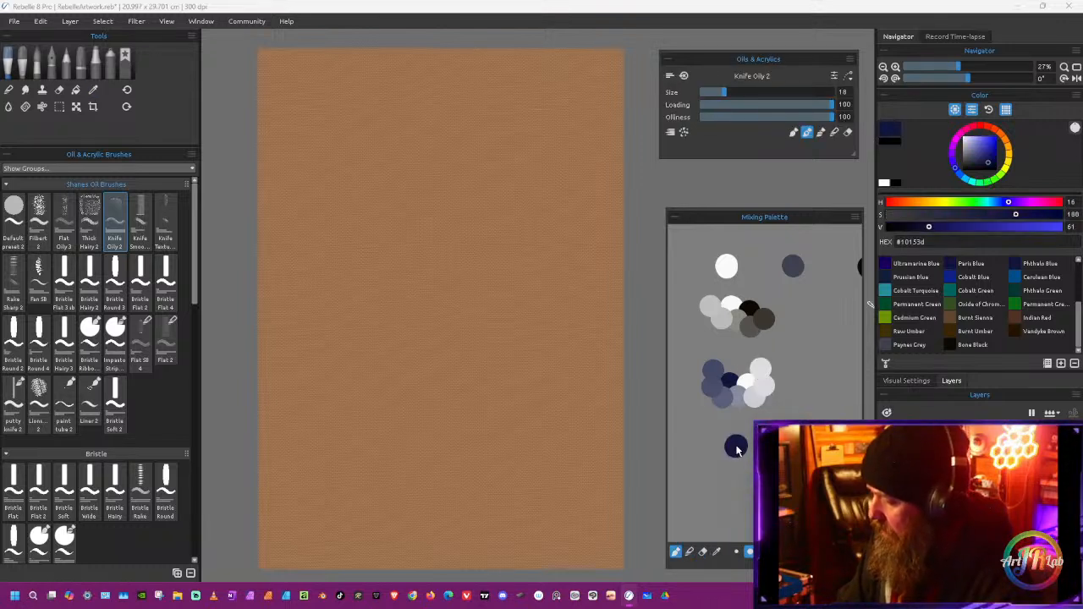
click(1078, 330)
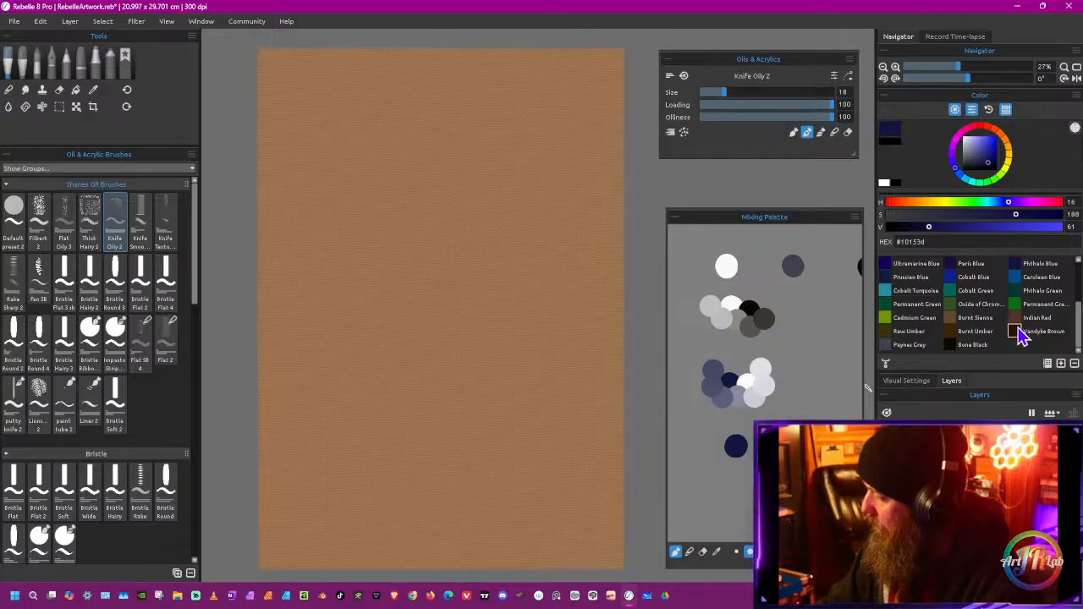
click(953, 334)
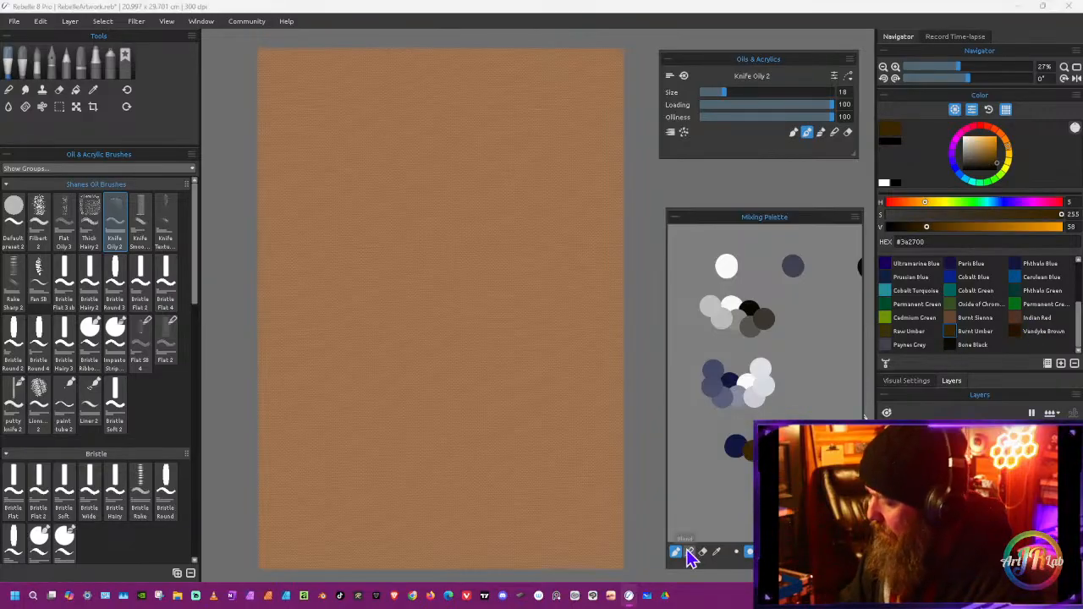
drag(736, 471, 741, 461)
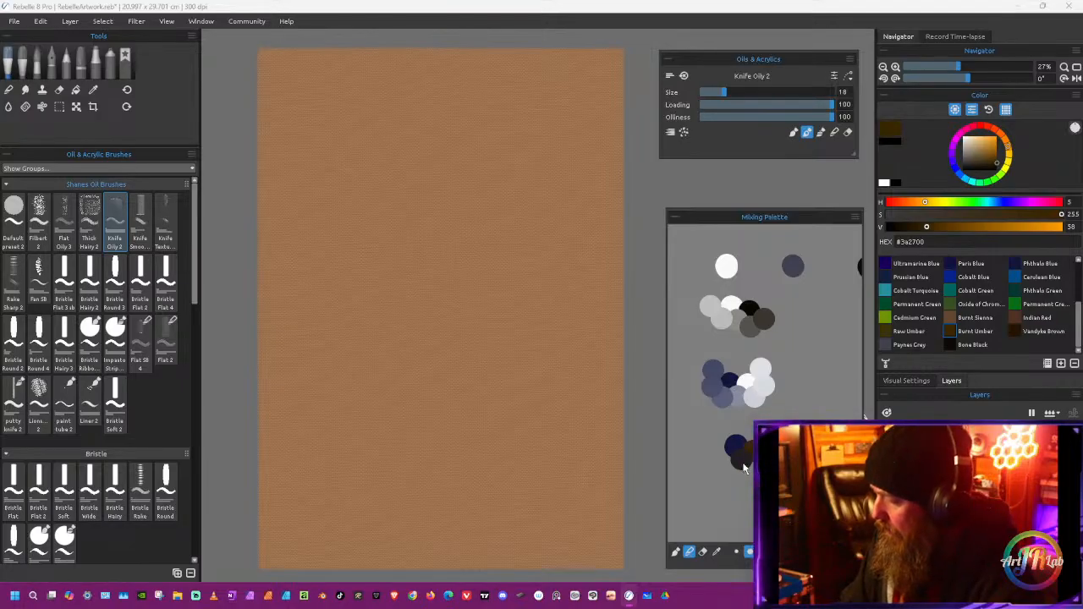
Step: Sample the dark blue-umber mix and place a dab of it, overlapped by a white dab, in the empty area beside the greys
alt+click(731, 453)
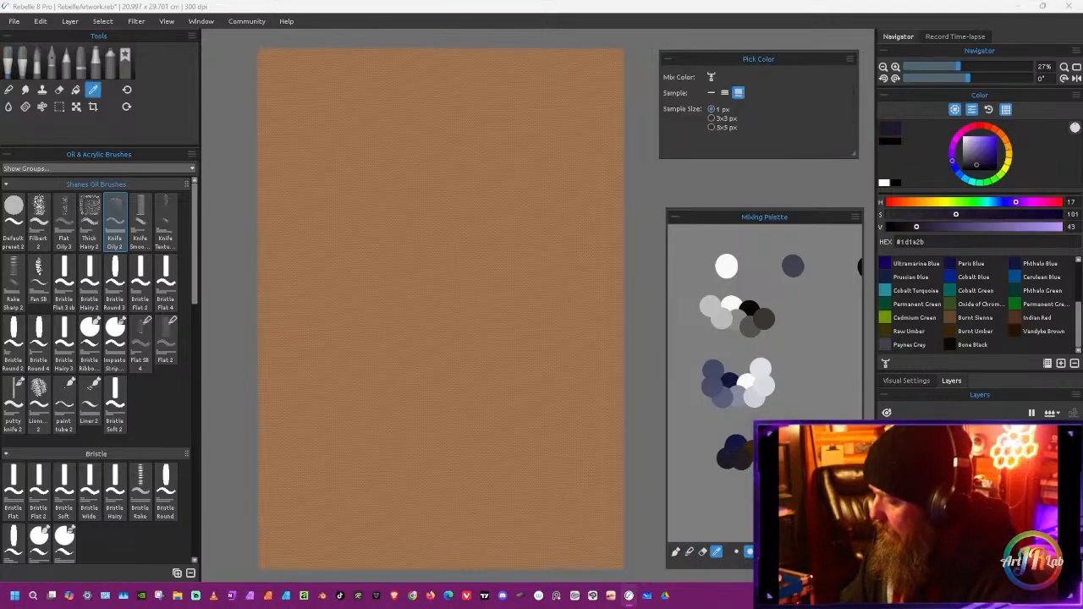
drag(760, 454, 735, 493)
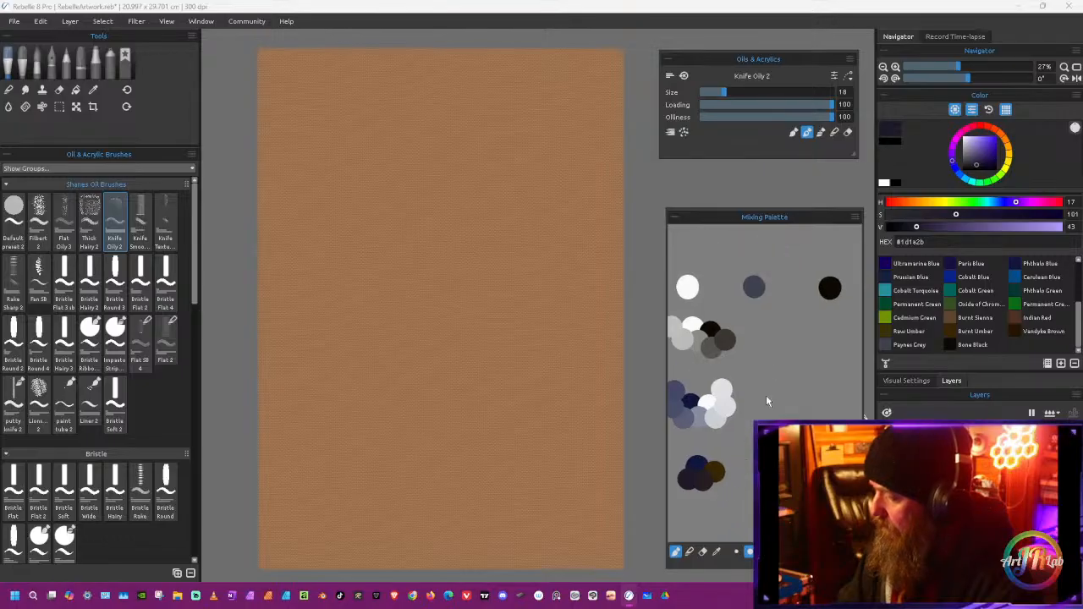
click(781, 352)
key(alt)
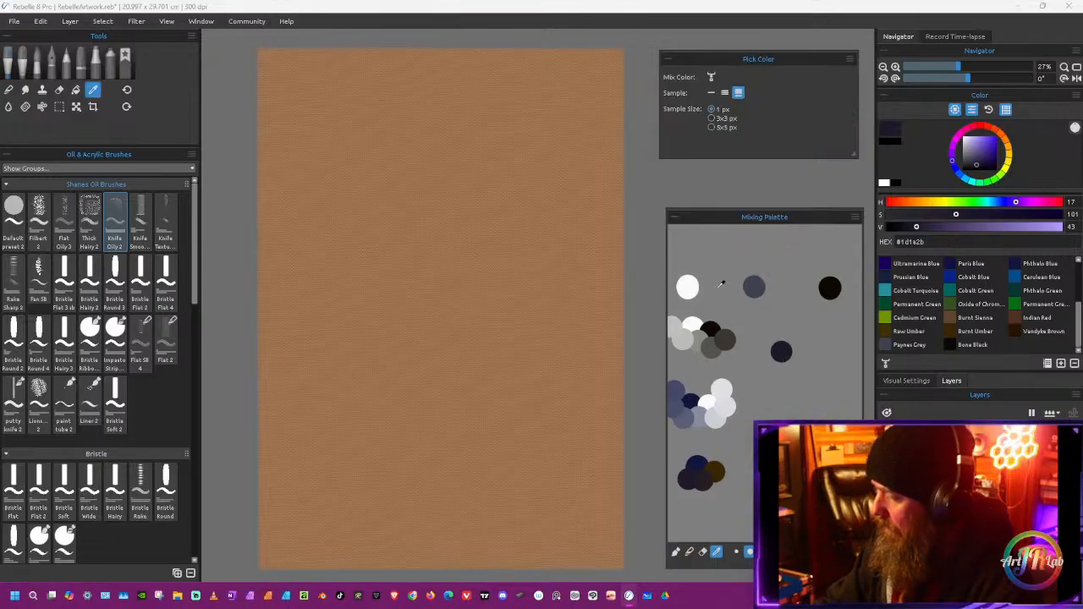
alt+click(690, 287)
click(798, 359)
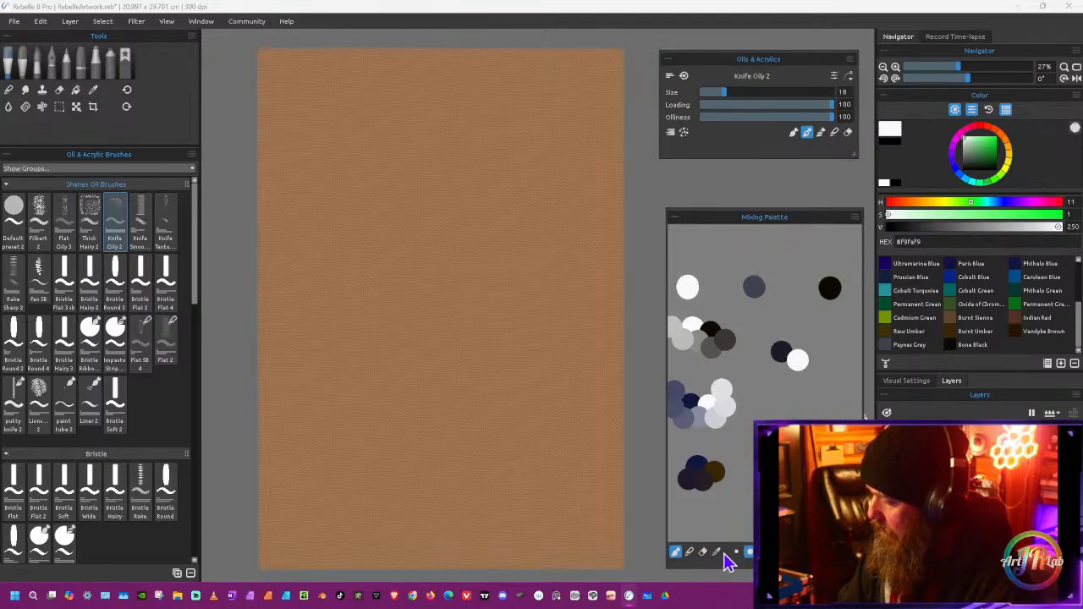
Step: Blend the dark blue-umber and white dabs into a range of cool greys, and add another light grey to the black-and-white mix
click(690, 551)
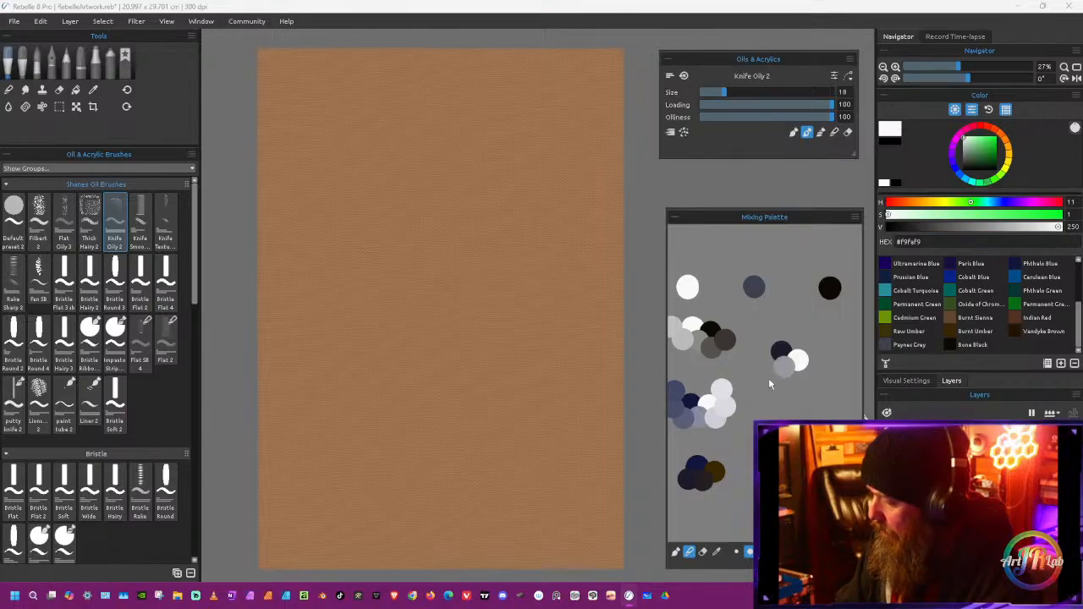
click(770, 363)
click(765, 349)
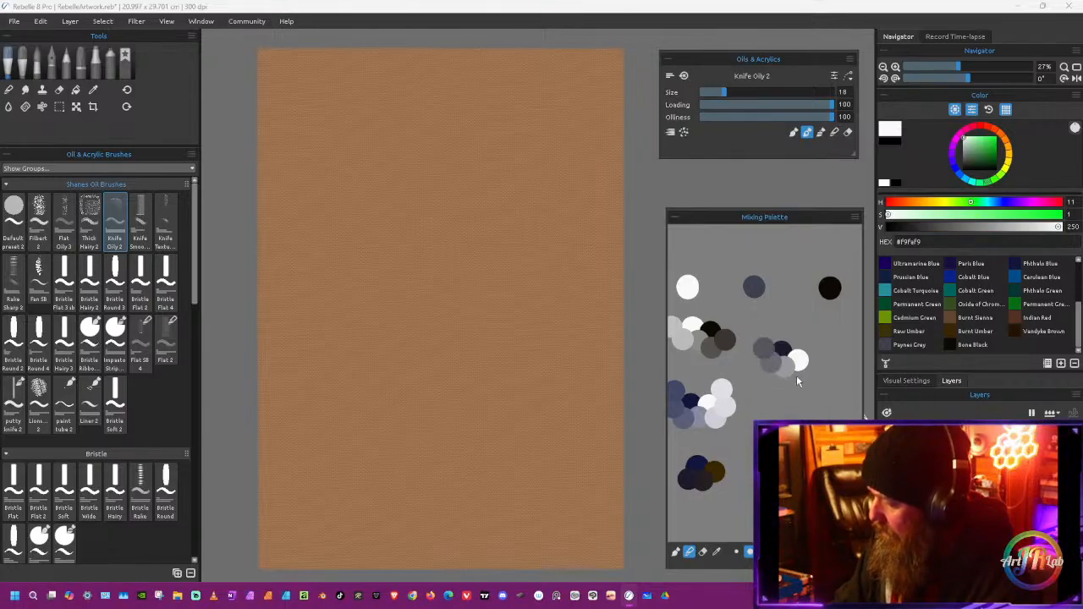
click(793, 377)
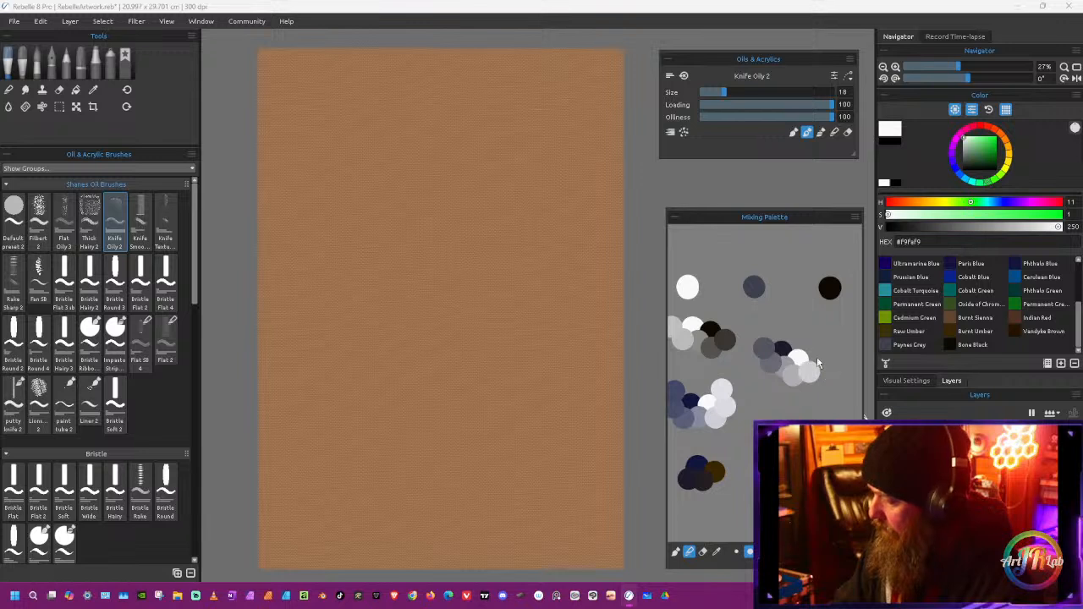
click(818, 363)
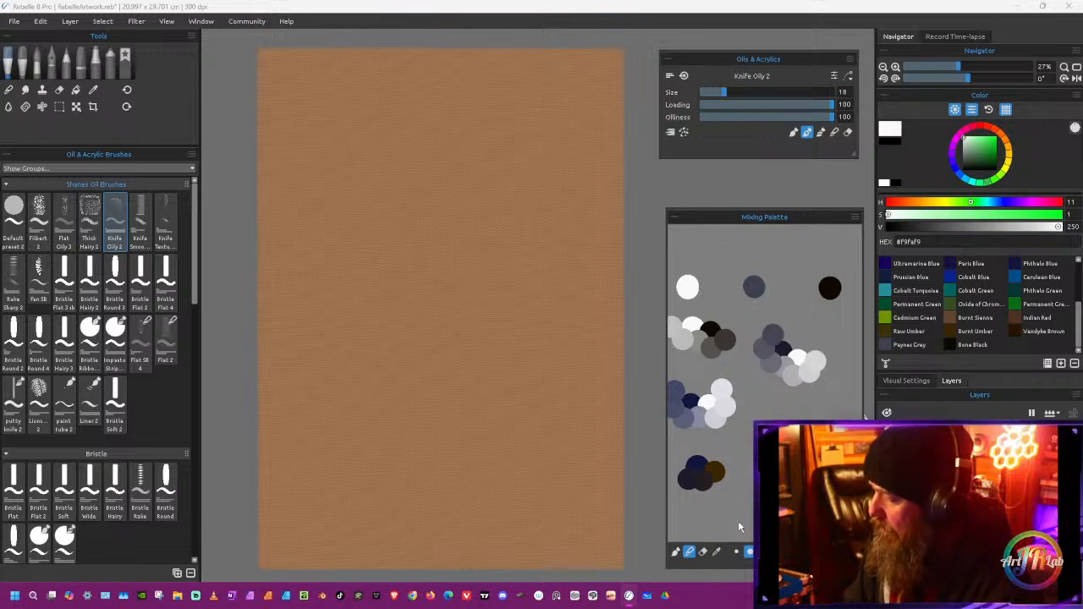
drag(739, 441, 774, 463)
click(712, 335)
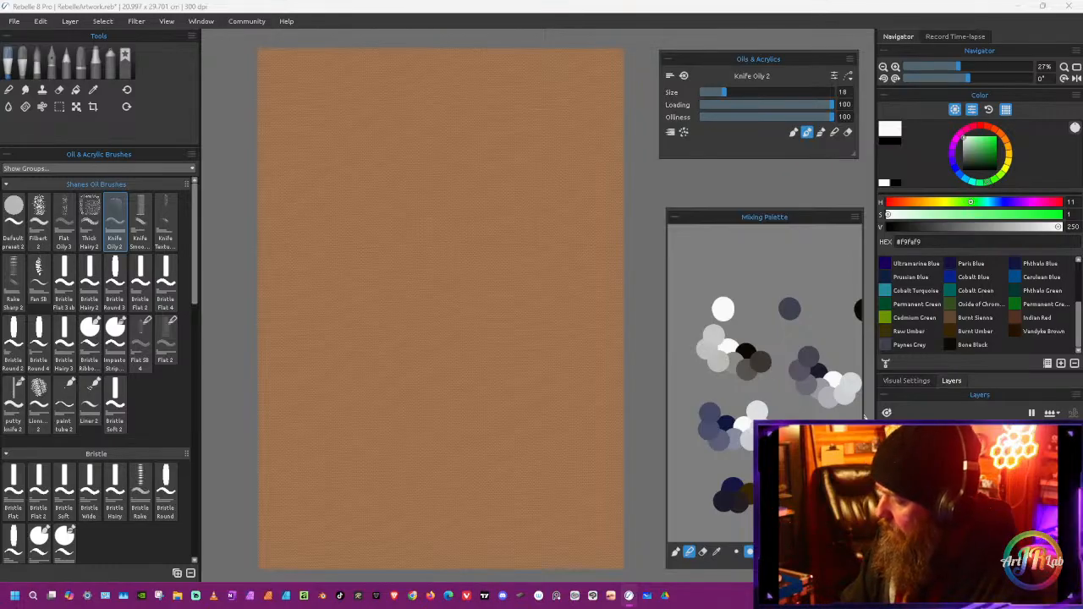
Step: Bring all the colour dabs into view on the mixing palette and add another dark dab to the cool grey mix
click(855, 217)
click(865, 230)
drag(838, 321, 813, 302)
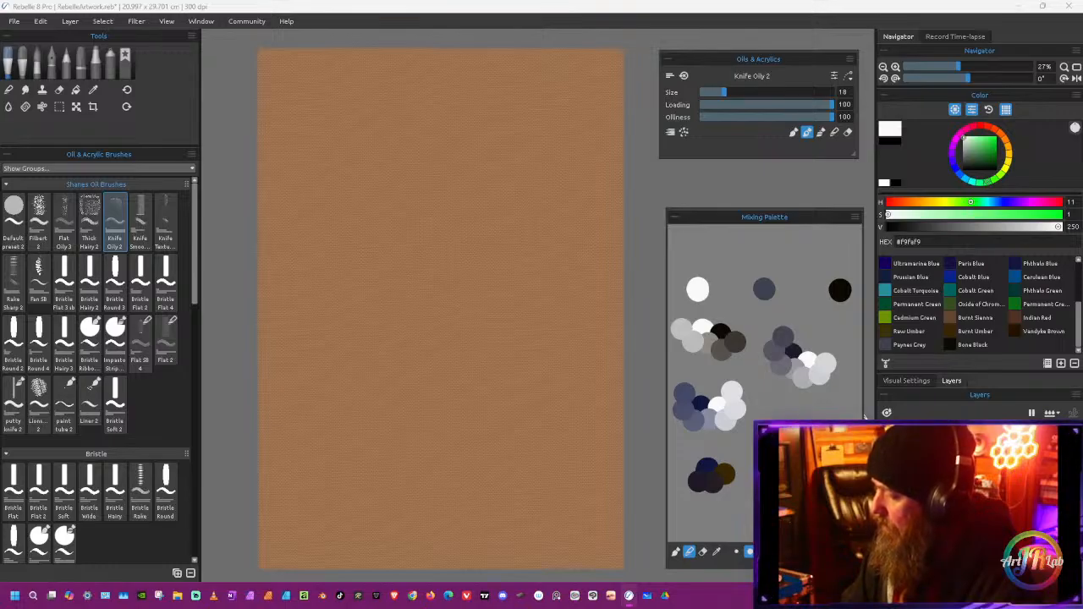
click(797, 341)
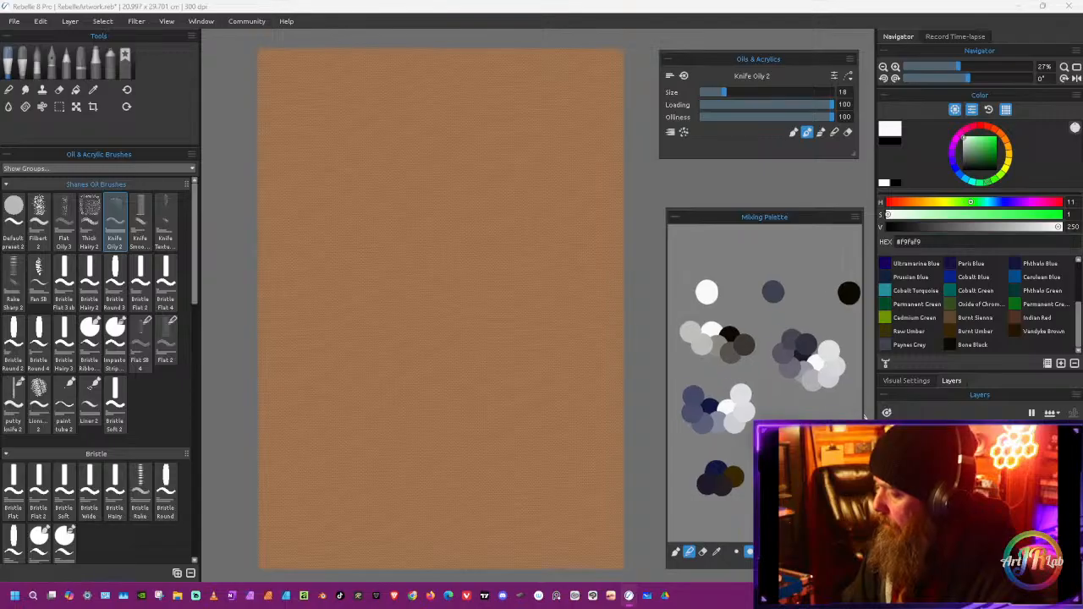
Step: Sample the dark blue-umber mix and the cool grey dabs from dark to light to compare their values
key(i)
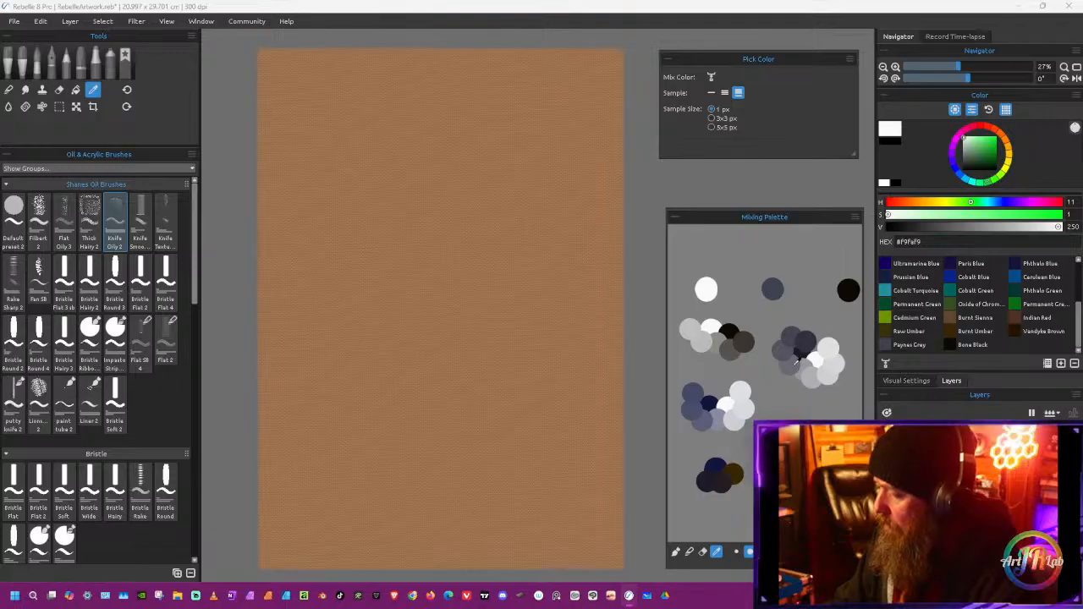
key(b)
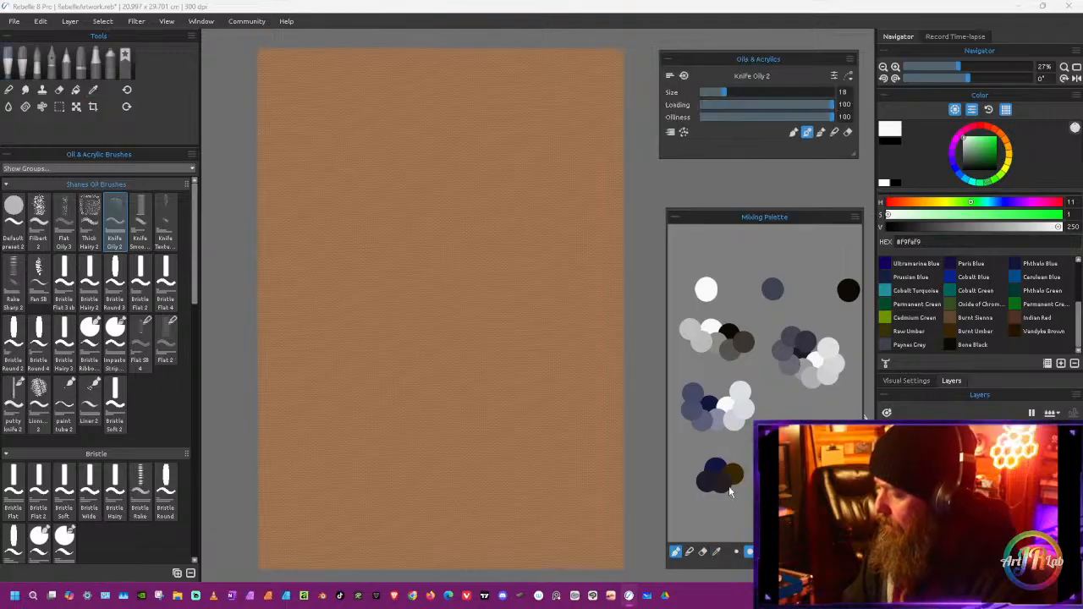
key(i)
click(729, 486)
click(784, 353)
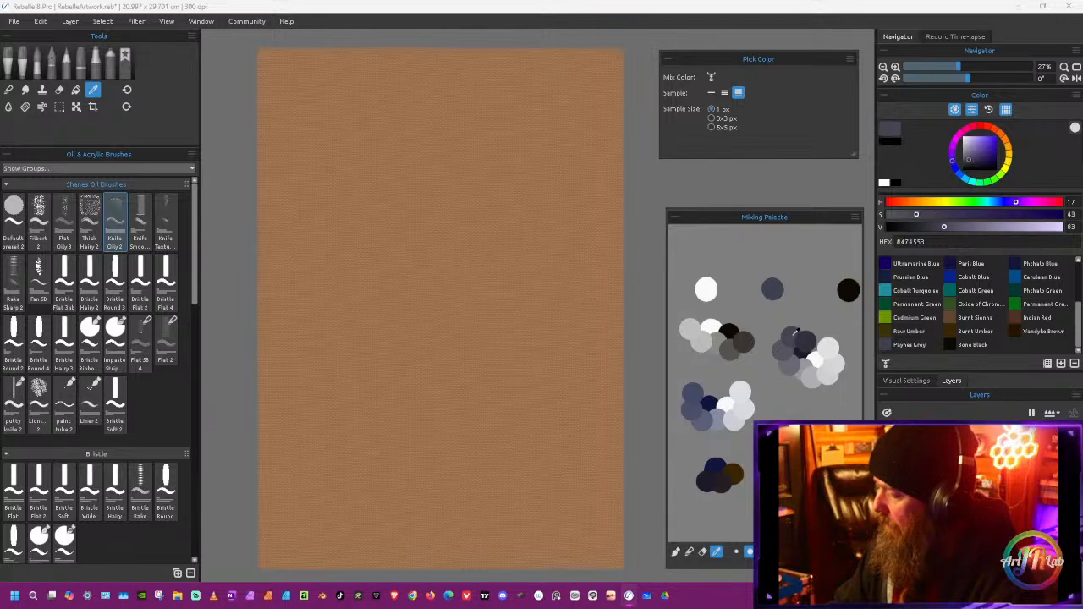
click(798, 369)
click(811, 378)
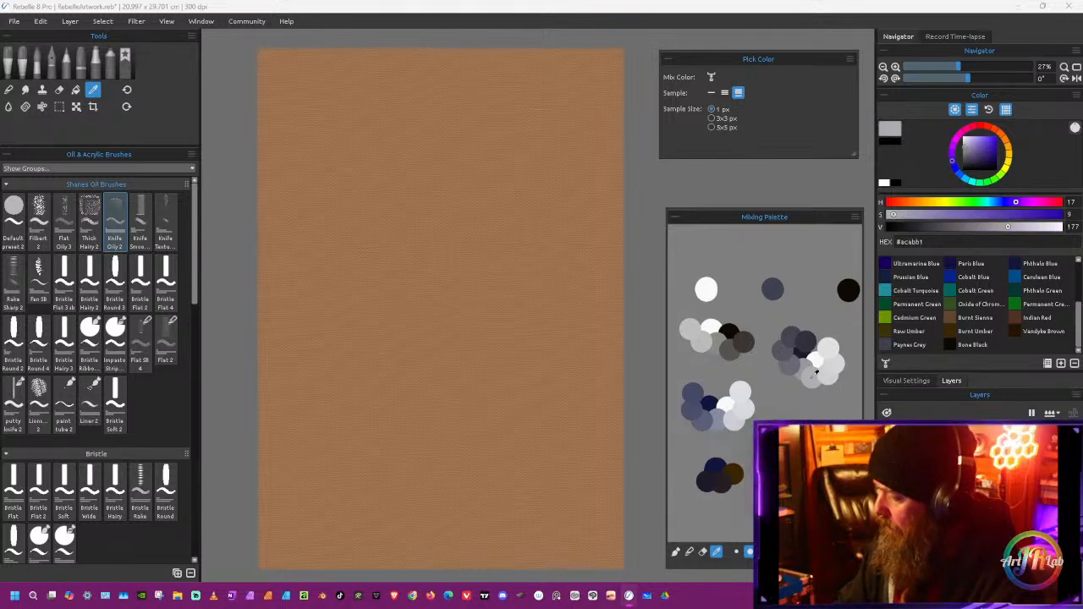
click(829, 367)
click(840, 355)
key(b)
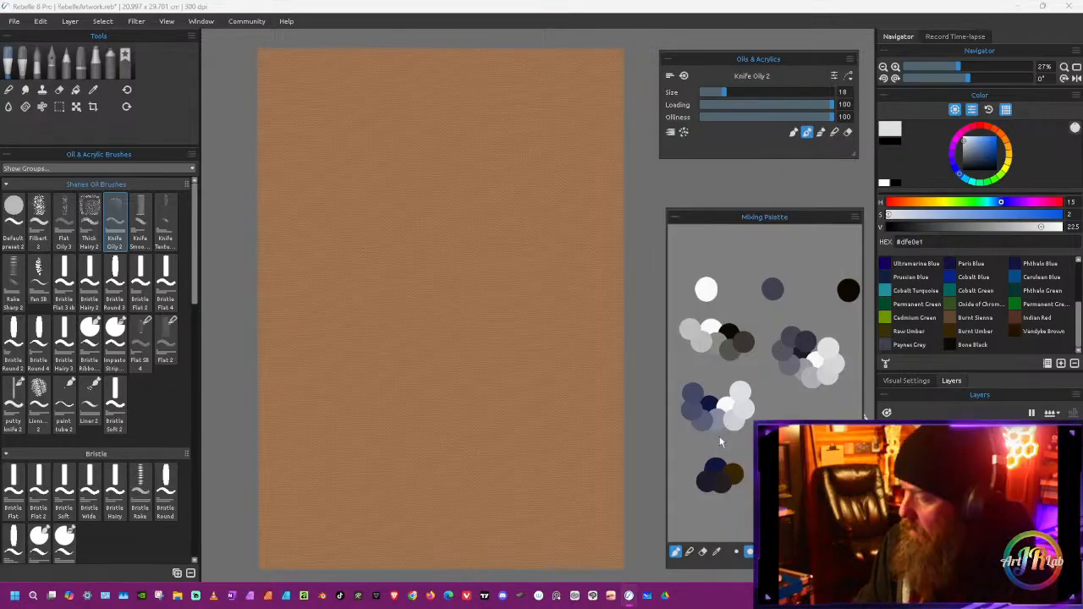
key(i)
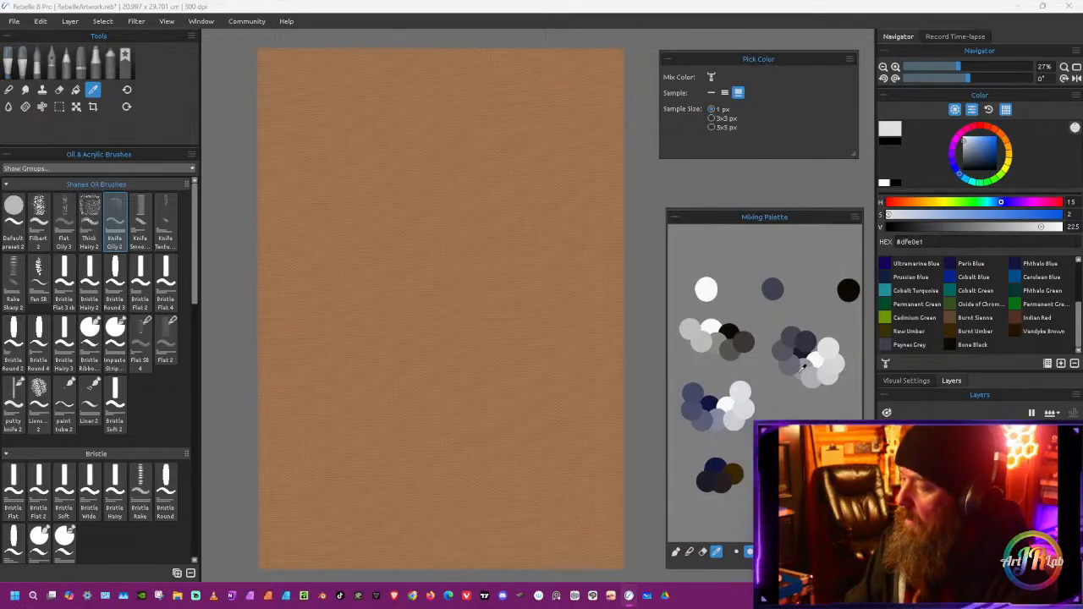
key(b)
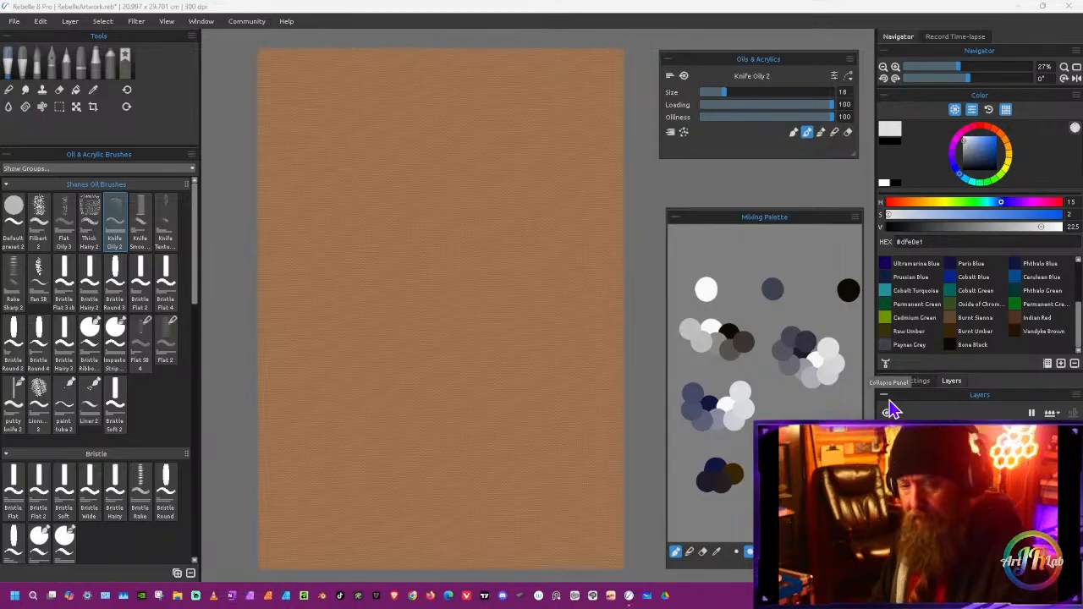
Step: Try Phthalo Green, Ultramarine Blue, Gold Ochre and Yellow Ochre as candidate paint colours
click(1016, 292)
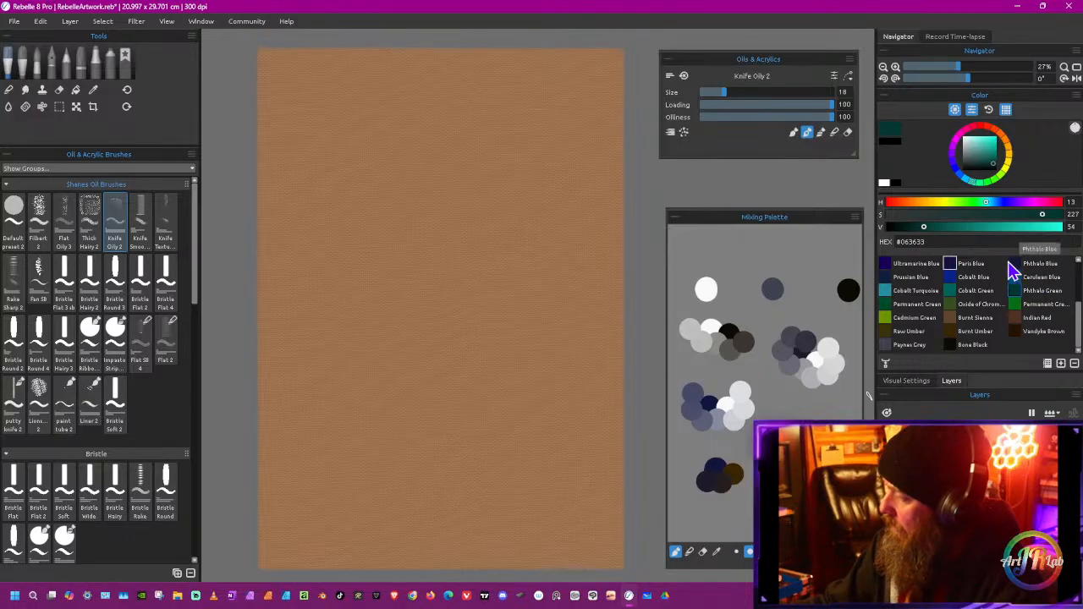
click(886, 265)
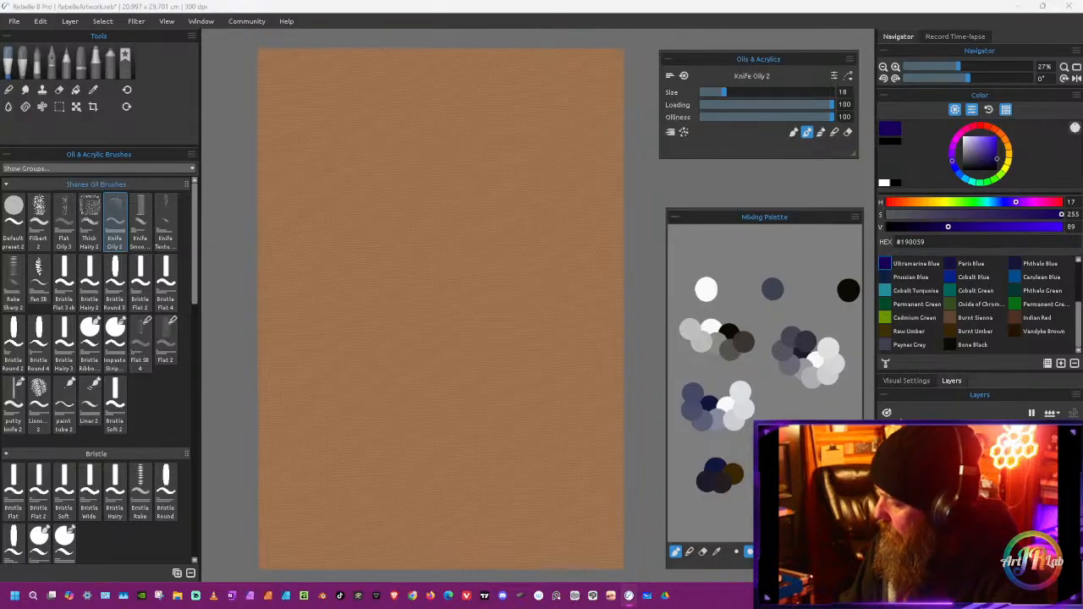
drag(1078, 336, 1080, 288)
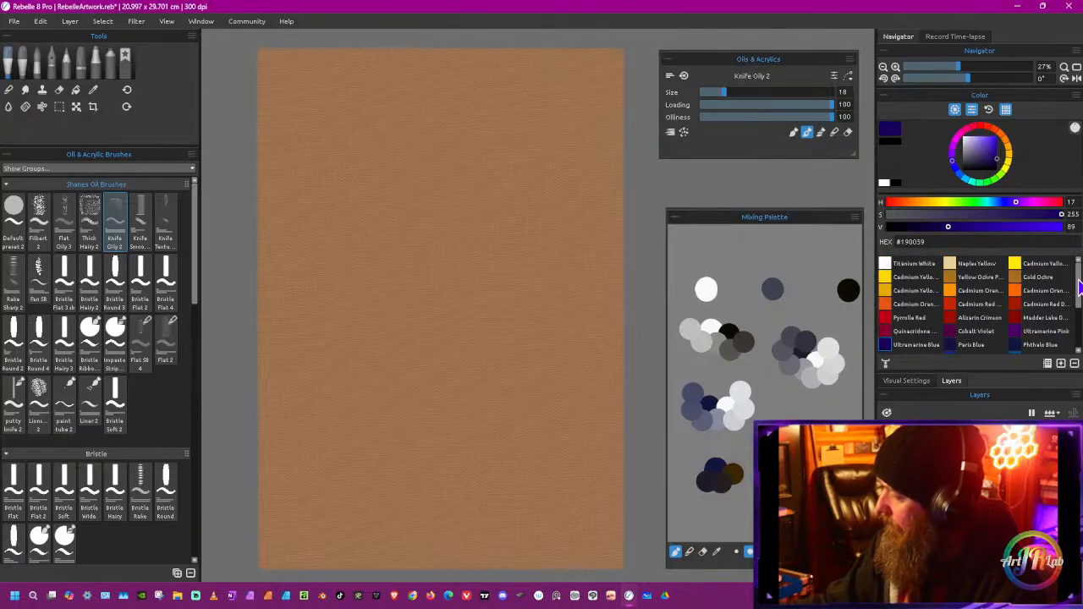
click(1020, 277)
click(952, 277)
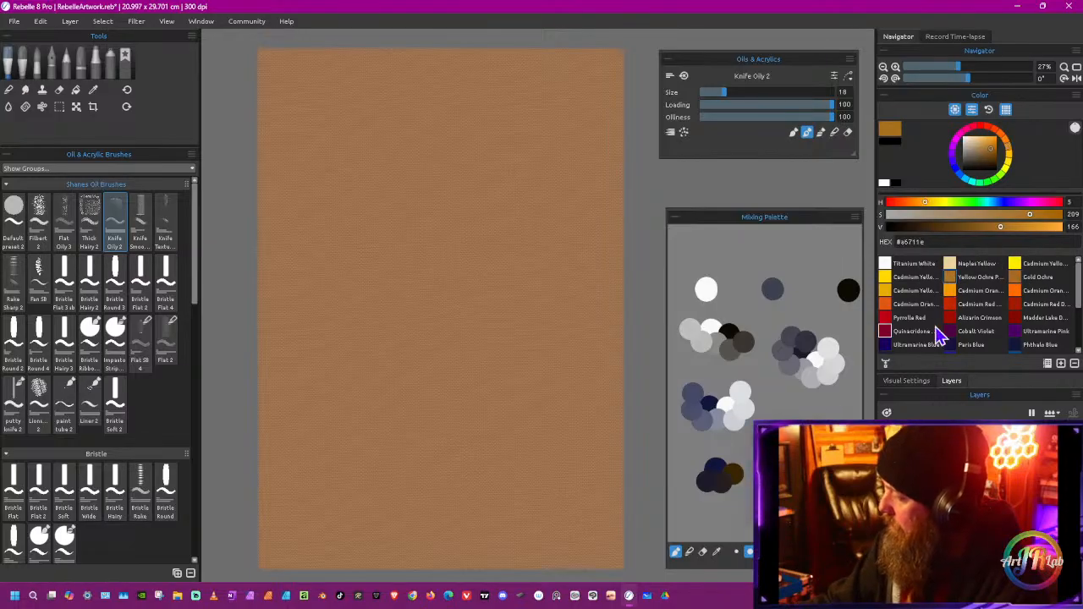
click(690, 551)
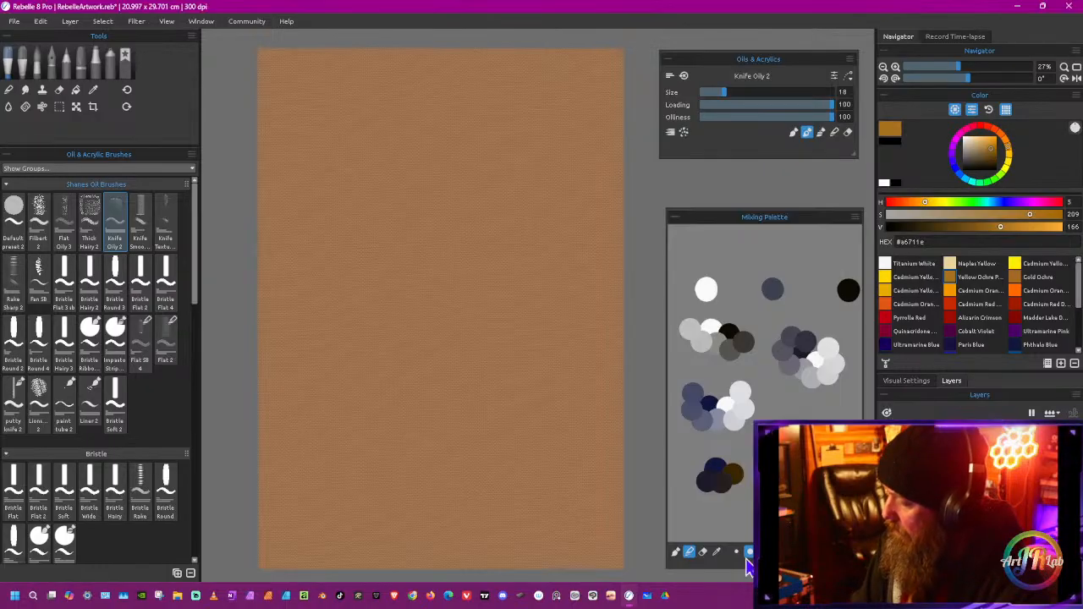
click(856, 216)
click(869, 230)
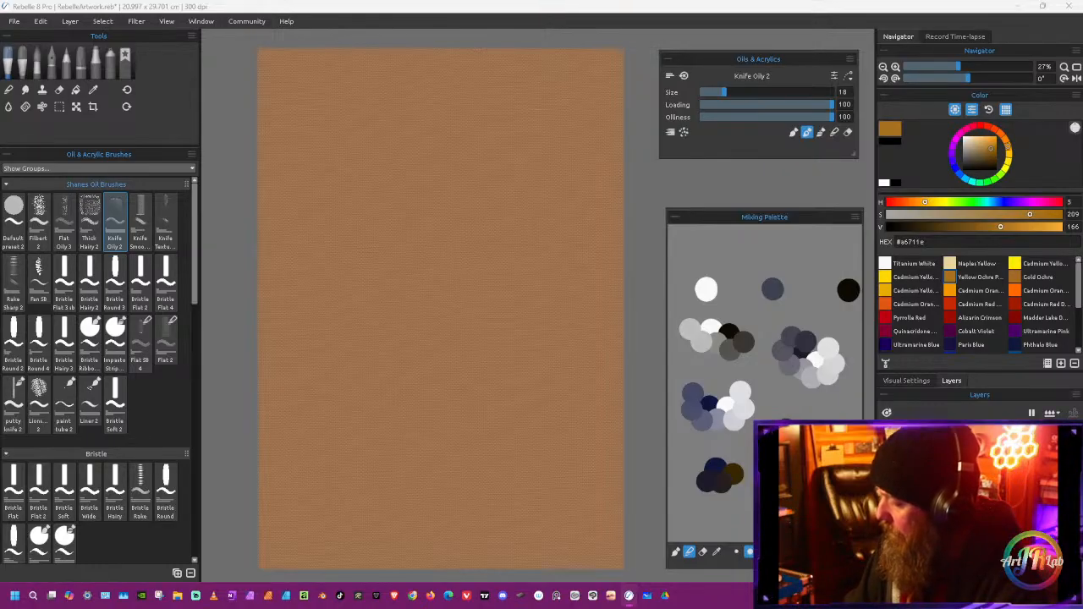
Step: Sample a dark slate blue, a dark green and the dark blue dab of the blue-umber mix
key(i)
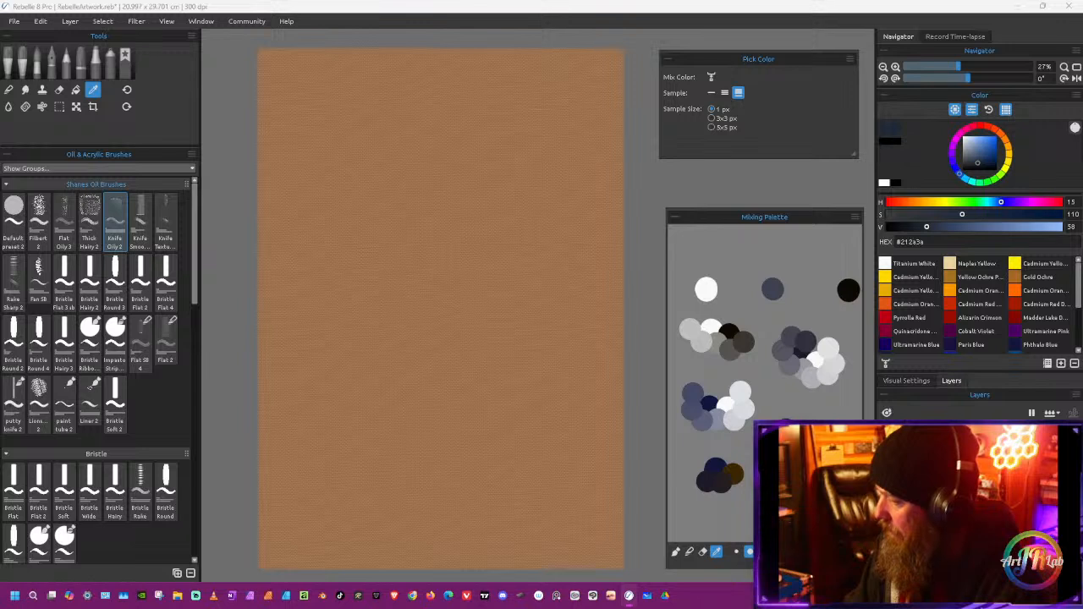
key(b)
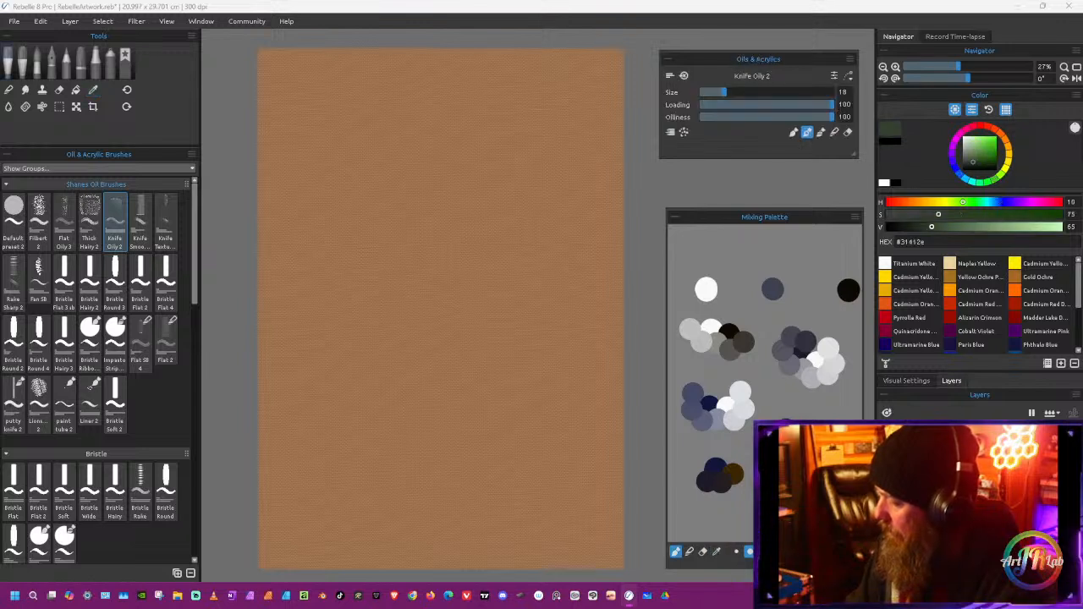
key(i)
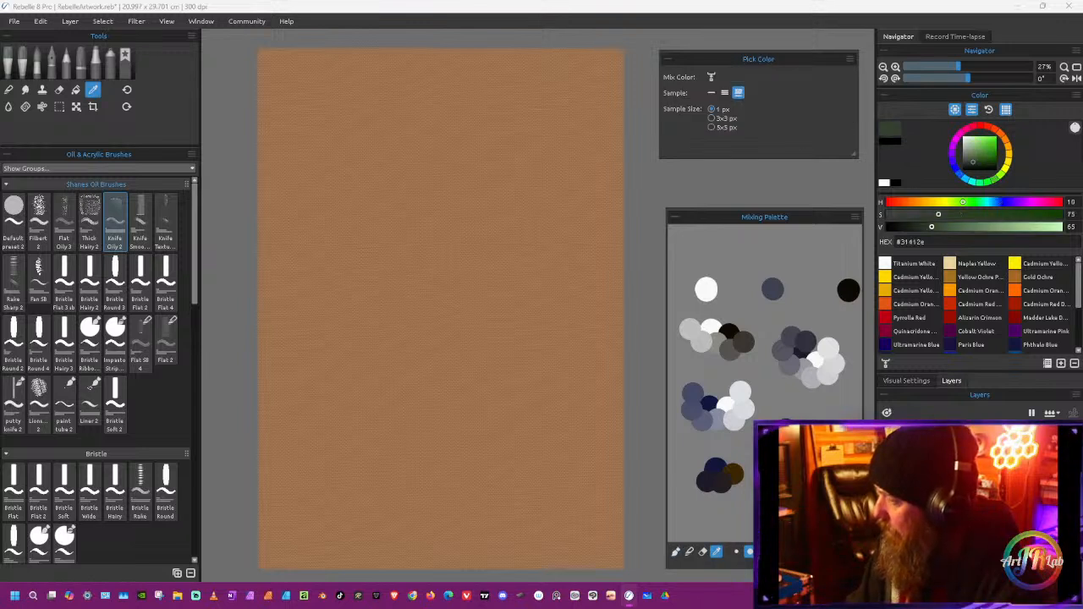
key(b)
key(i)
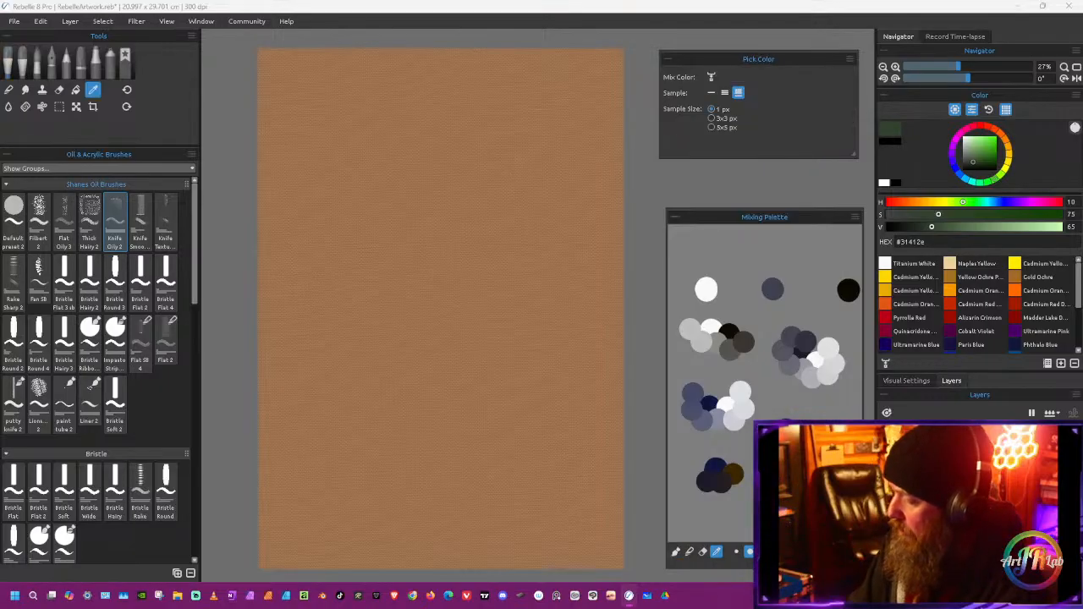
click(715, 471)
key(b)
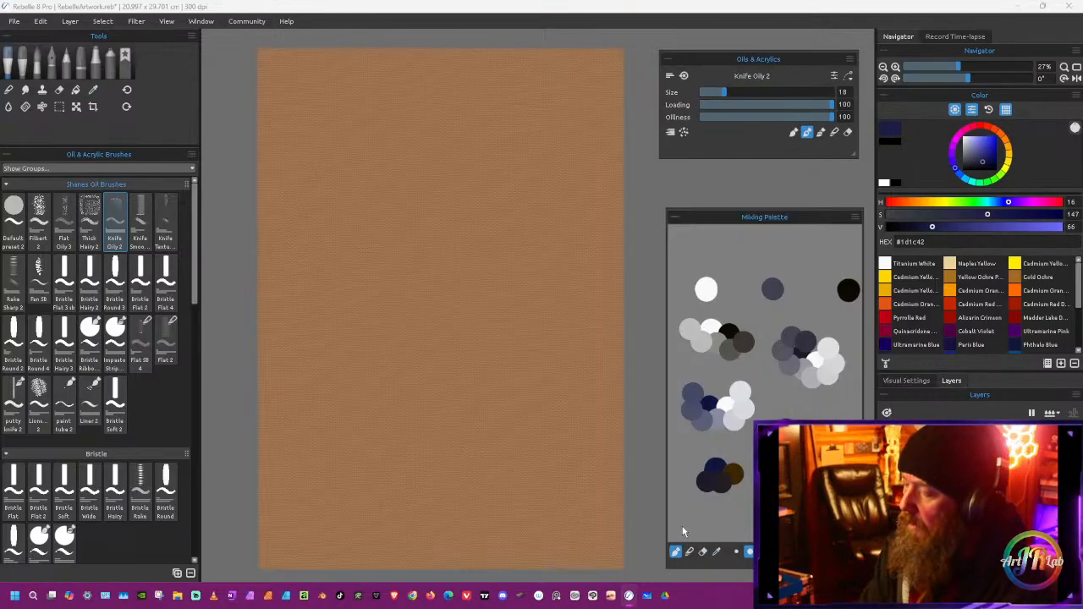
Step: Move the Mixing Palette panel slightly lower and select the Filbert 2 brush
drag(755, 221, 755, 256)
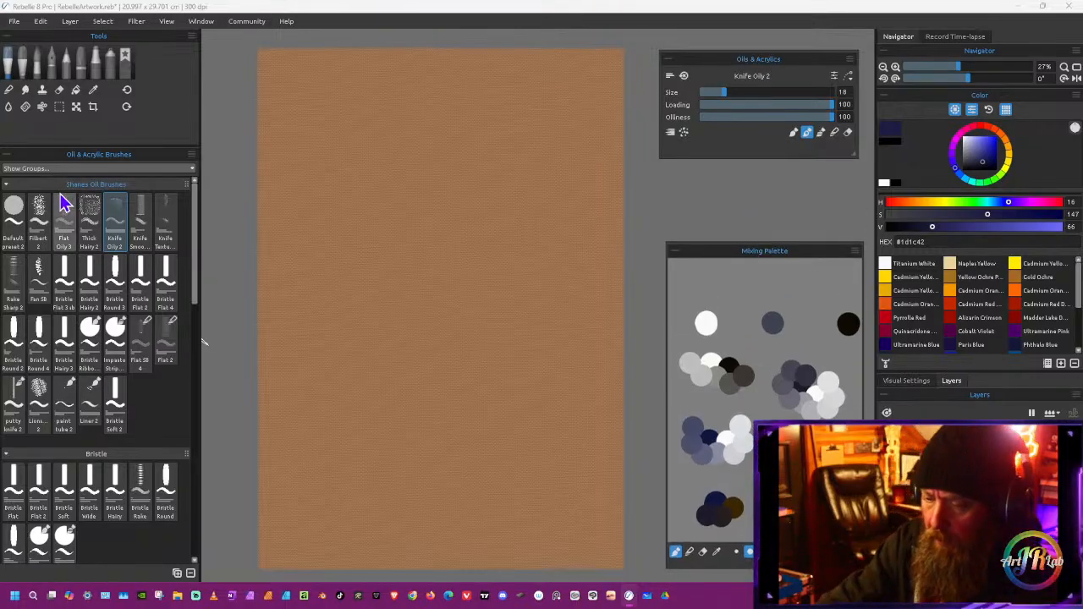
click(34, 211)
click(37, 218)
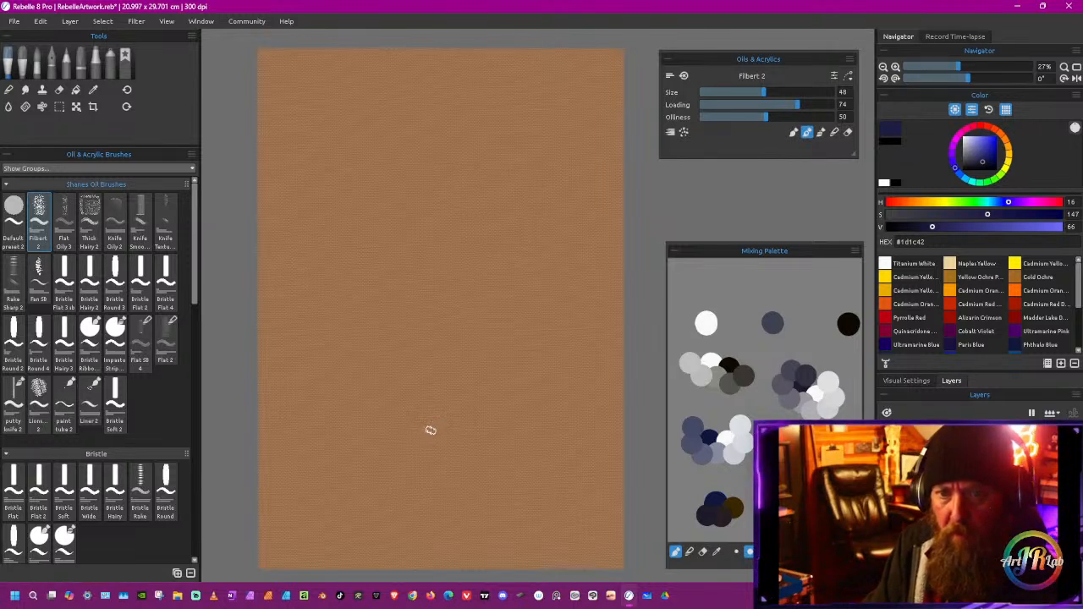
Step: Sample the dark blue-umber mix, test it with a short Filbert 2 stroke low on the canvas, and undo the stroke
key(i)
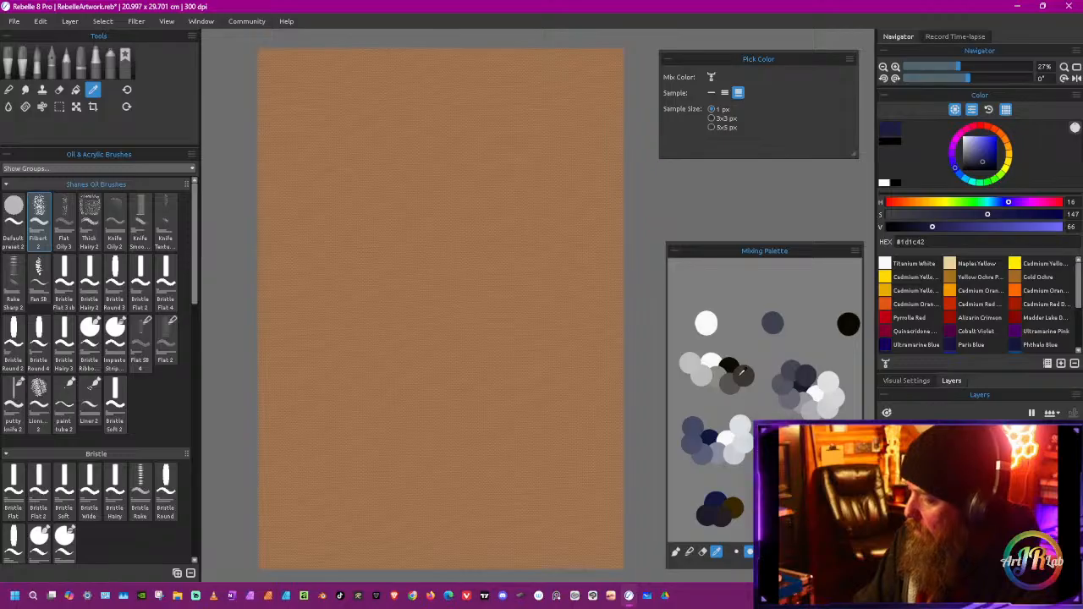
click(729, 511)
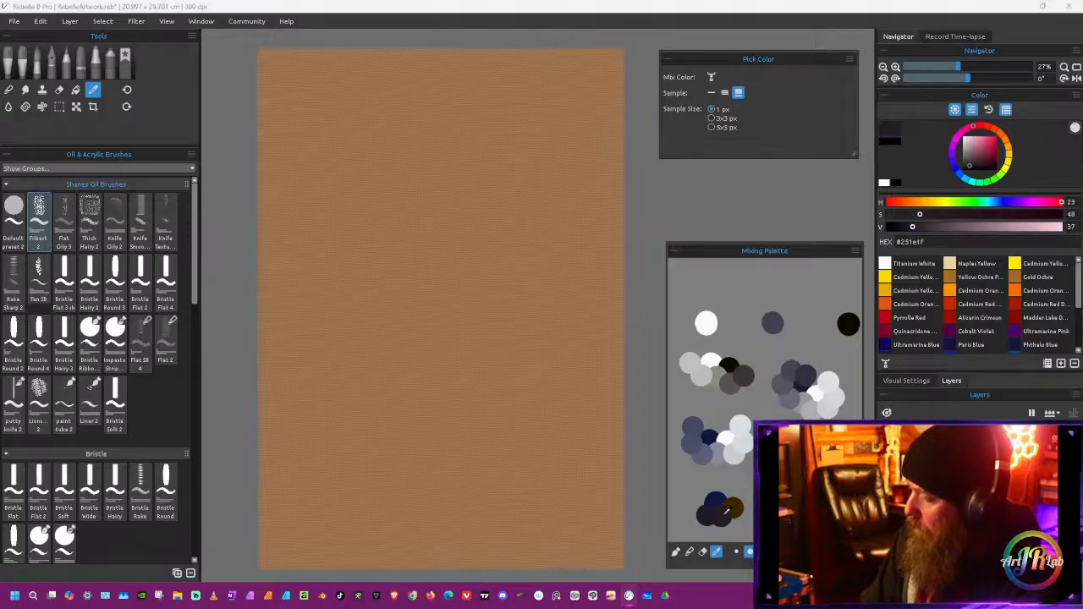
key(b)
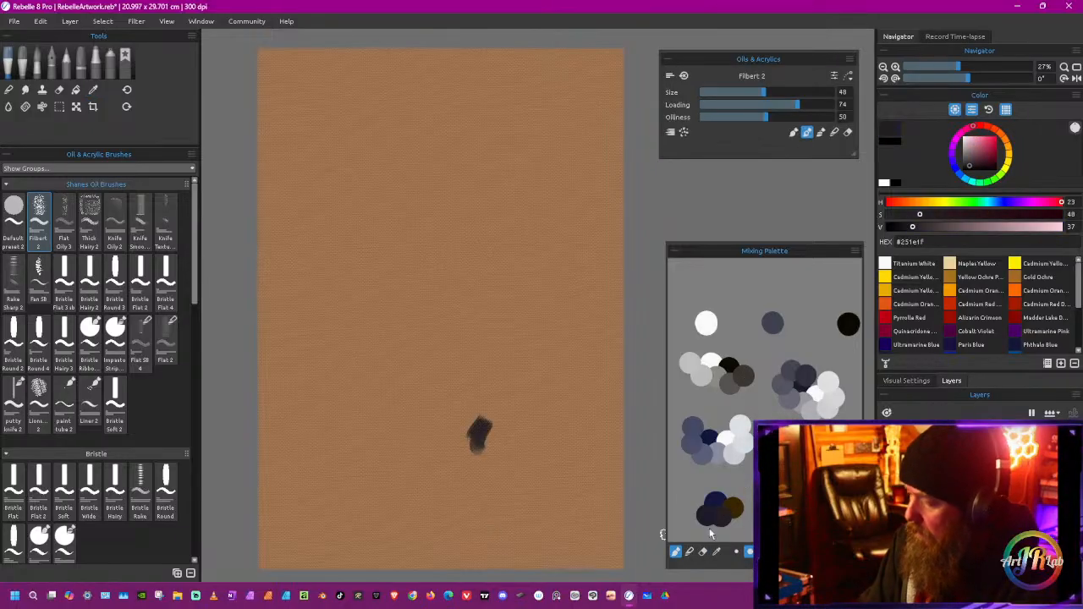
key(ctrl+z)
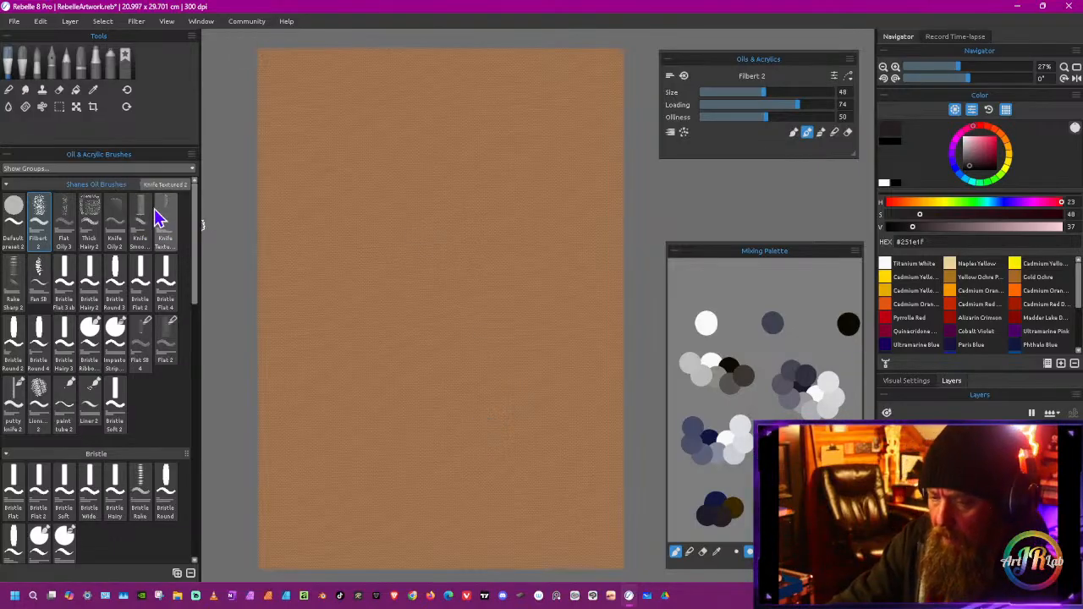
Step: Select the Flat SB 4 brush from Shanes Oil Brushes and switch it from blending to painting
click(119, 217)
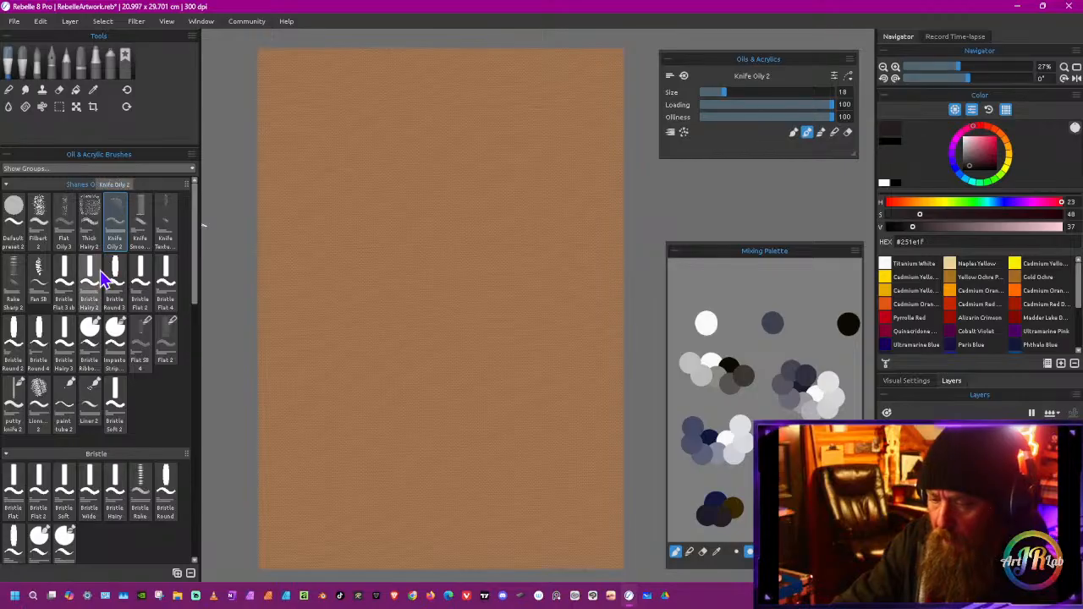
click(68, 284)
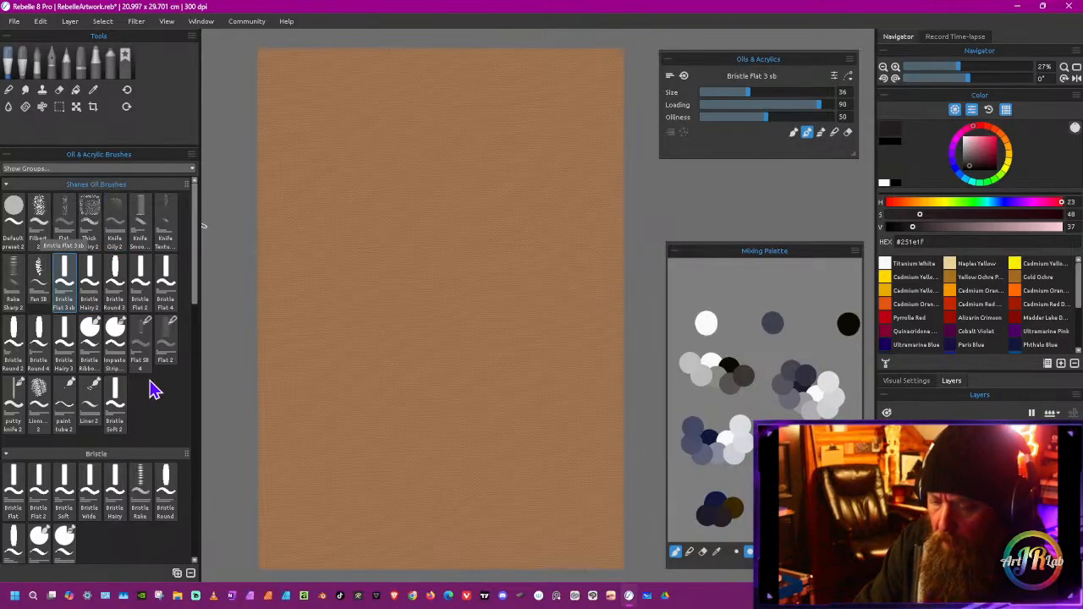
click(141, 343)
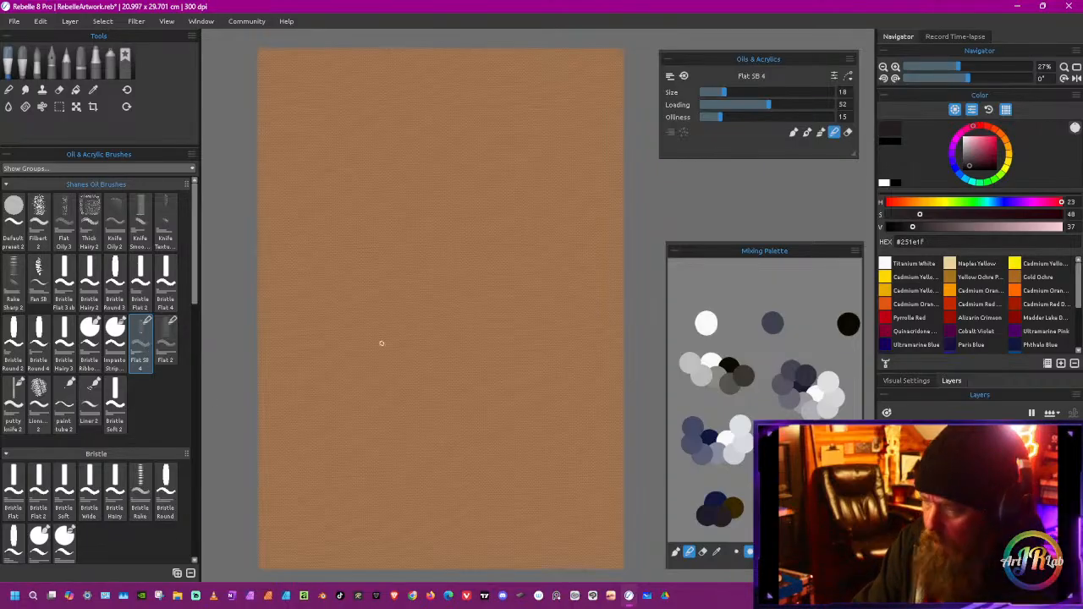
click(795, 133)
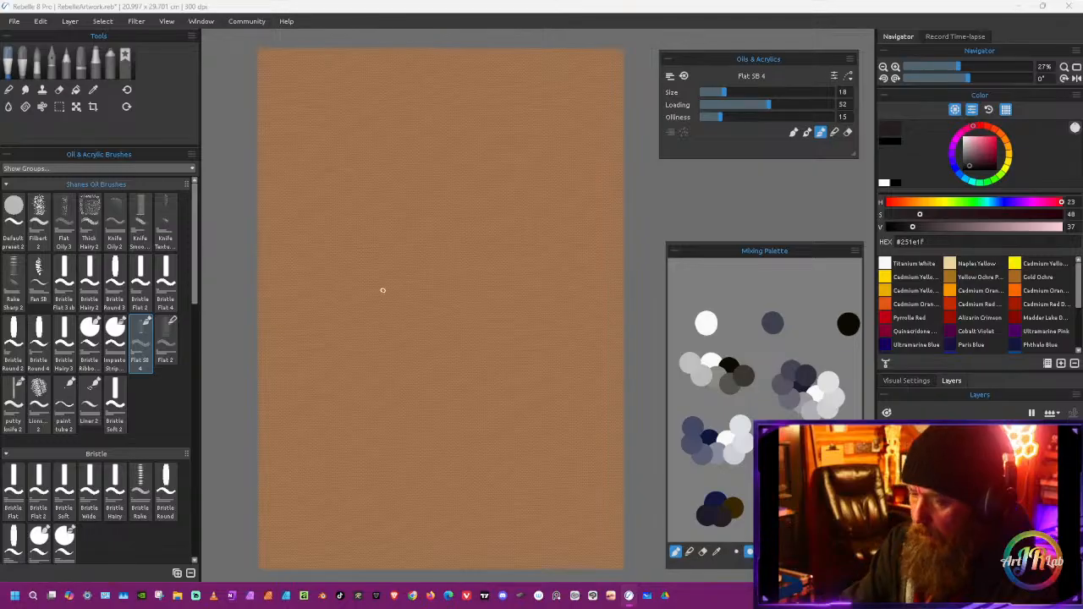
drag(381, 240, 382, 266)
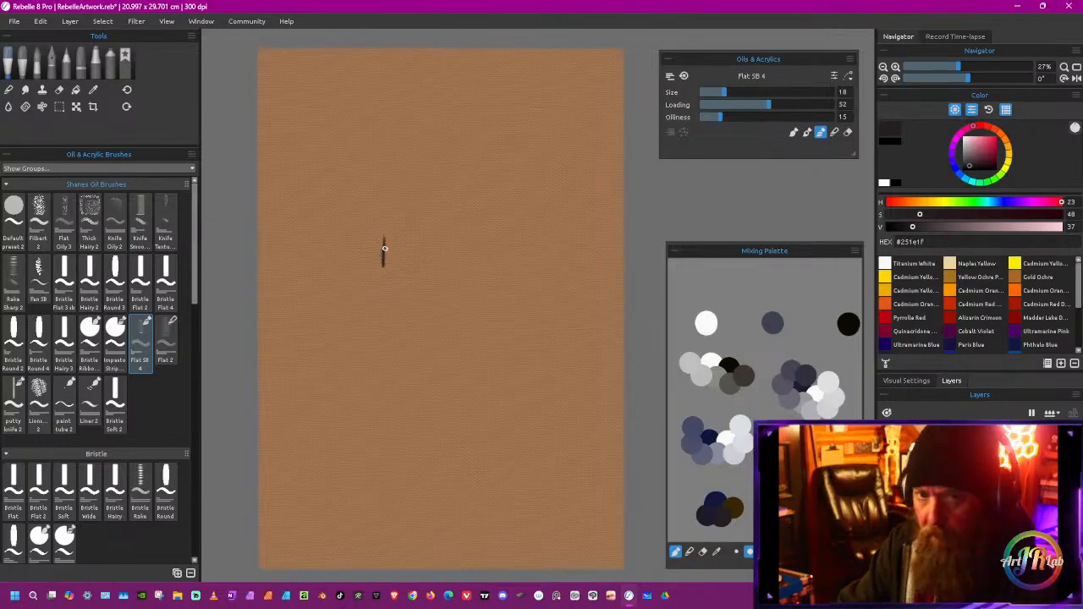
drag(329, 245, 381, 276)
key(ctrl+z)
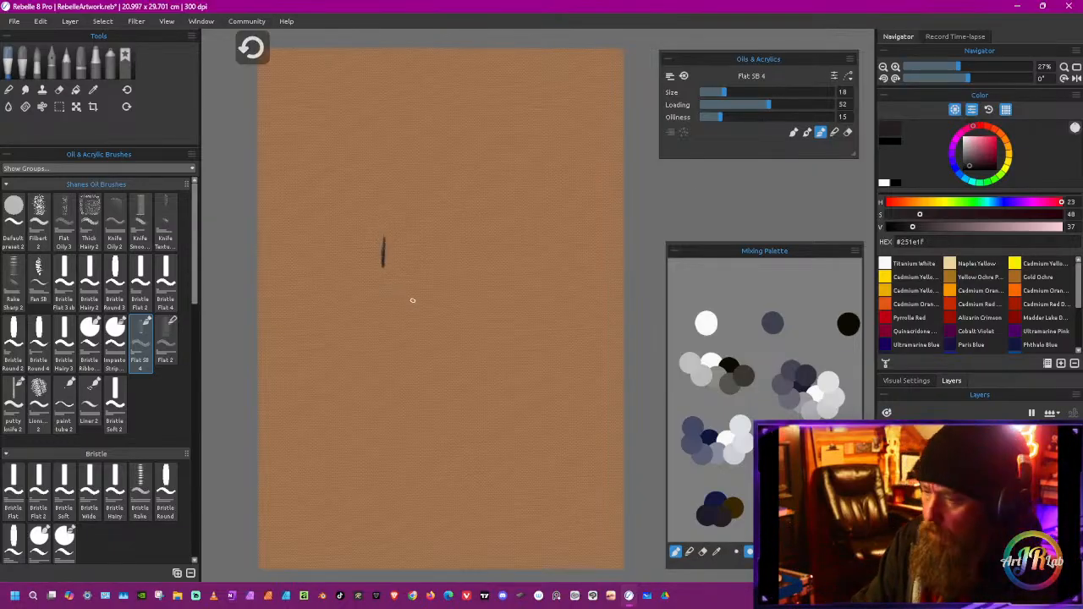
drag(503, 380, 481, 365)
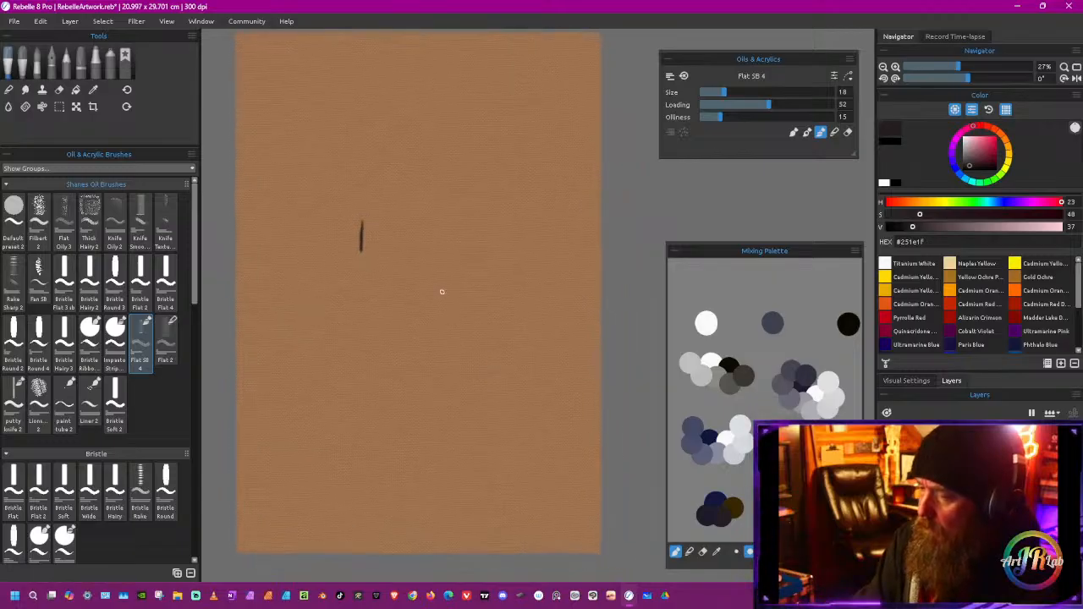
key(ctrl+z)
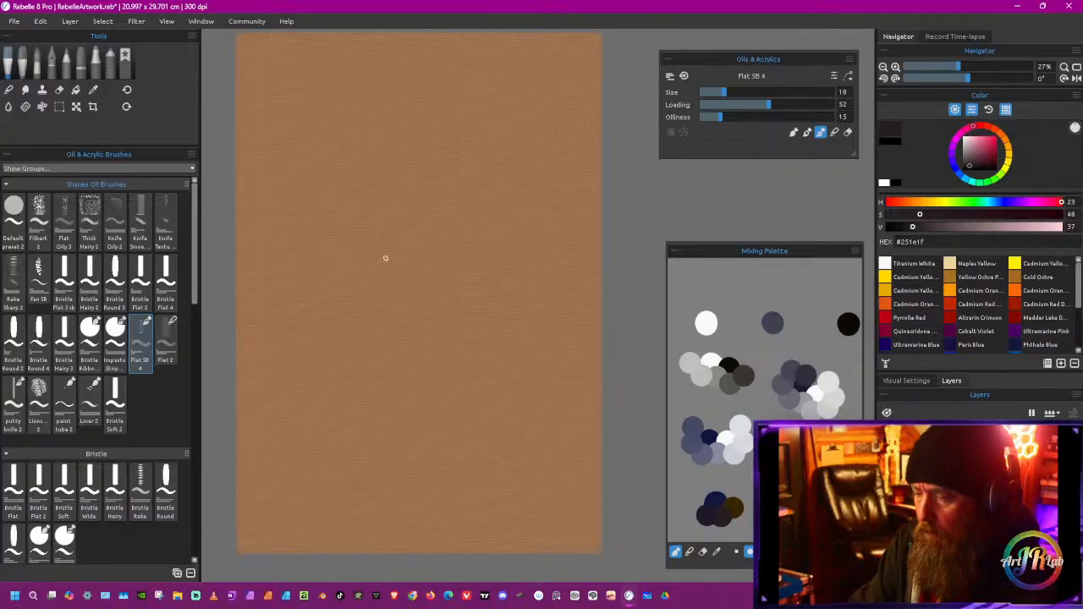
Step: Paint a thin, dark, nearly horizontal shoreline across the upper middle of the canvas and darken it with a second pass
drag(350, 257, 471, 253)
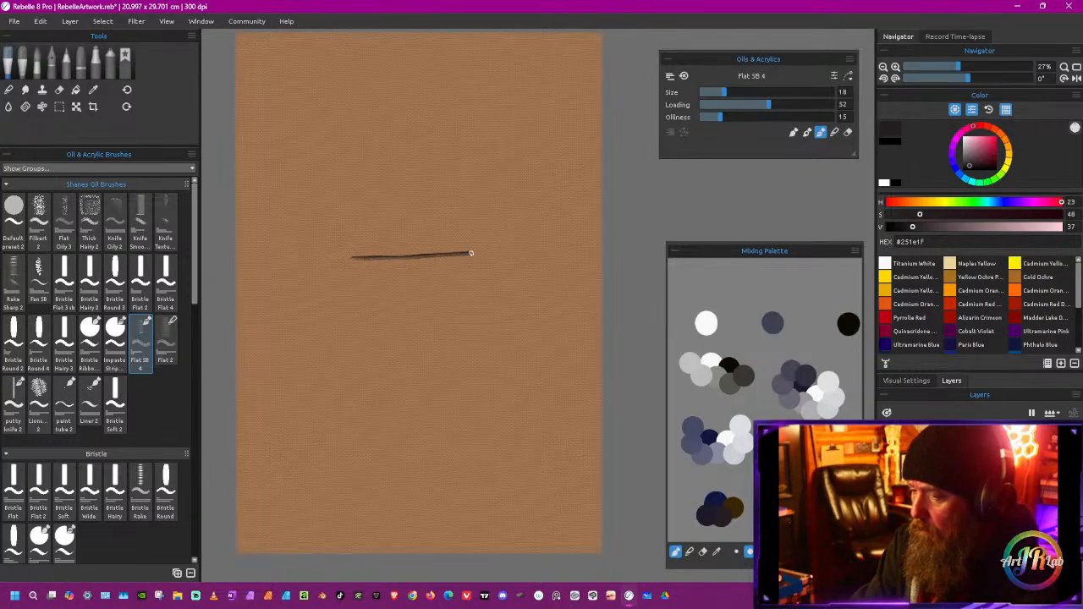
scroll(500, 346, up, 2)
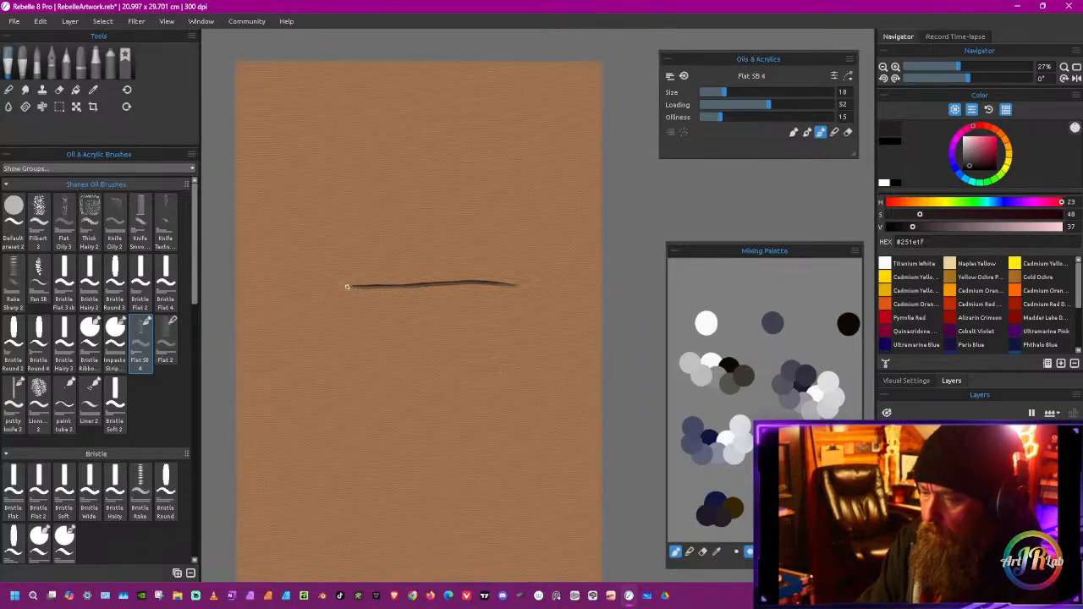
drag(355, 285, 527, 284)
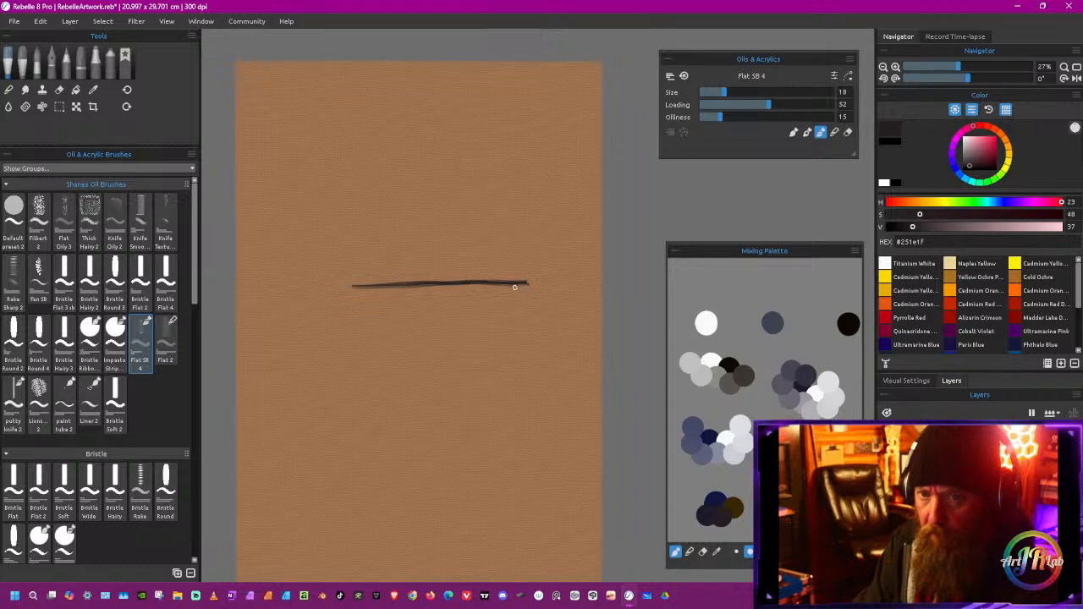
Step: Paint dark vertical tree trunks of varying heights rising from the shoreline, with small ground marks at their bases
drag(506, 390, 512, 369)
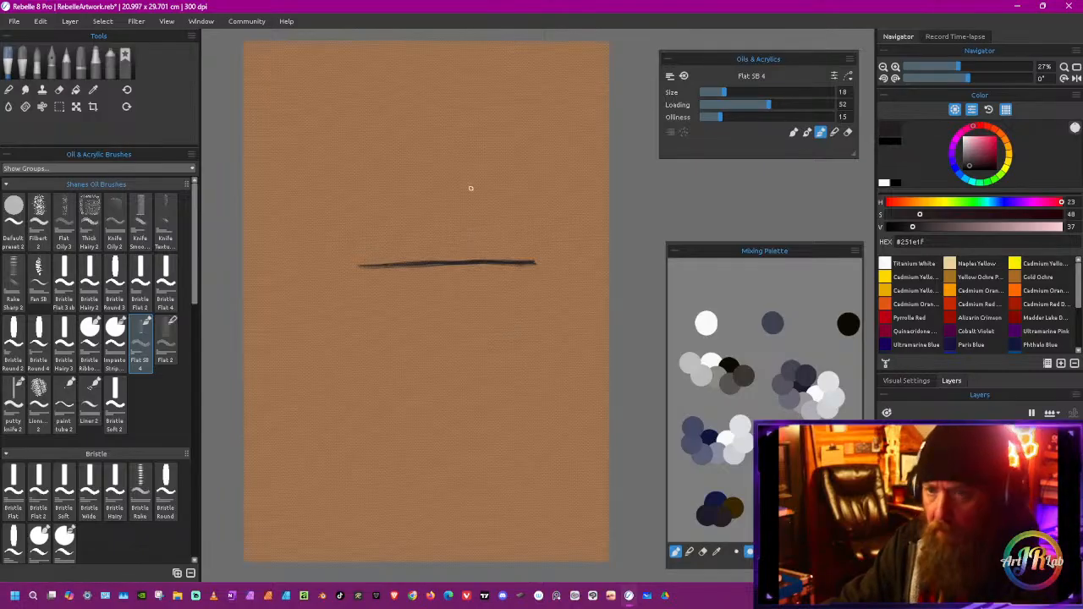
drag(474, 178, 476, 262)
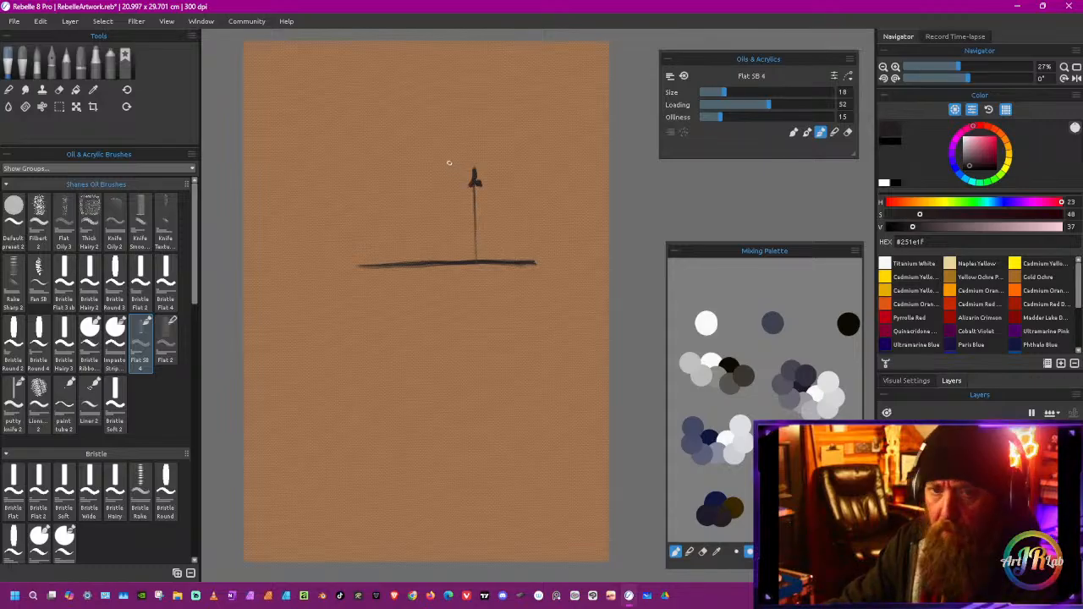
drag(453, 146, 454, 227)
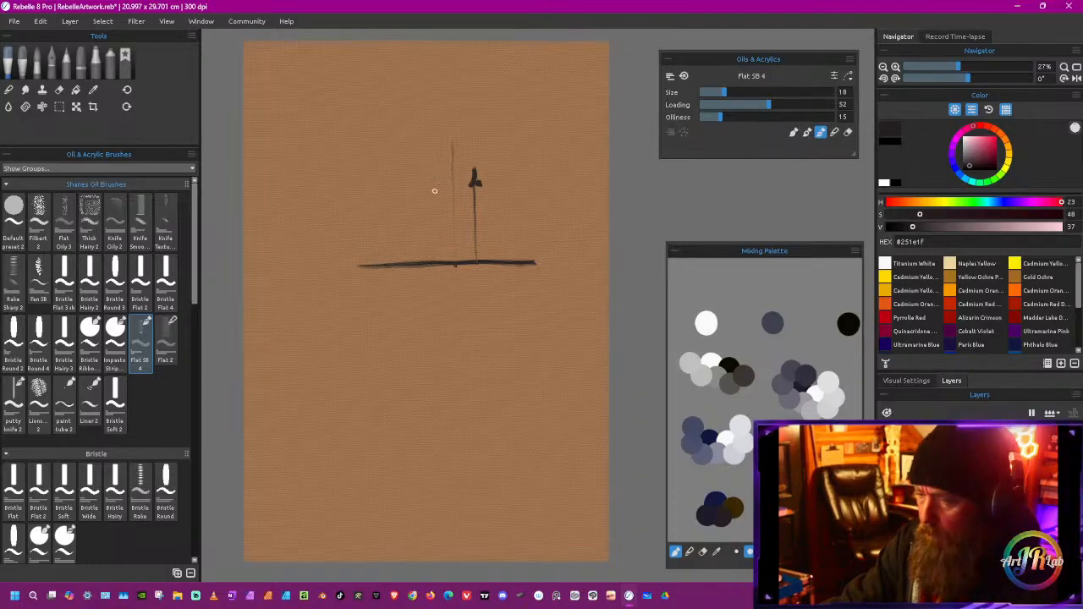
mouse_move(433, 223)
mouse_down()
mouse_move(435, 264)
mouse_move(433, 188)
mouse_up()
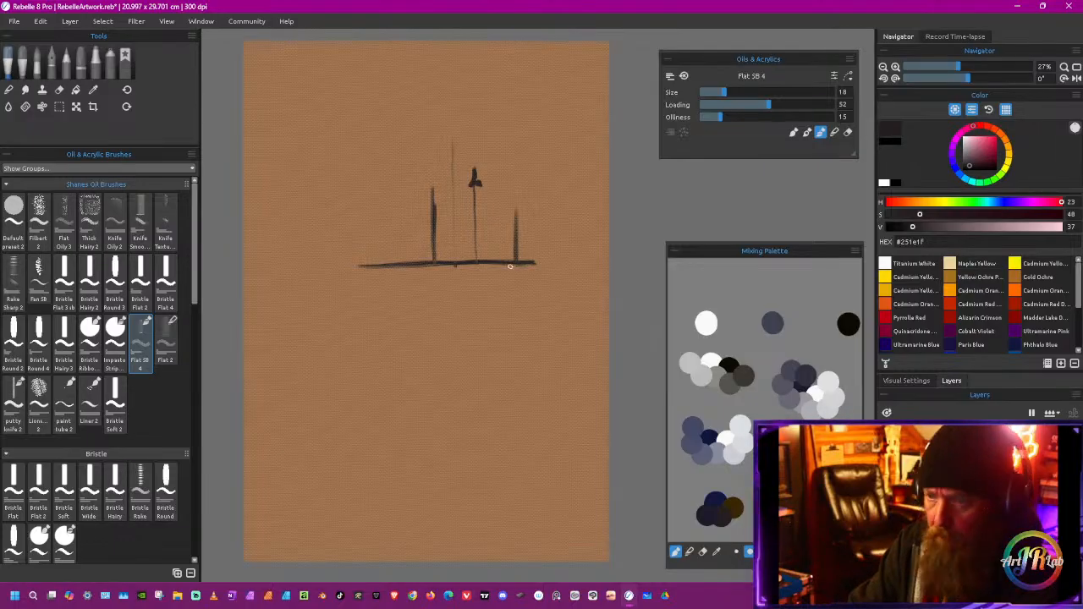
mouse_move(507, 257)
mouse_down()
mouse_move(520, 257)
mouse_move(483, 253)
mouse_up()
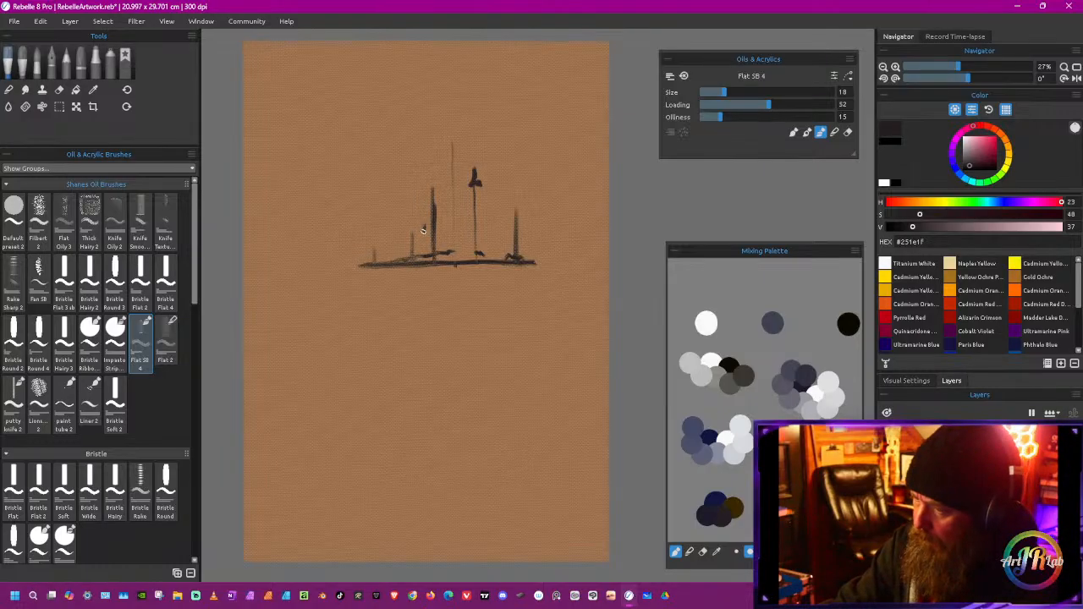
mouse_move(423, 230)
mouse_down()
mouse_move(425, 201)
mouse_move(425, 262)
mouse_up()
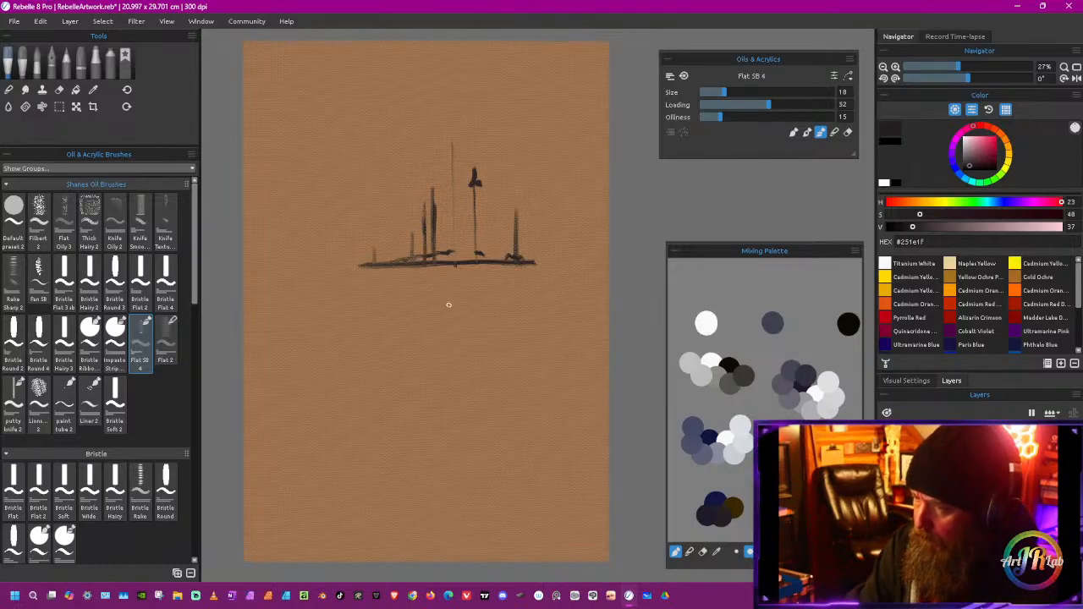
Step: Reduce the brush size to 6, extend the existing trunks with fine lines and add thin new trunks between them
key(bracketleft)
key(bracketleft)
key(bracketleft)
key(bracketleft)
key(bracketleft)
key(bracketleft)
key(bracketleft)
key(bracketright)
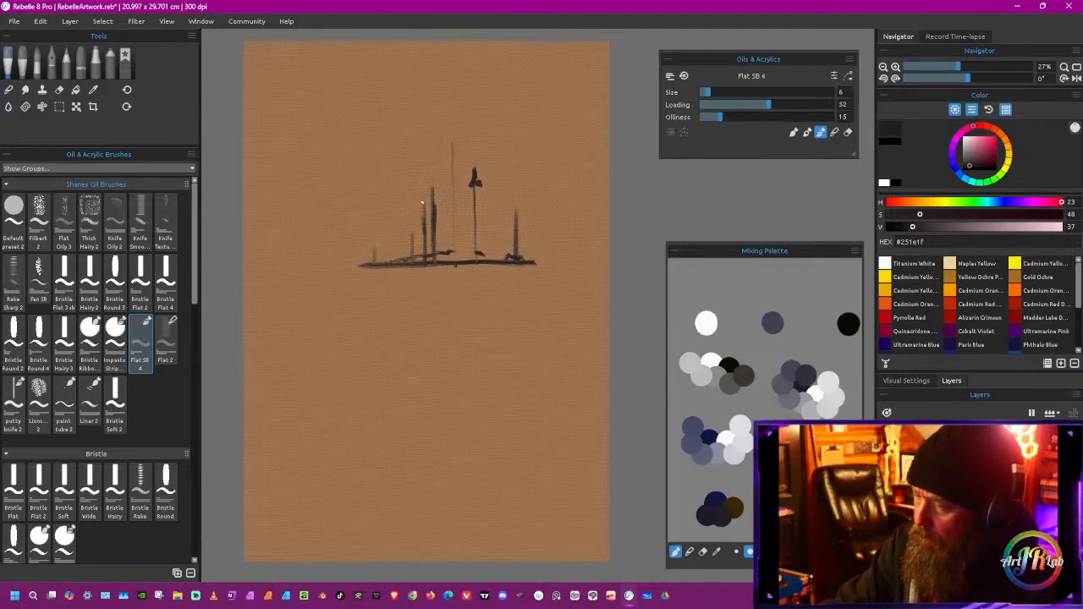
drag(425, 179, 424, 201)
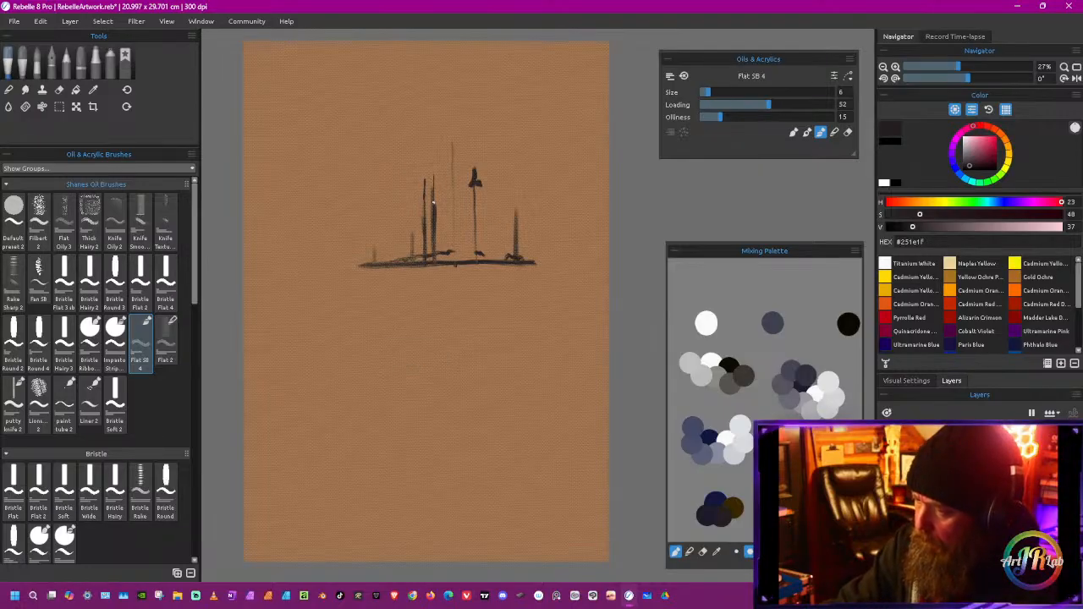
drag(452, 148, 453, 205)
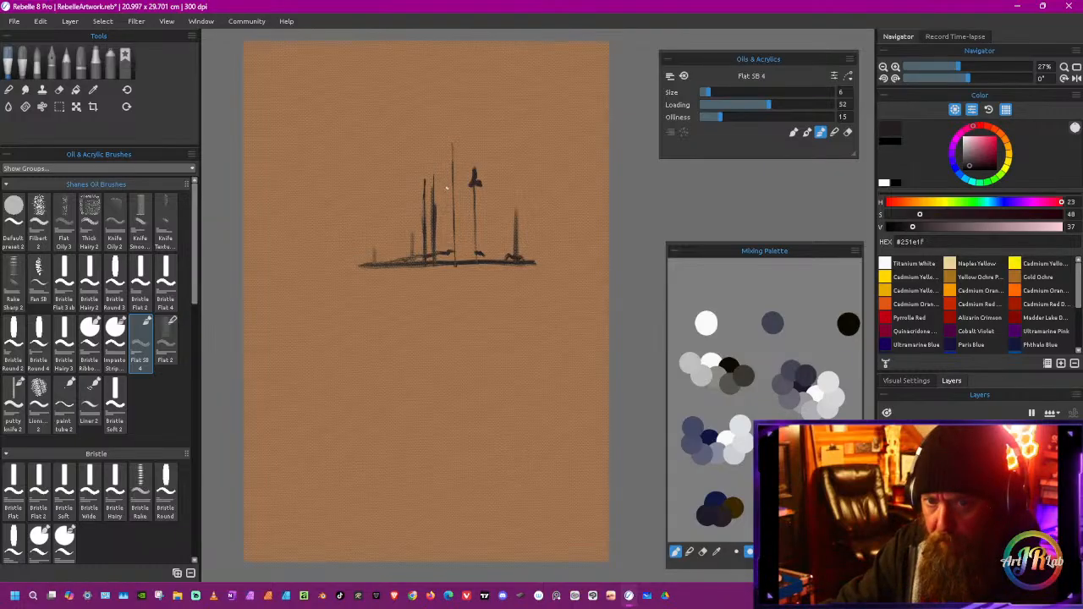
mouse_move(450, 252)
mouse_down()
mouse_move(445, 164)
mouse_move(441, 240)
mouse_up()
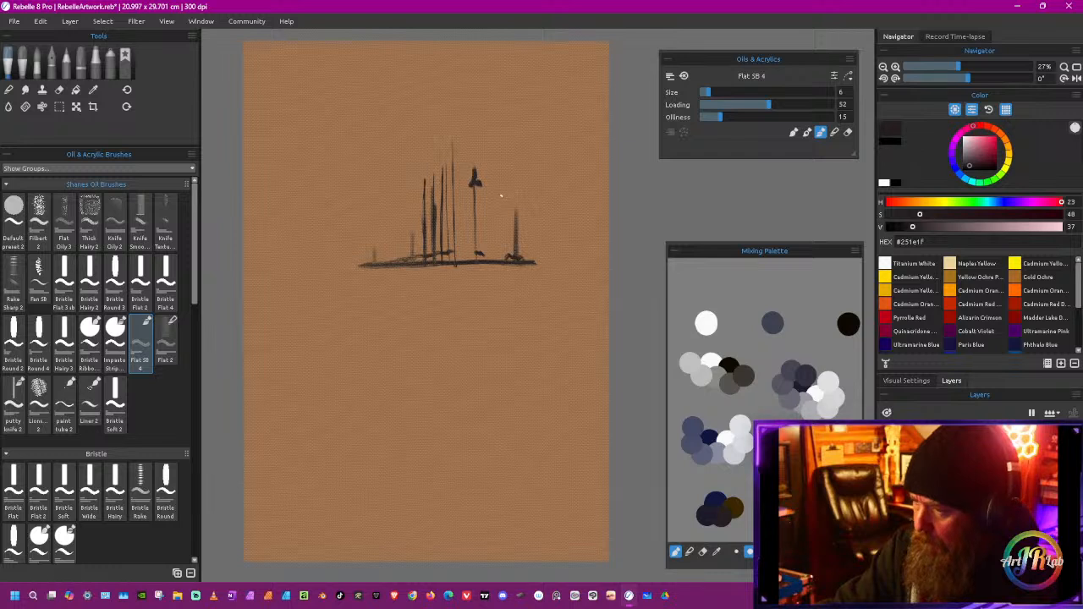
drag(502, 213, 501, 260)
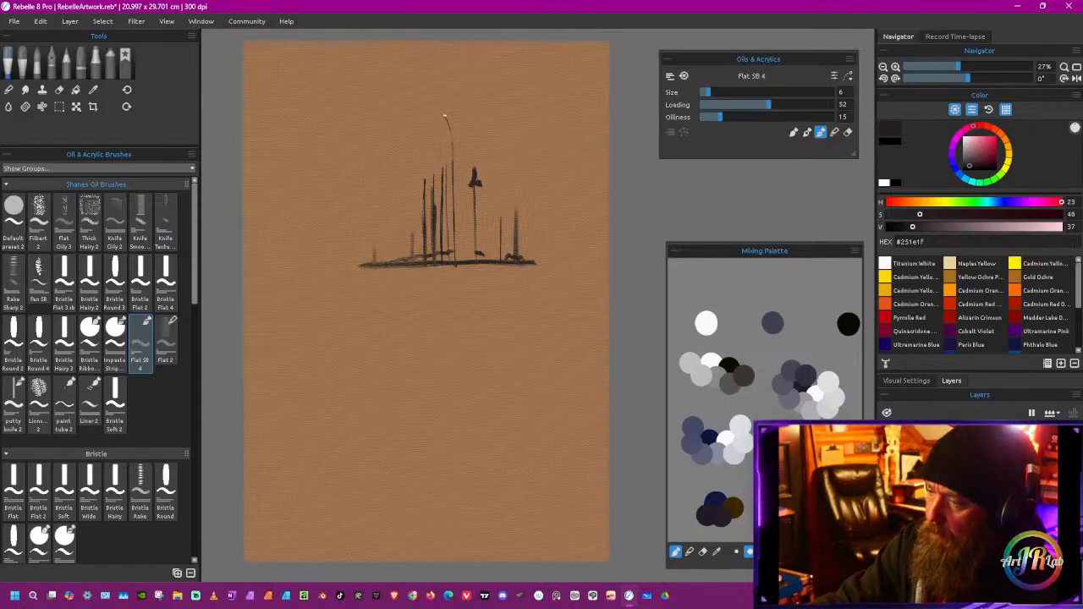
Step: Extend the tallest trunk upward into a leftward-curving tip and add a small leaf-shaped branch beneath it
drag(451, 146, 444, 114)
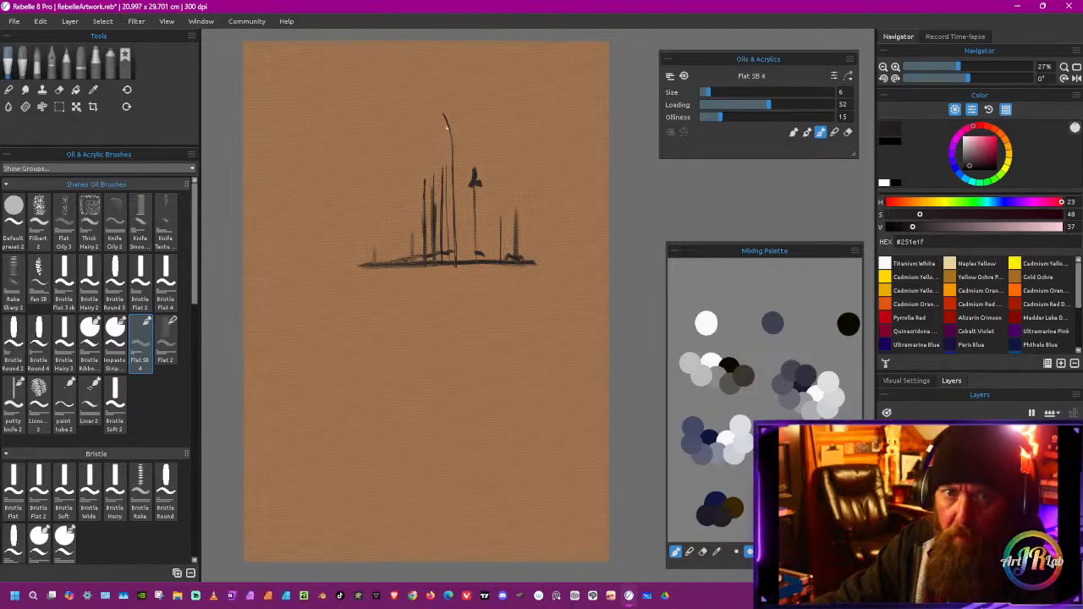
mouse_move(444, 120)
mouse_down()
mouse_move(421, 125)
mouse_move(440, 121)
mouse_up()
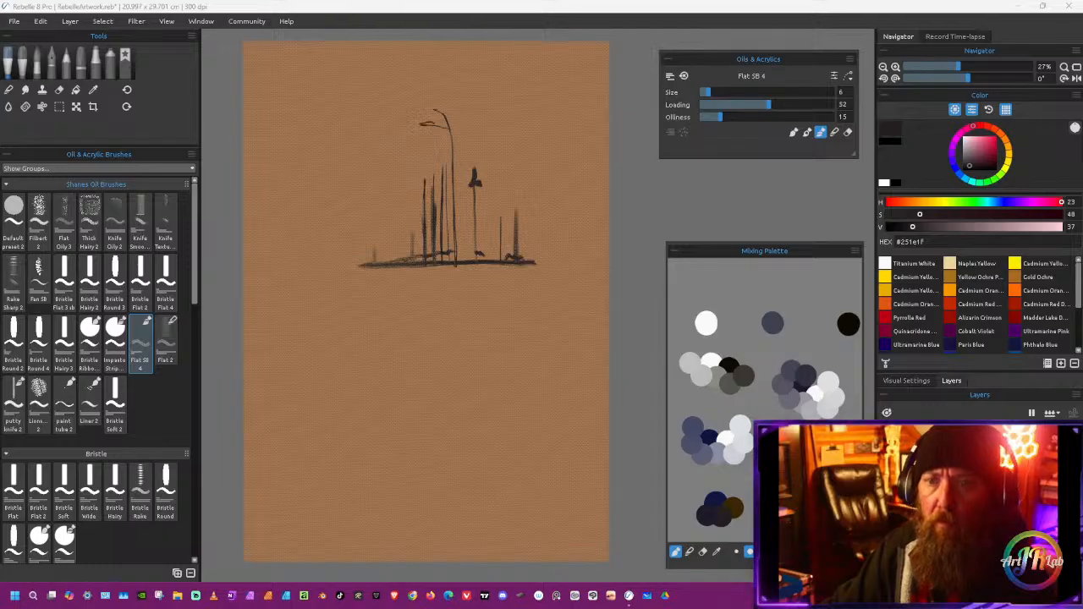
click(478, 398)
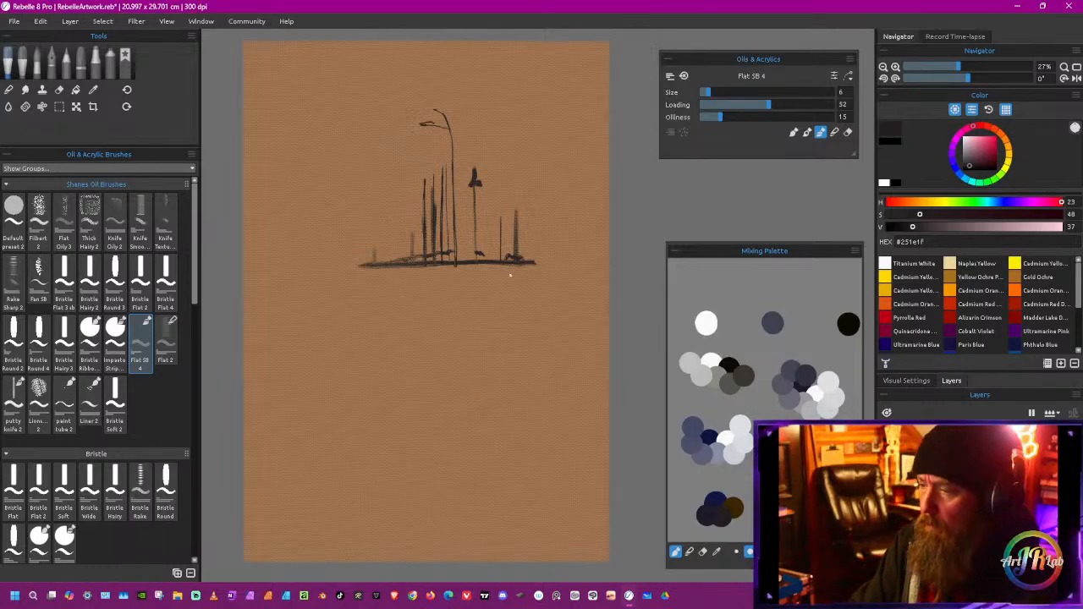
Step: Draw thin reflections below the shoreline for the tallest tree and the trunks to its right, redoing the outermost one shorter
drag(510, 276, 502, 298)
drag(479, 395, 500, 361)
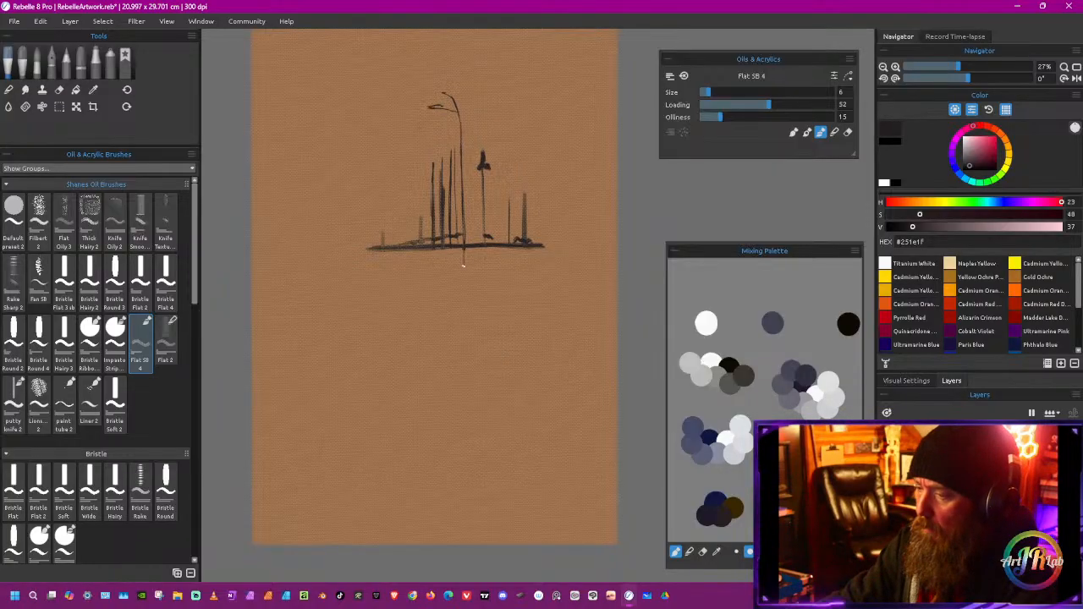
drag(463, 266, 465, 300)
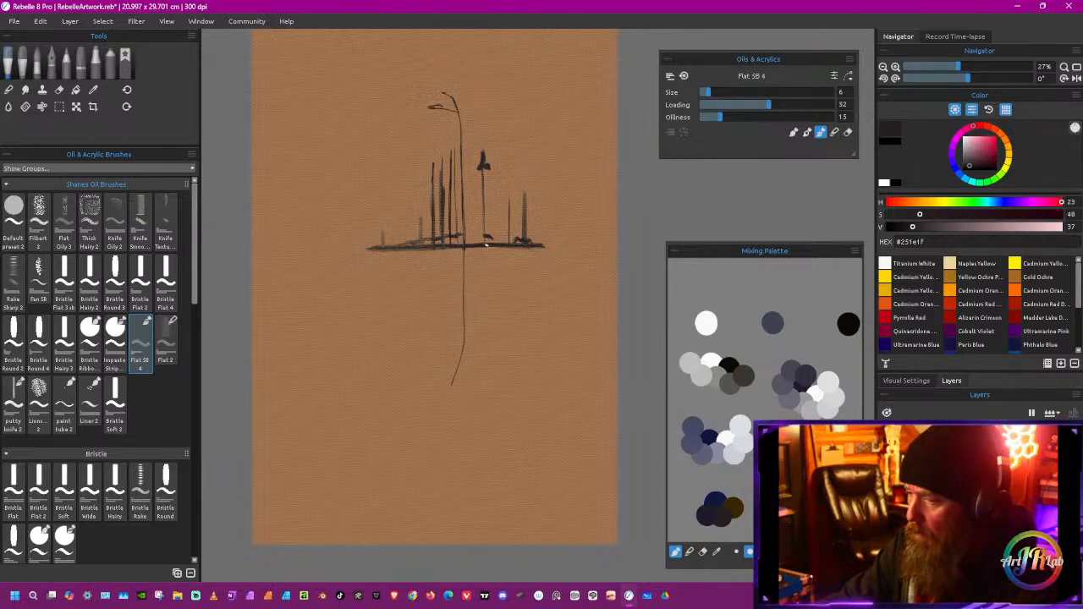
drag(489, 321, 491, 356)
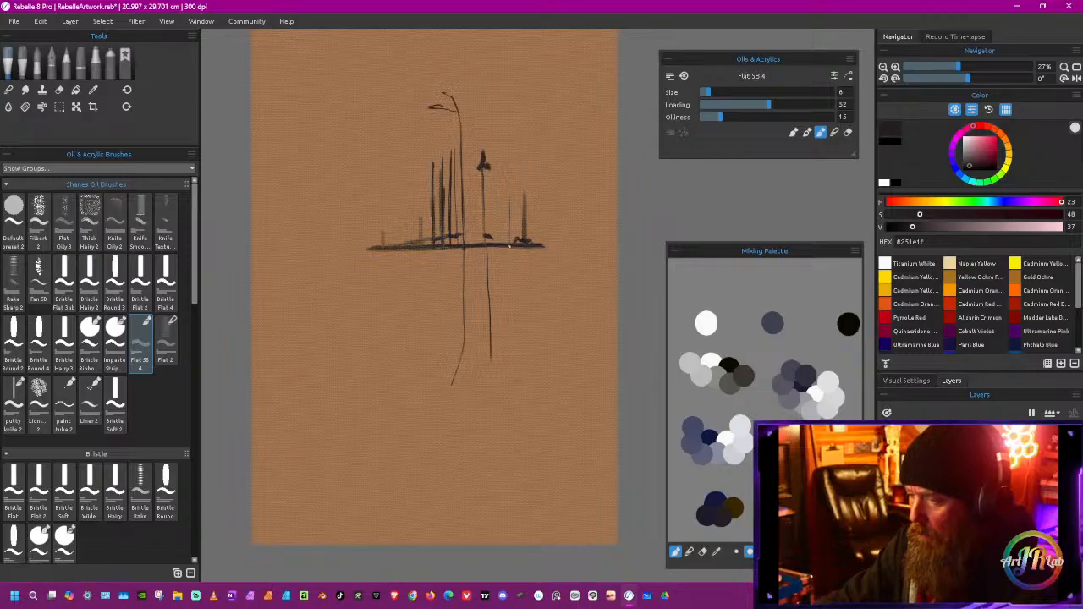
drag(509, 245, 509, 300)
drag(525, 245, 529, 347)
key(ctrl+z)
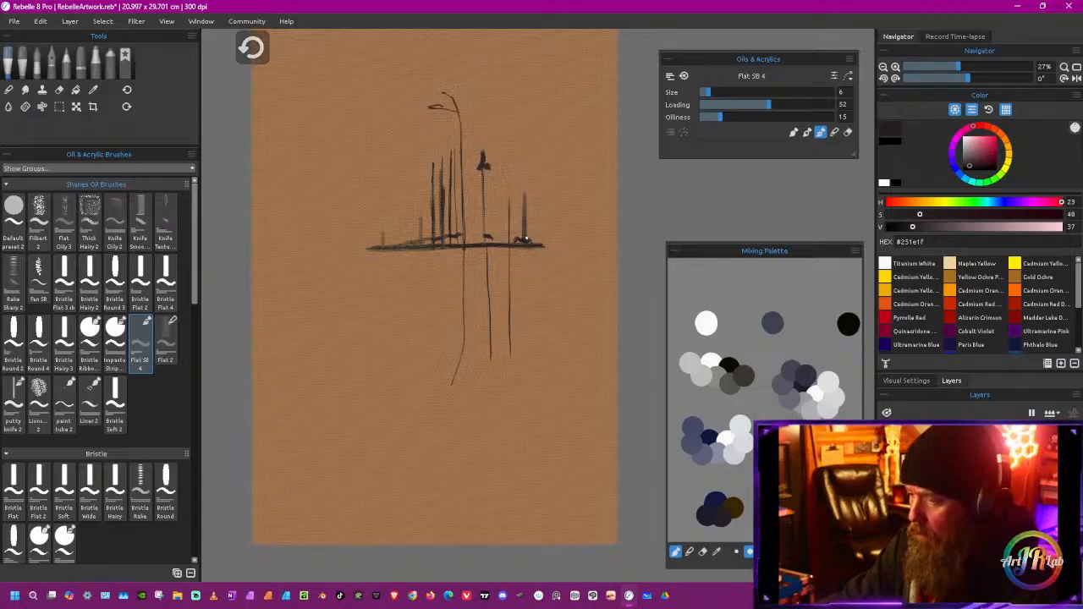
drag(523, 256, 526, 294)
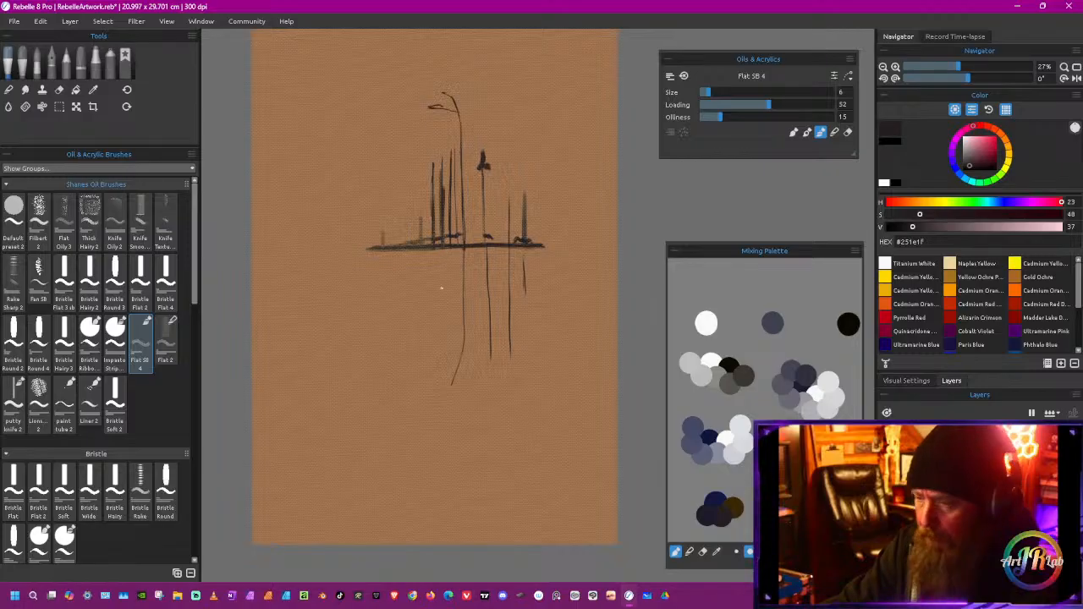
Step: Draw thin reflections below the trunks left of the tallest tree and outline the uneven land and water edges along the shoreline
drag(441, 252, 445, 334)
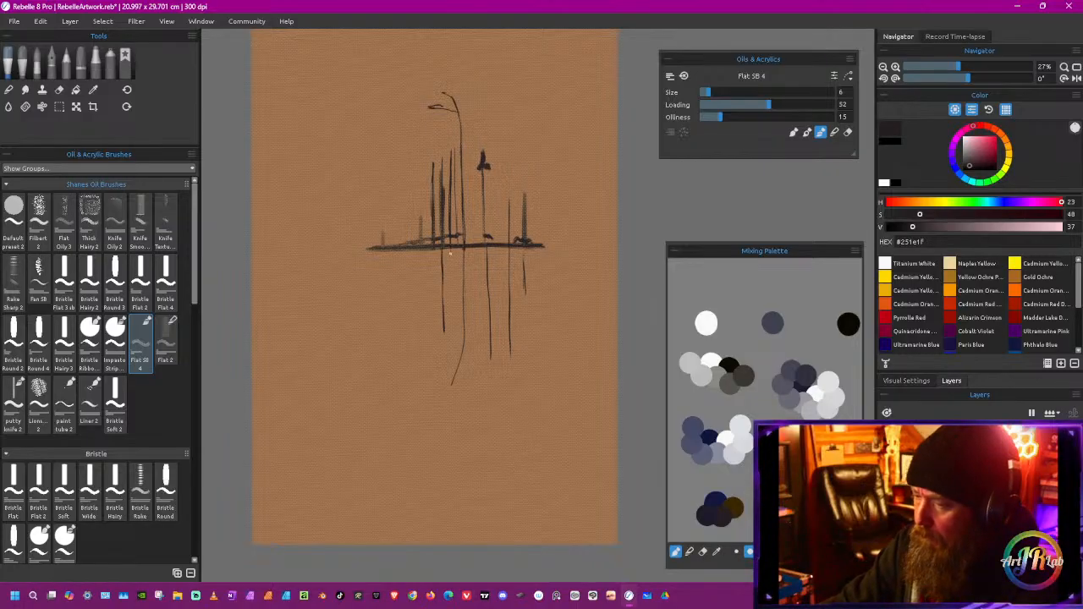
drag(434, 249, 433, 334)
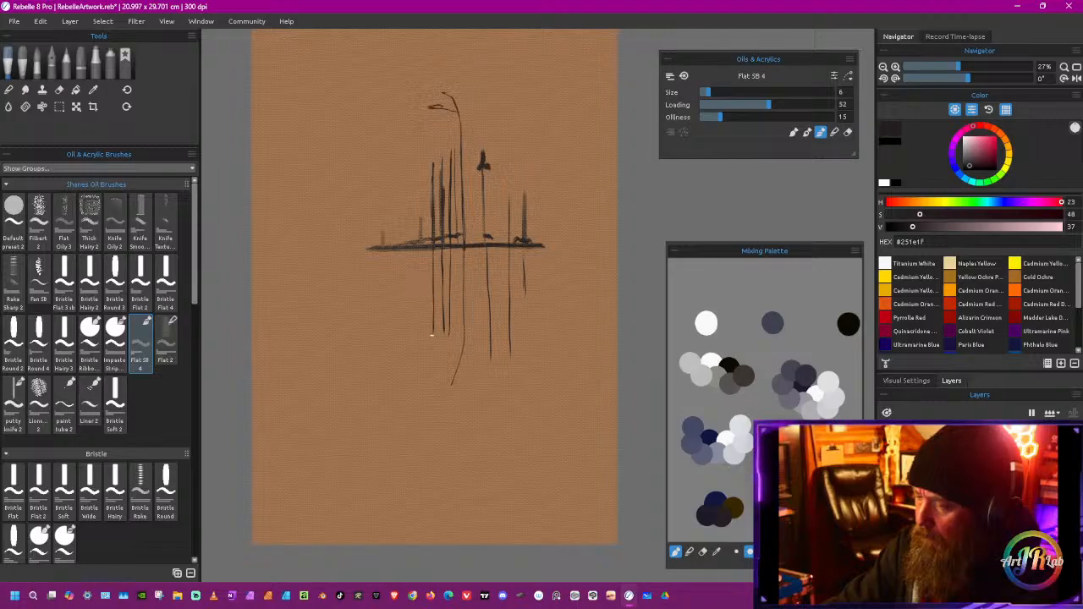
drag(419, 285, 420, 313)
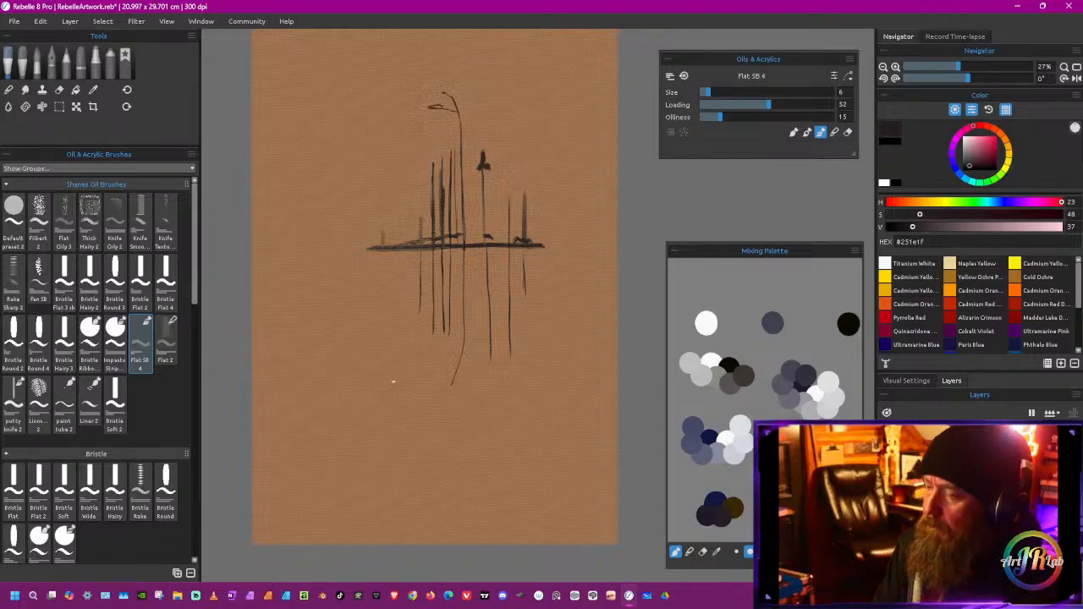
key(ctrl+z)
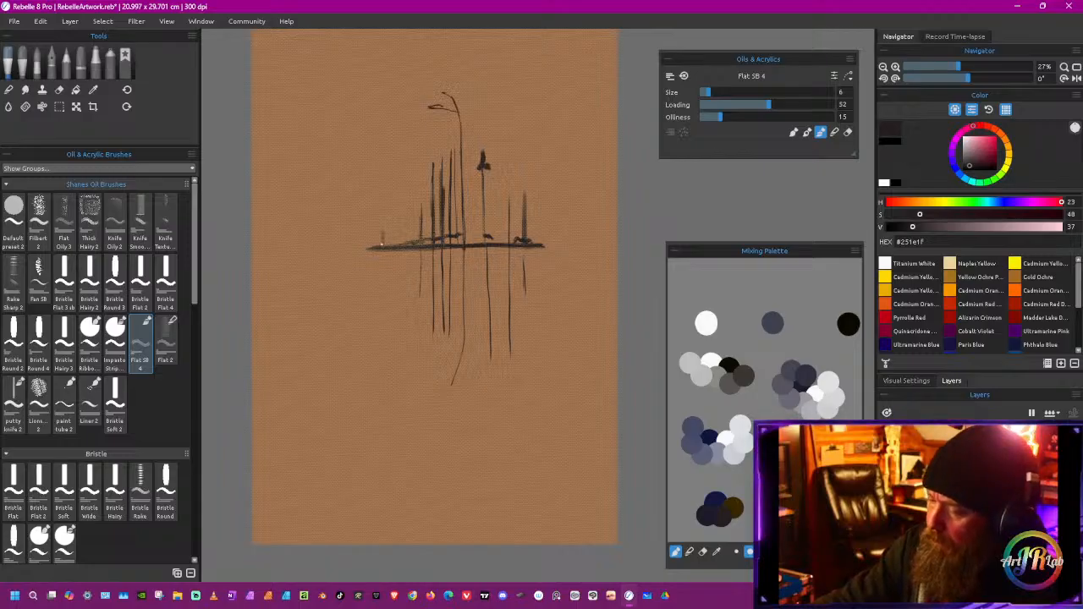
drag(382, 225, 382, 245)
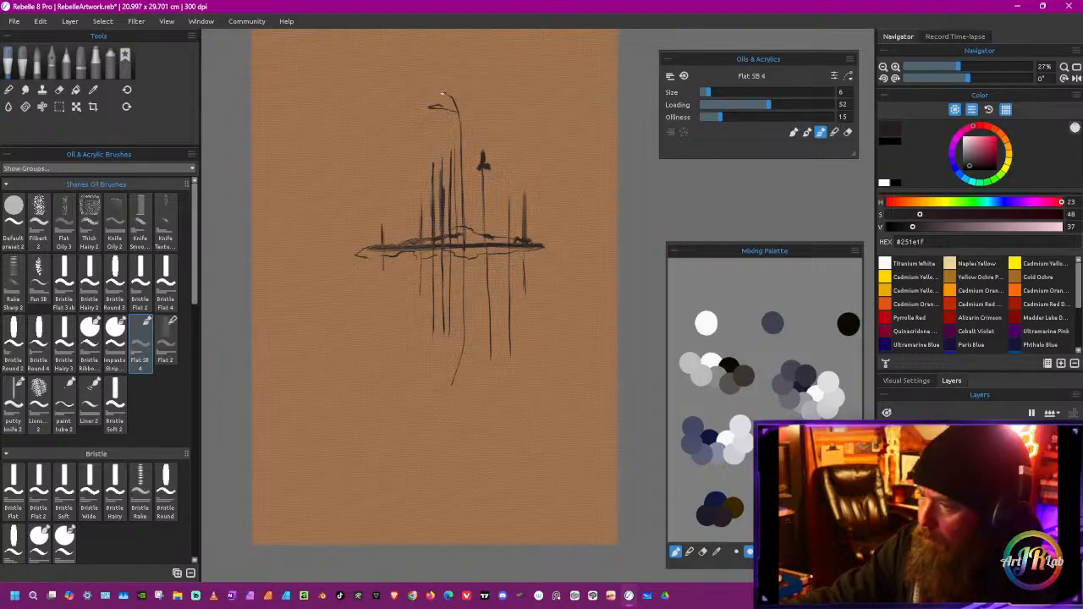
Step: Sketch looping foliage branches on both sides of the tallest tree's crown and mirror them at the end of its reflection
drag(442, 93, 440, 98)
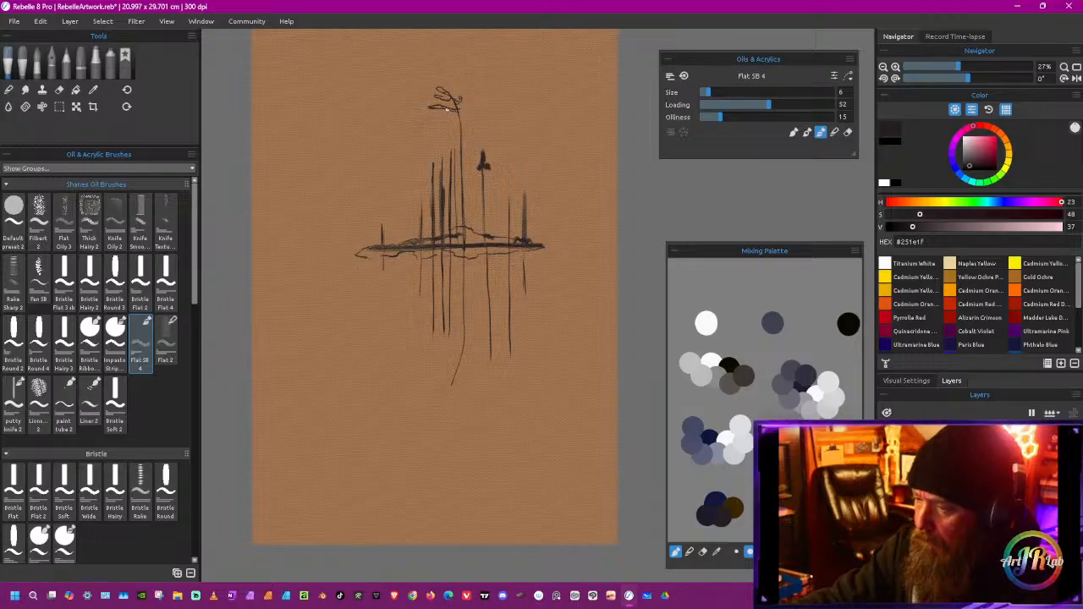
drag(460, 116, 430, 117)
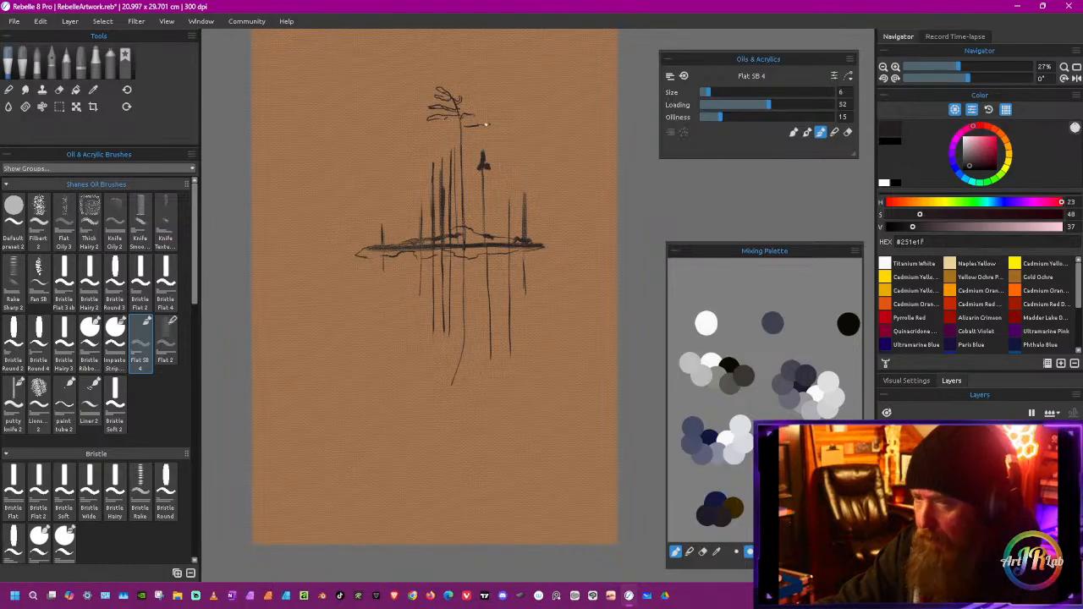
drag(474, 124, 491, 127)
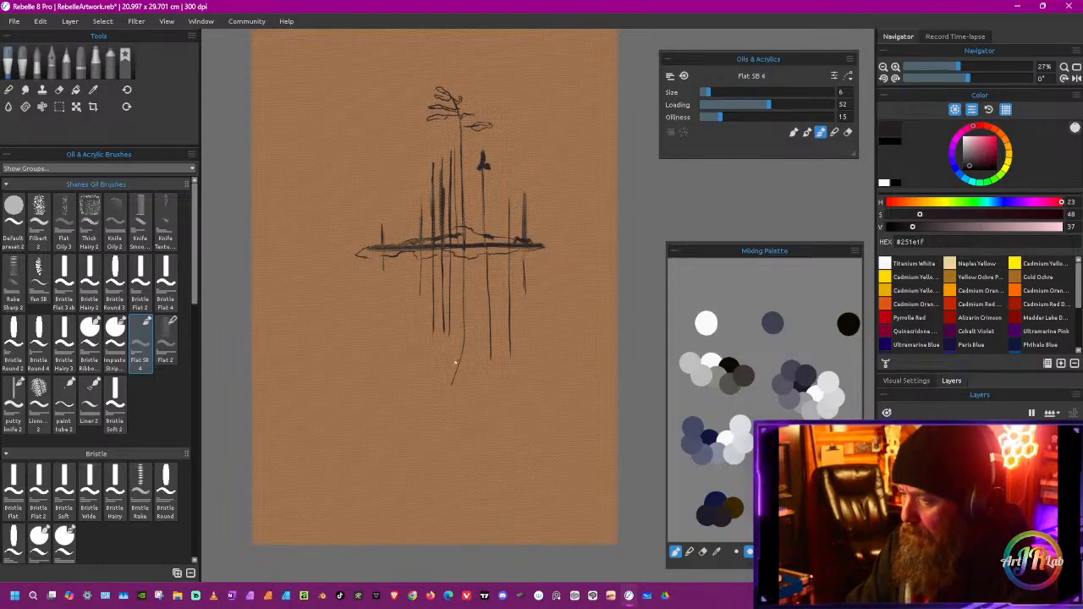
drag(458, 362, 455, 372)
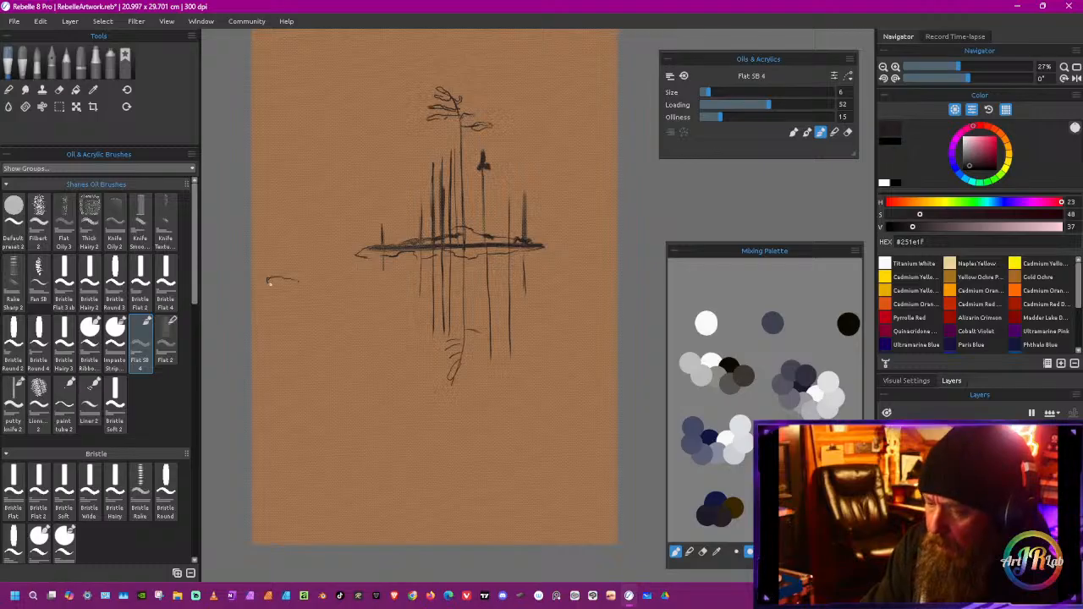
Step: Sketch a small flat rock with its reflection near the canvas's left edge, and undo the short angled mark beside it
drag(298, 280, 290, 282)
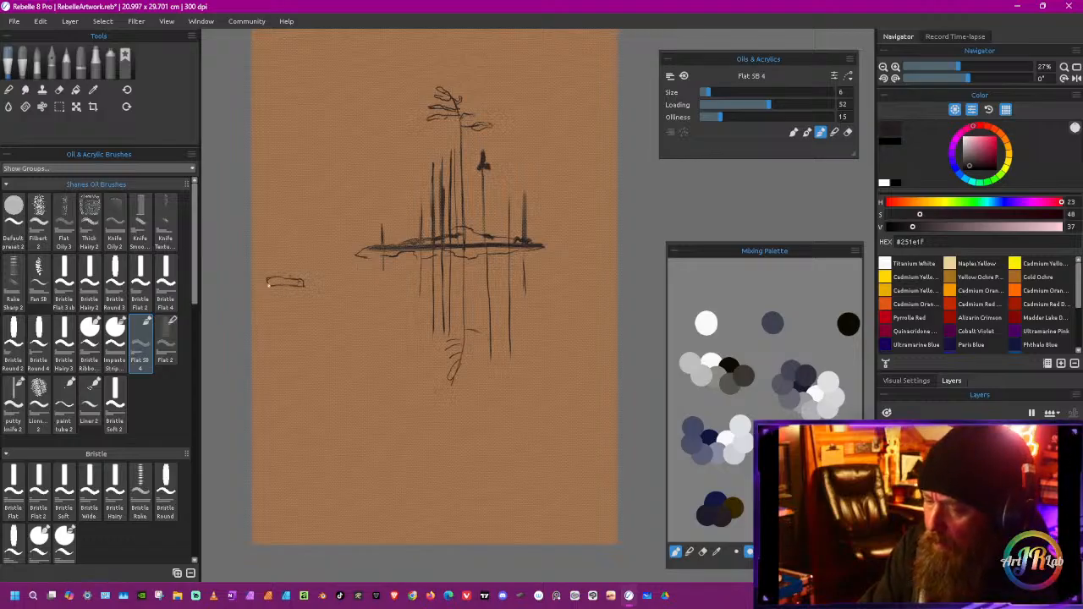
drag(269, 287, 262, 286)
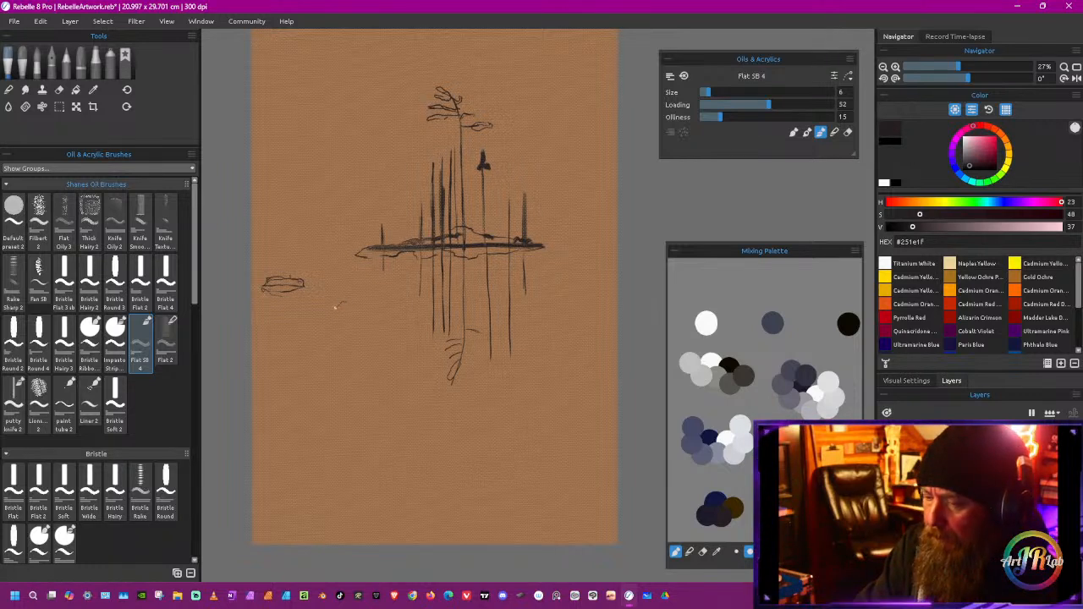
drag(578, 427, 576, 446)
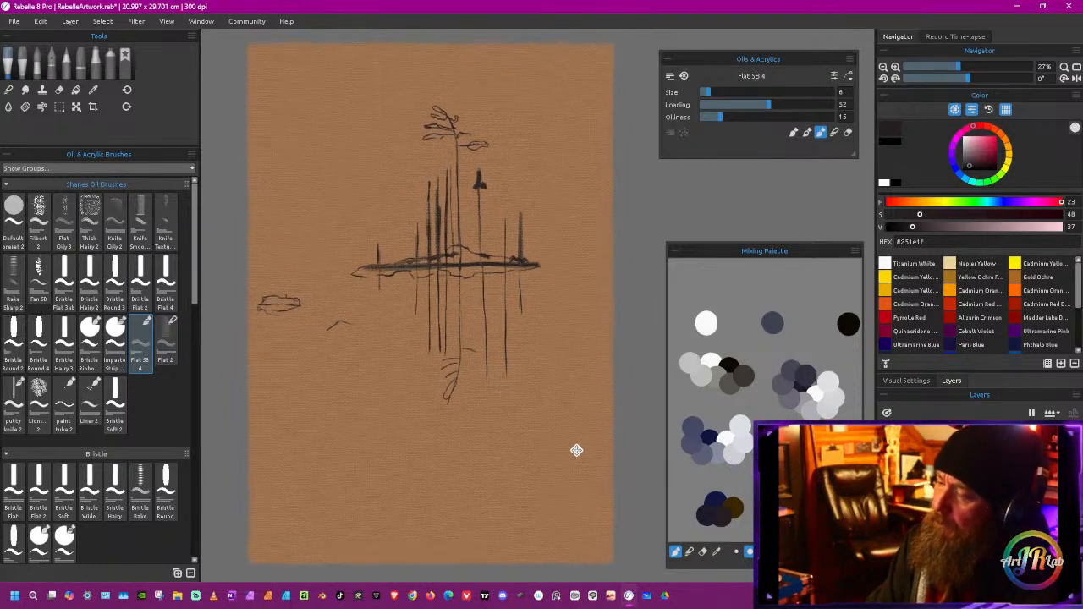
key(ctrl+z)
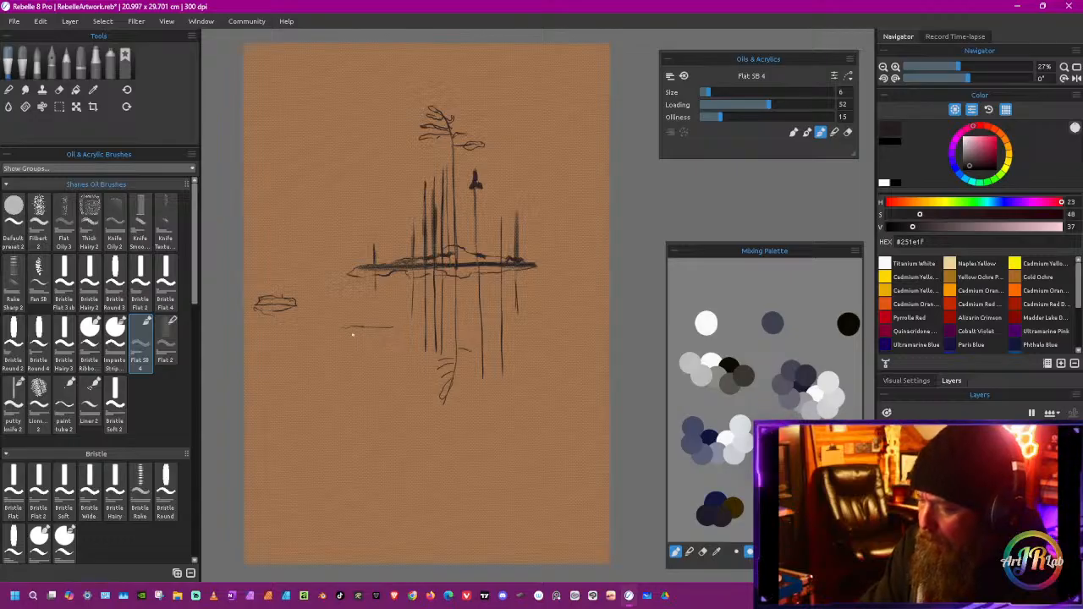
Step: Sketch a second small flat rock with its reflection between the first rock and the trunk reflections
drag(356, 332, 392, 331)
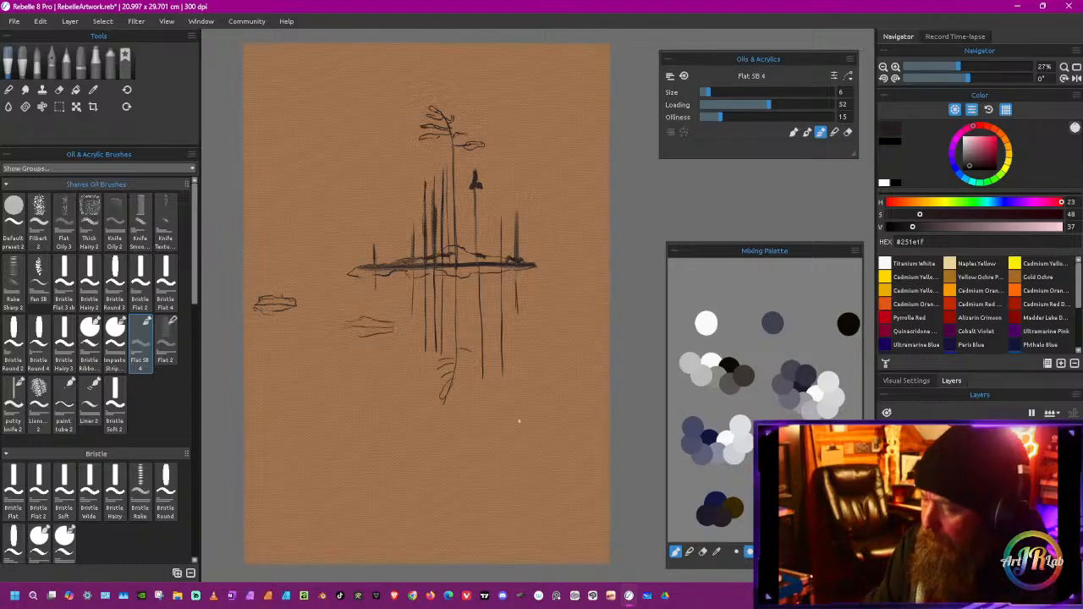
drag(519, 421, 546, 437)
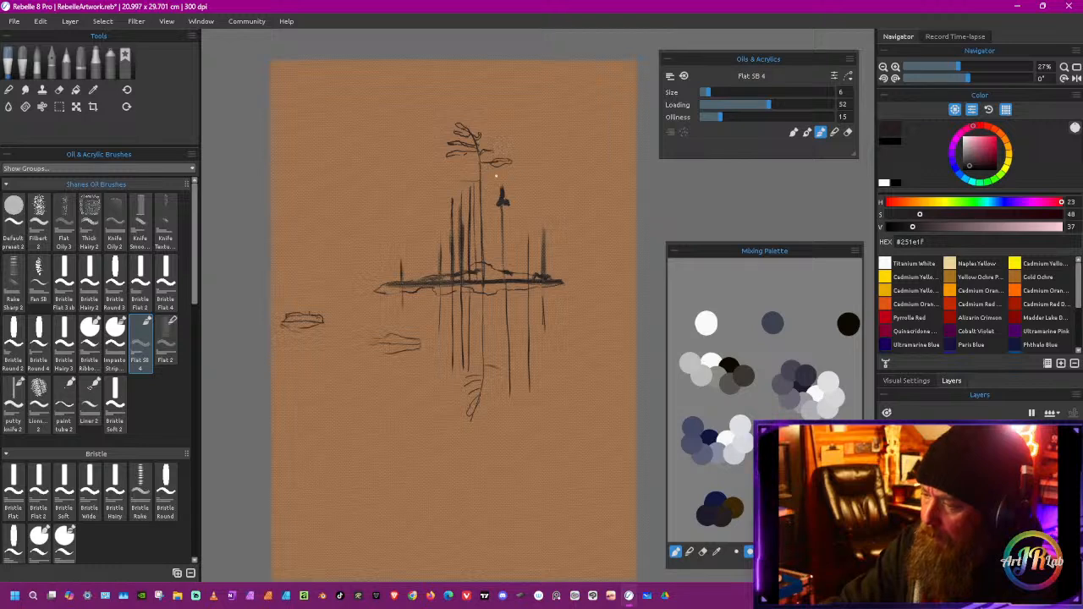
Step: Add lower branches to the right of the tallest tree's trunk and mirror them in its reflection
key(ctrl+z)
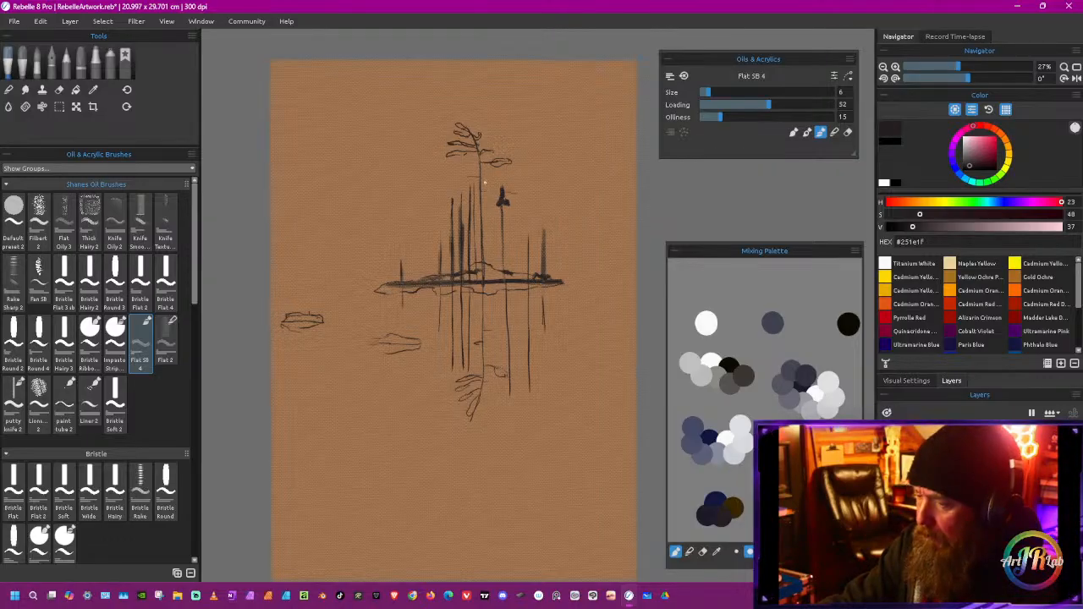
drag(489, 173, 512, 176)
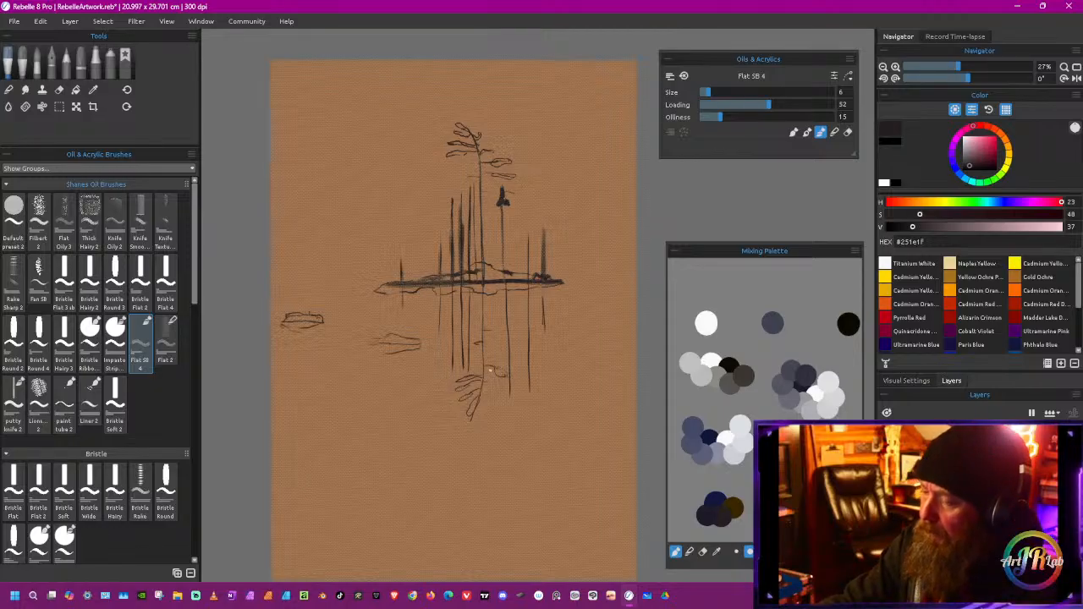
drag(495, 354, 514, 356)
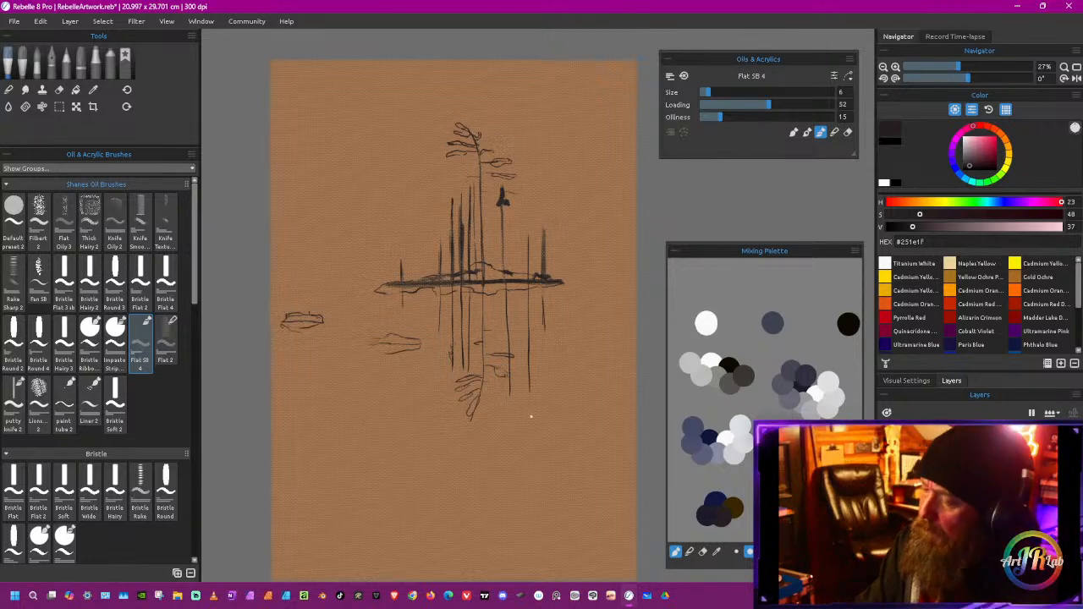
drag(532, 415, 539, 429)
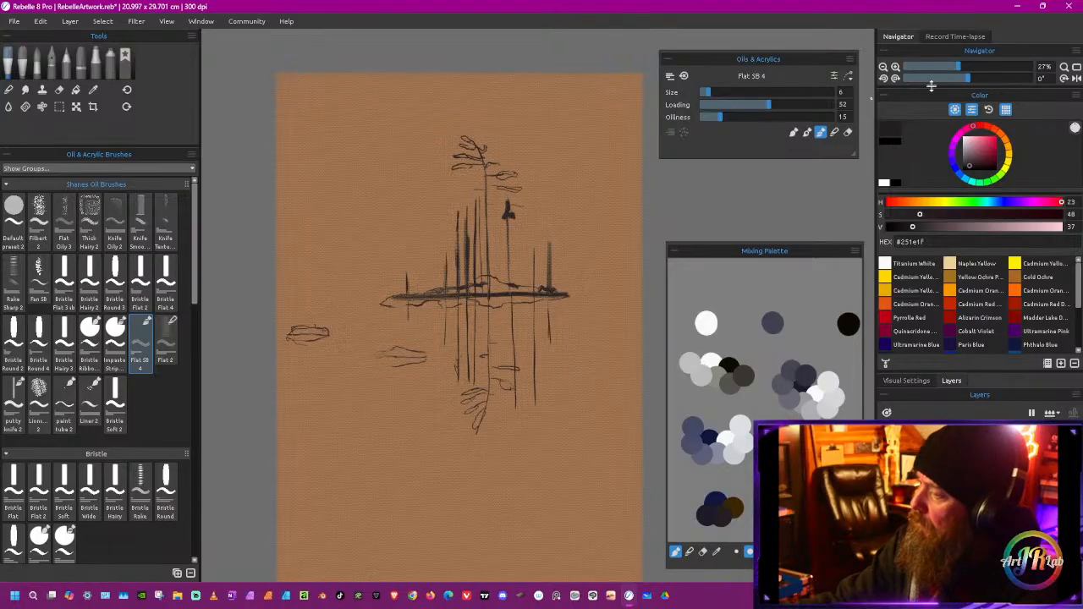
drag(958, 67, 956, 67)
mouse_move(628, 280)
mouse_down()
mouse_move(583, 327)
mouse_move(583, 276)
mouse_up()
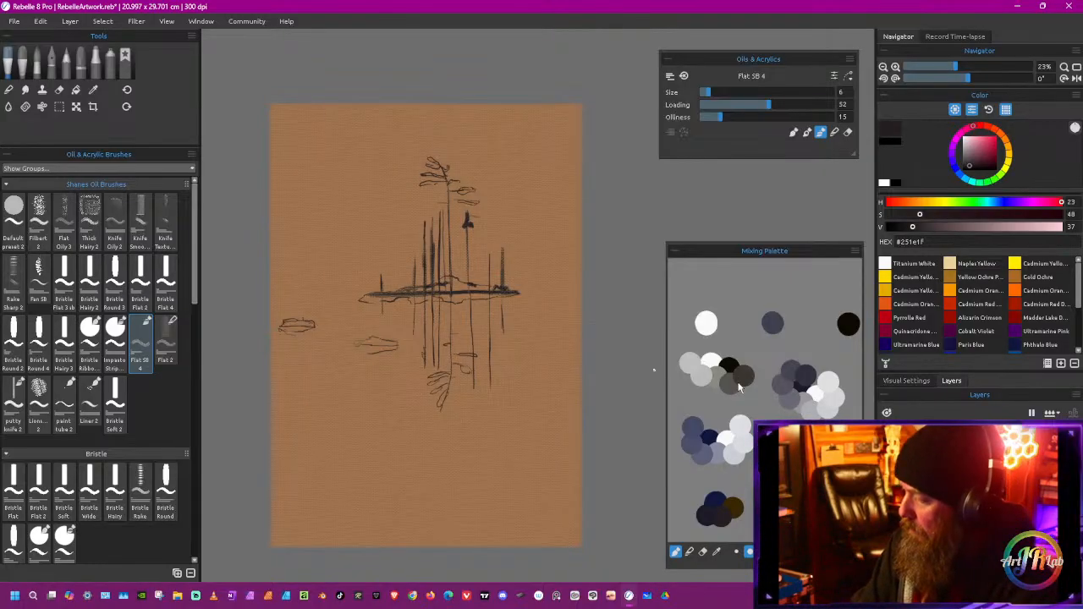
Step: Try mixing the near-black #251e1f with the off-white #f9faf9 beside the dark cluster on the mixing palette
key(i)
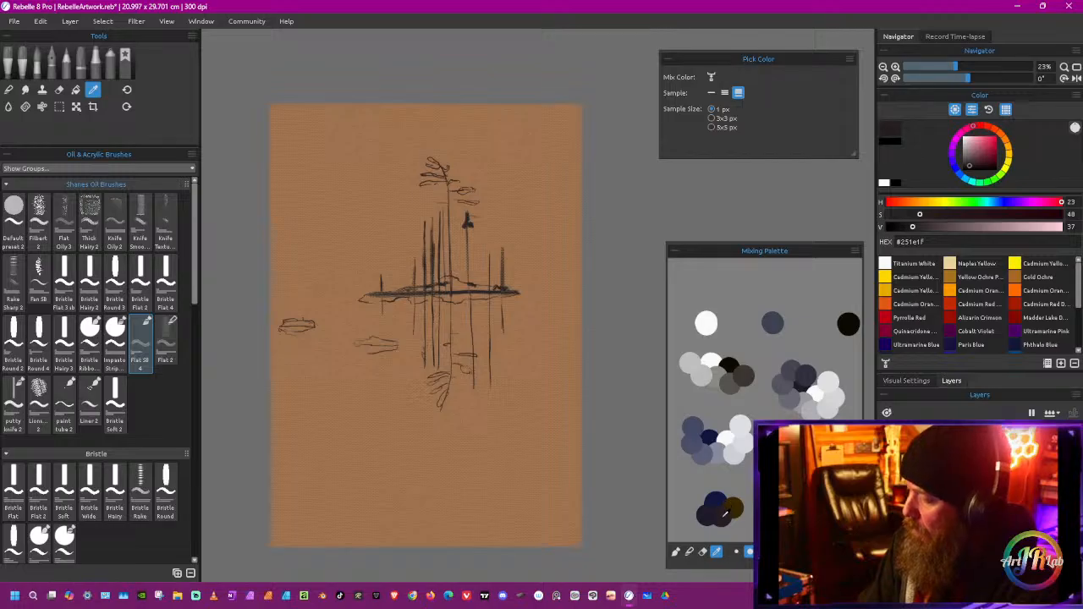
key(b)
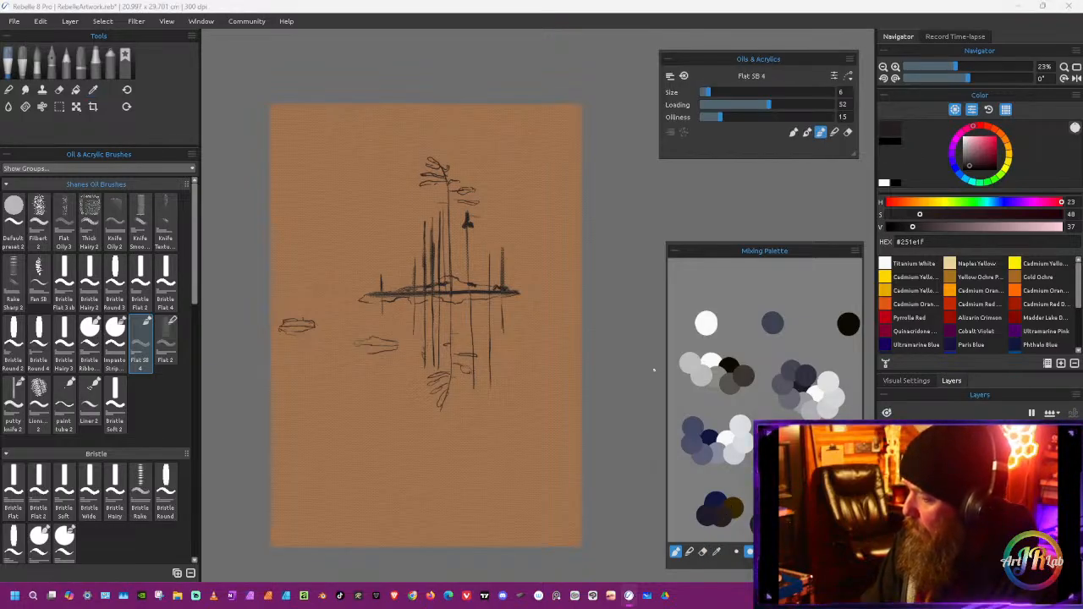
scroll(715, 336, down, 1)
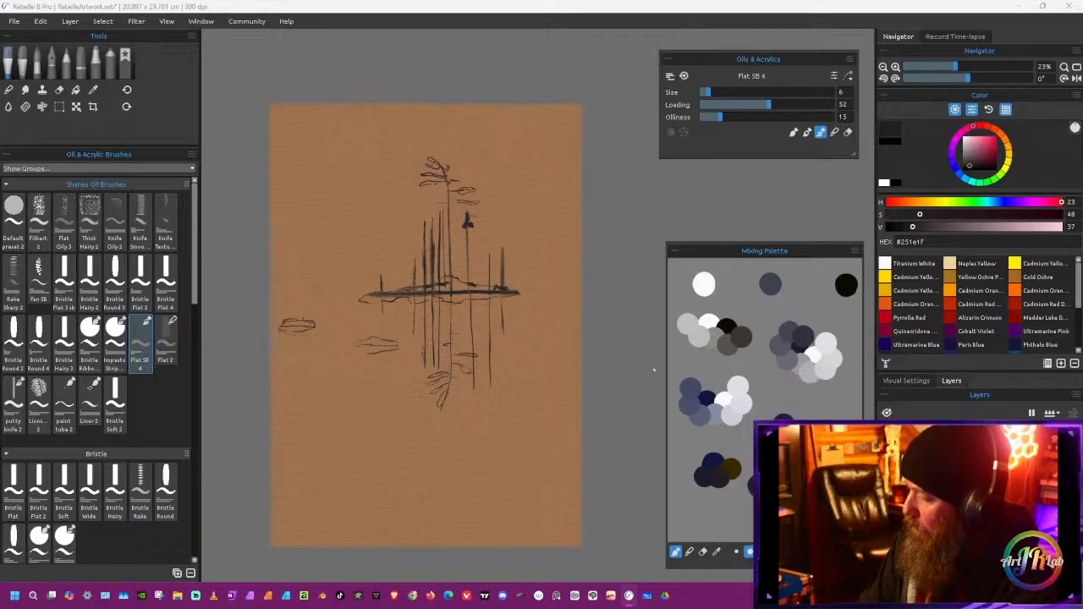
alt+click(715, 337)
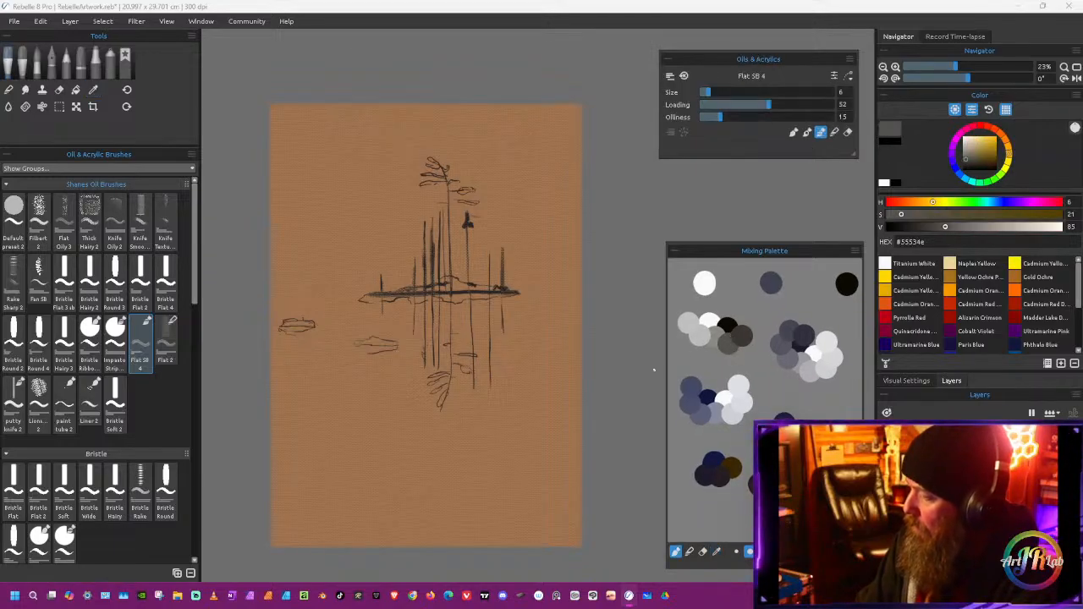
alt+click(719, 476)
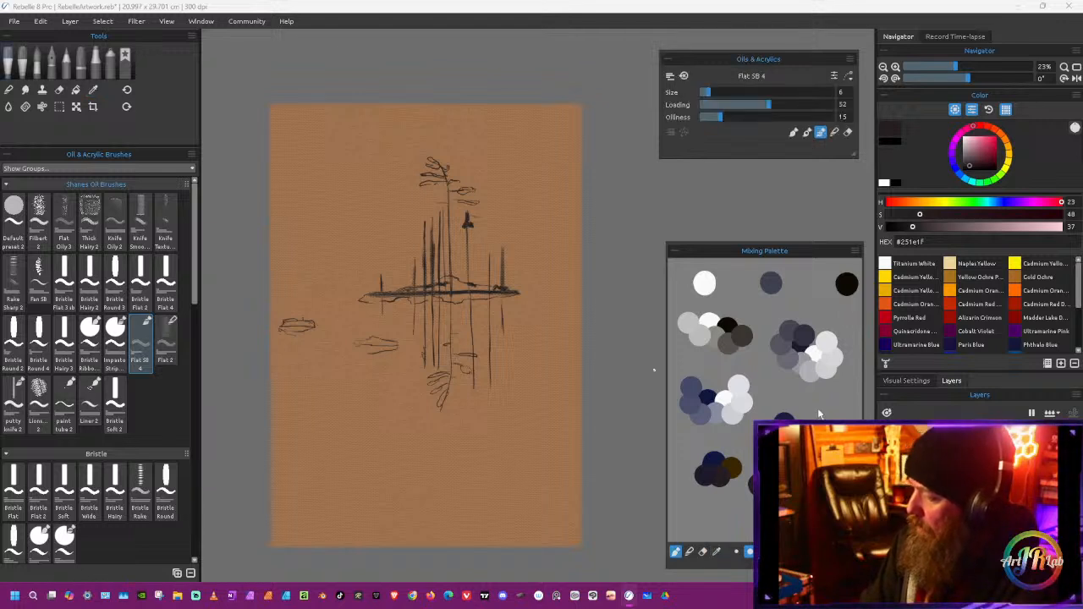
key(alt)
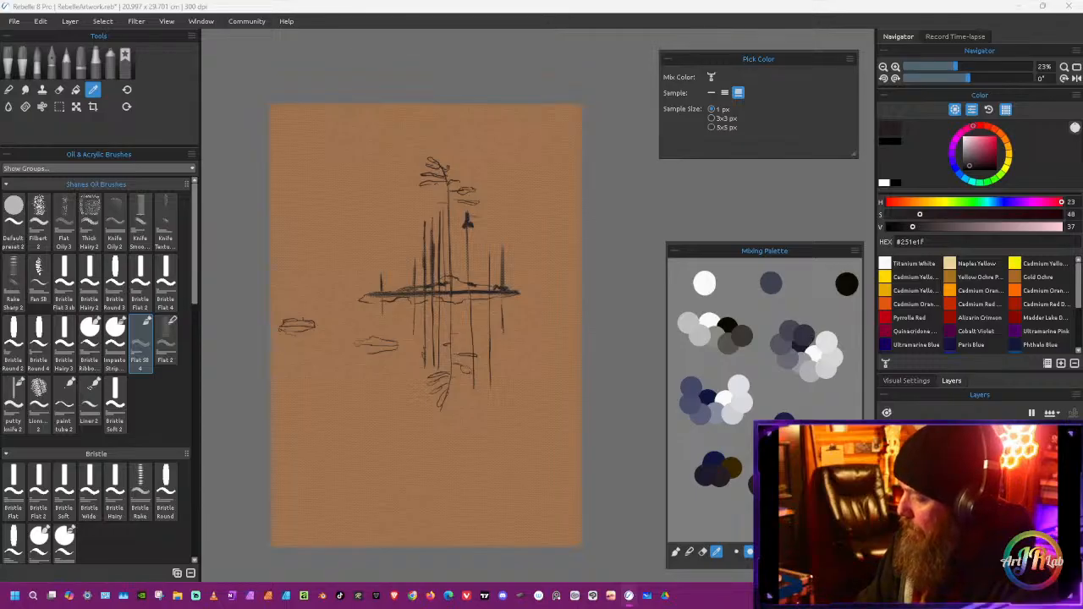
alt+click(814, 349)
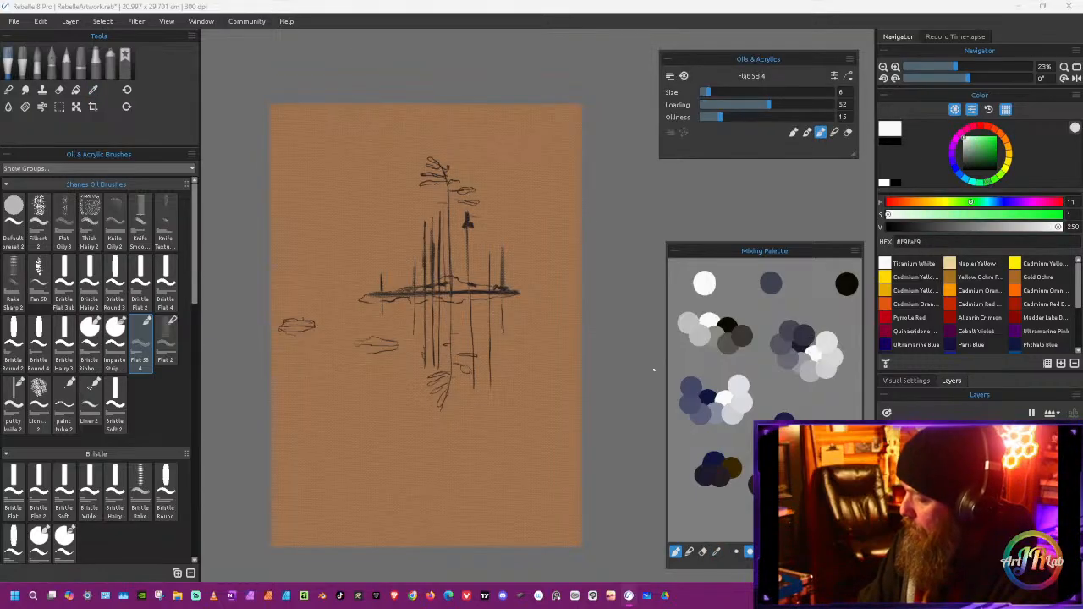
click(689, 552)
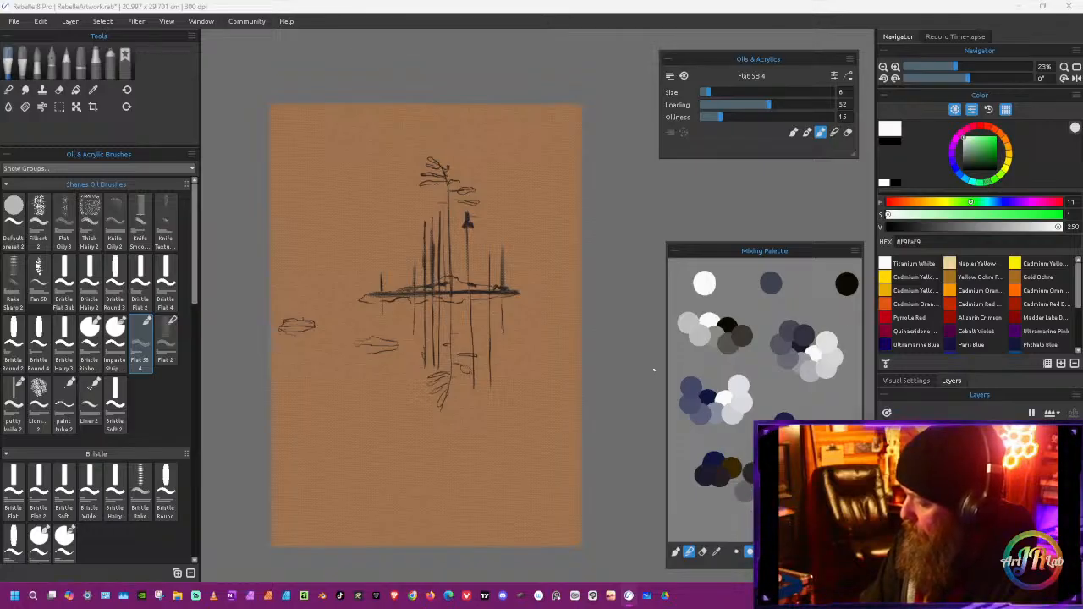
click(743, 481)
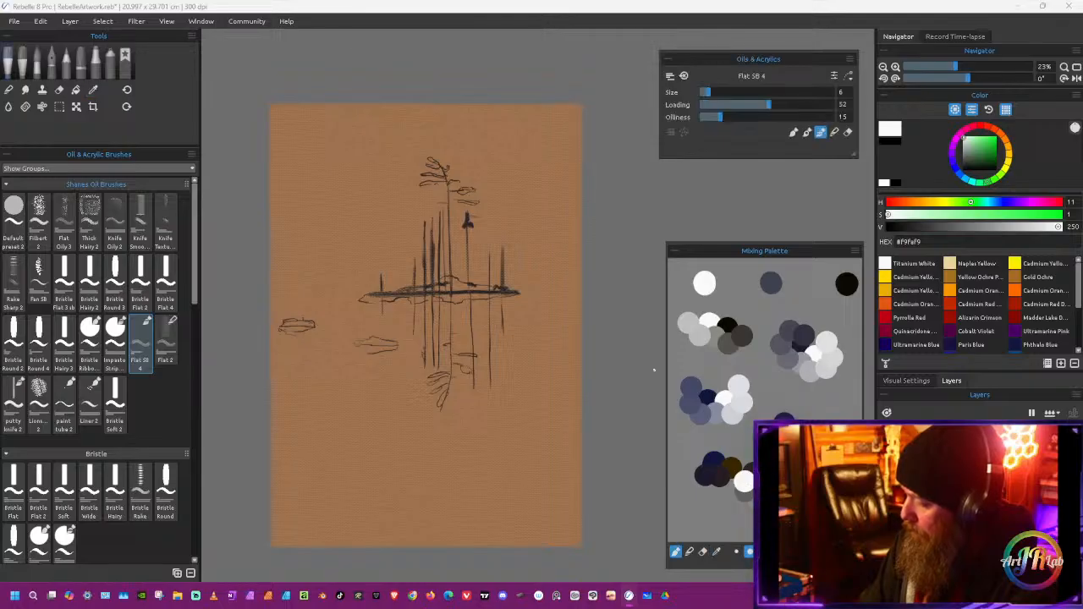
Step: Undo the white and grey test dabs beside the dark cluster on the mixing palette
click(856, 250)
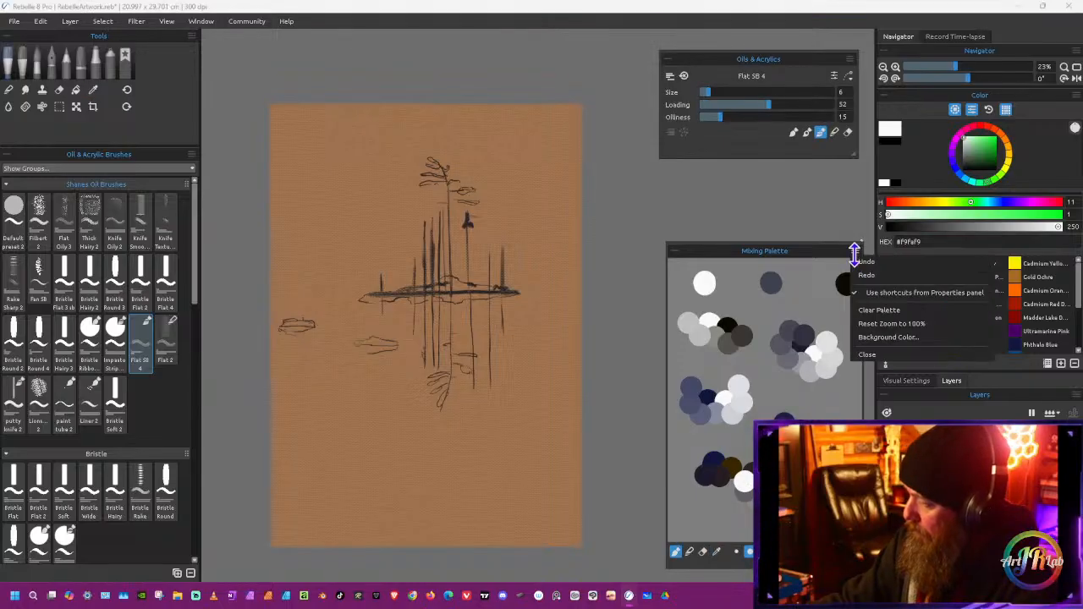
click(864, 290)
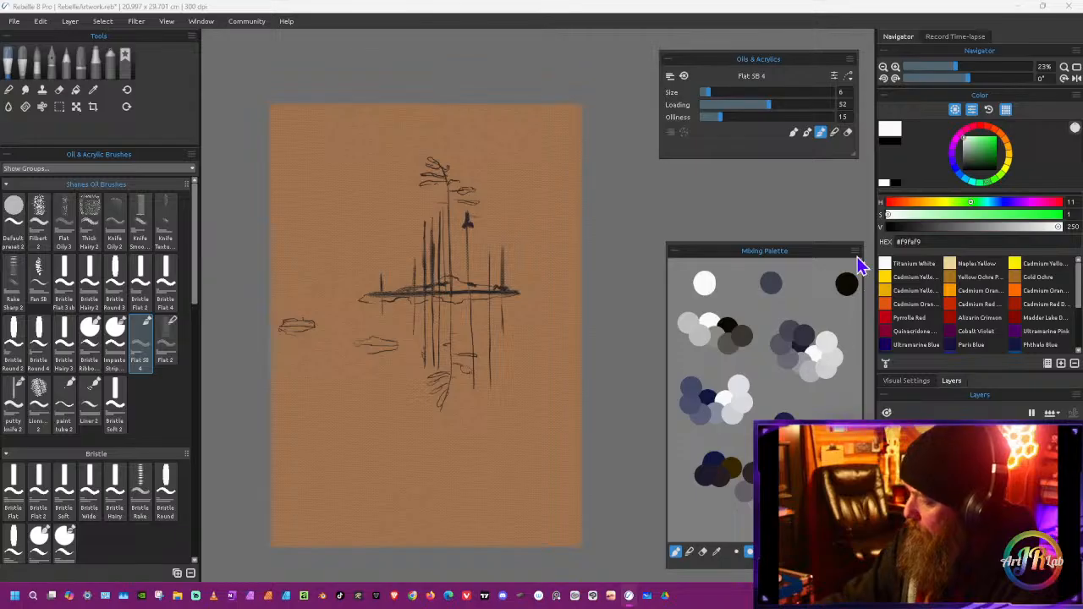
click(855, 250)
click(865, 263)
click(856, 250)
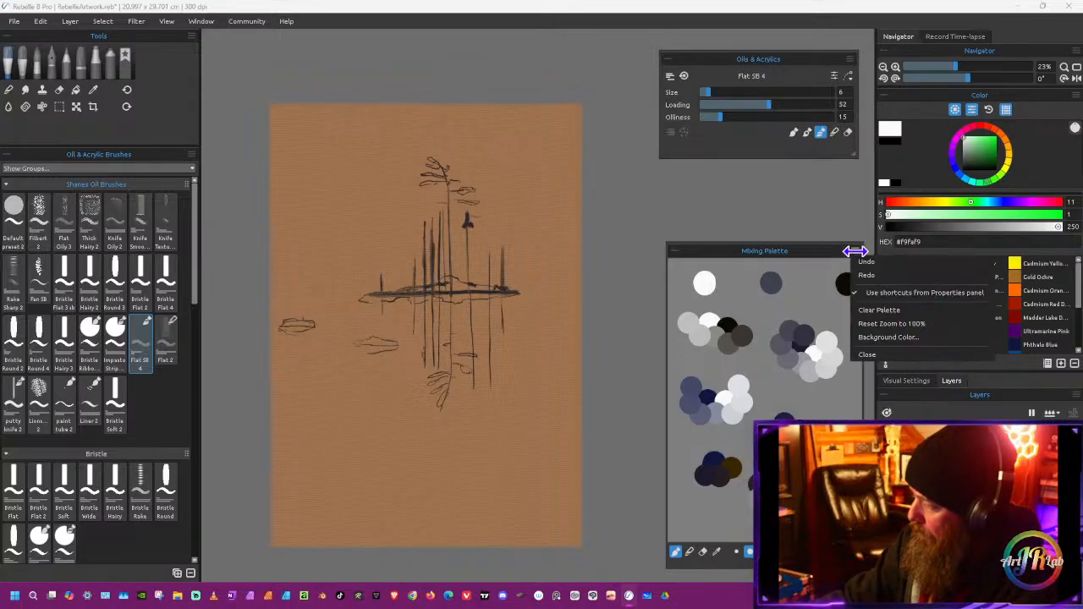
click(863, 261)
click(856, 250)
click(862, 263)
click(856, 252)
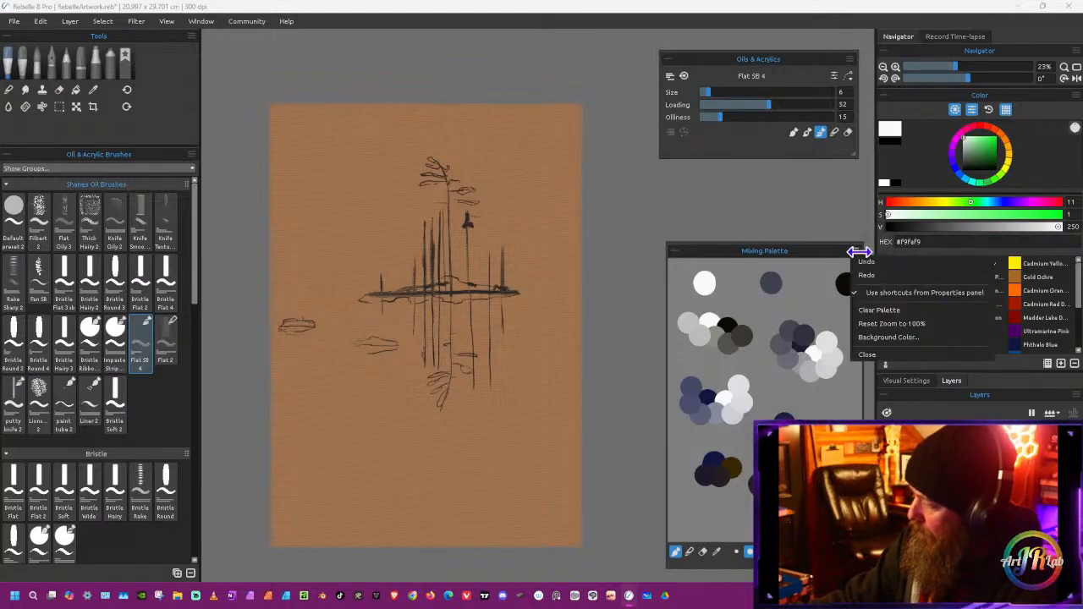
click(857, 289)
Step: Mix the near-black #251e1f with the off-white #f9faf9 in free space on the palette and pick up the dark grey #393437
key(i)
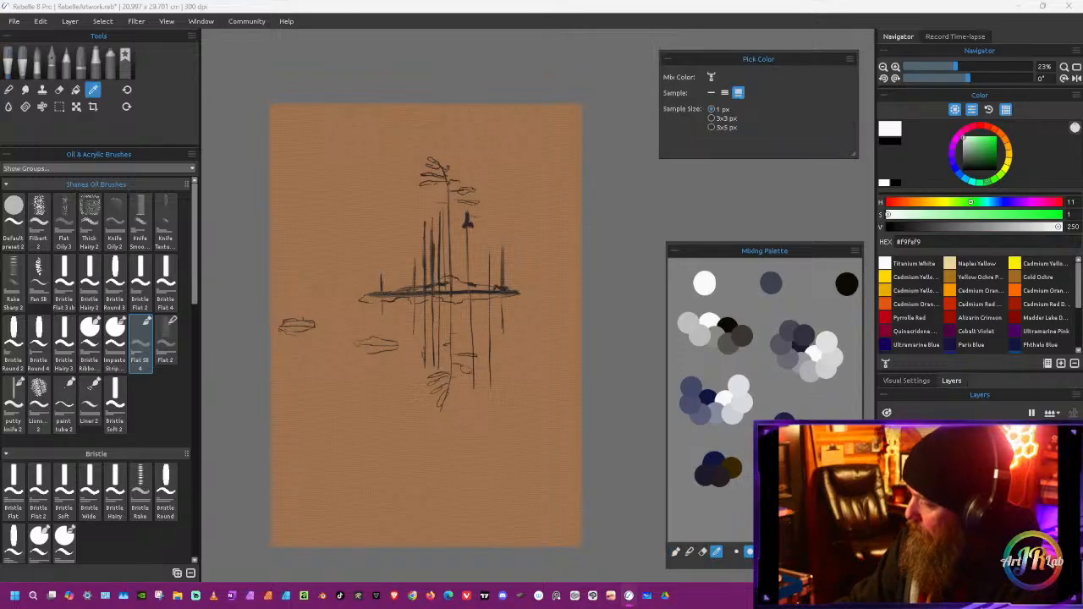
click(725, 475)
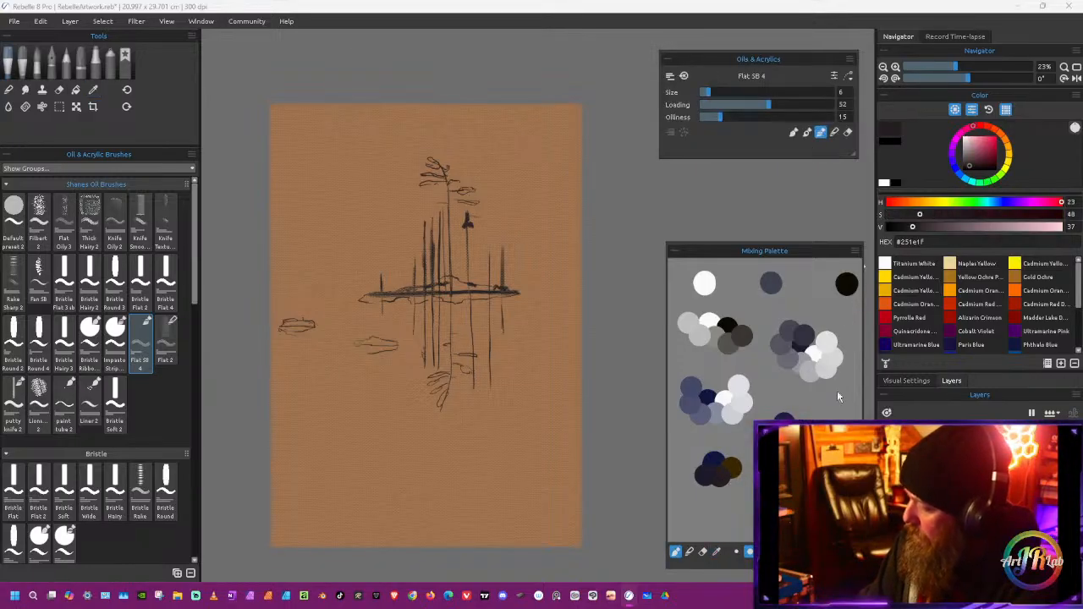
key(i)
click(828, 337)
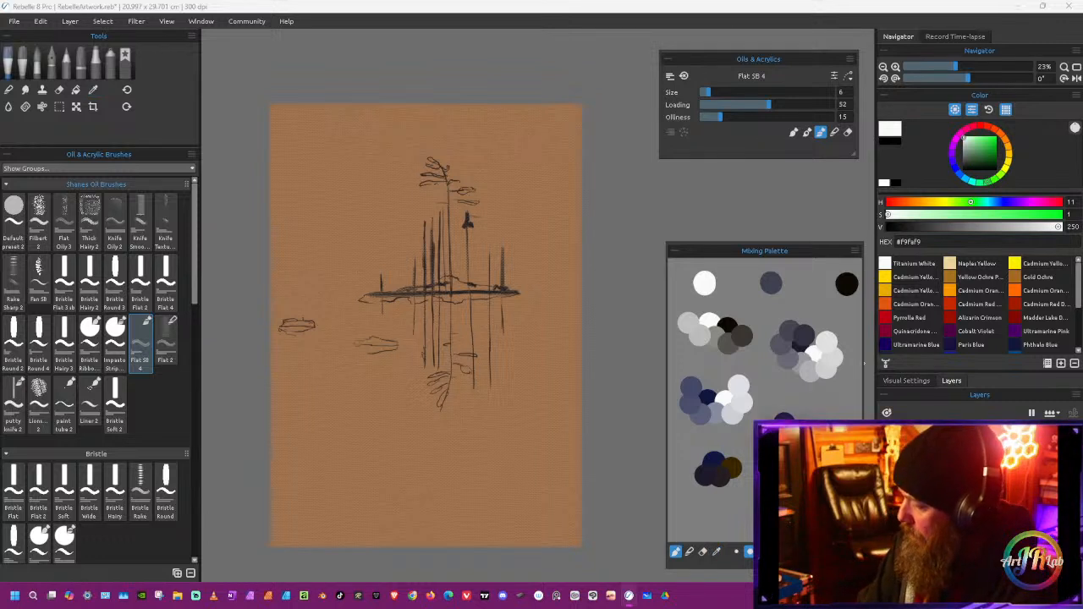
scroll(719, 474, down, 1)
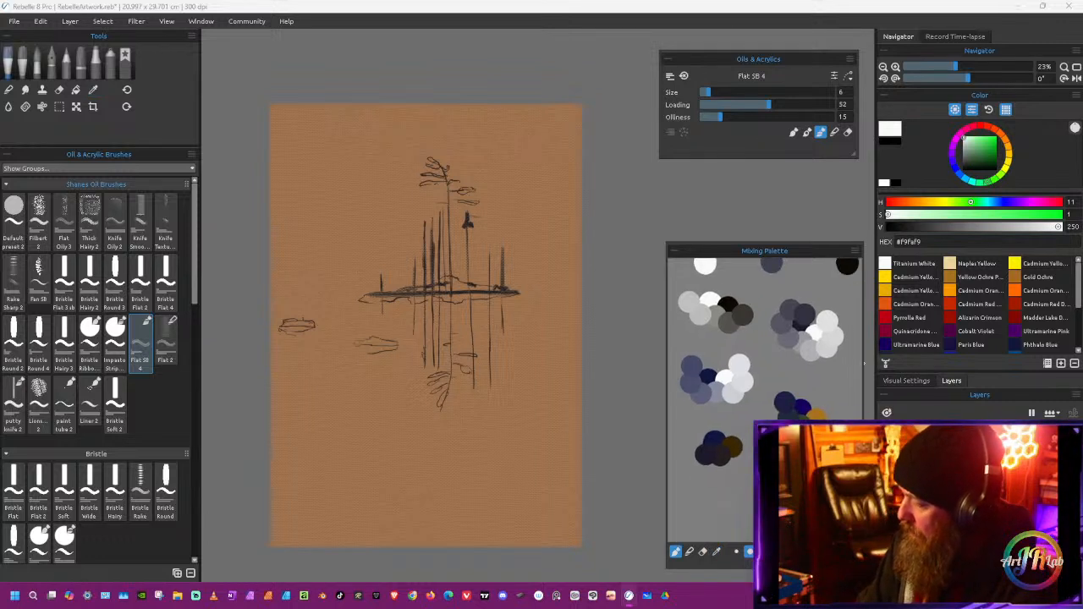
click(690, 553)
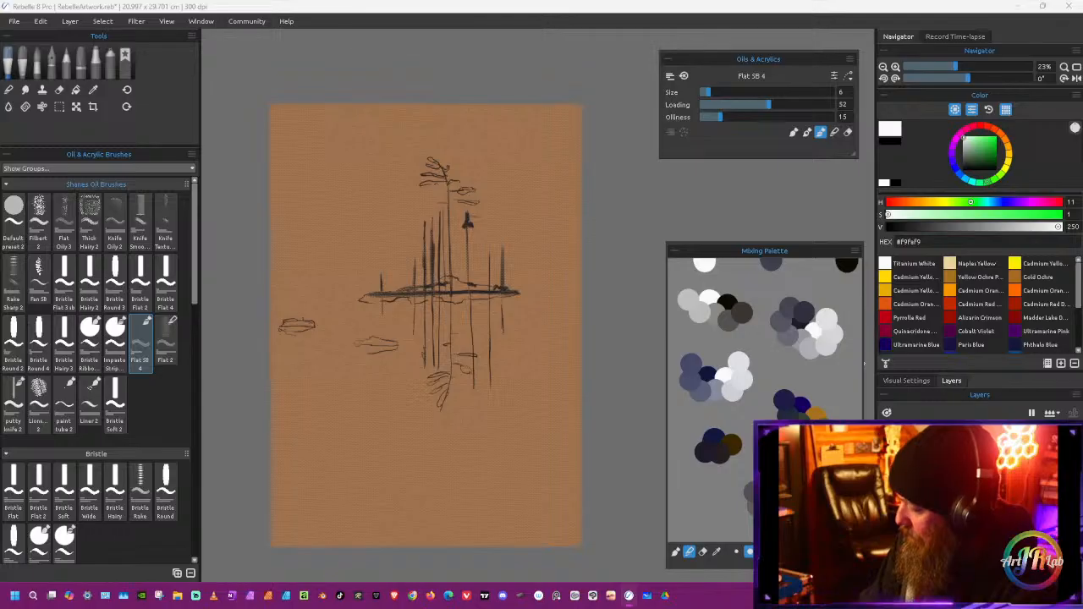
key(i)
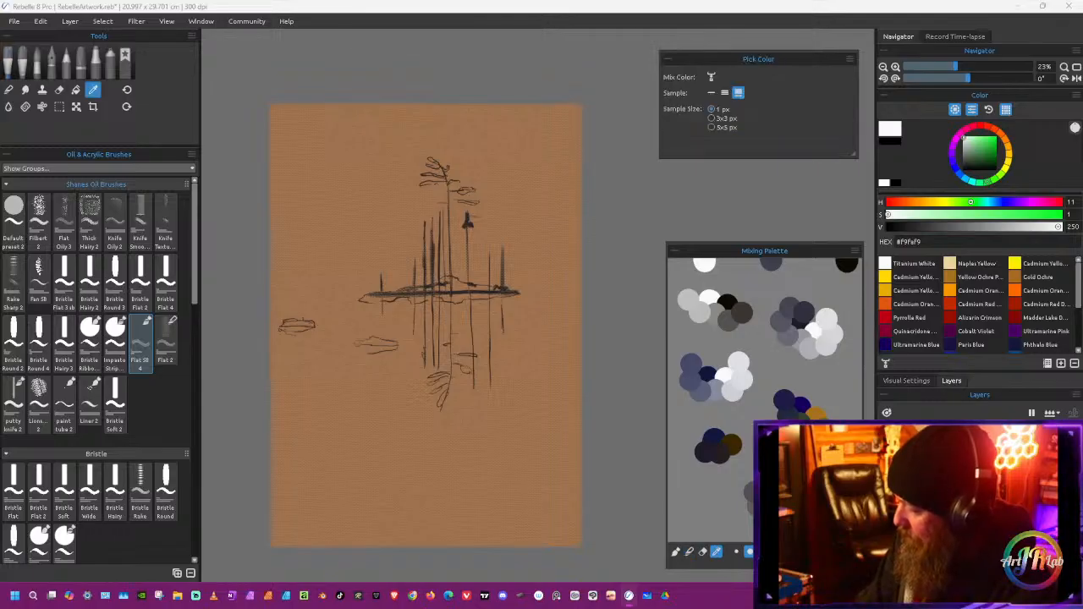
key(b)
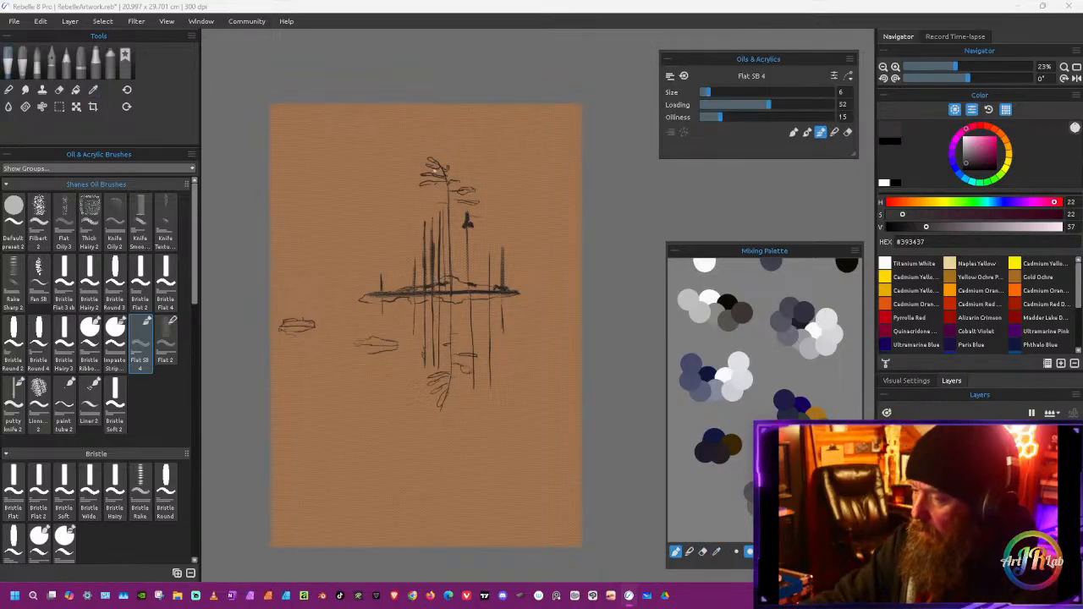
Step: Choose the Thick Hairy 2 brush and pick progressively lighter violet-greys from the new mix, ending on a medium violet-grey
click(93, 219)
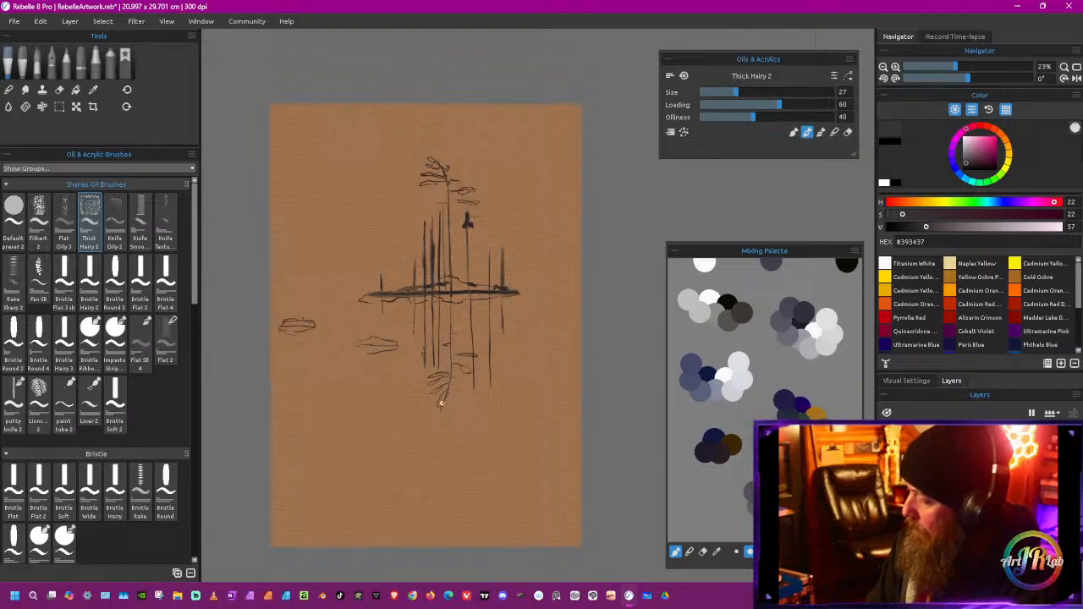
key(i)
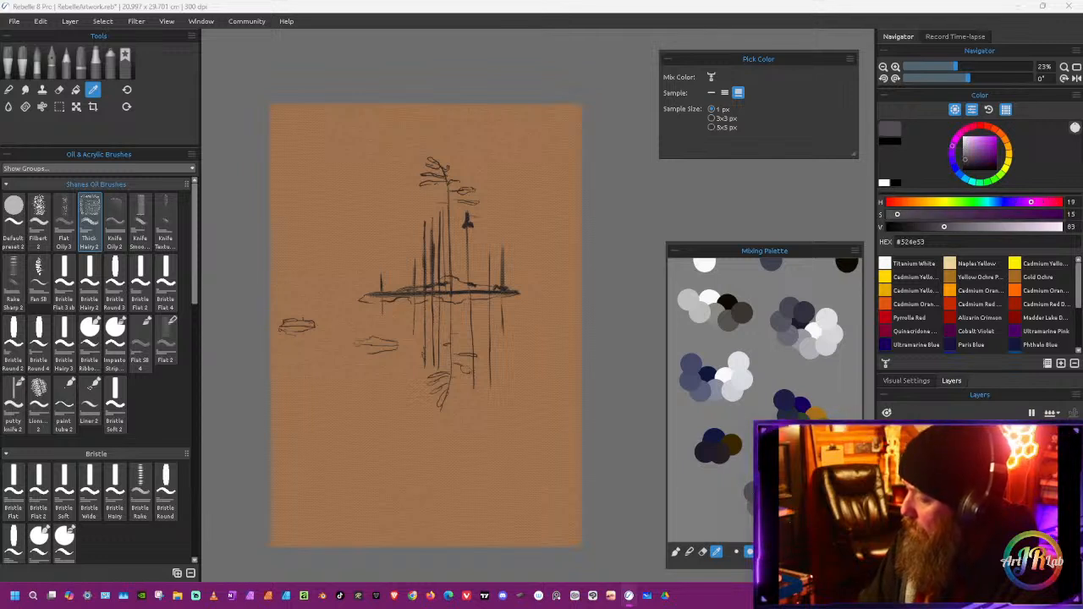
key(b)
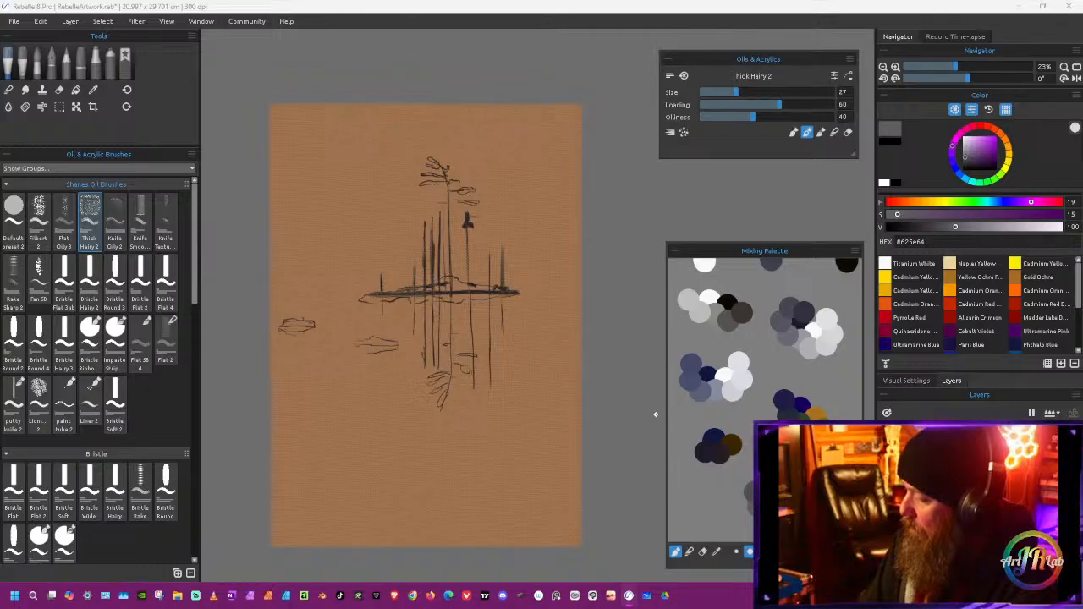
key(i)
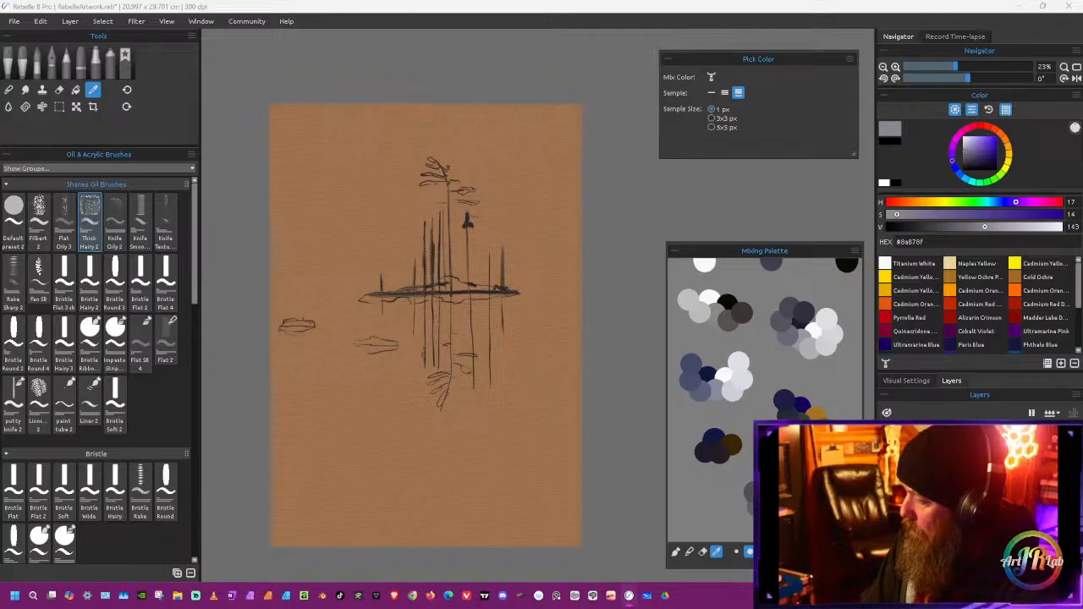
key(b)
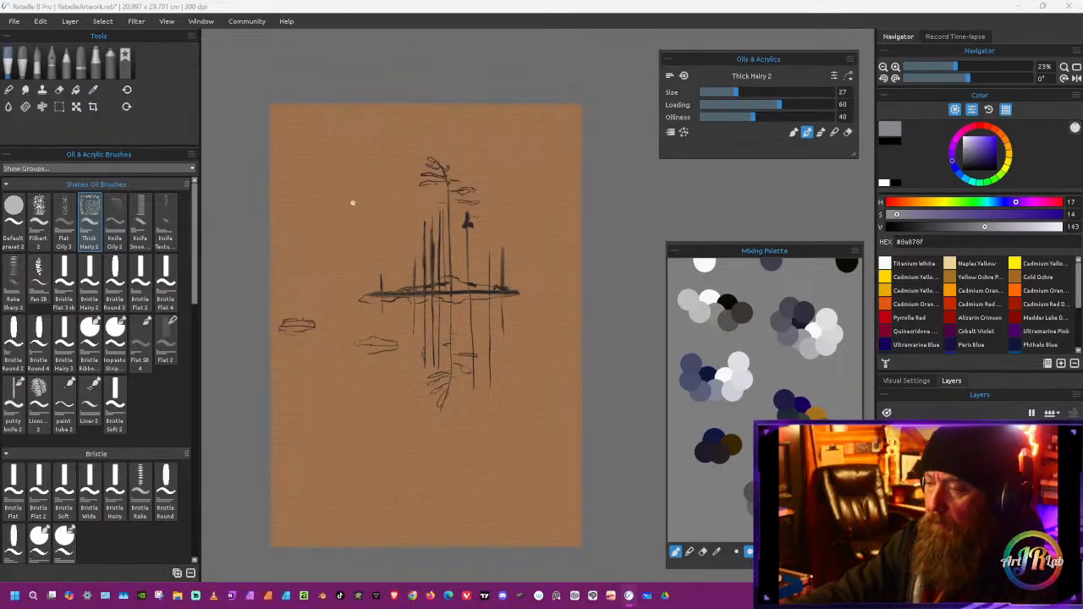
Step: Try the Thick Hairy 2 brush at size 64 on the canvas and undo the trial stroke
key(bracketright)
key(bracketright)
key(bracketright)
key(bracketright)
key(bracketright)
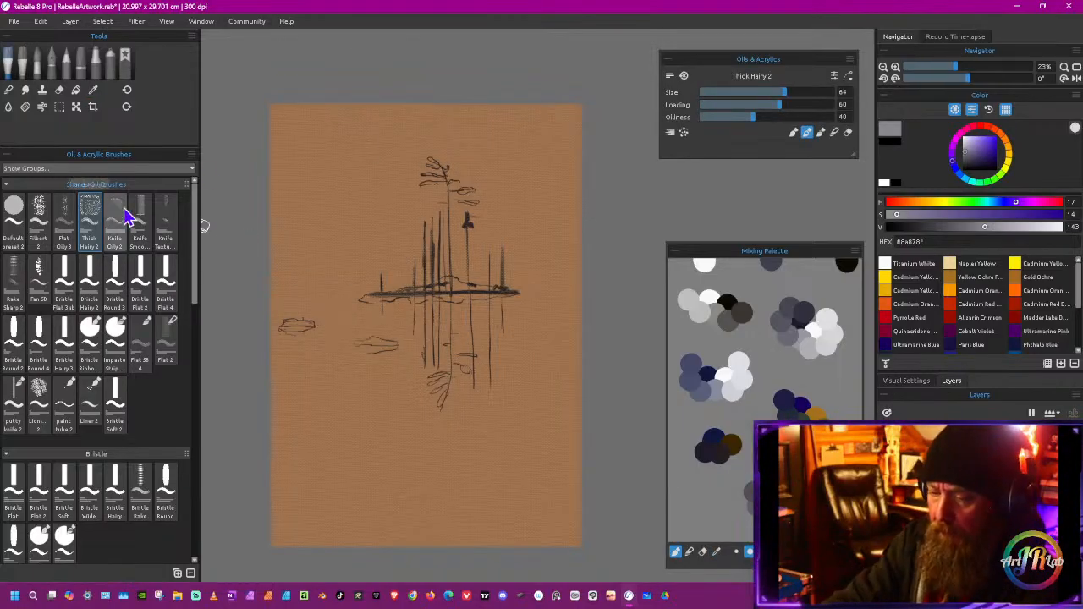
key(ctrl+z)
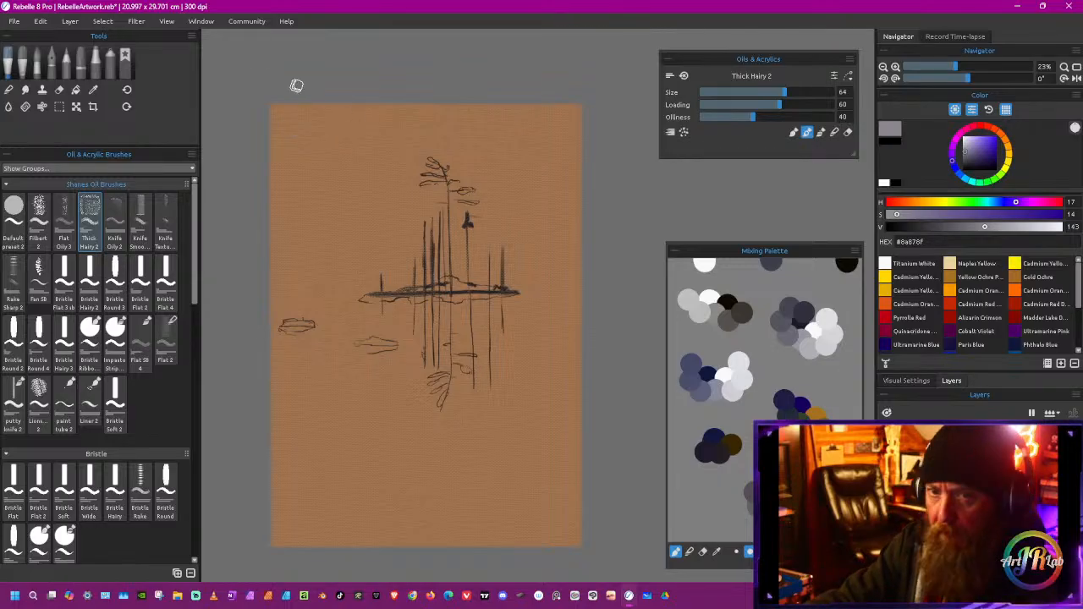
Step: Lighten the violet-grey paint colour to a value of 174
key(alt)
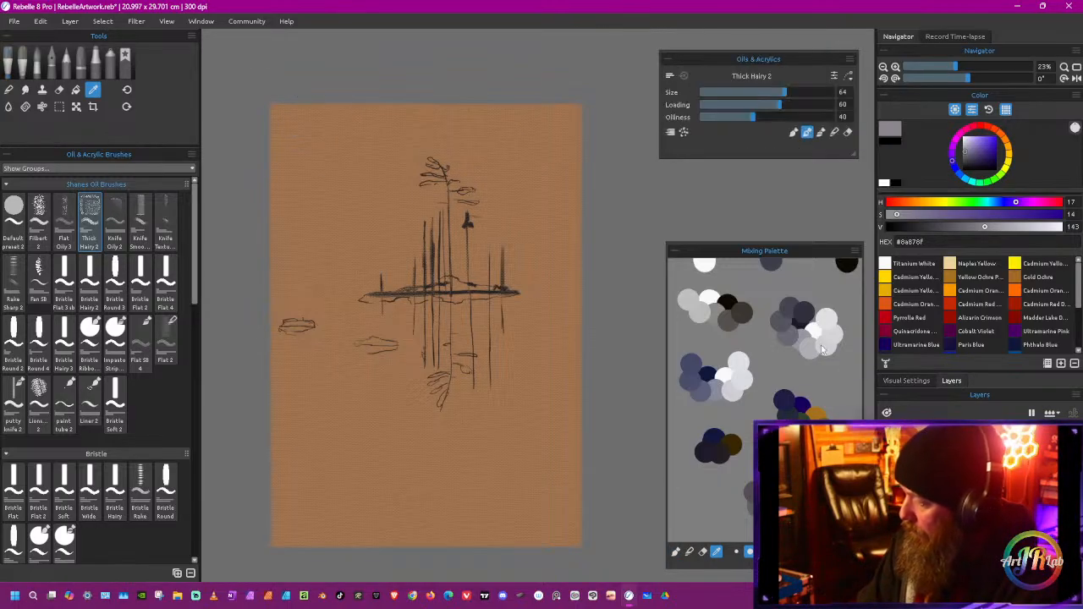
click(994, 227)
click(1007, 227)
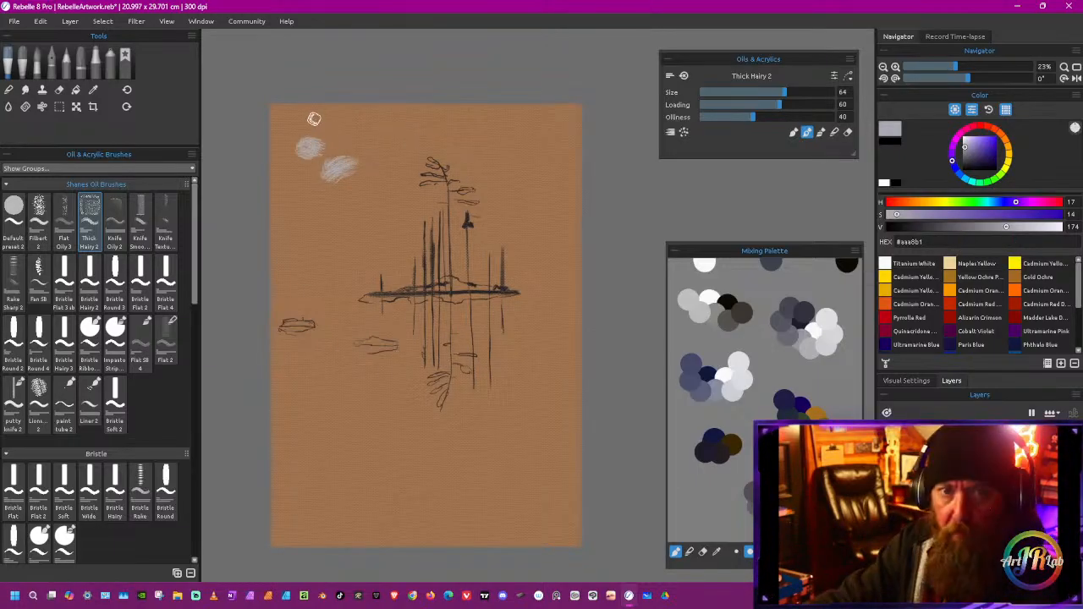
Step: Undo the light-grey test dabs in the sky, then try the Filbert 2 brush and undo its stroke
key(ctrl+z)
key(ctrl+z)
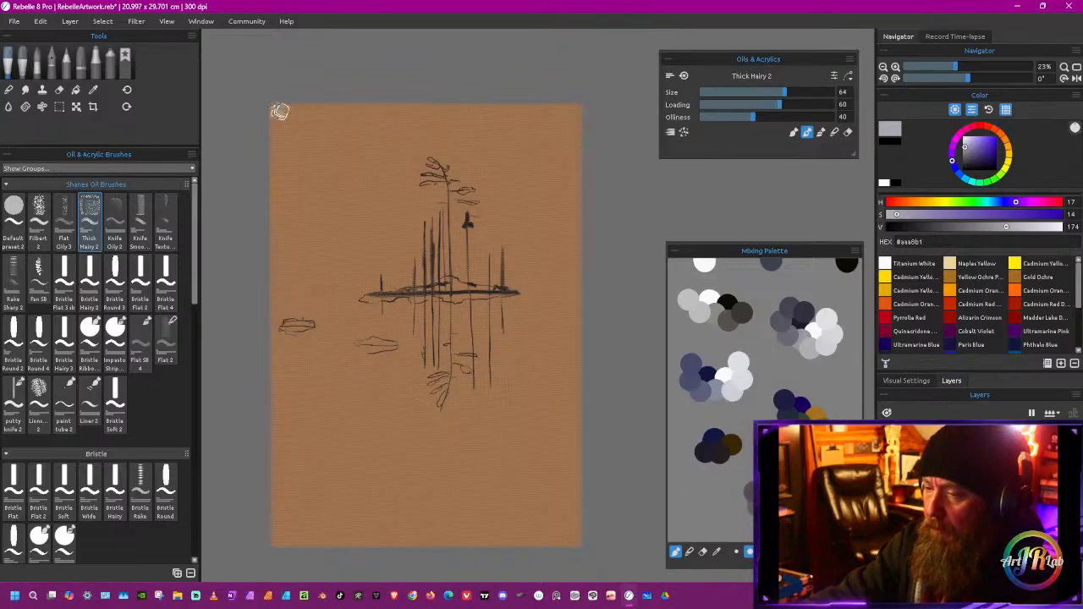
key(ctrl+z)
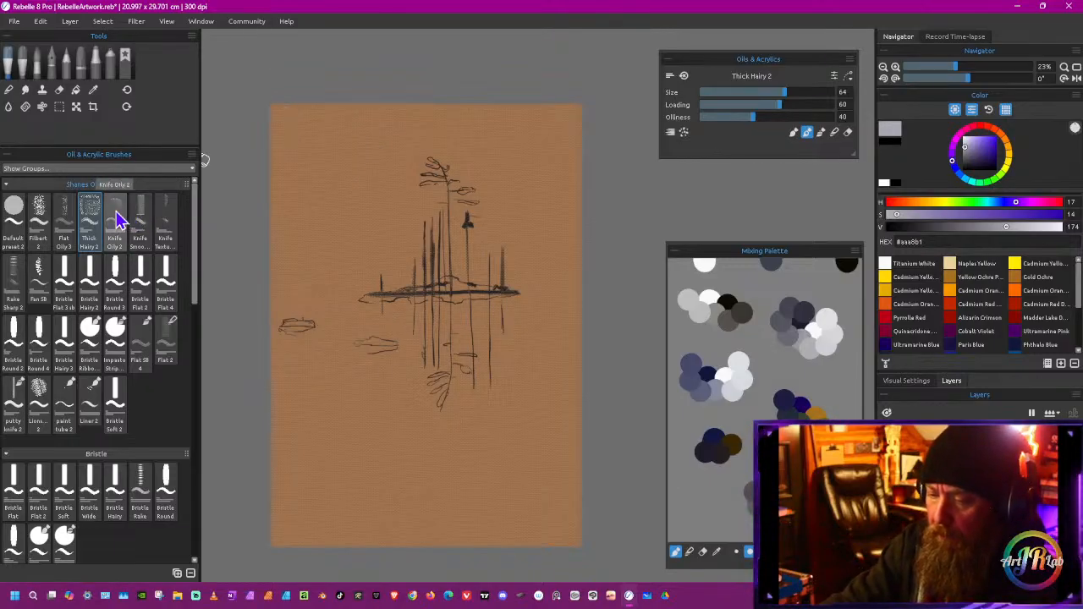
click(116, 218)
click(38, 218)
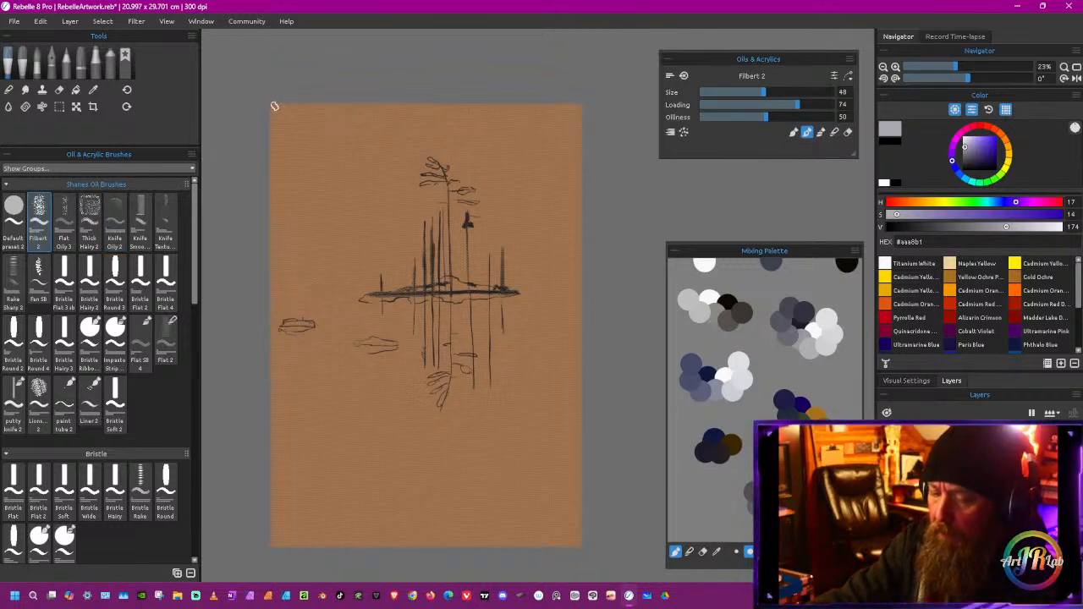
key(ctrl+z)
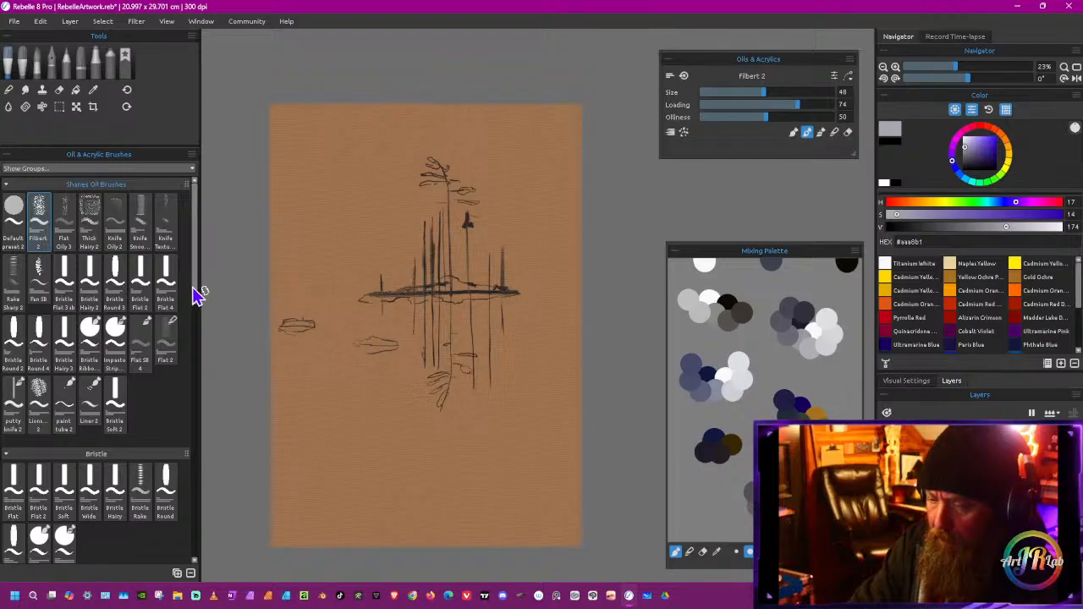
Step: Choose the Bristle Flat 4 brush, undo its test stroke in the sky corner and enlarge the brush to size 79
click(165, 284)
mouse_move(272, 129)
mouse_down()
mouse_move(312, 117)
mouse_move(322, 125)
mouse_up()
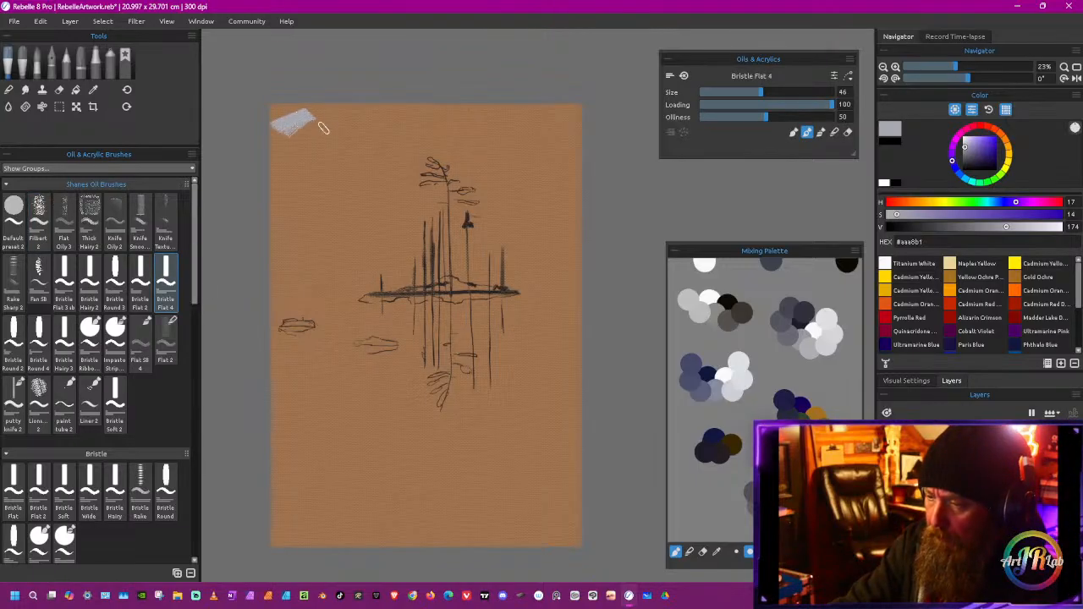
key(ctrl+z)
drag(296, 230, 365, 225)
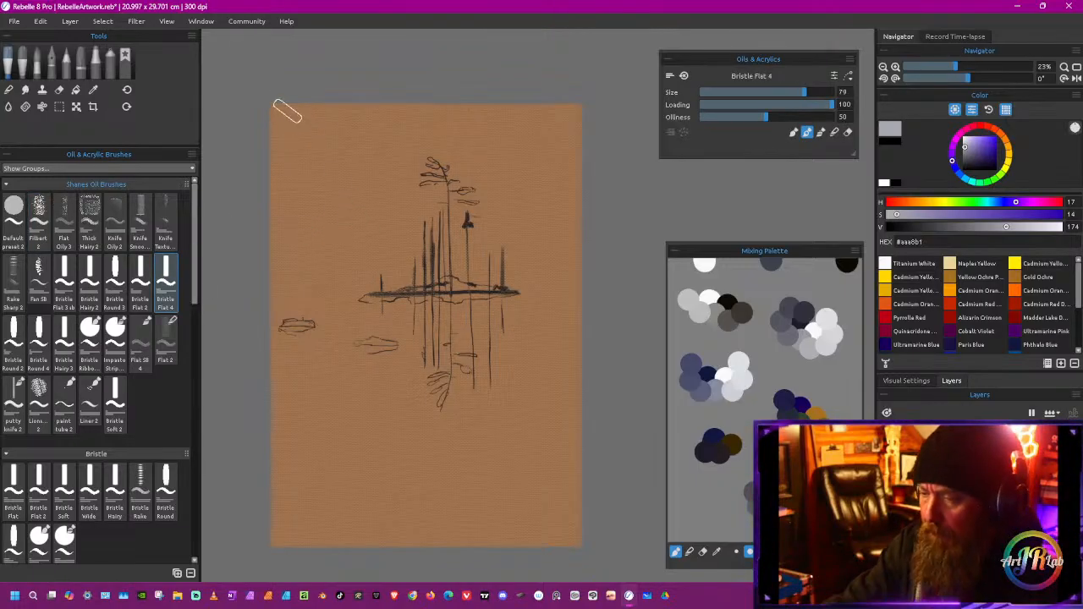
Step: Try covering the upper sky with light violet-grey in broad strokes down to the top of the tall tree
mouse_move(287, 112)
mouse_down()
mouse_move(310, 113)
mouse_move(291, 126)
mouse_move(294, 139)
mouse_up()
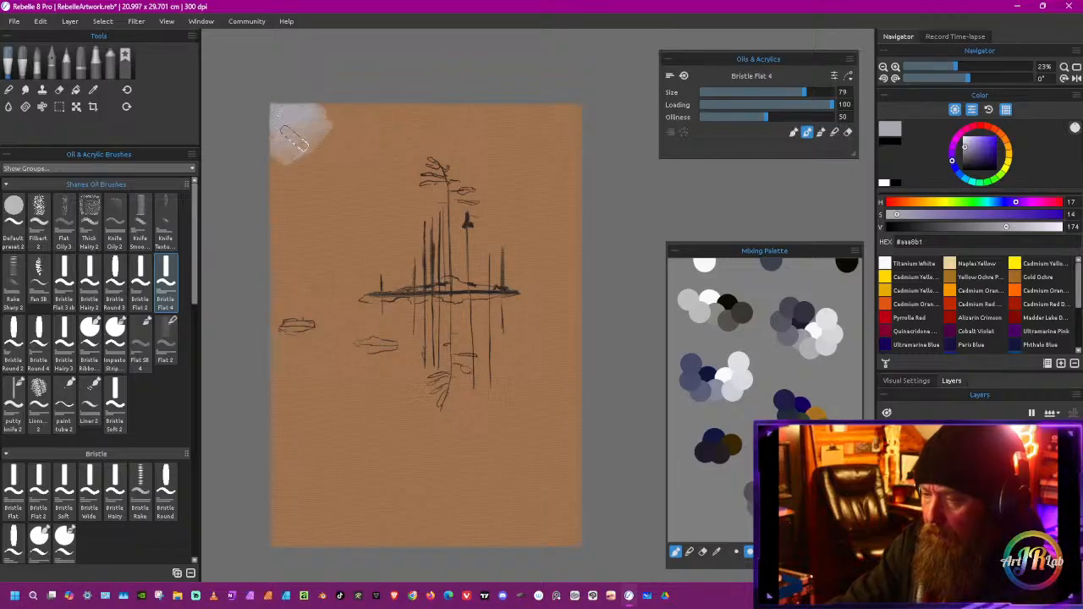
mouse_move(377, 120)
mouse_down()
mouse_move(330, 157)
mouse_move(297, 169)
mouse_move(389, 116)
mouse_move(428, 111)
mouse_move(389, 116)
mouse_move(438, 125)
mouse_move(383, 171)
mouse_move(374, 161)
mouse_move(286, 191)
mouse_move(353, 166)
mouse_move(273, 165)
mouse_move(487, 129)
mouse_move(464, 120)
mouse_move(493, 110)
mouse_move(578, 126)
mouse_move(461, 164)
mouse_move(522, 165)
mouse_move(578, 137)
mouse_move(547, 113)
mouse_move(506, 117)
mouse_move(572, 125)
mouse_up()
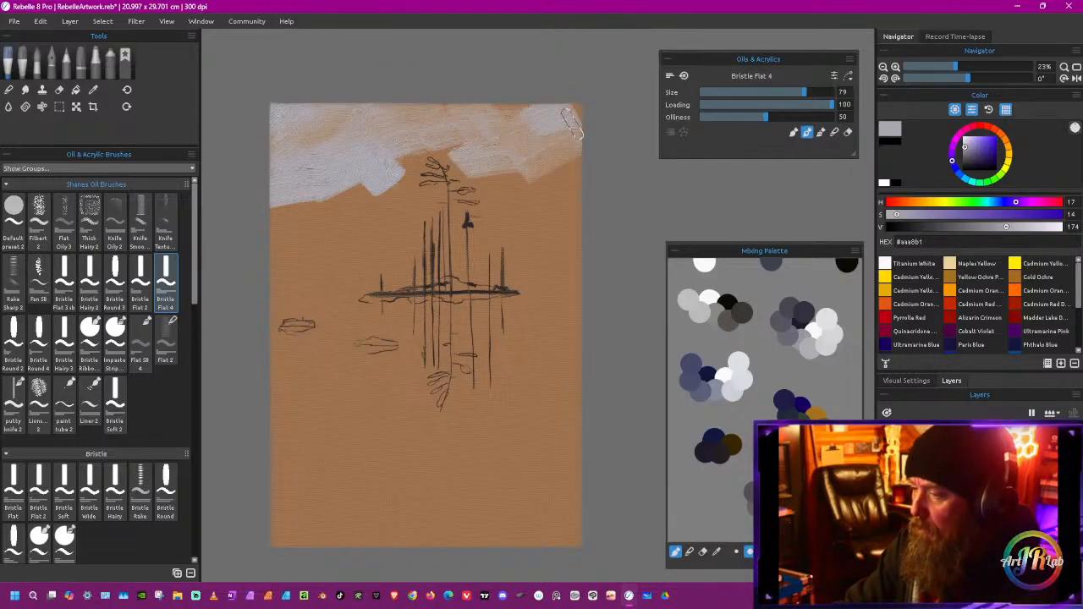
mouse_move(464, 125)
mouse_down()
mouse_move(415, 178)
mouse_move(443, 178)
mouse_up()
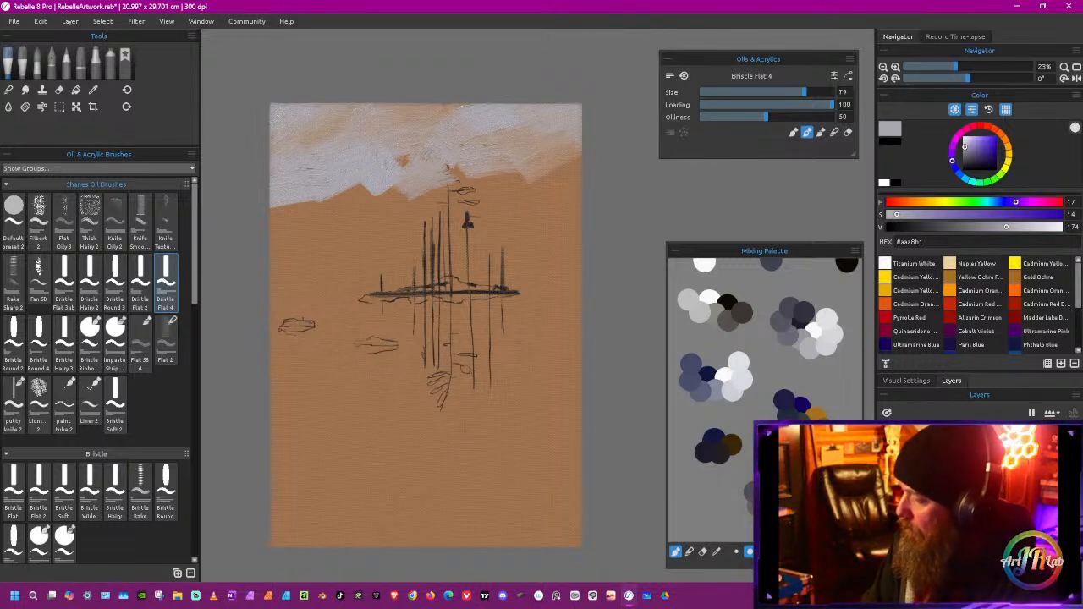
Step: Undo the light-grey sky strokes while keeping the tree and rock sketch
key(ctrl+z)
key(ctrl+z)
key(ctrl+z)
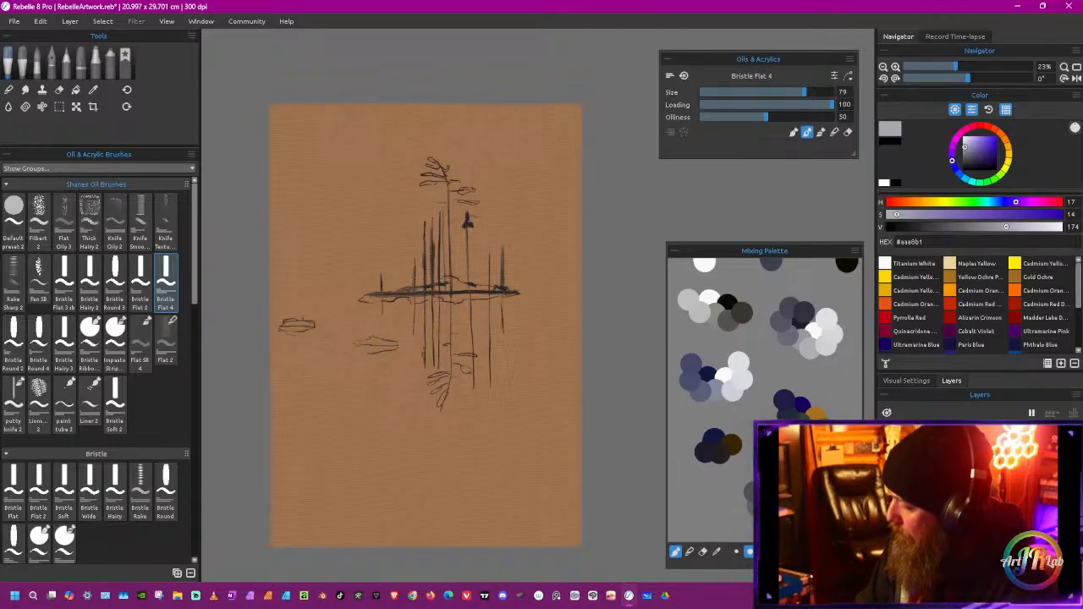
key(ctrl+z)
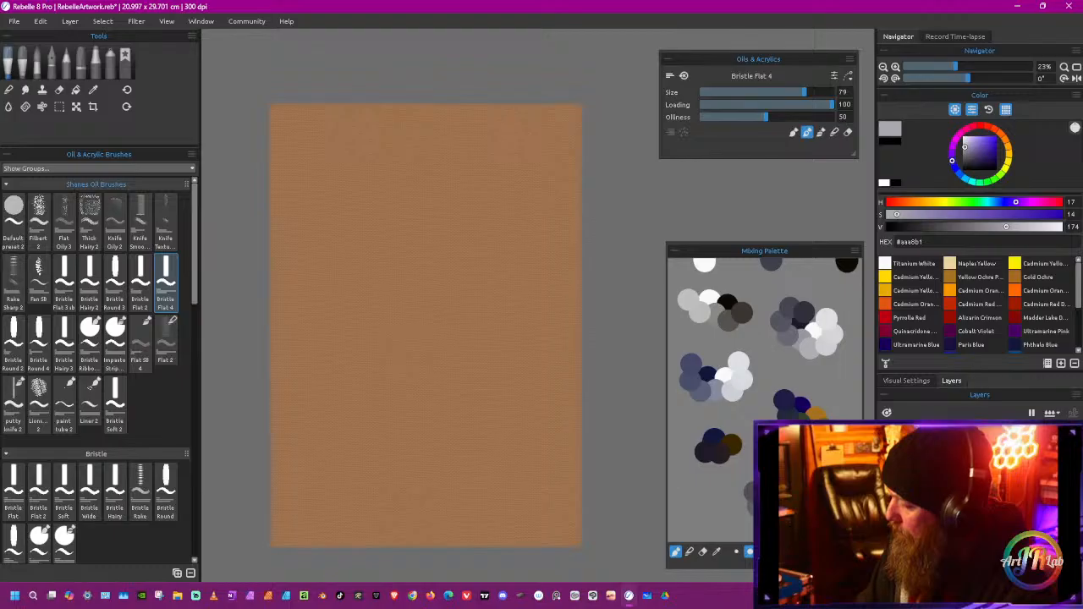
key(ctrl+y)
Step: Block in the left side and upper edge of the sky with light violet-grey using Bristle Flat 4
click(289, 255)
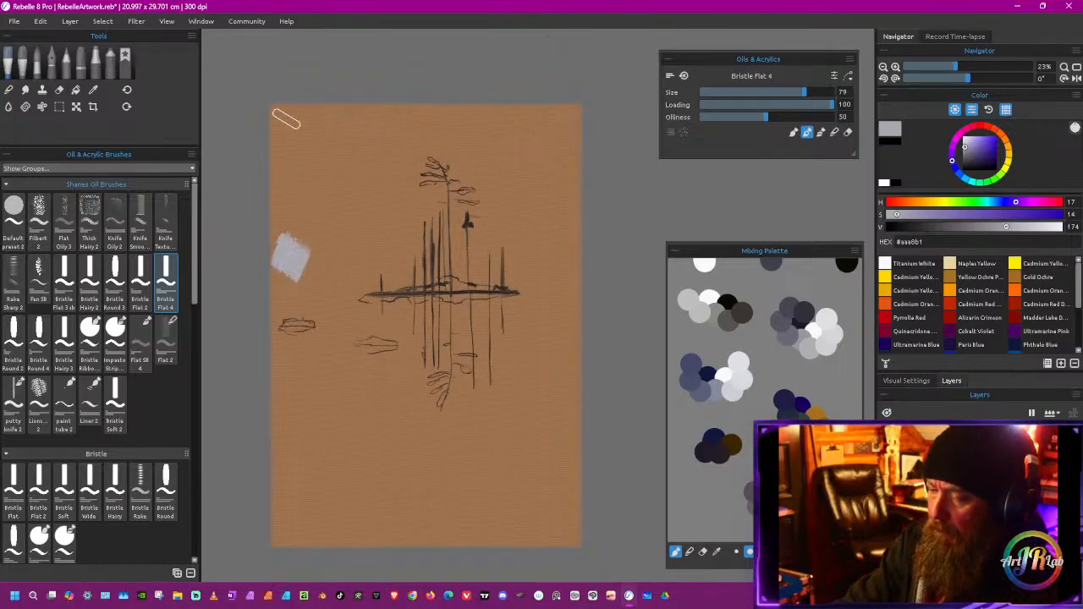
drag(290, 268, 286, 192)
mouse_move(286, 114)
mouse_down()
mouse_move(286, 161)
mouse_move(333, 108)
mouse_move(398, 108)
mouse_up()
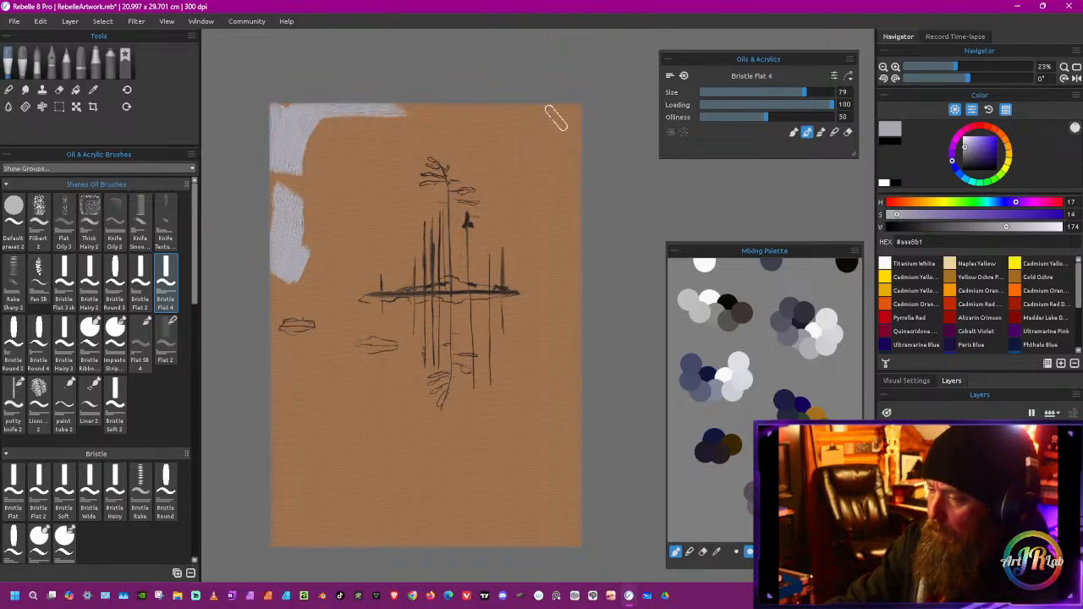
mouse_move(554, 119)
mouse_down()
mouse_move(339, 128)
mouse_move(315, 175)
mouse_move(308, 156)
mouse_move(280, 187)
mouse_move(336, 210)
mouse_move(377, 179)
mouse_move(363, 146)
mouse_move(339, 192)
mouse_move(360, 155)
mouse_move(386, 144)
mouse_move(363, 200)
mouse_move(424, 152)
mouse_move(479, 144)
mouse_move(412, 154)
mouse_move(372, 222)
mouse_up()
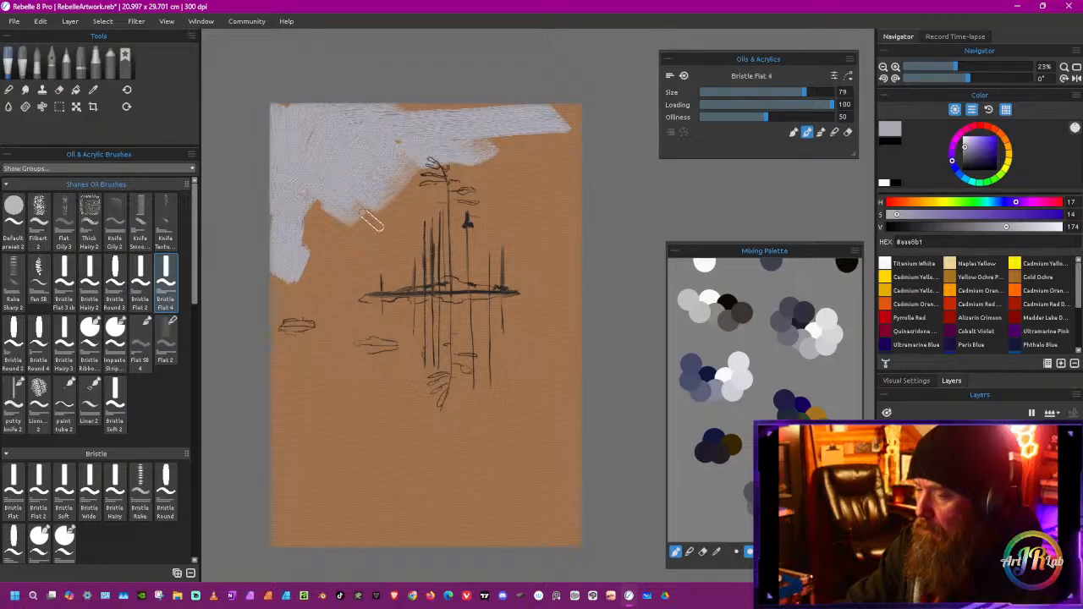
Step: Reduce the brush loading to 60, undo the last sky stroke and paint the upper sky violet-grey around the treetop
drag(822, 105, 781, 117)
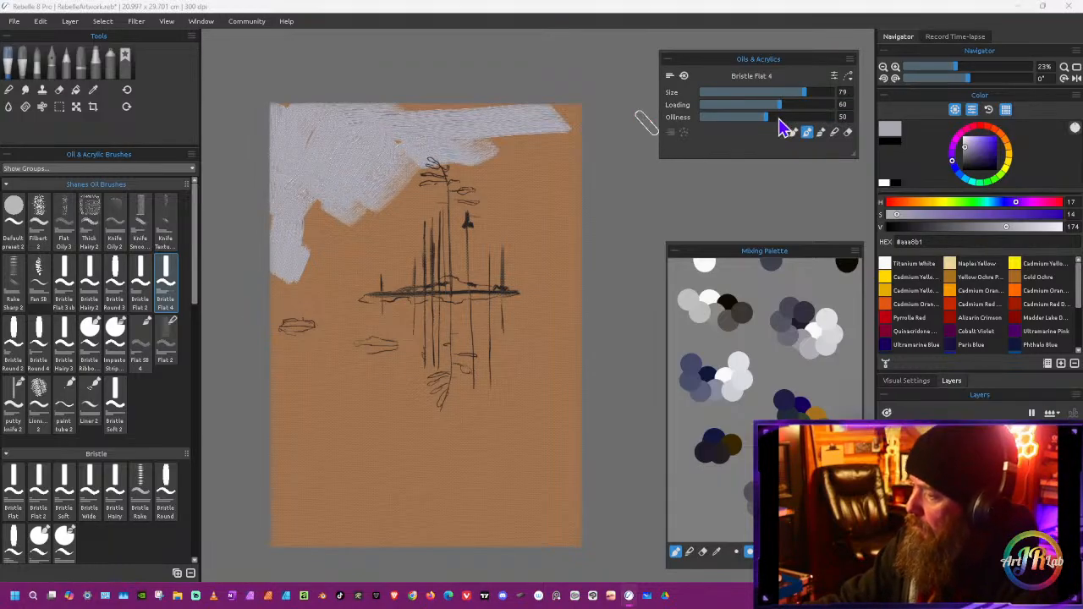
key(ctrl+z)
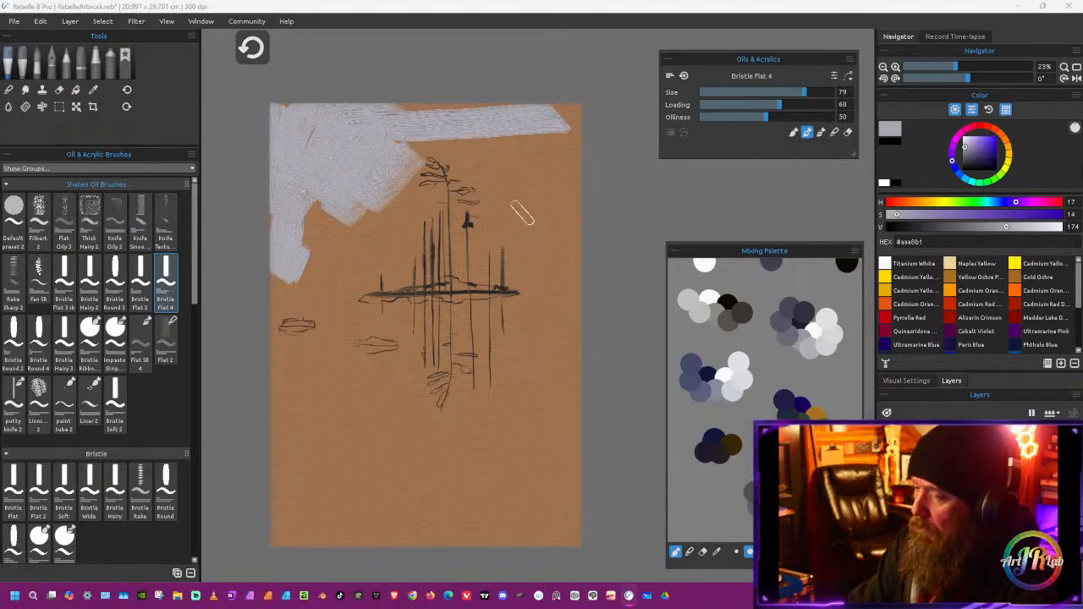
mouse_move(512, 149)
mouse_down()
mouse_move(486, 146)
mouse_move(439, 161)
mouse_move(539, 140)
mouse_up()
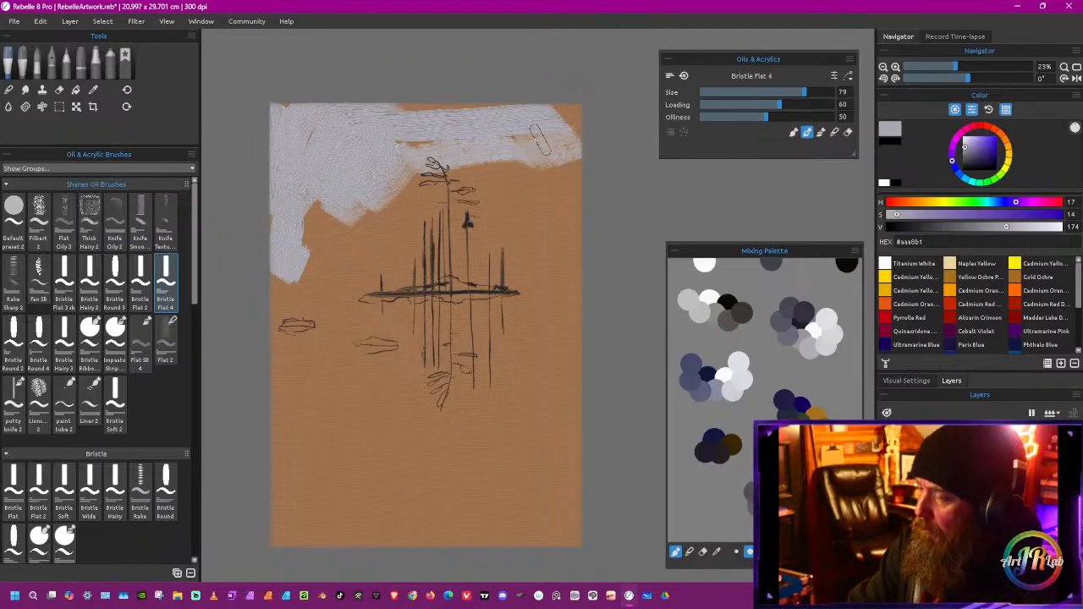
mouse_move(480, 119)
mouse_down()
mouse_move(389, 119)
mouse_move(485, 137)
mouse_move(451, 145)
mouse_move(517, 157)
mouse_move(522, 186)
mouse_move(404, 187)
mouse_move(385, 210)
mouse_up()
drag(321, 234, 297, 248)
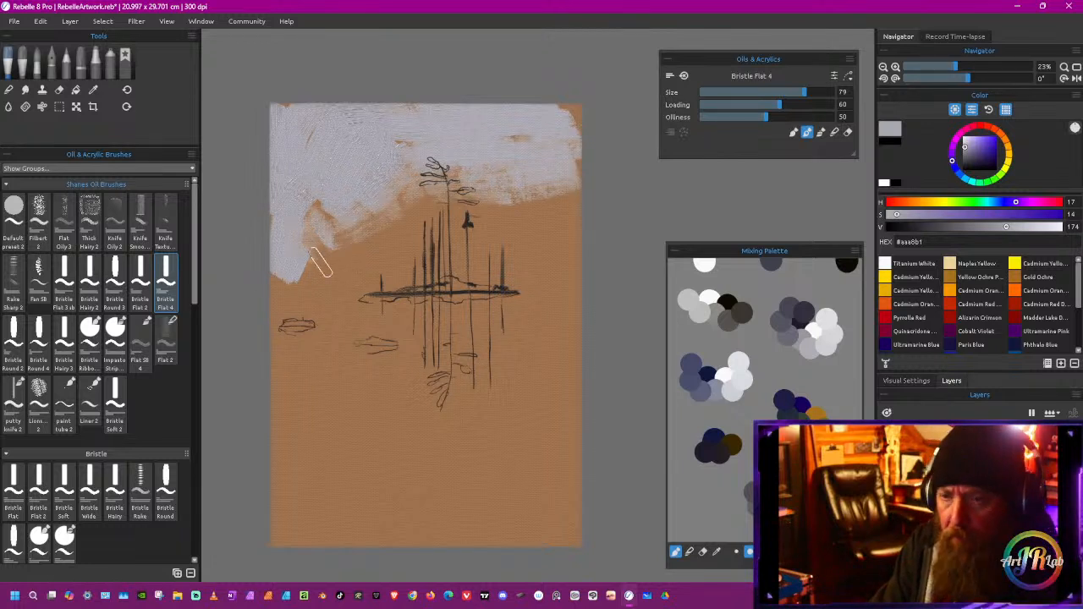
Step: Extend the violet-grey sky down to the horizon and blend it smooth over the bare patches around the trees
mouse_move(349, 276)
mouse_down()
mouse_move(398, 266)
mouse_move(280, 288)
mouse_move(414, 267)
mouse_move(338, 292)
mouse_up()
mouse_move(512, 275)
mouse_down()
mouse_move(574, 272)
mouse_move(525, 276)
mouse_move(574, 250)
mouse_move(522, 259)
mouse_move(575, 227)
mouse_move(524, 210)
mouse_move(423, 216)
mouse_move(428, 206)
mouse_move(339, 259)
mouse_move(515, 235)
mouse_move(440, 267)
mouse_up()
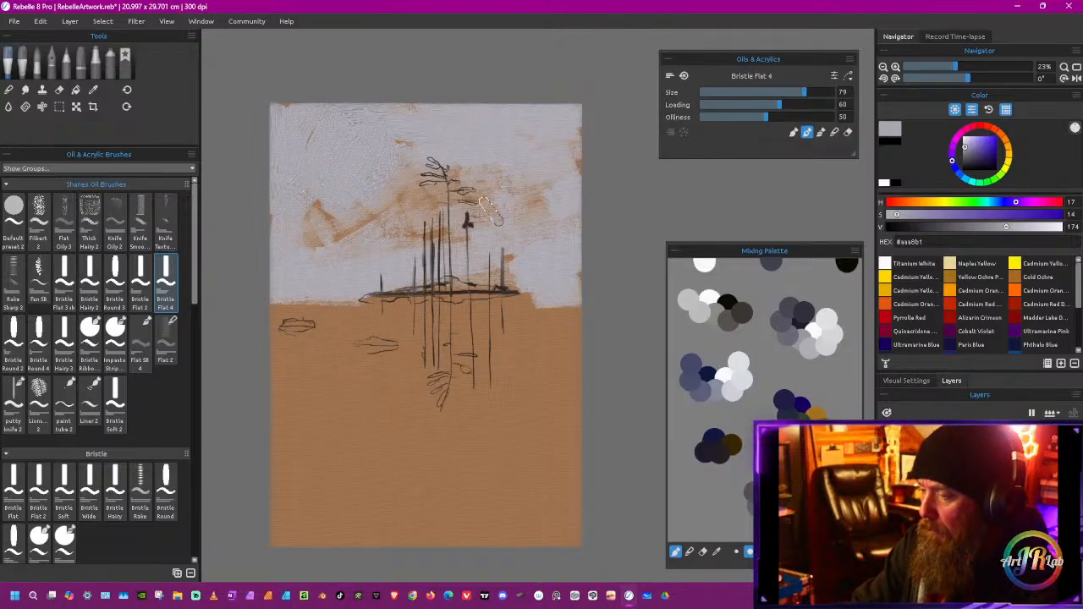
drag(499, 218, 307, 229)
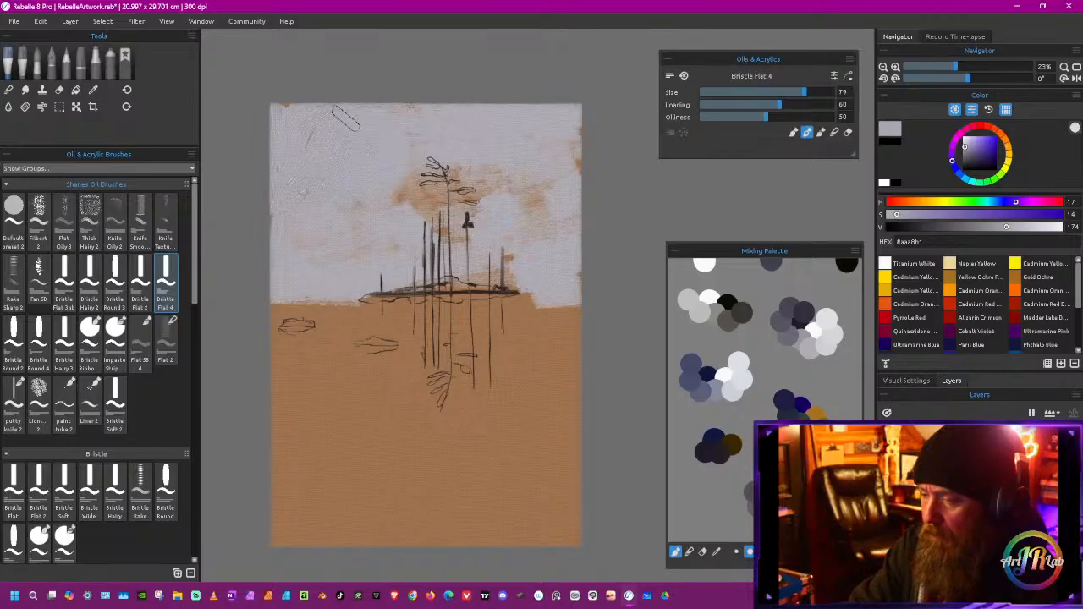
click(834, 131)
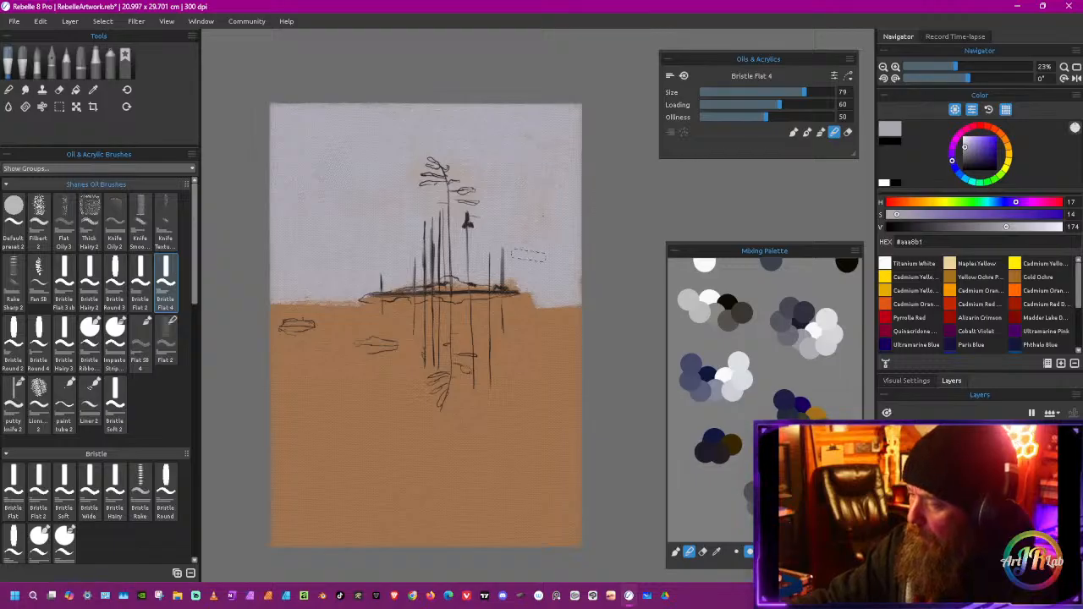
drag(509, 294, 461, 286)
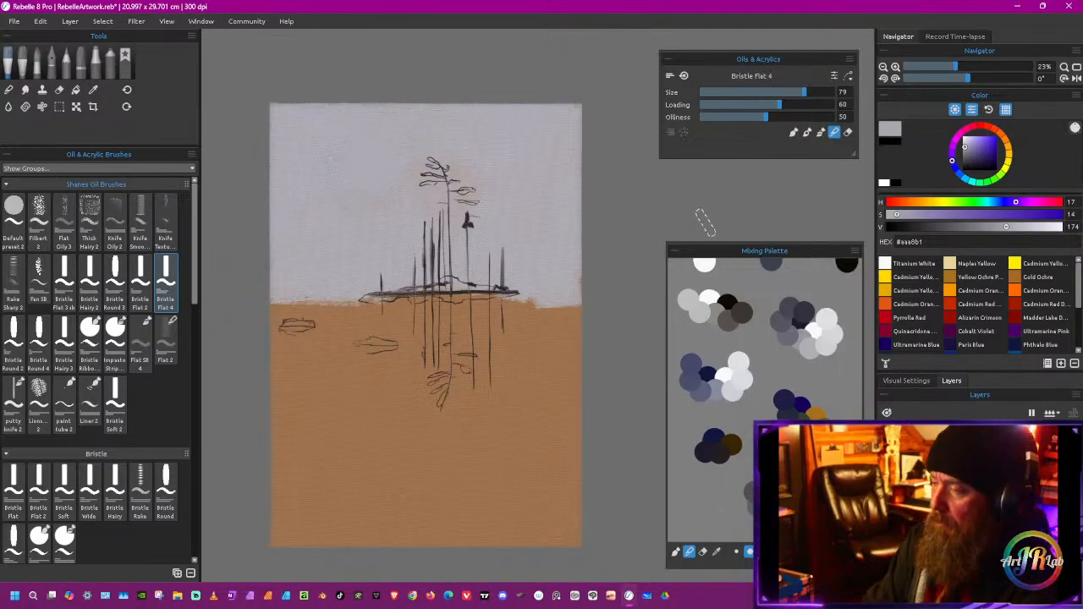
Step: Return the brush from blending to painting and block in the upper water around the rocks and below the island in violet-grey
click(820, 133)
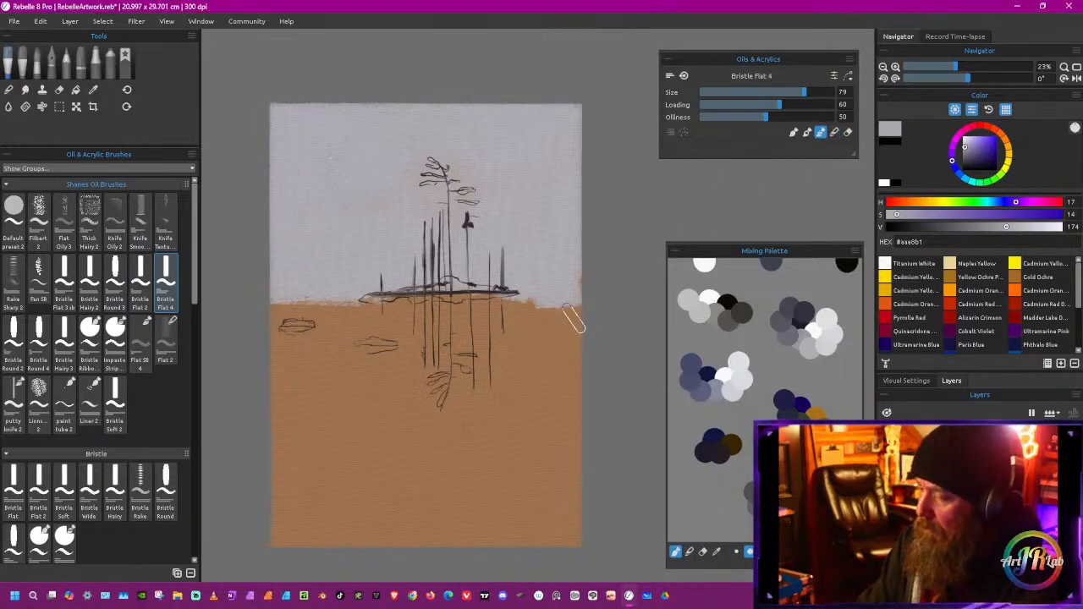
mouse_move(564, 314)
mouse_down()
mouse_move(516, 341)
mouse_move(593, 319)
mouse_move(286, 324)
mouse_move(309, 353)
mouse_move(368, 335)
mouse_move(294, 396)
mouse_move(374, 358)
mouse_move(316, 394)
mouse_move(293, 381)
mouse_move(267, 319)
mouse_move(275, 303)
mouse_move(262, 316)
mouse_move(284, 435)
mouse_move(377, 356)
mouse_move(416, 363)
mouse_move(387, 339)
mouse_move(408, 365)
mouse_move(387, 435)
mouse_move(360, 396)
mouse_move(283, 425)
mouse_move(322, 459)
mouse_up()
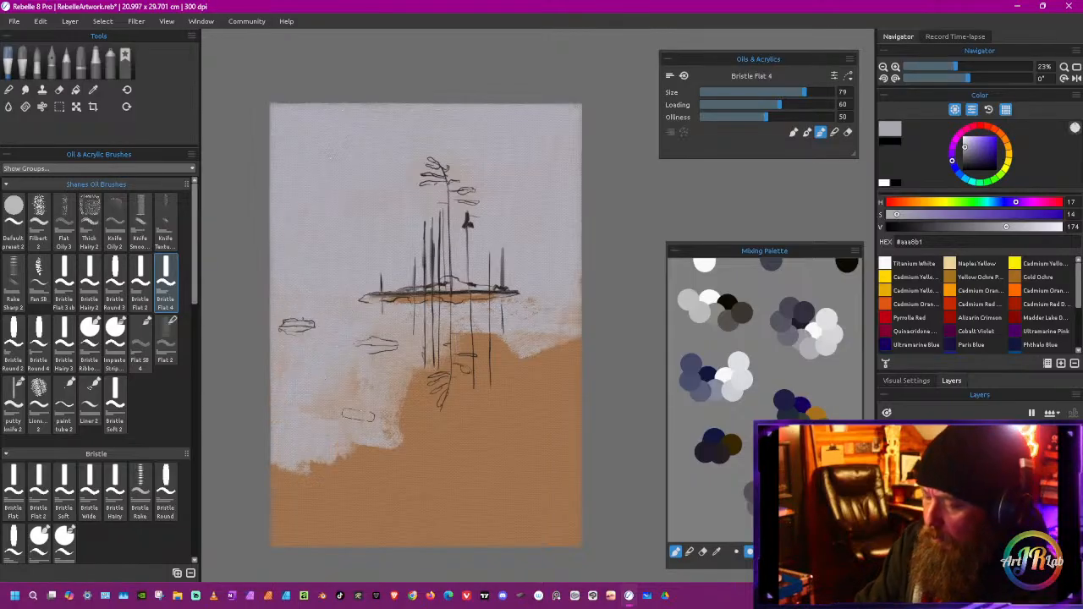
mouse_move(457, 342)
mouse_down()
mouse_move(537, 355)
mouse_move(565, 364)
mouse_up()
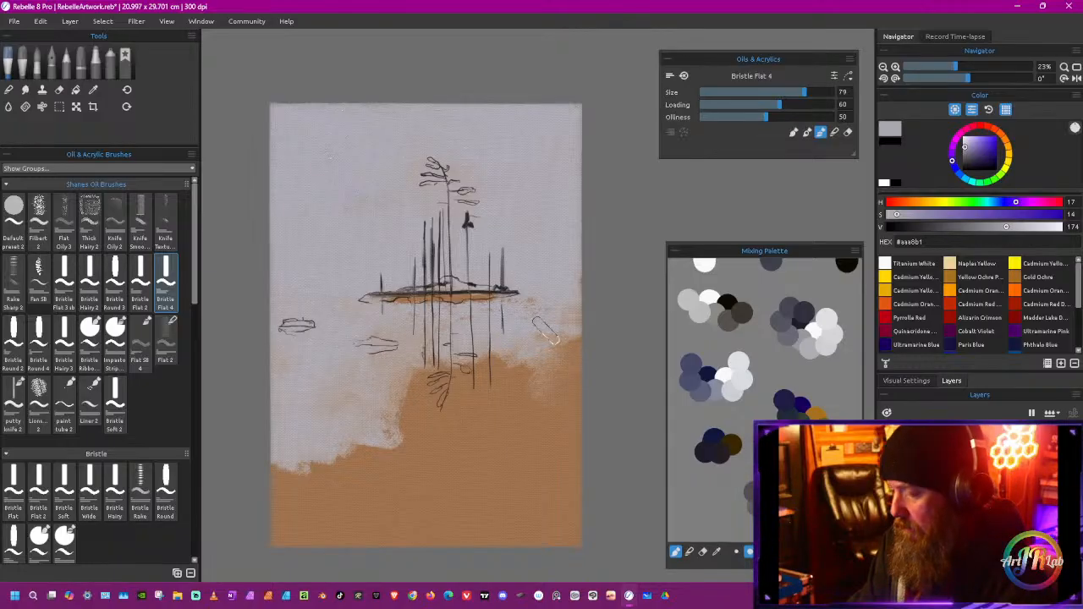
mouse_move(508, 311)
mouse_down()
mouse_move(474, 315)
mouse_move(490, 293)
mouse_move(444, 311)
mouse_up()
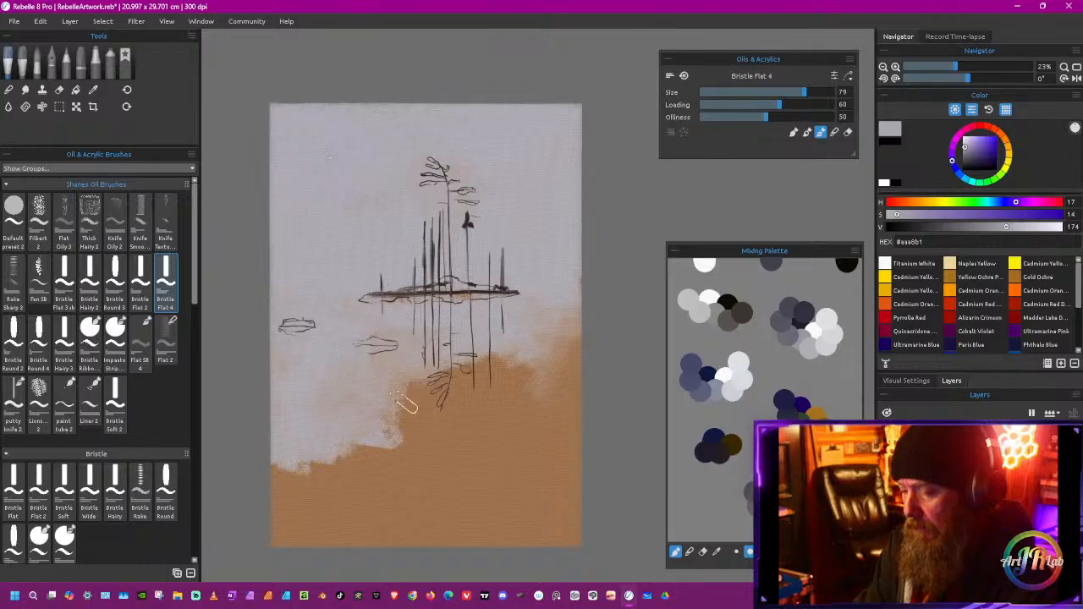
Step: Cover the remaining water down to the canvas's lower edge with violet-grey and blend out the brown patches
mouse_move(423, 385)
mouse_down()
mouse_move(395, 438)
mouse_move(498, 361)
mouse_move(513, 365)
mouse_move(449, 396)
mouse_move(430, 434)
mouse_move(582, 332)
mouse_move(571, 324)
mouse_move(537, 349)
mouse_move(565, 326)
mouse_move(496, 373)
mouse_move(541, 366)
mouse_move(501, 429)
mouse_move(483, 411)
mouse_move(464, 445)
mouse_move(454, 416)
mouse_move(431, 447)
mouse_up()
mouse_move(572, 397)
mouse_down()
mouse_move(578, 368)
mouse_move(558, 436)
mouse_move(548, 415)
mouse_move(528, 455)
mouse_move(512, 440)
mouse_move(453, 467)
mouse_up()
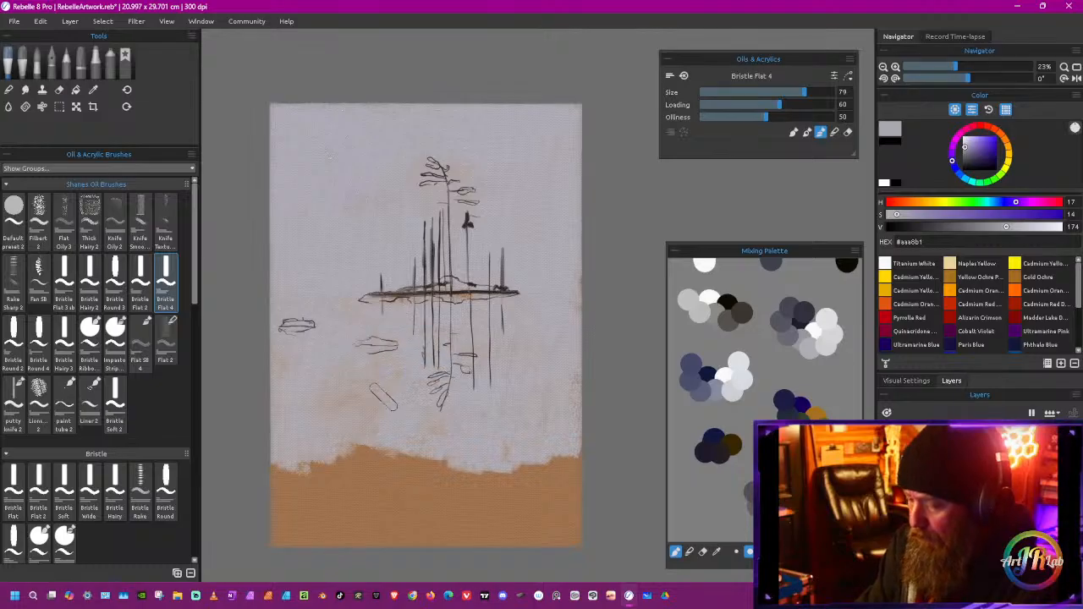
mouse_move(269, 467)
mouse_down()
mouse_move(281, 512)
mouse_move(294, 502)
mouse_move(276, 551)
mouse_move(326, 499)
mouse_up()
mouse_move(356, 453)
mouse_down()
mouse_move(311, 531)
mouse_move(410, 461)
mouse_move(344, 539)
mouse_move(448, 466)
mouse_move(392, 511)
mouse_move(378, 541)
mouse_move(457, 482)
mouse_move(425, 542)
mouse_move(522, 471)
mouse_move(460, 545)
mouse_move(571, 456)
mouse_move(557, 467)
mouse_move(578, 462)
mouse_move(559, 501)
mouse_move(502, 554)
mouse_move(569, 519)
mouse_move(579, 538)
mouse_move(297, 545)
mouse_up()
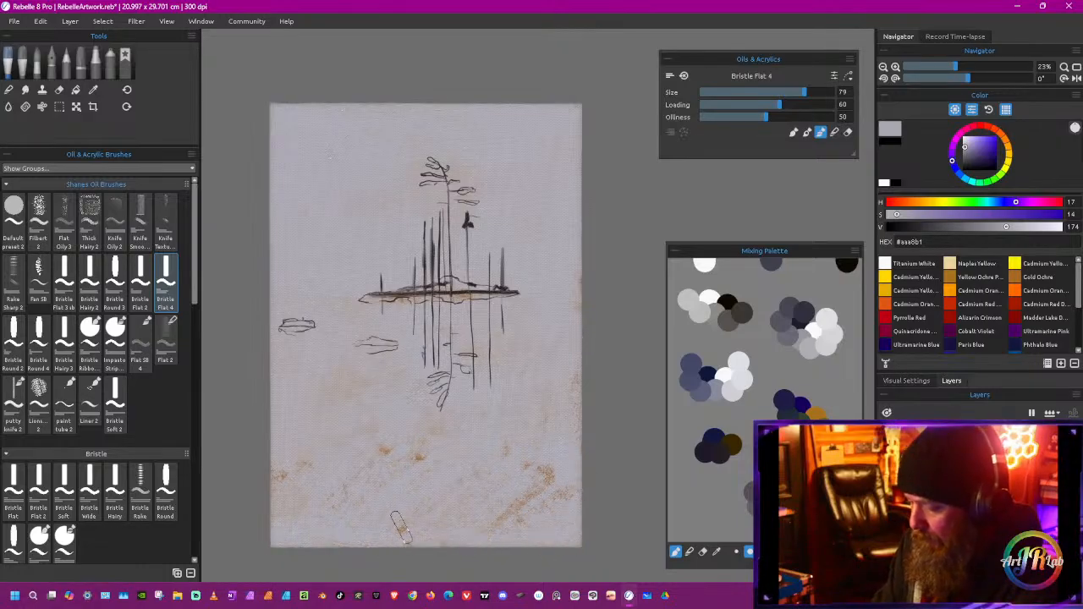
mouse_move(398, 529)
mouse_down()
mouse_move(492, 530)
mouse_move(560, 515)
mouse_move(534, 513)
mouse_move(560, 487)
mouse_move(552, 477)
mouse_move(501, 457)
mouse_up()
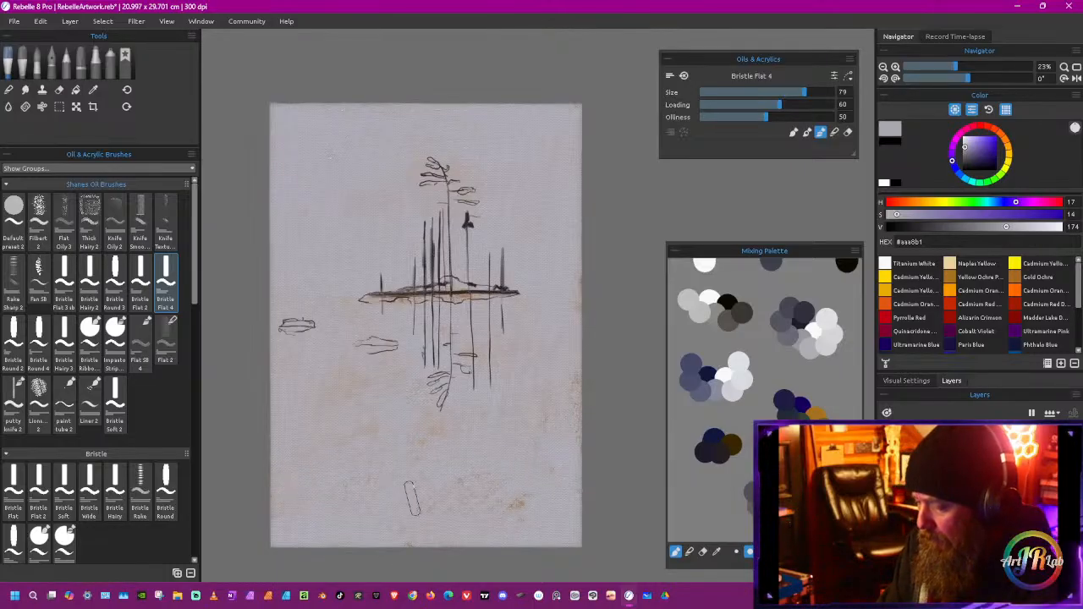
click(834, 131)
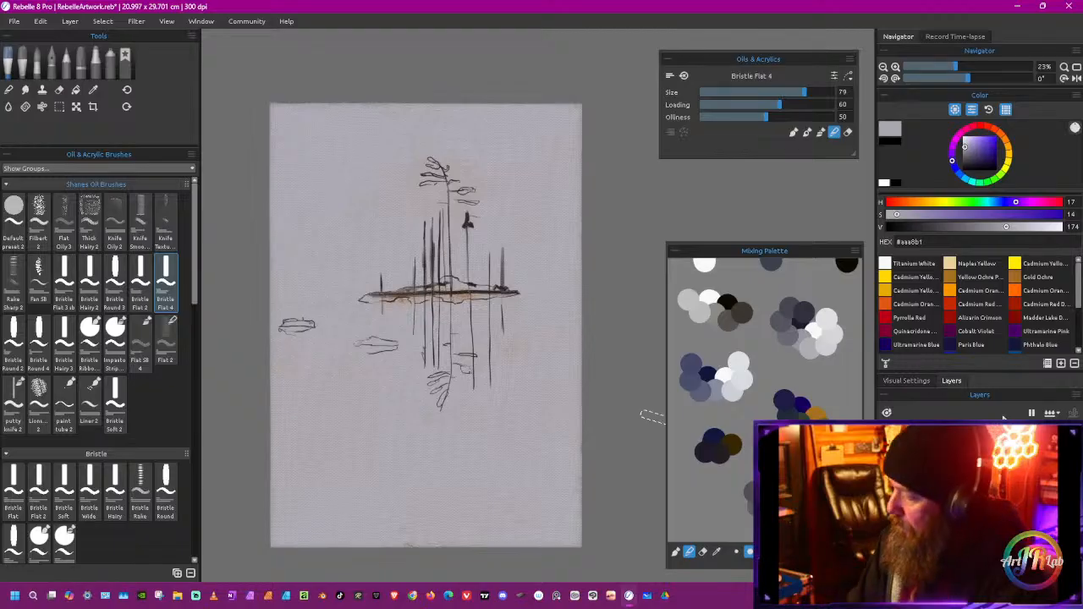
Step: Sample the dark warm grey from the mixing palette and lighten it to #8a8881, undoing both test strokes on the canvas
drag(1007, 229, 998, 232)
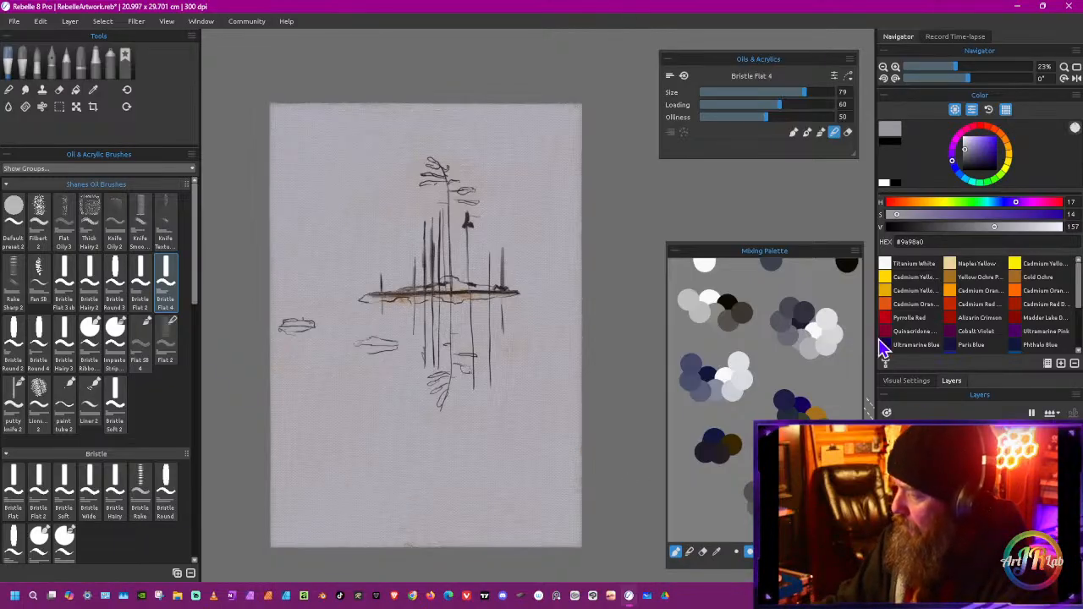
alt+click(731, 323)
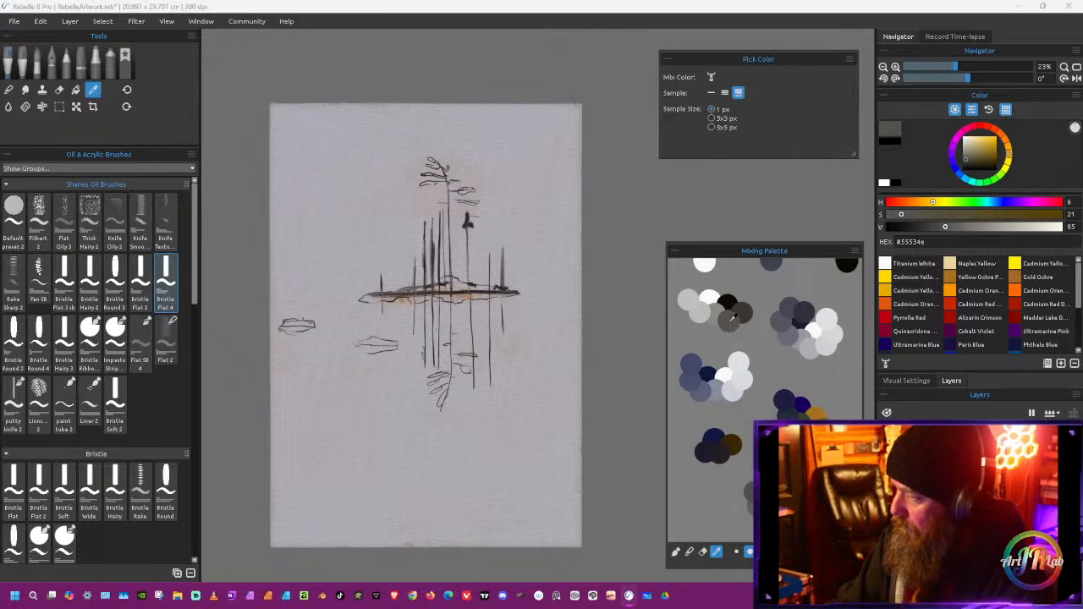
drag(948, 228, 968, 228)
drag(508, 211, 518, 240)
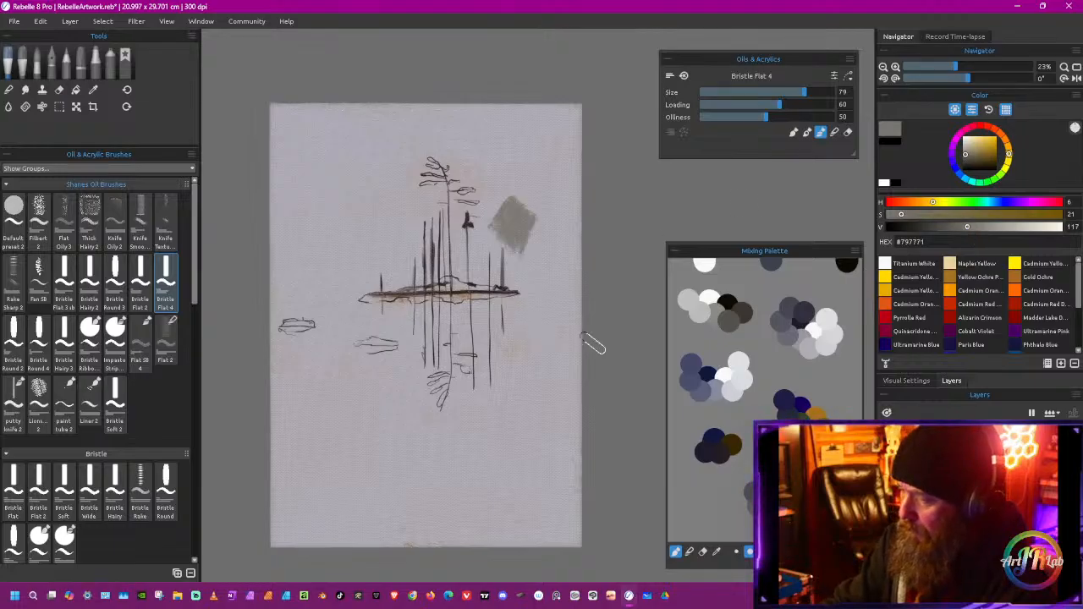
drag(970, 229, 980, 228)
key(ctrl+z)
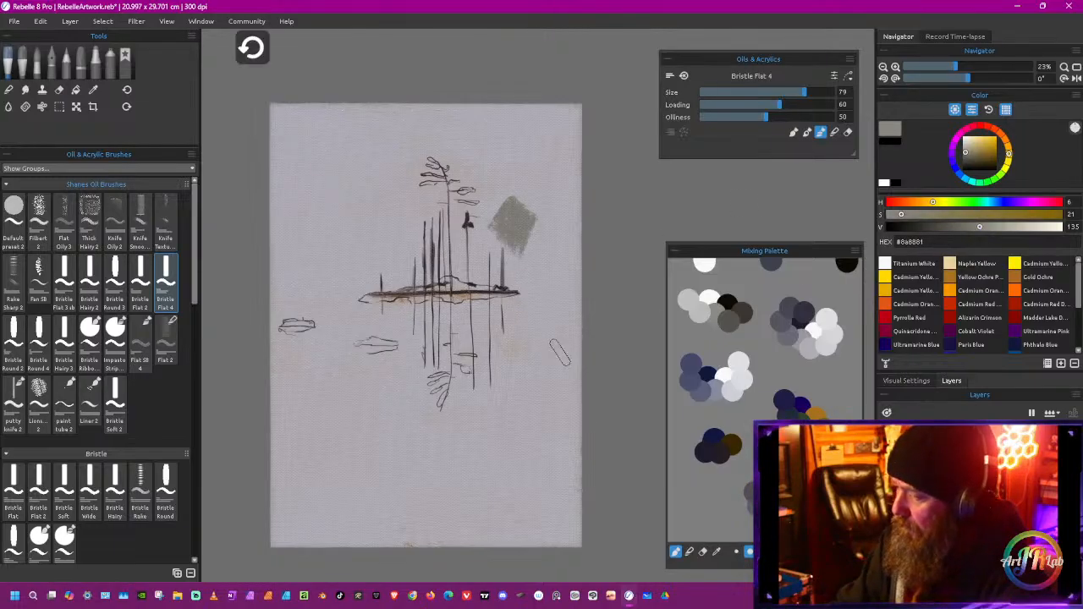
drag(565, 263, 563, 313)
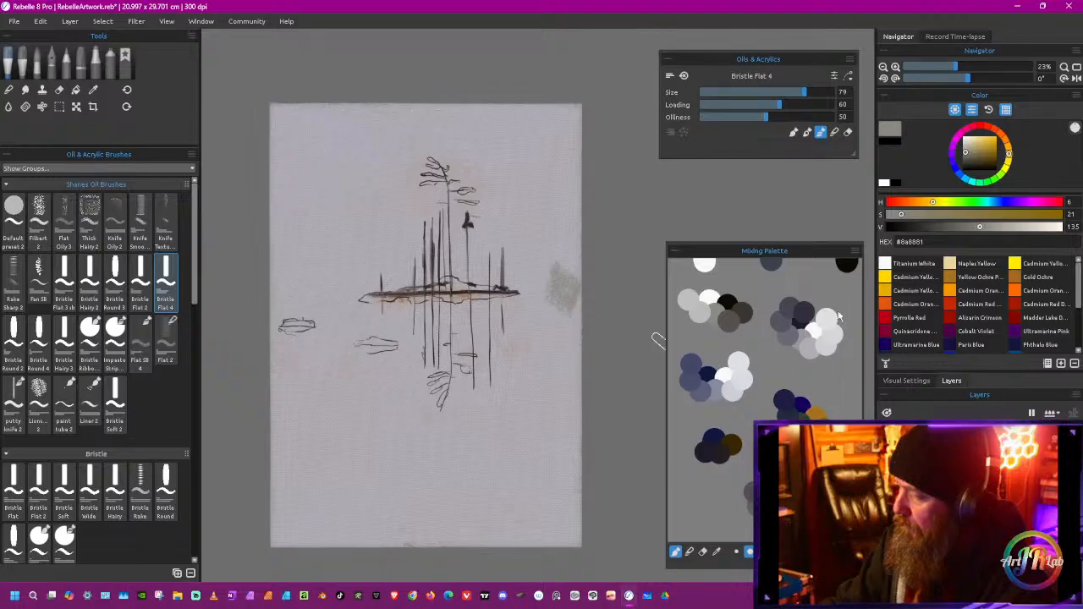
key(ctrl+z)
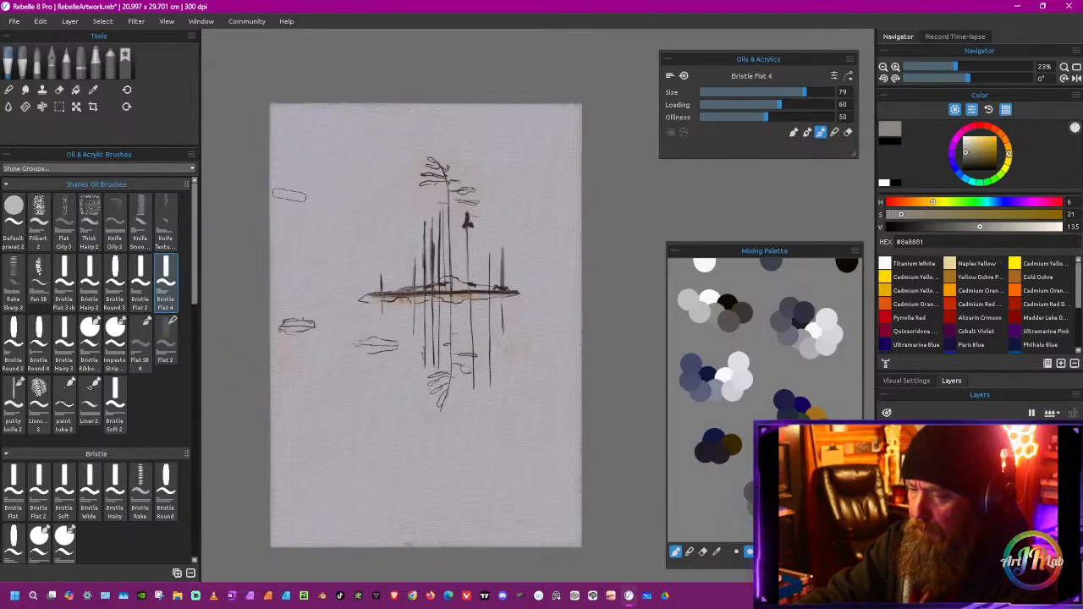
Step: Paint a misty warm-grey treeline across the horizon, taller at both canvas edges, and tidy its shoreline with the sampled water grey at brush size 42
mouse_move(286, 200)
mouse_down()
mouse_move(321, 215)
mouse_move(321, 197)
mouse_move(348, 209)
mouse_move(316, 198)
mouse_move(319, 176)
mouse_move(316, 194)
mouse_move(289, 178)
mouse_move(282, 215)
mouse_move(337, 215)
mouse_move(339, 201)
mouse_move(329, 205)
mouse_move(374, 200)
mouse_move(361, 203)
mouse_move(373, 209)
mouse_move(279, 213)
mouse_move(280, 230)
mouse_move(363, 235)
mouse_move(281, 239)
mouse_move(384, 222)
mouse_up()
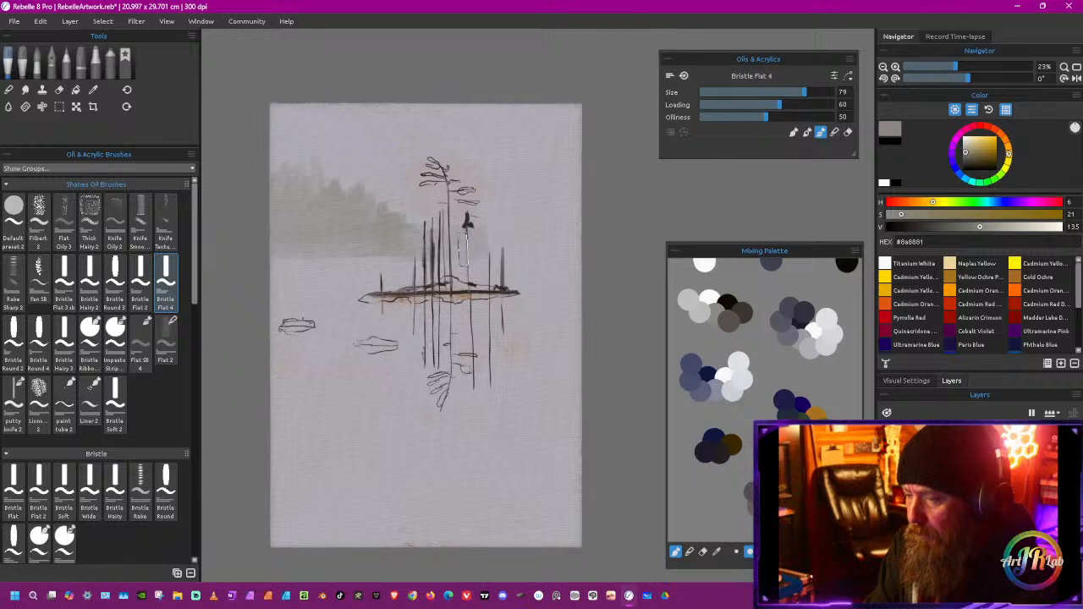
mouse_move(508, 254)
mouse_down()
mouse_move(506, 222)
mouse_move(503, 241)
mouse_move(453, 252)
mouse_up()
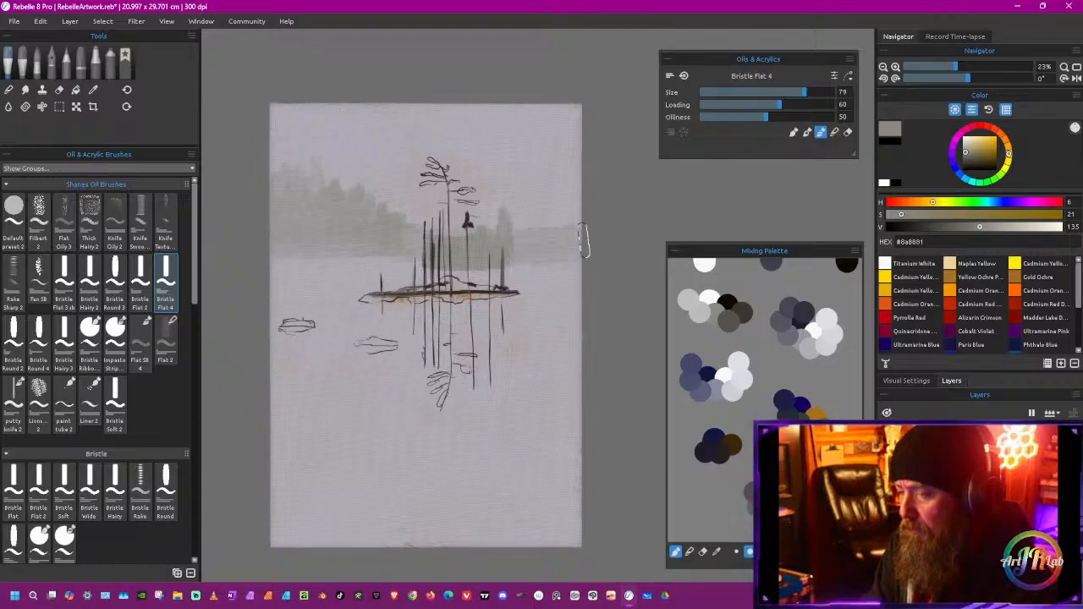
mouse_move(565, 227)
mouse_down()
mouse_move(570, 188)
mouse_move(572, 204)
mouse_up()
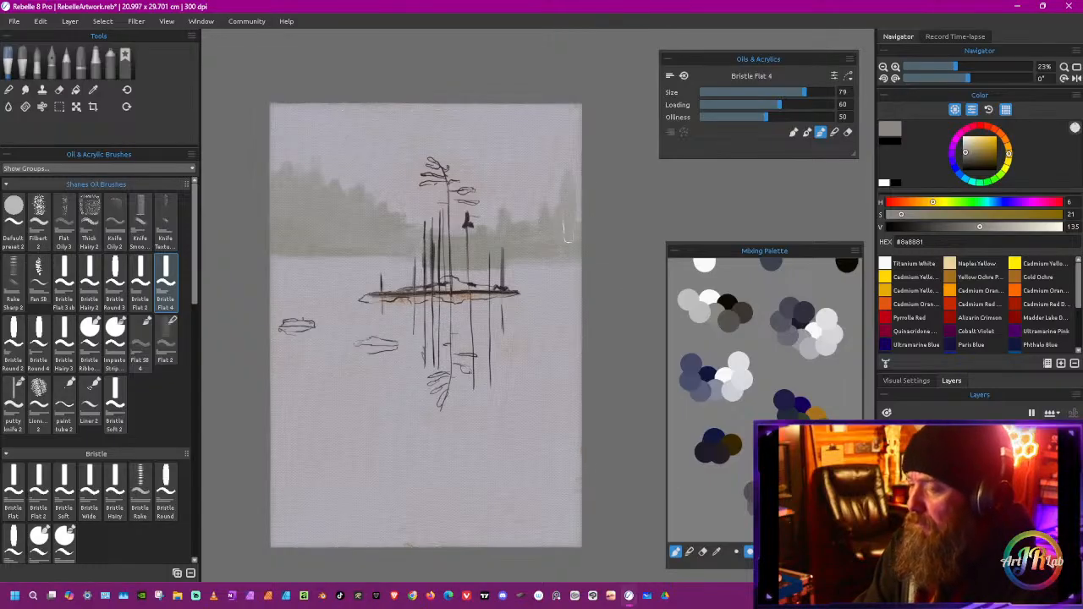
drag(549, 273, 524, 276)
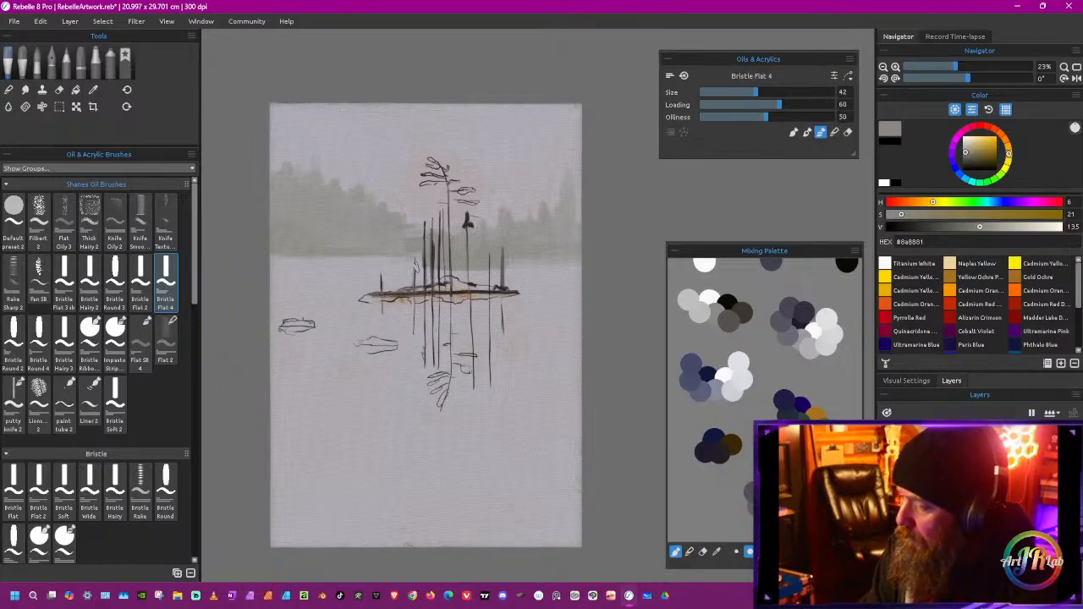
alt+click(400, 270)
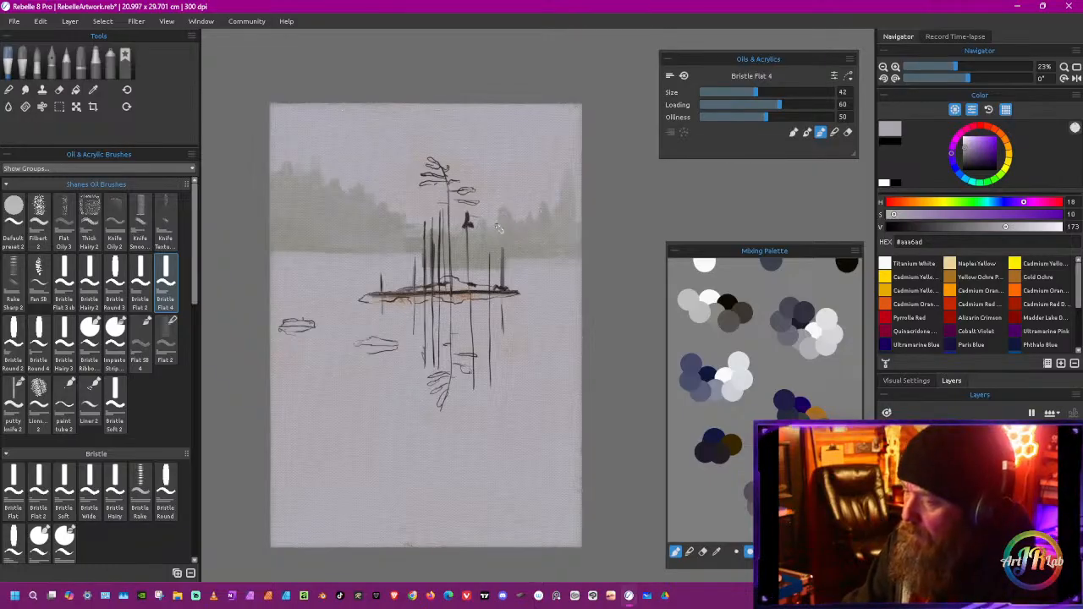
Step: Sample a grey from the treeline behind the right-hand trunks and lighten it to #b1afae
click(1009, 227)
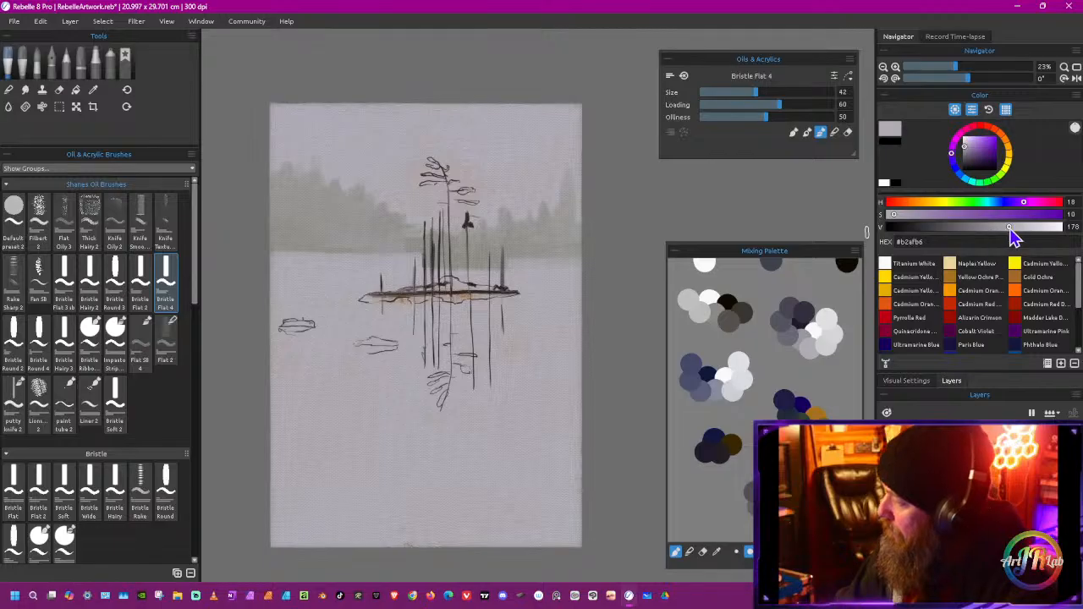
key(i)
click(524, 192)
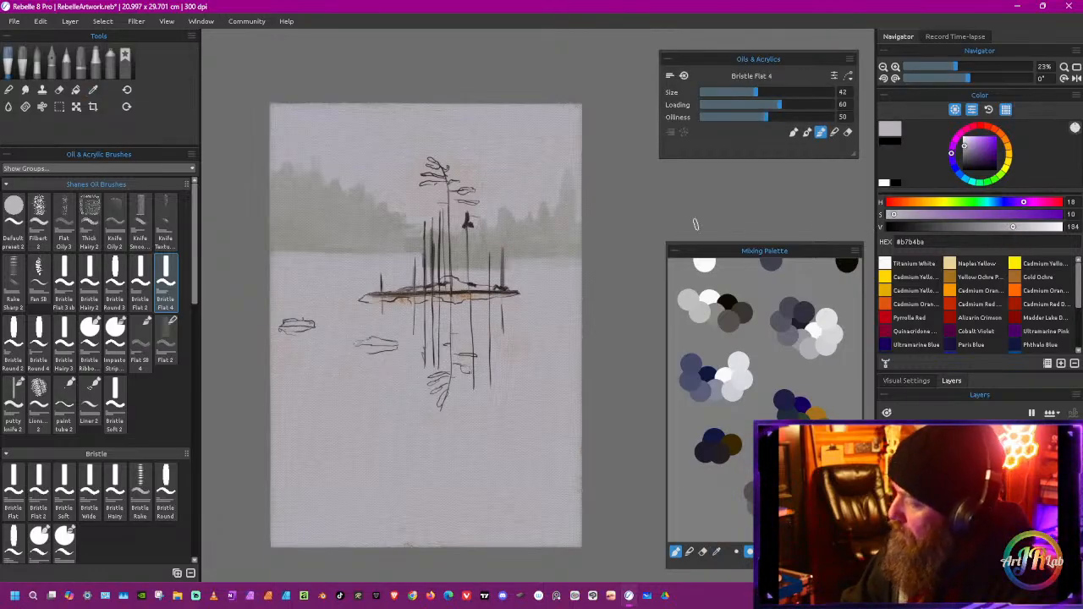
key(i)
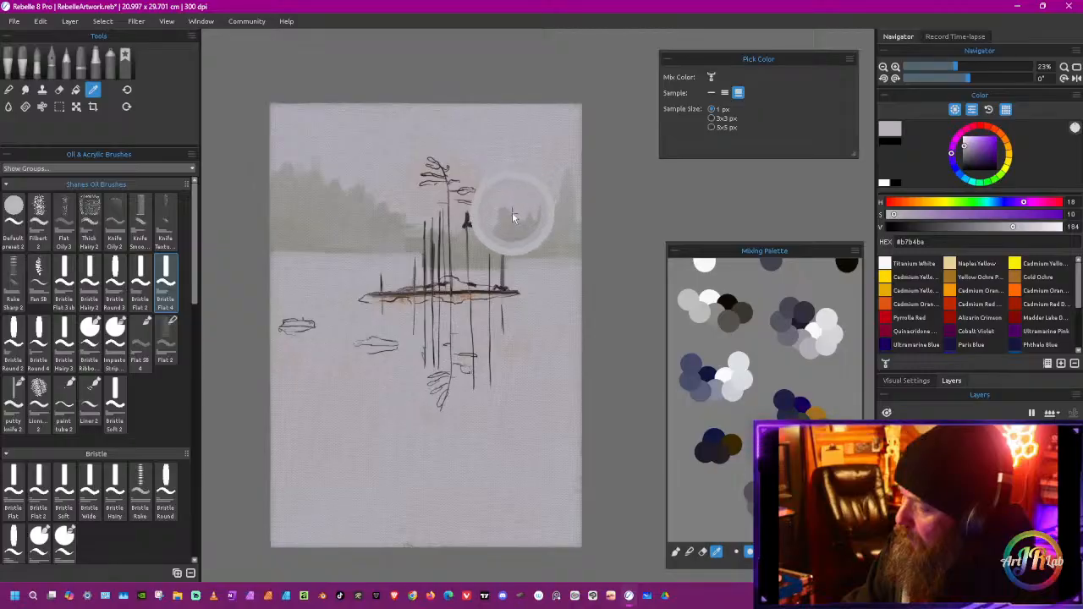
click(512, 211)
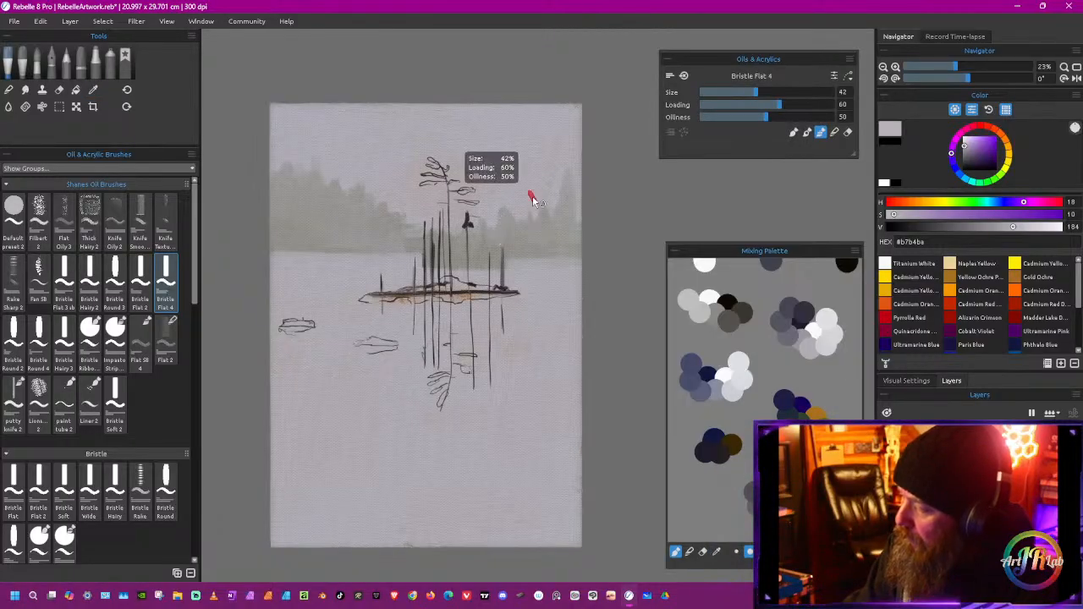
key(i)
click(512, 218)
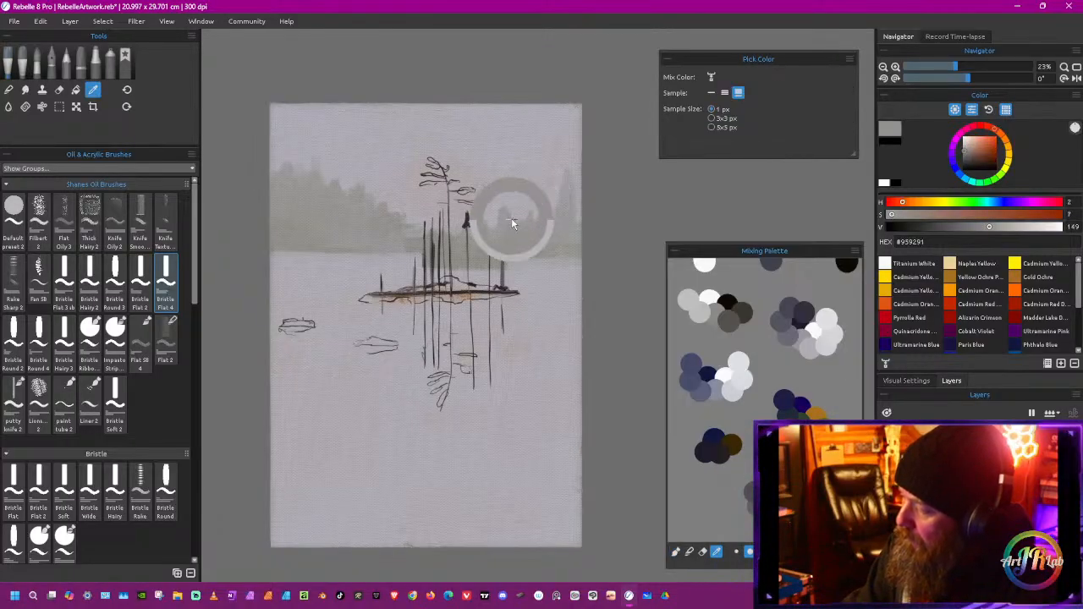
drag(992, 232, 999, 232)
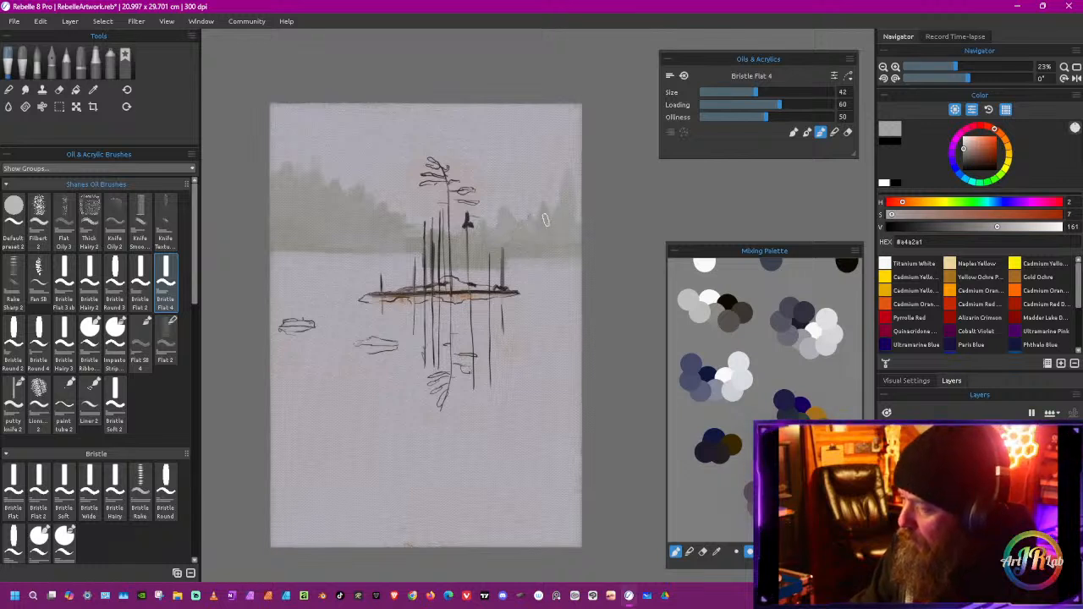
drag(997, 227, 1006, 226)
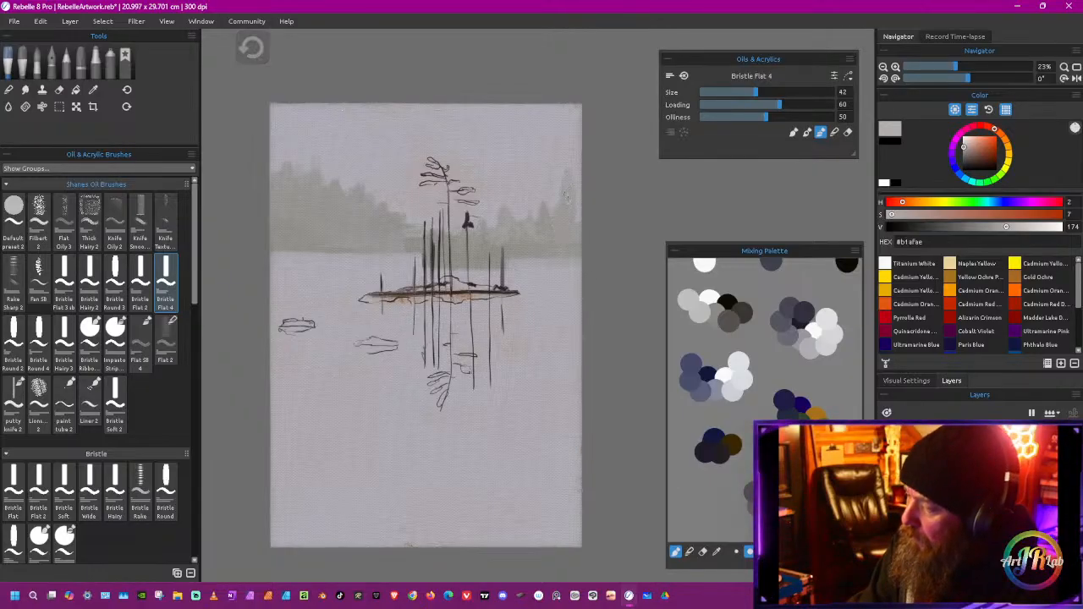
Step: Reduce the brush size to 30 and dab pale foliage highlights across the treeline left of the island
key(bracketleft)
key(bracketleft)
key(bracketleft)
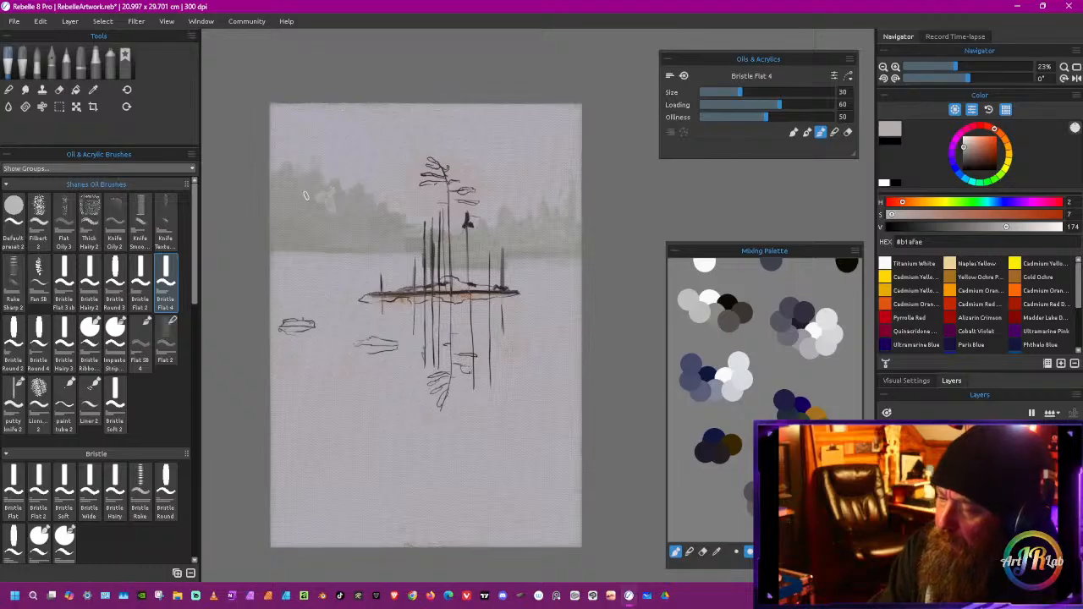
mouse_move(275, 199)
mouse_down()
mouse_move(281, 224)
mouse_move(380, 231)
mouse_up()
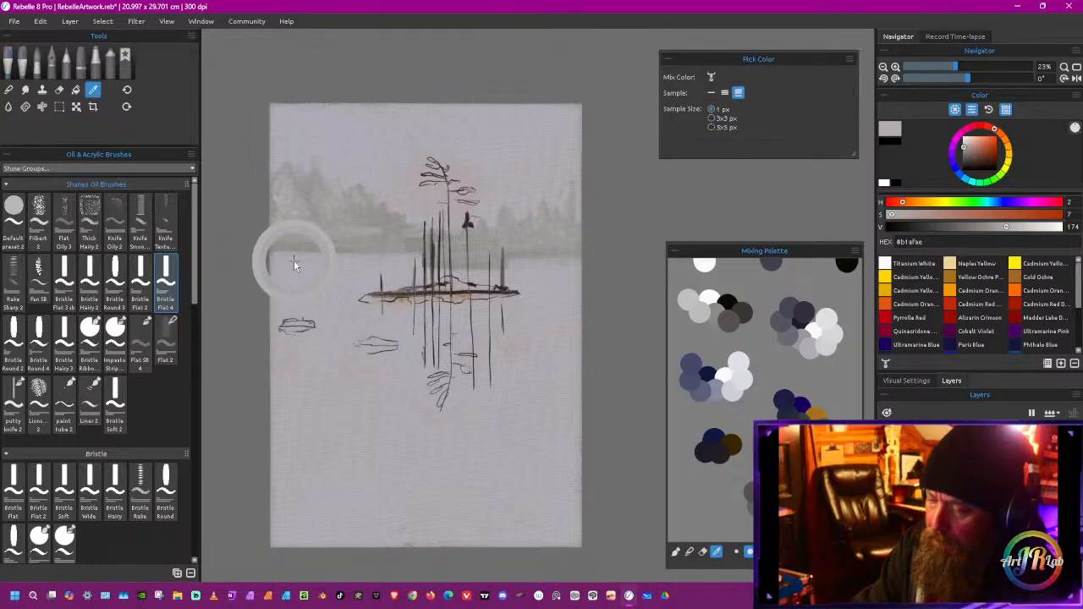
Step: Sample the water and treeline greys, darken the paint to #7d7c79 and dab small shadows into the trees right of the island
alt+click(294, 260)
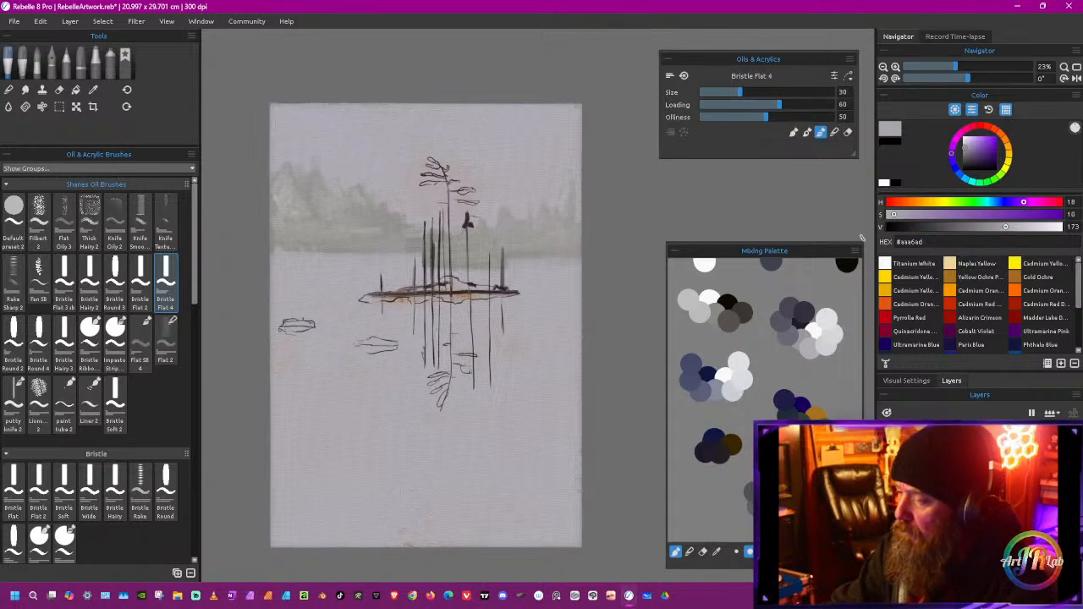
drag(1007, 232, 975, 236)
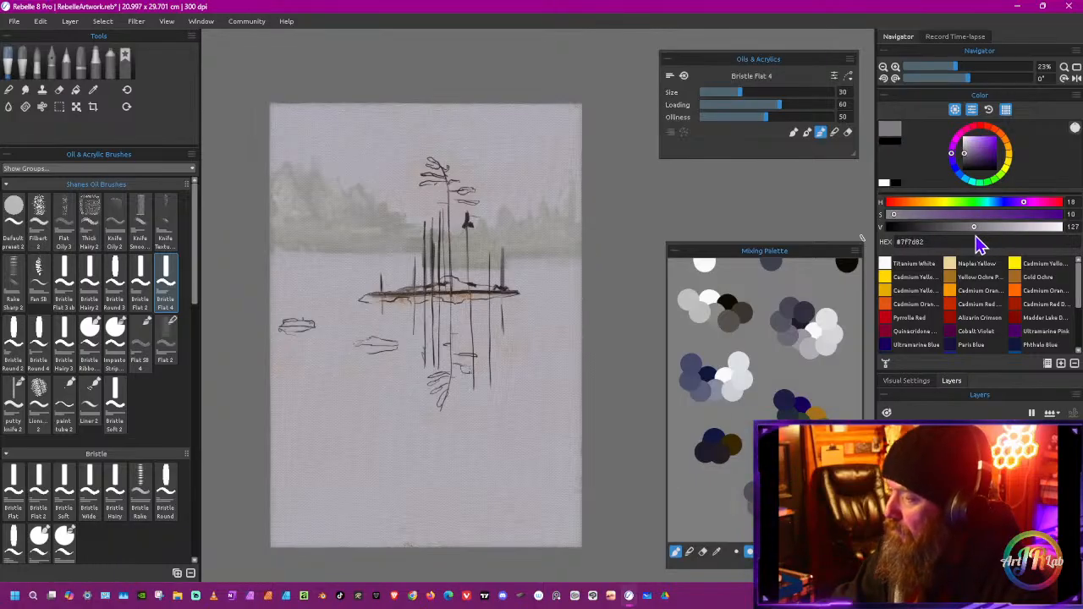
key(i)
click(367, 220)
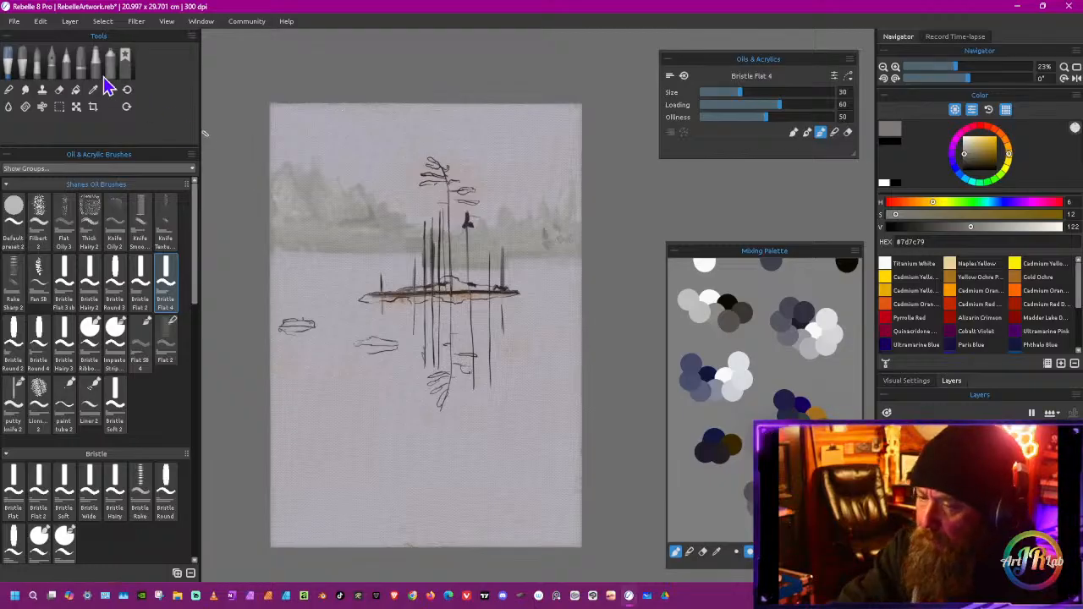
Step: Try the Thick Hairy 2 brush at size 45 for dark texture on the right-hand treeline, and undo its strokes
click(89, 220)
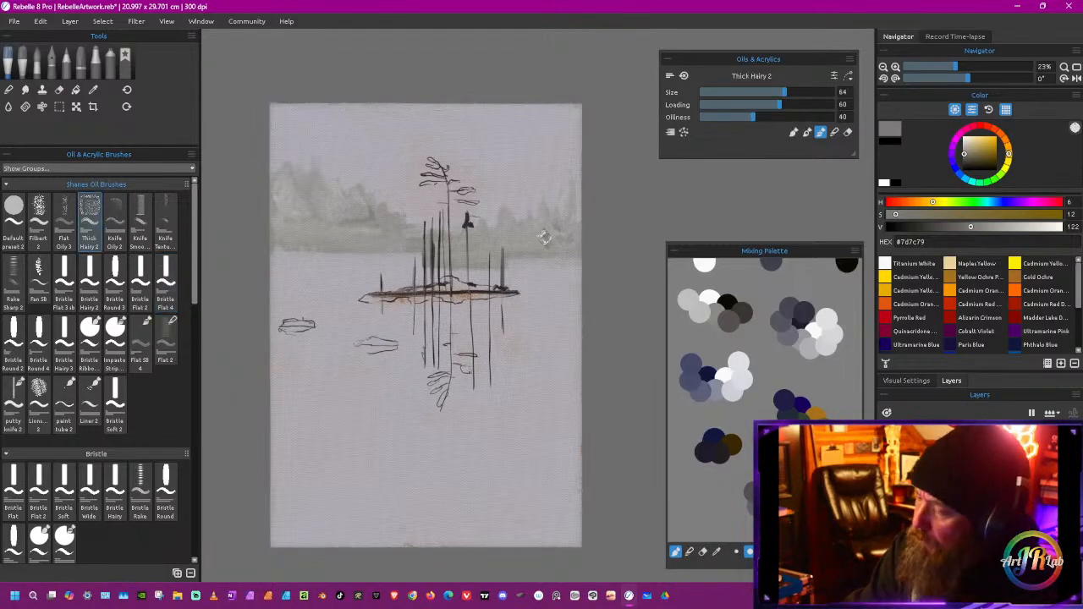
key([)
key([)
key([)
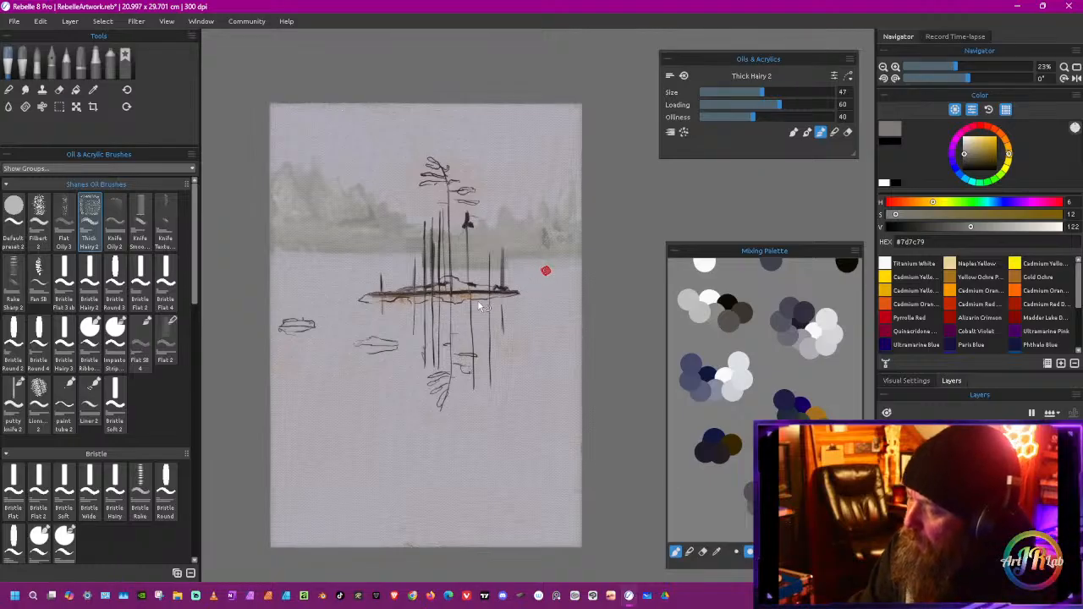
mouse_move(545, 227)
mouse_down()
mouse_move(515, 242)
mouse_move(523, 248)
mouse_up()
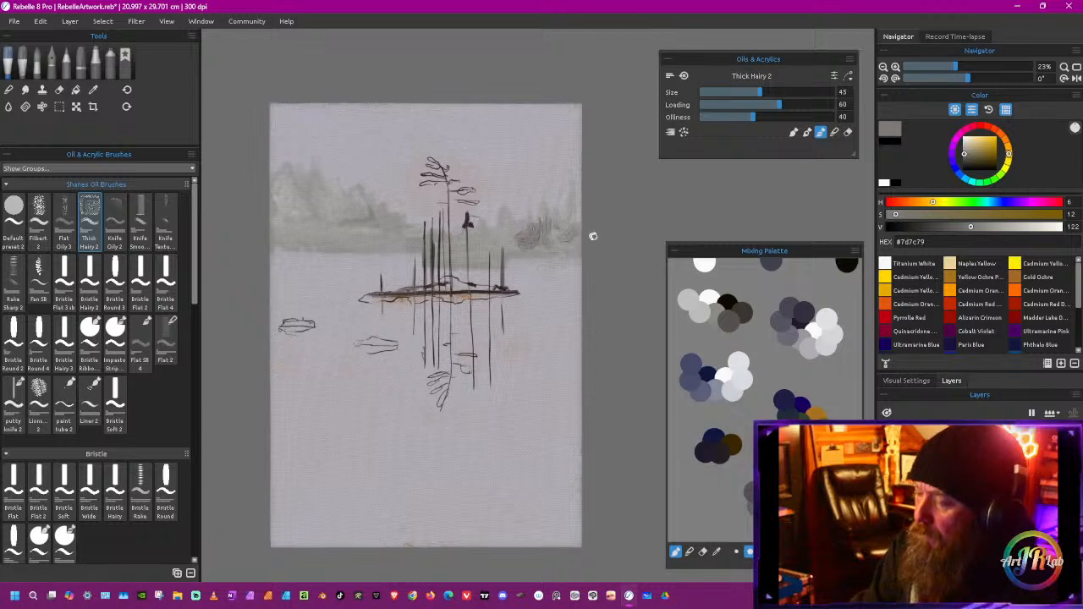
key(ctrl+z)
key(ctrl+z)
key(ctrl+z)
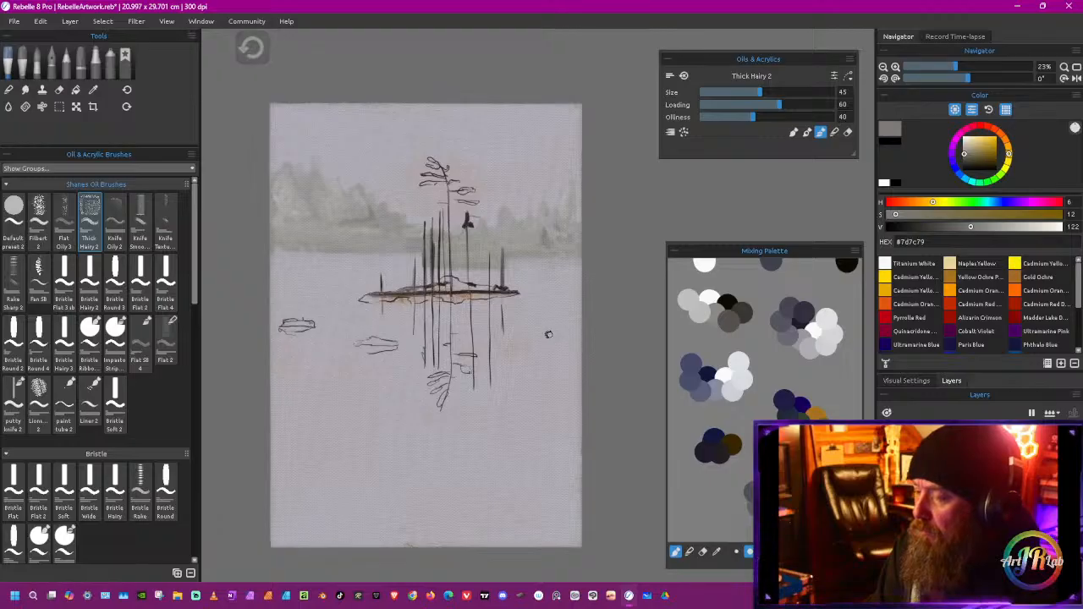
Step: Work darker tree shapes into both sides of the treeline with the Knife Oily 2 brush, and blend them into the mist
click(123, 222)
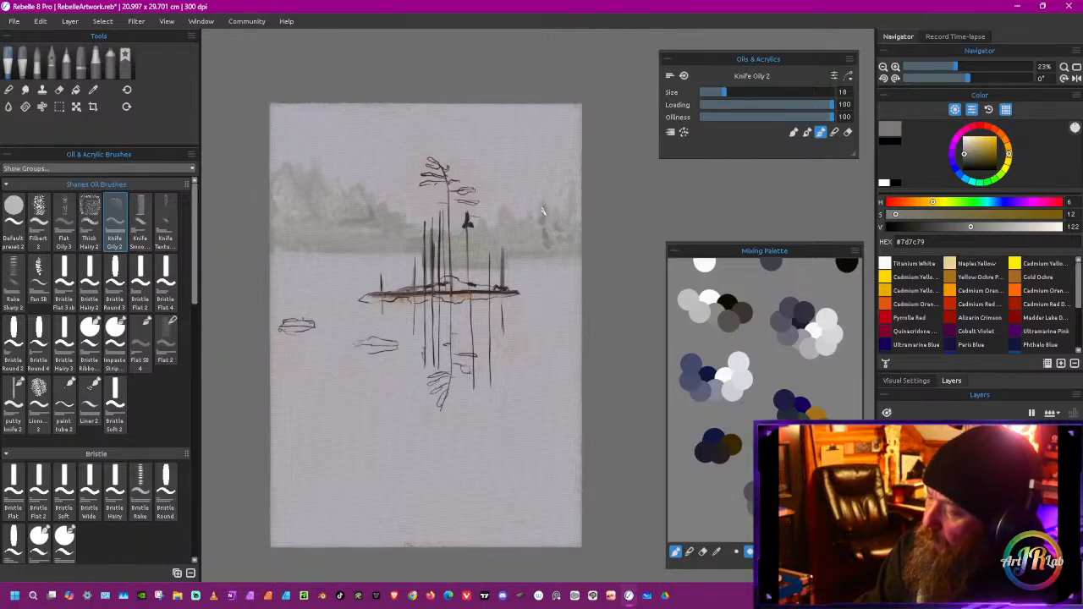
mouse_move(545, 211)
mouse_down()
mouse_move(533, 236)
mouse_move(505, 223)
mouse_move(498, 244)
mouse_up()
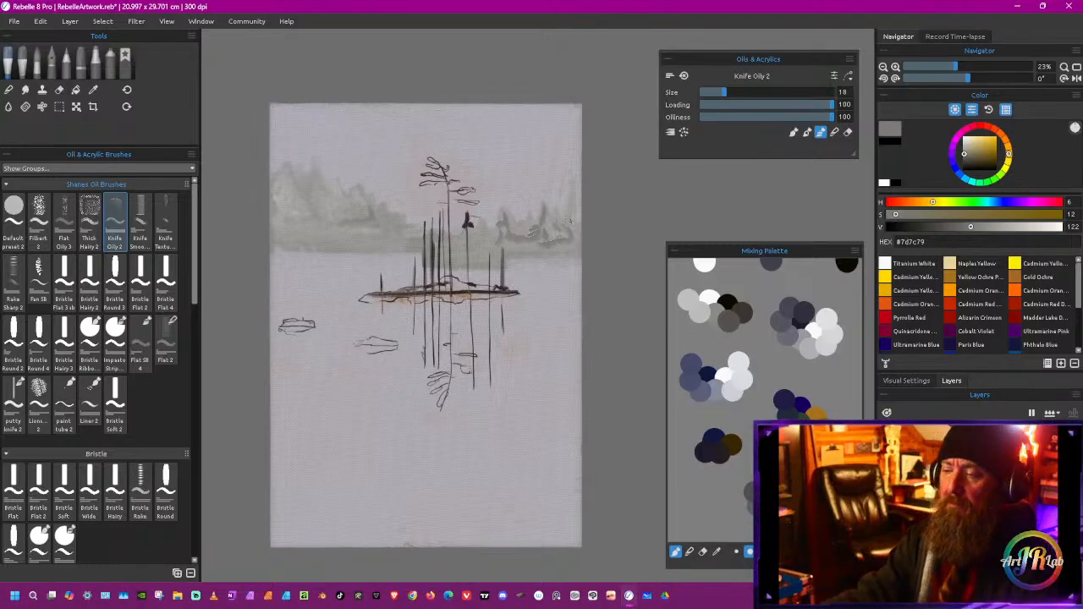
drag(955, 67, 949, 67)
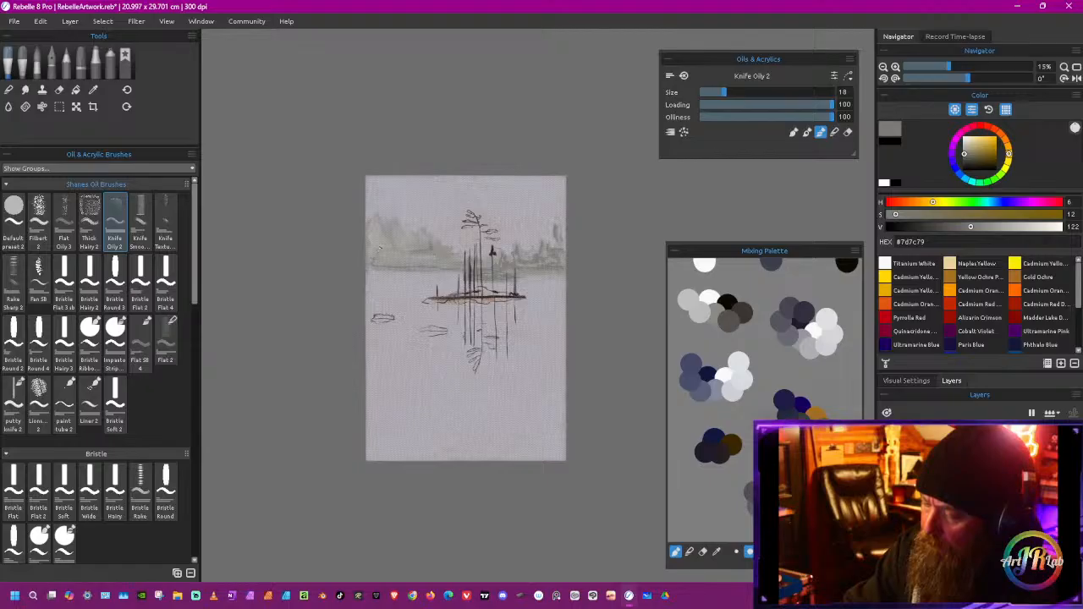
drag(422, 272, 457, 279)
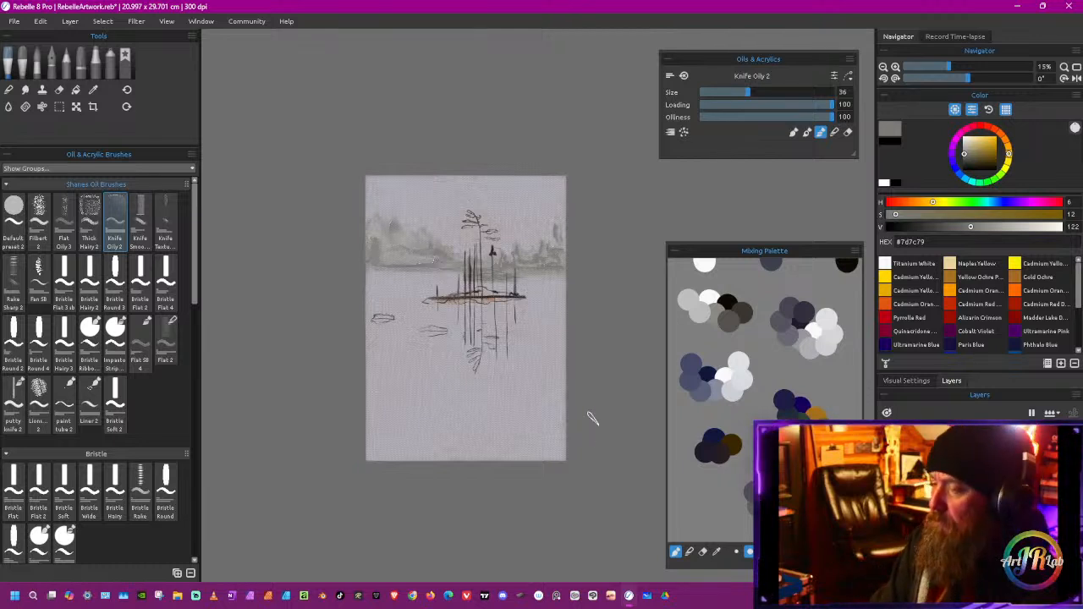
click(834, 131)
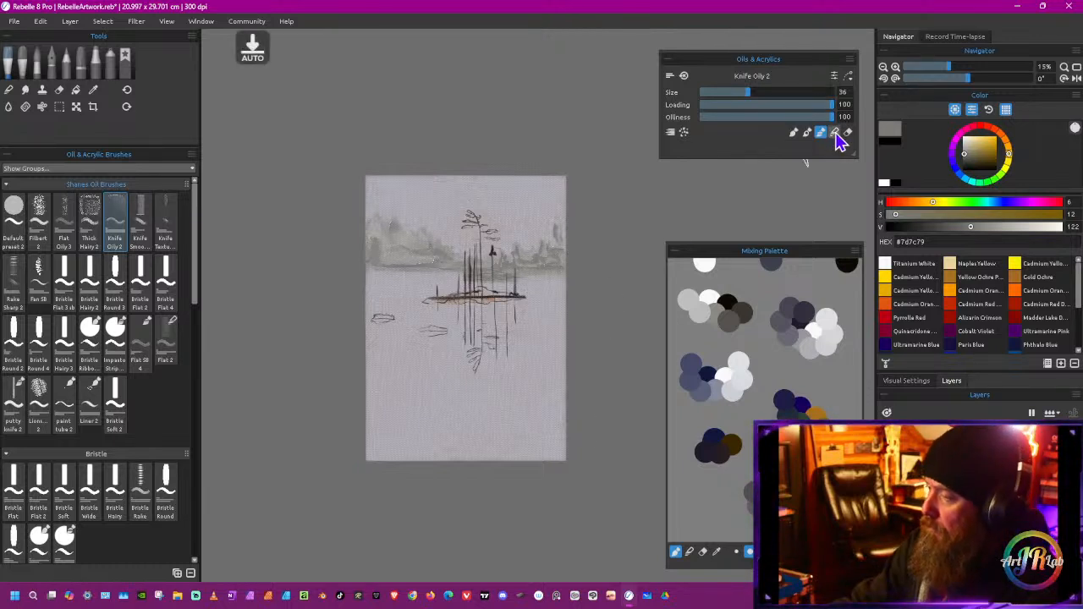
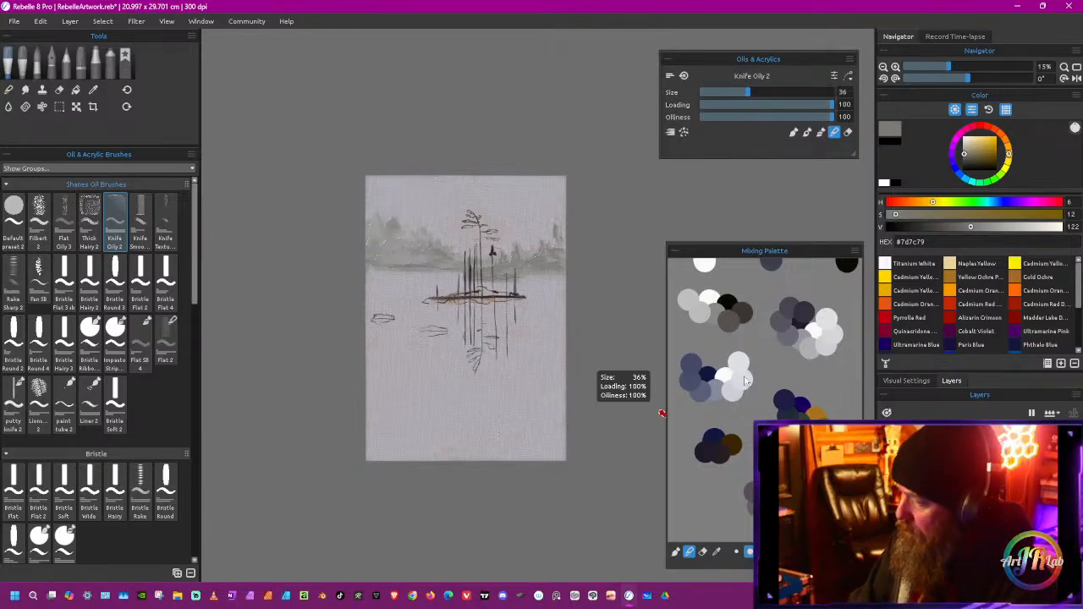
Step: Sample the foreground water grey, lighten it to #c5c0c7 and paint a pale textured patch in the canvas's lower left corner
key(i)
alt+click(533, 425)
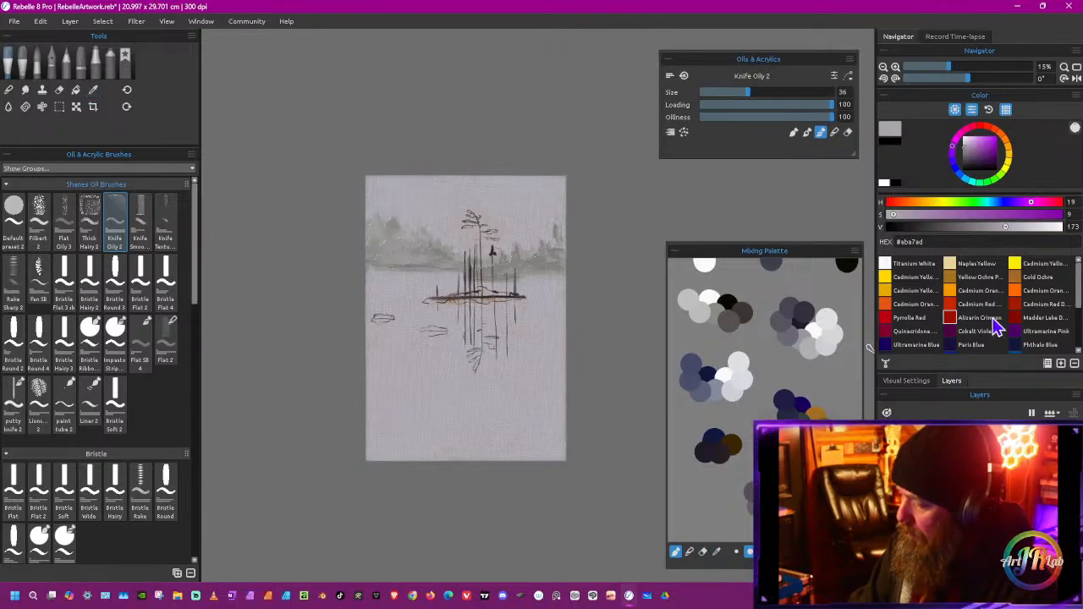
drag(1009, 228, 1022, 228)
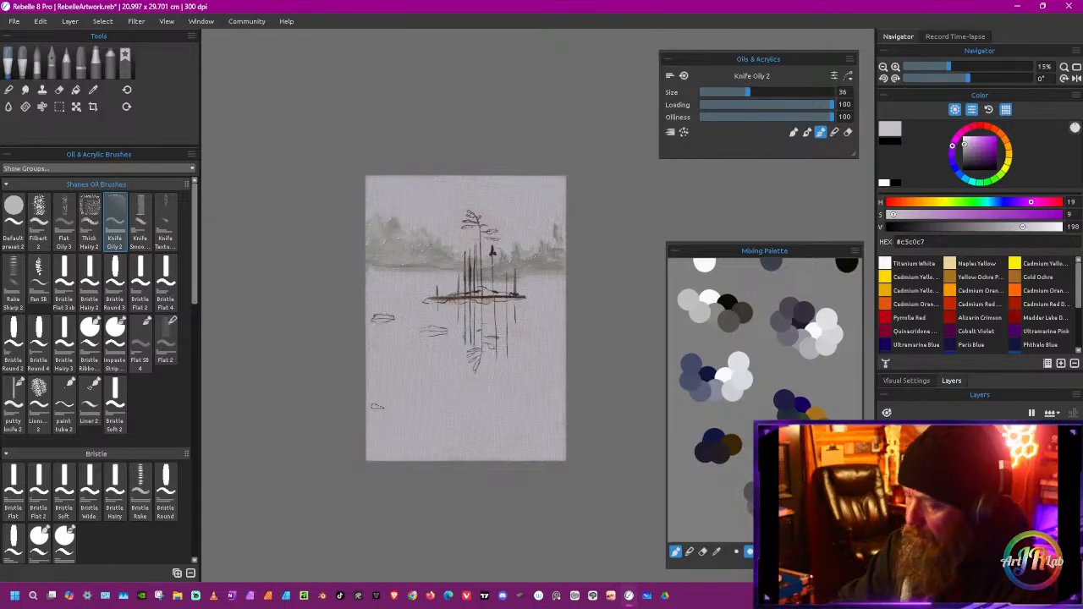
mouse_move(376, 450)
mouse_down()
mouse_move(374, 413)
mouse_move(372, 458)
mouse_move(378, 427)
mouse_move(389, 459)
mouse_move(416, 429)
mouse_move(420, 454)
mouse_move(398, 446)
mouse_move(407, 429)
mouse_move(407, 456)
mouse_move(434, 454)
mouse_up()
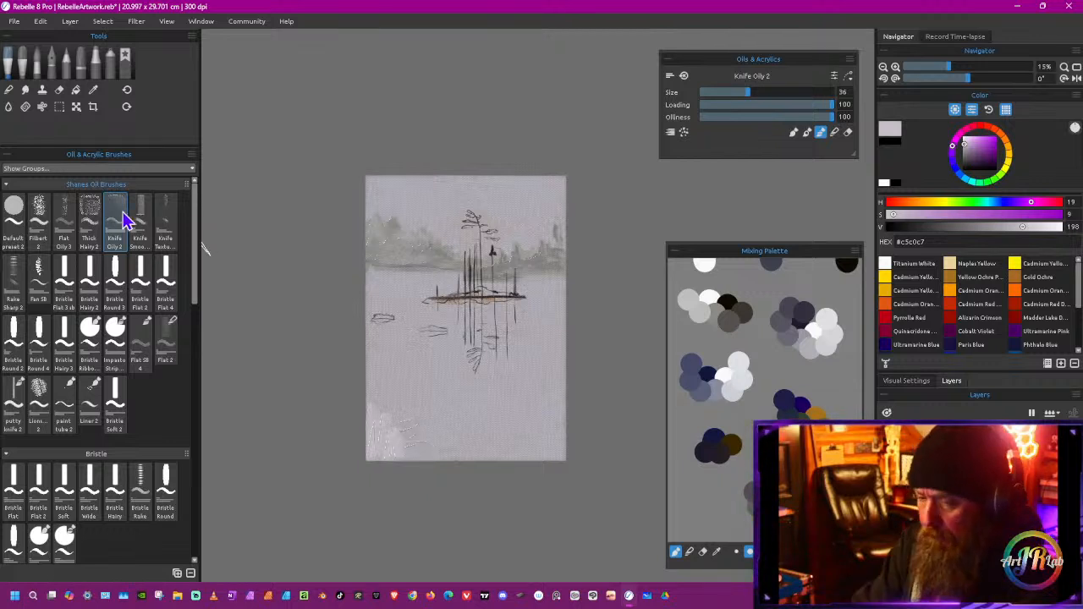
Step: Paint pale lilac-grey strokes across the foreground water with the Flat Oily 3 brush and blend them smoothly into the lake
click(68, 215)
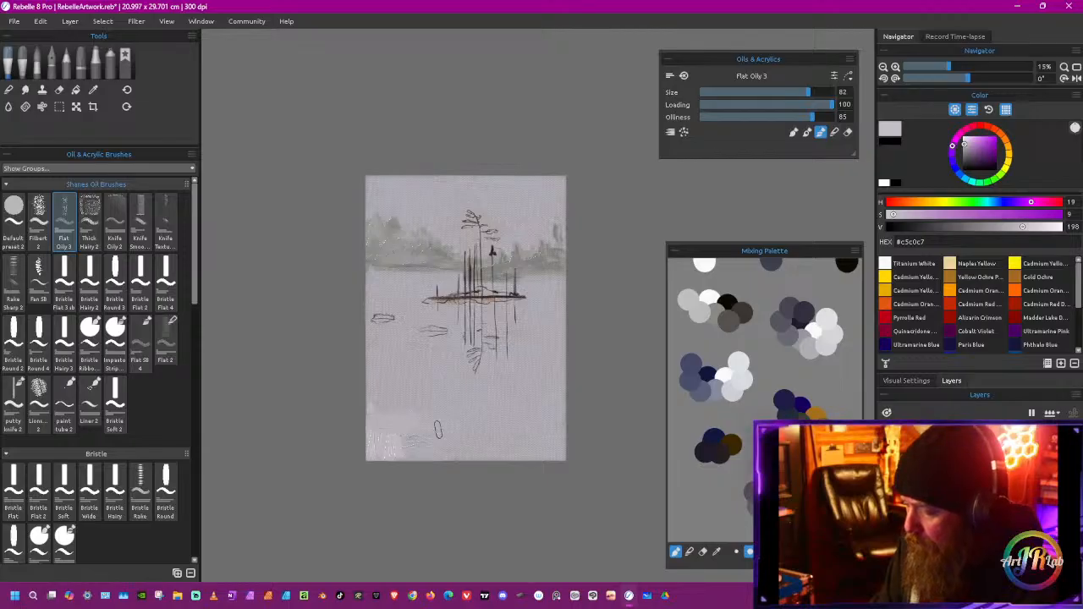
click(1037, 227)
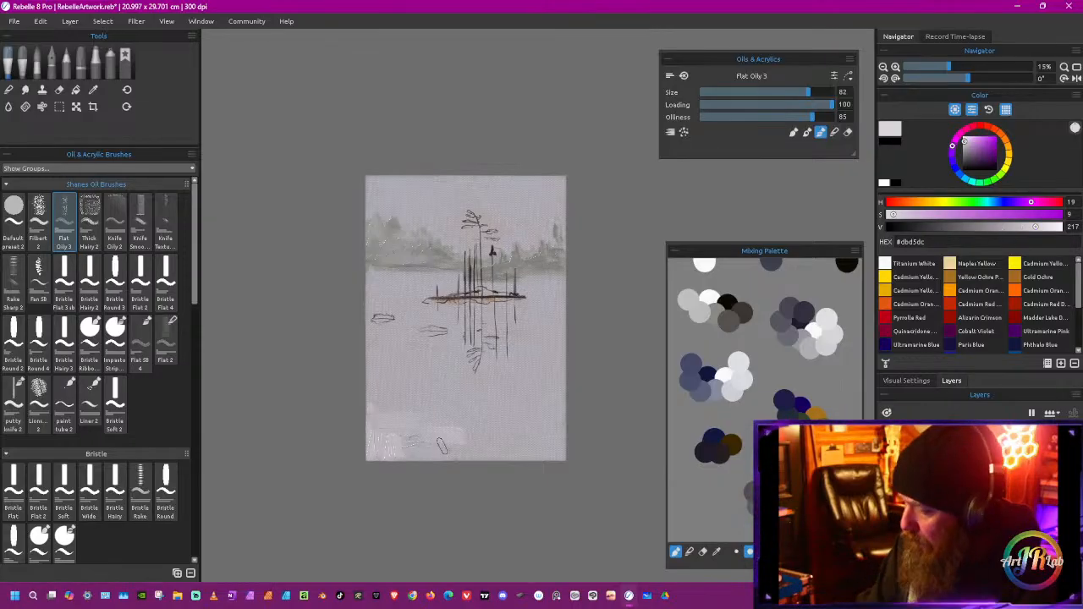
mouse_move(441, 446)
mouse_down()
mouse_move(373, 451)
mouse_move(400, 444)
mouse_move(401, 413)
mouse_move(376, 417)
mouse_move(400, 420)
mouse_move(370, 440)
mouse_move(433, 439)
mouse_move(374, 452)
mouse_move(461, 452)
mouse_move(449, 454)
mouse_move(419, 450)
mouse_move(411, 435)
mouse_move(436, 423)
mouse_move(571, 415)
mouse_move(540, 427)
mouse_move(558, 443)
mouse_move(464, 453)
mouse_up()
click(1031, 228)
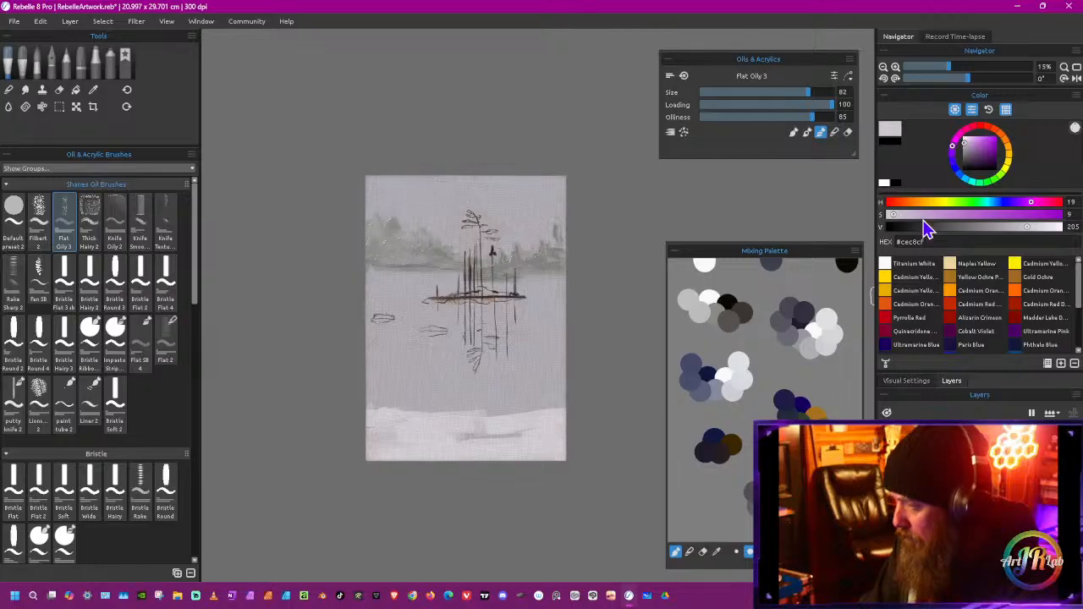
click(834, 133)
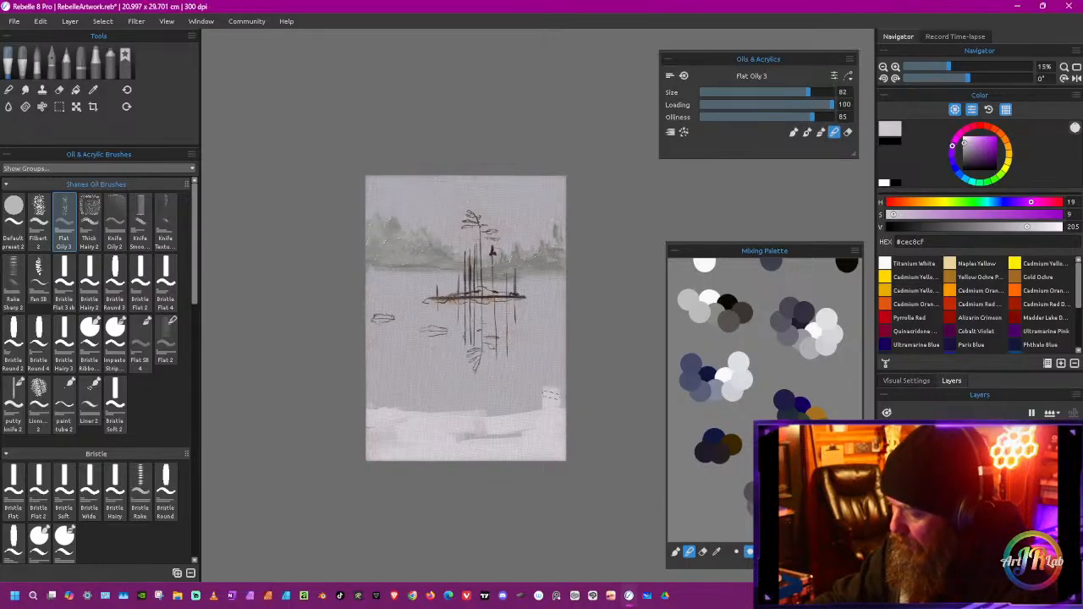
mouse_move(535, 420)
mouse_down()
mouse_move(502, 438)
mouse_move(485, 428)
mouse_move(468, 441)
mouse_move(448, 424)
mouse_move(416, 446)
mouse_move(375, 426)
mouse_move(367, 435)
mouse_move(375, 399)
mouse_move(382, 412)
mouse_move(399, 396)
mouse_move(420, 419)
mouse_move(446, 401)
mouse_move(457, 417)
mouse_move(476, 400)
mouse_move(489, 420)
mouse_move(515, 388)
mouse_move(558, 389)
mouse_up()
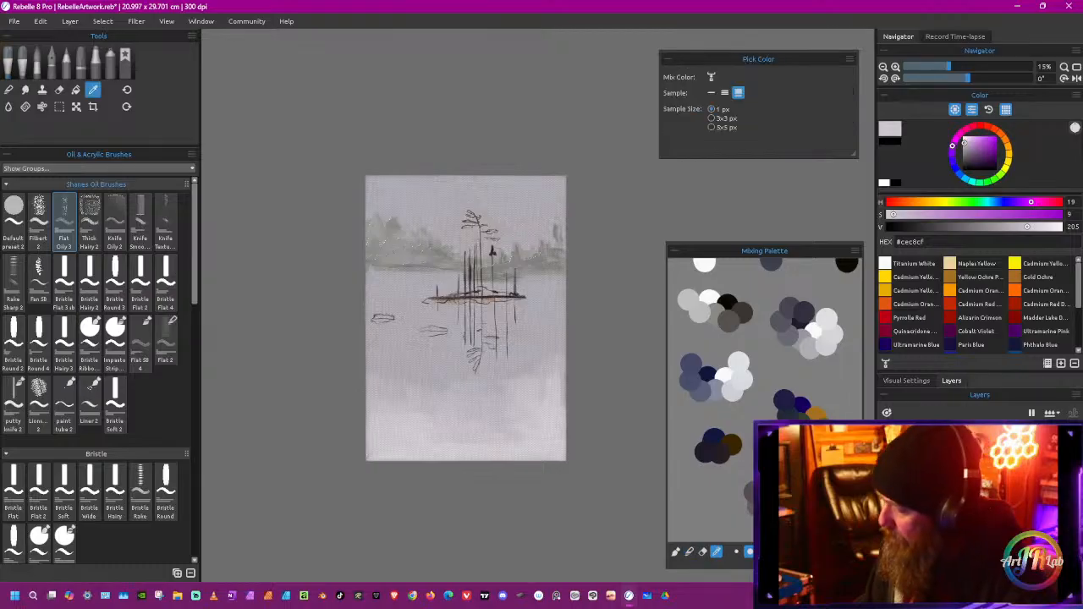
Step: Try blocking in the island with dark blue #212e3a sampled from the mixing palette and lighter blue #3e495b
alt+click(792, 412)
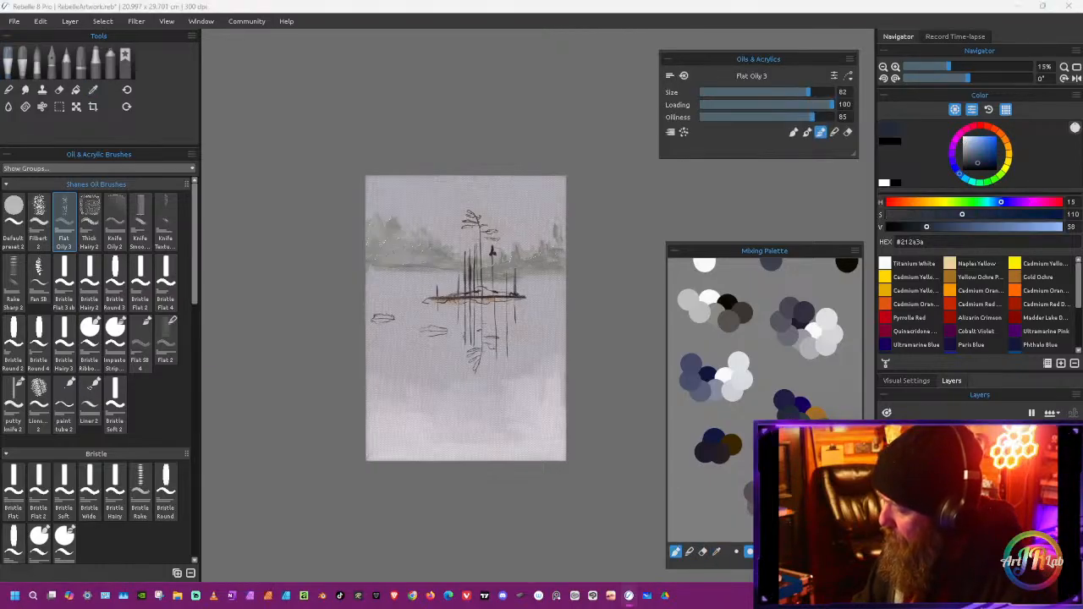
click(855, 251)
click(864, 264)
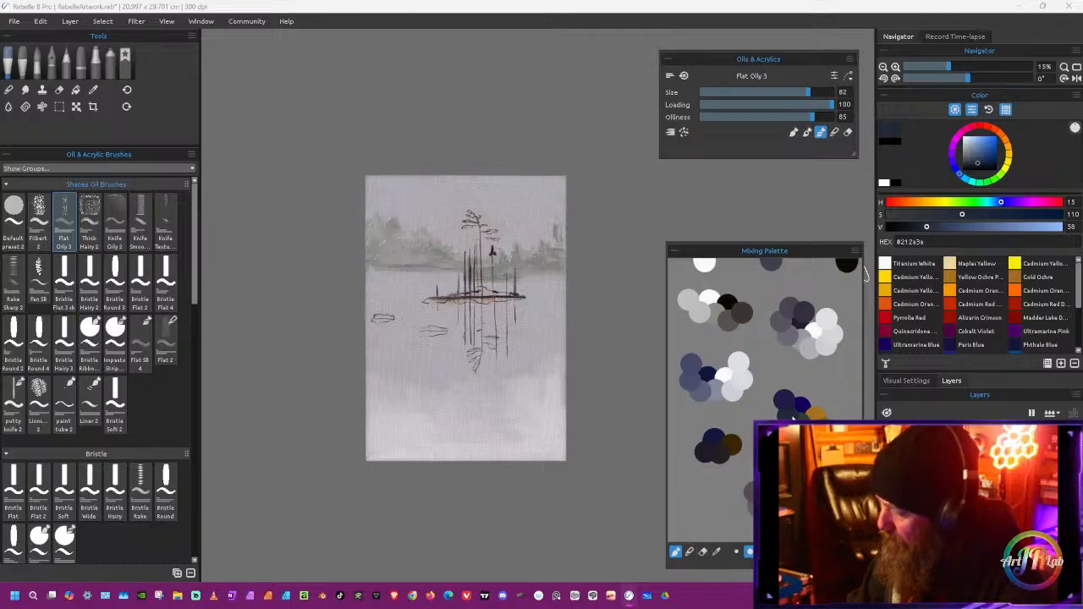
key(alt)
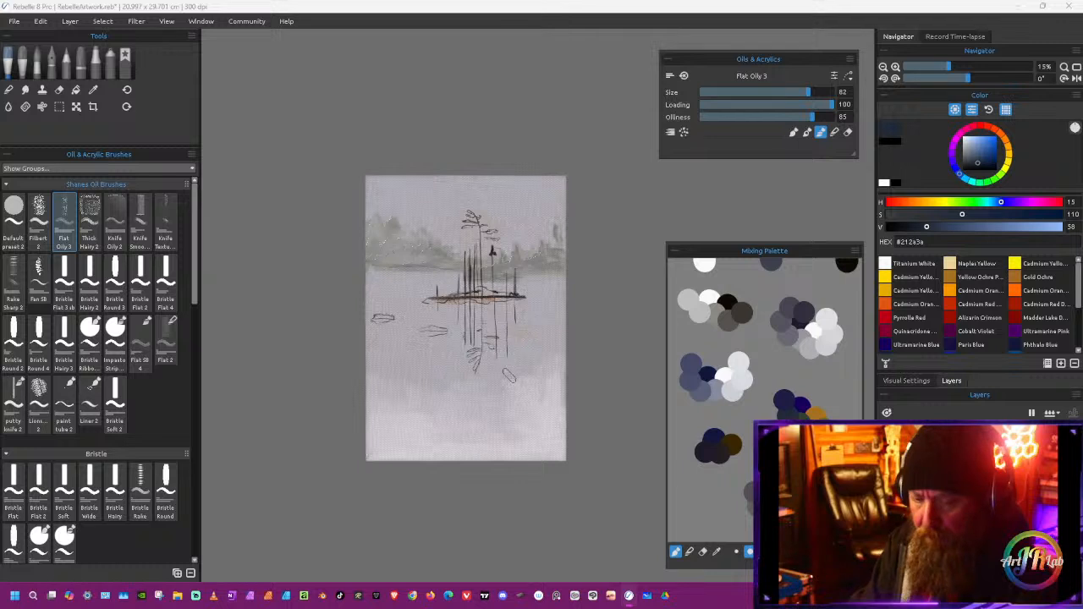
drag(512, 382, 482, 391)
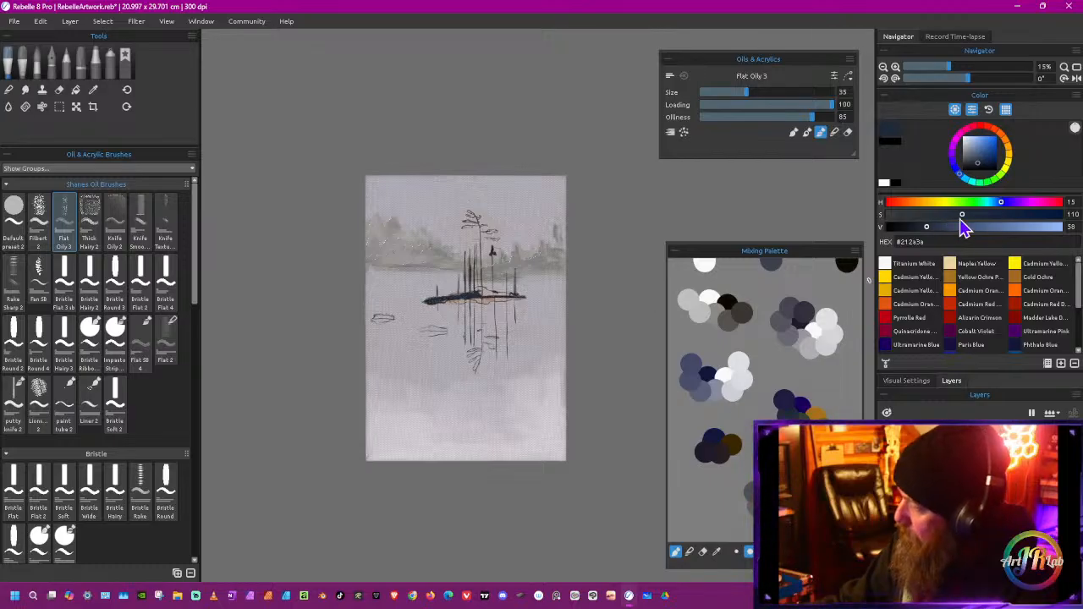
mouse_move(960, 217)
mouse_down()
mouse_move(944, 215)
mouse_move(949, 230)
mouse_up()
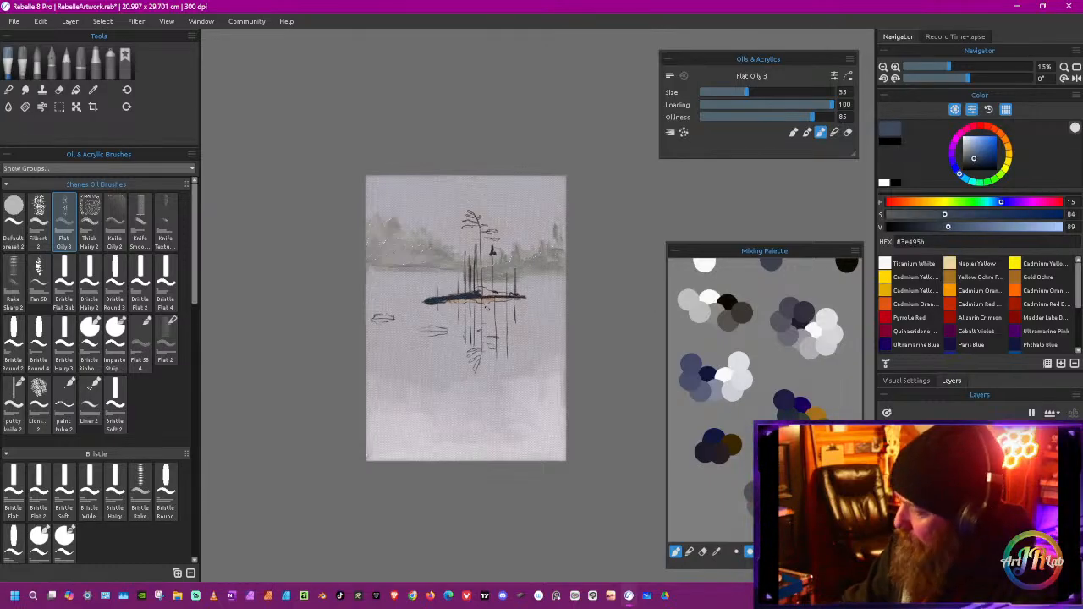
mouse_move(447, 301)
mouse_down()
mouse_move(433, 302)
mouse_move(463, 295)
mouse_up()
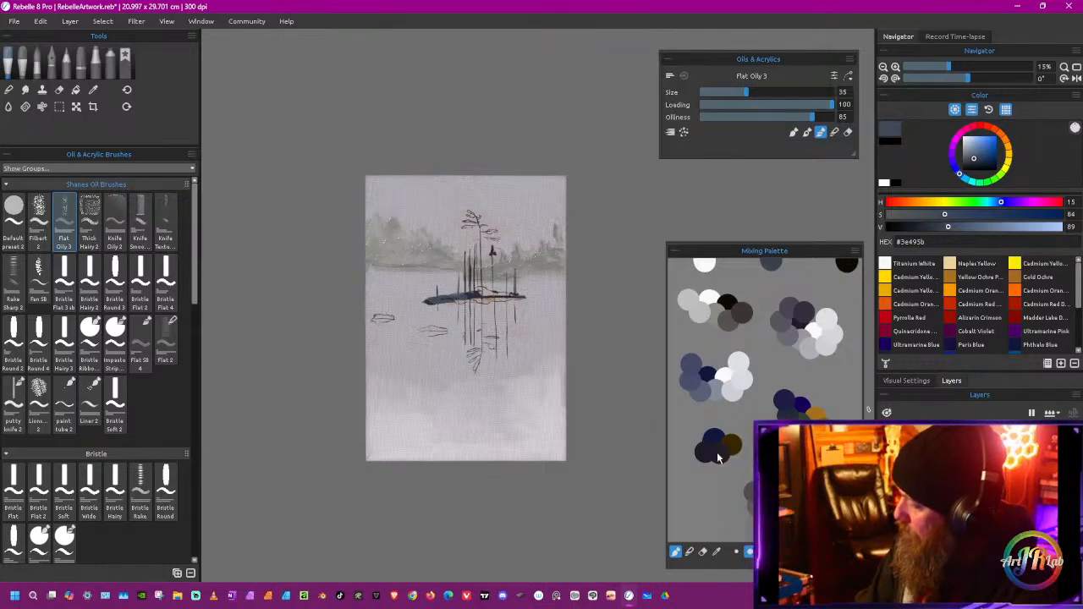
Step: Undo the trial strokes on the island and repaint it in muted reddish brown #5f4d4d at brush size 35
click(982, 127)
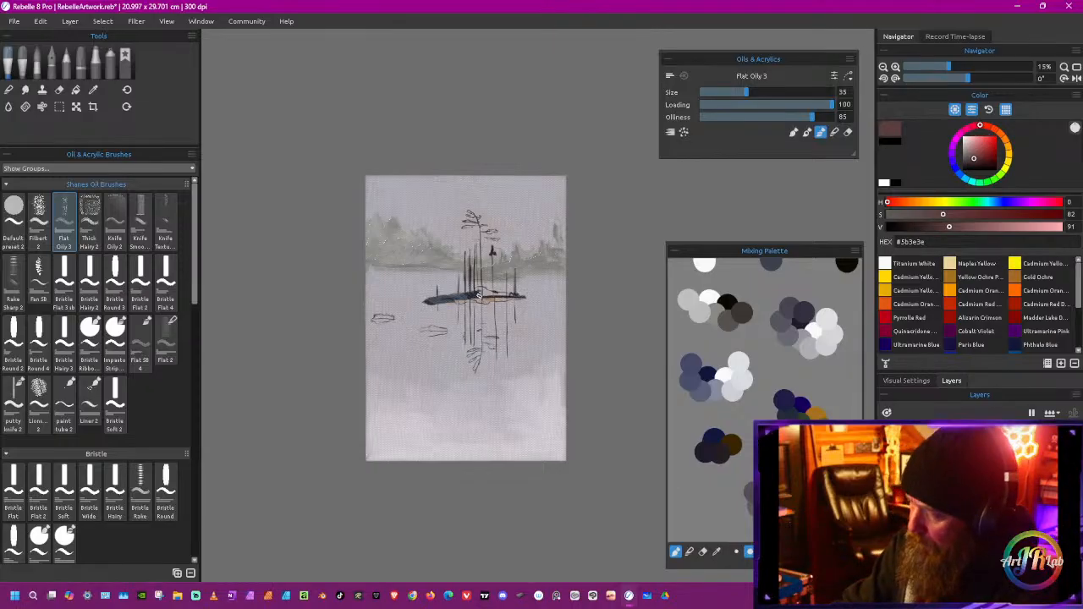
key(ctrl+z)
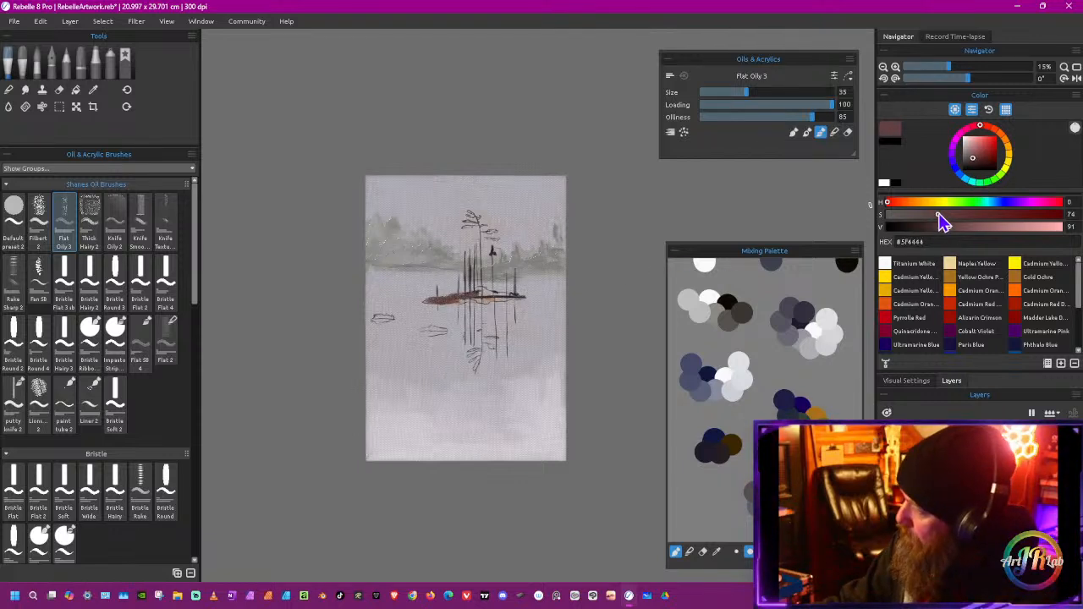
drag(941, 216, 928, 215)
key(ctrl+z)
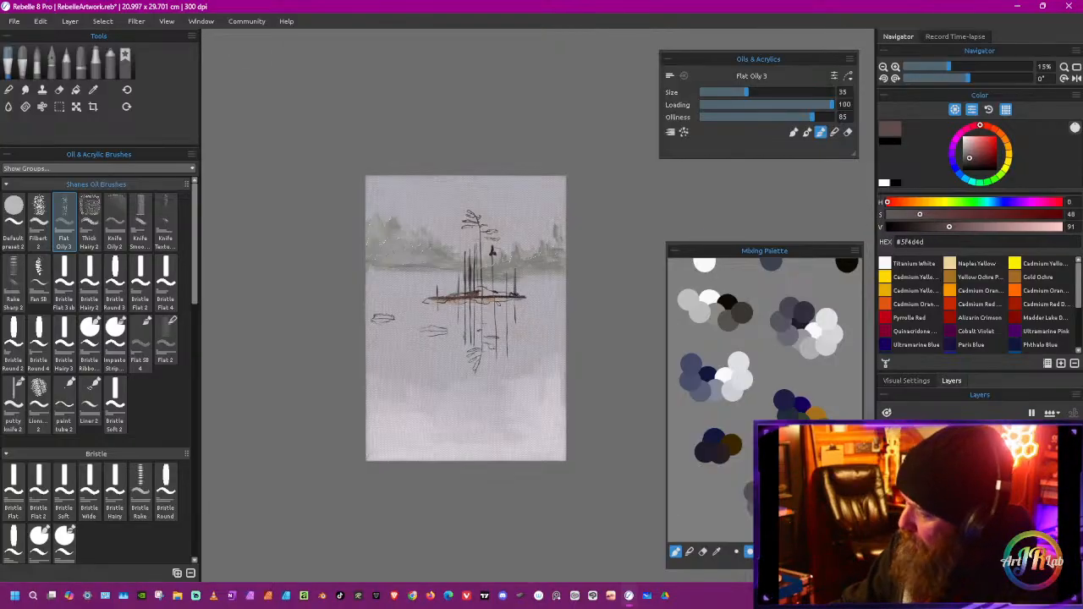
drag(471, 295, 429, 300)
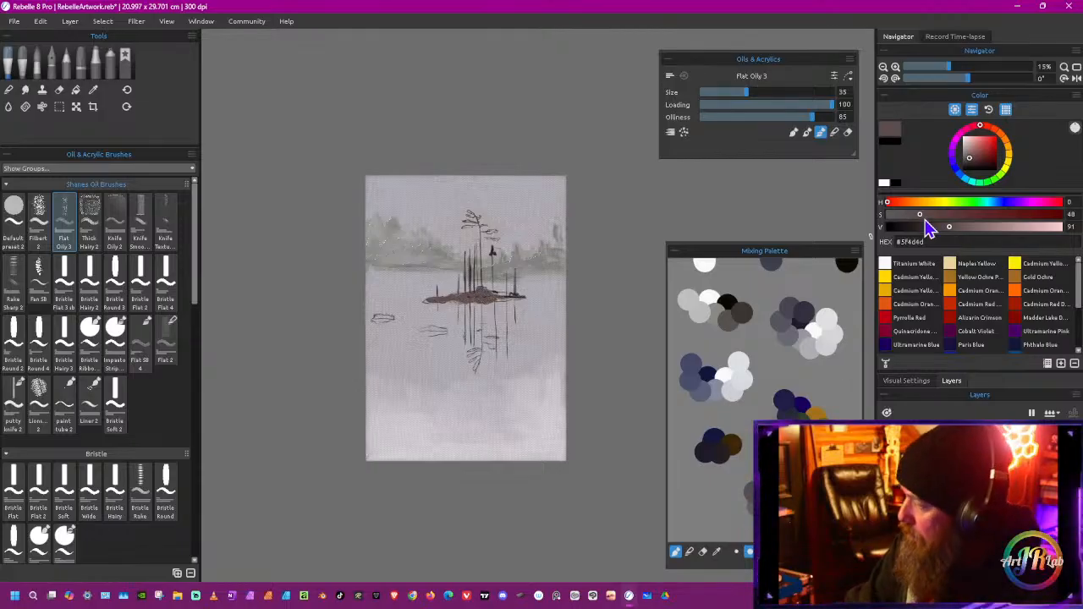
Step: Paint the two small rocks in the water in greyish brown #5f5454 and shade them with darker #524646
drag(922, 215, 913, 216)
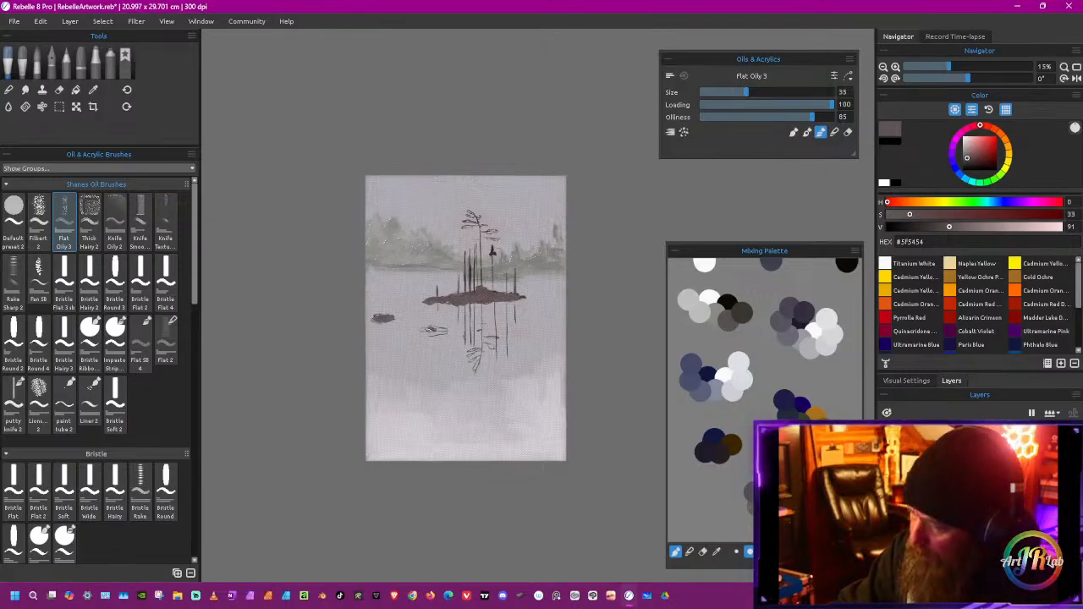
drag(423, 330, 447, 333)
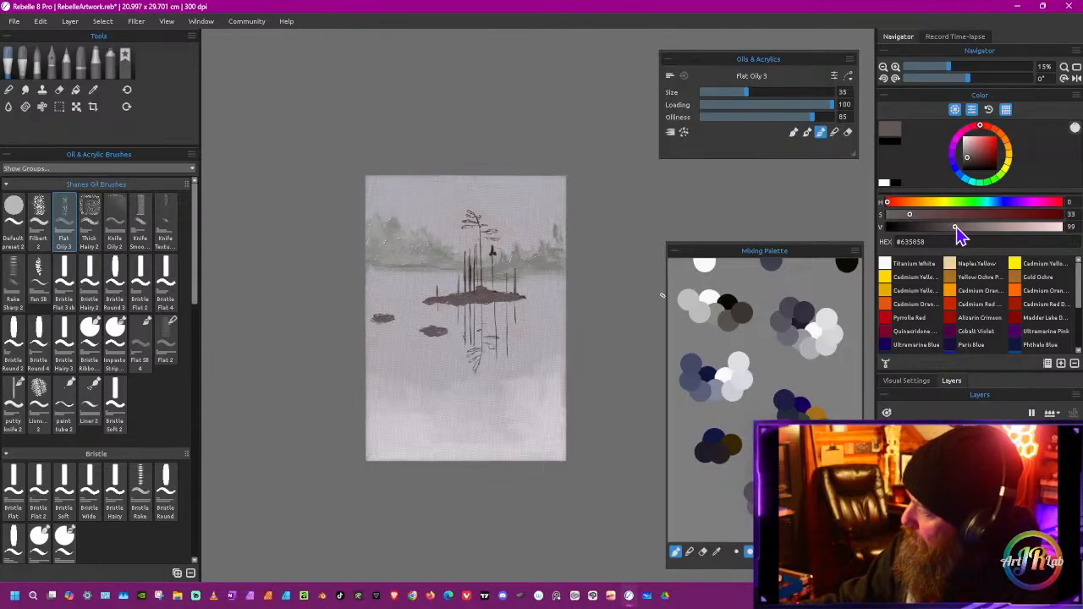
drag(955, 227, 941, 228)
click(914, 215)
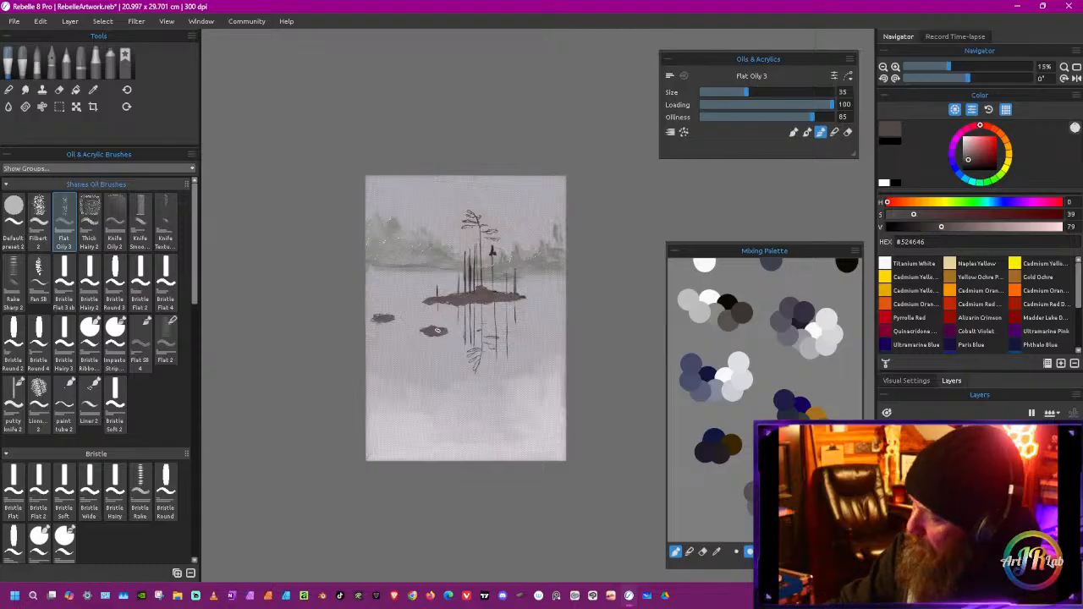
drag(434, 334, 394, 319)
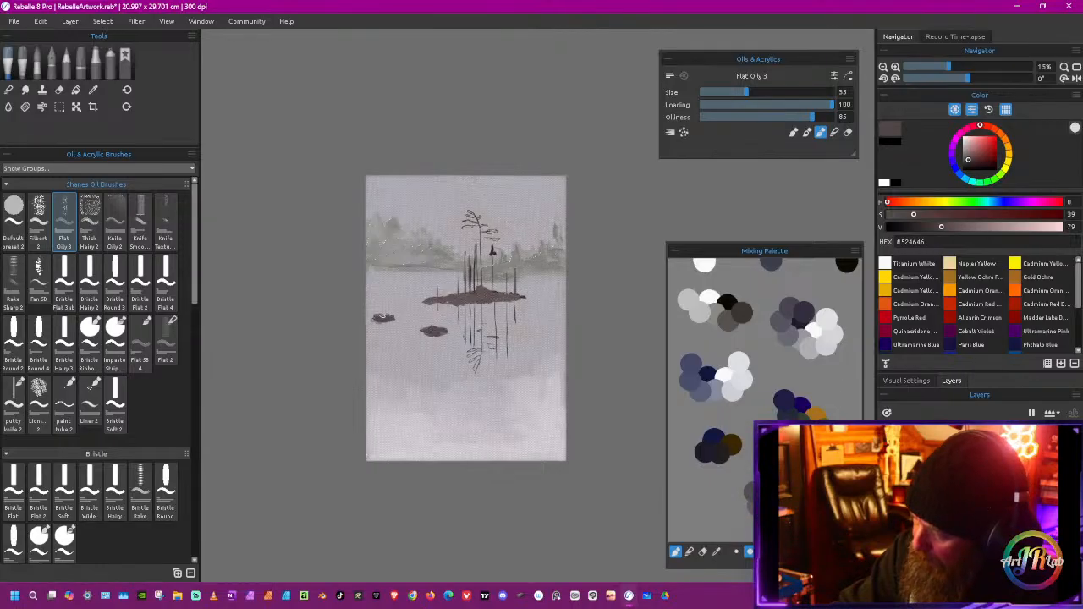
Step: Add lighter greyish-brown touches to the two small rocks using #5f5555 and #685d5d
click(910, 215)
drag(942, 227, 948, 227)
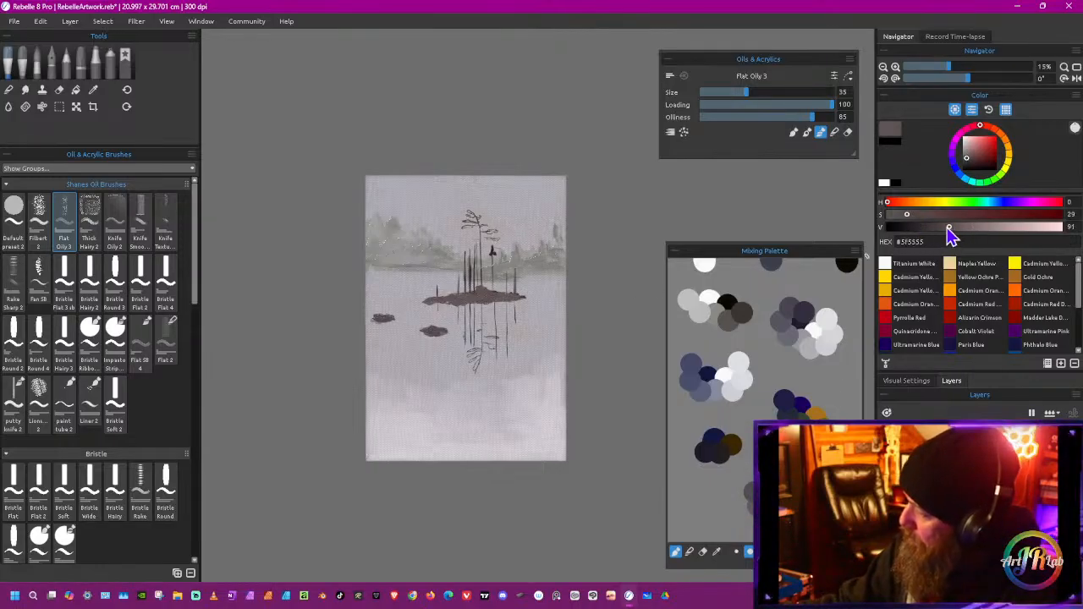
drag(433, 332, 440, 334)
click(955, 227)
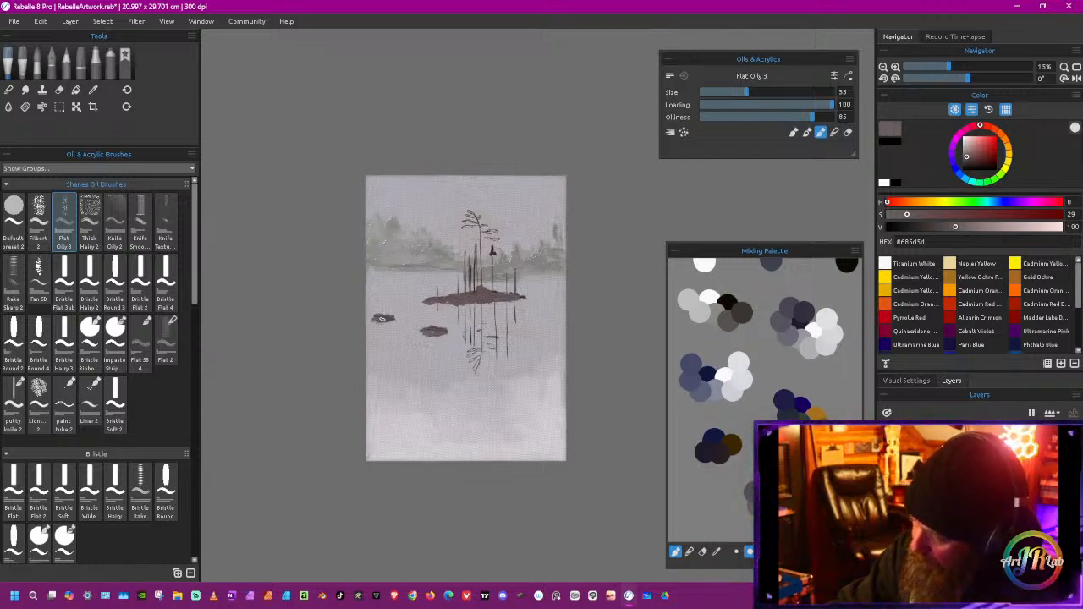
Step: Blend the undersides of the two rocks and the island into the water, enlarging the brush up to size 71
click(834, 132)
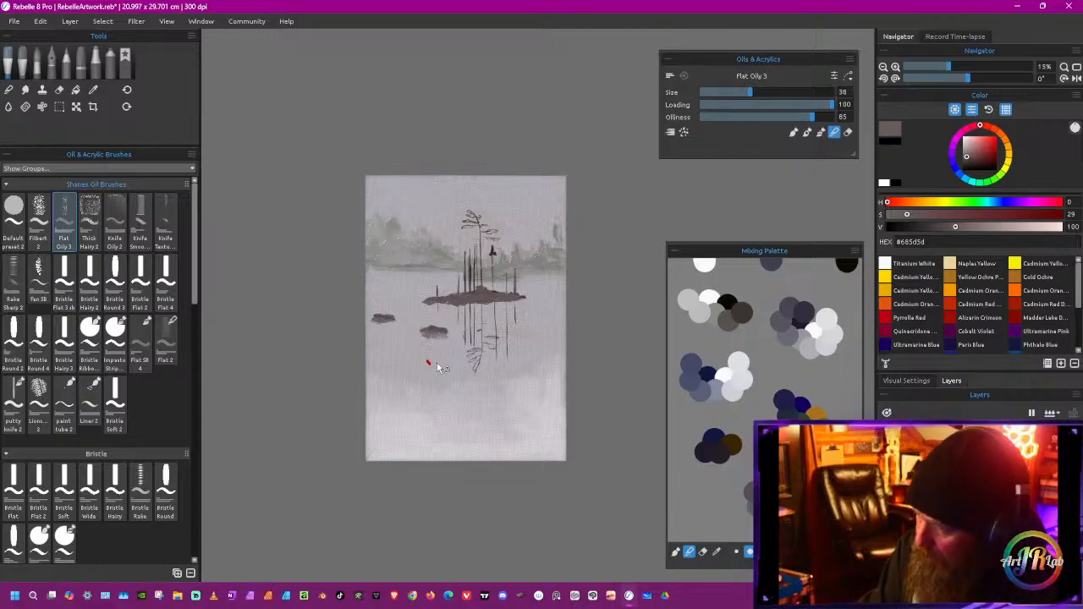
mouse_move(422, 334)
mouse_down()
mouse_move(439, 336)
mouse_move(391, 323)
mouse_up()
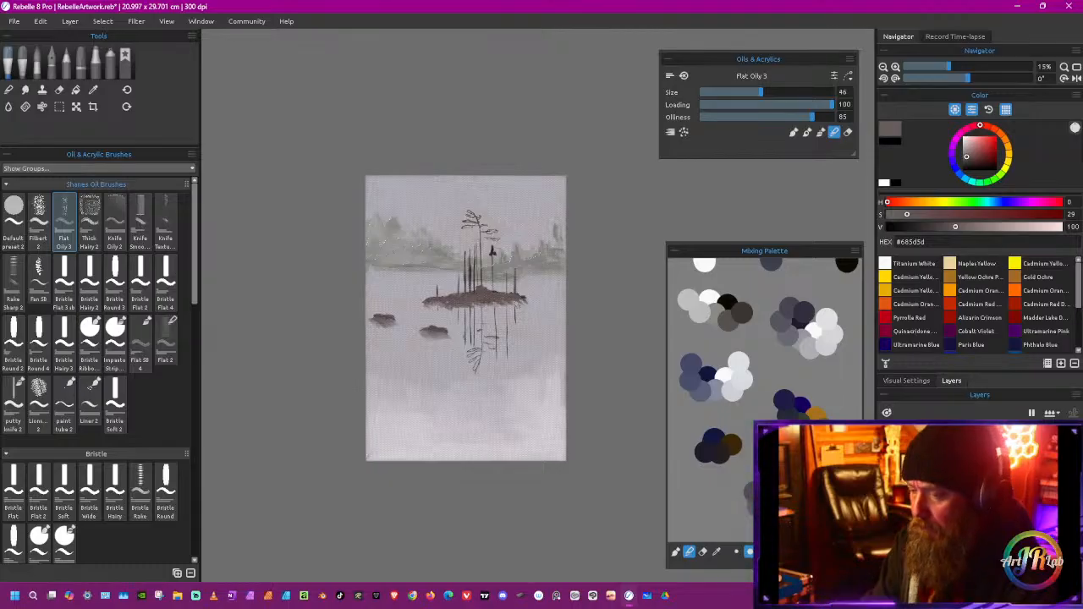
key(bracketright)
key(bracketright)
key(bracketright)
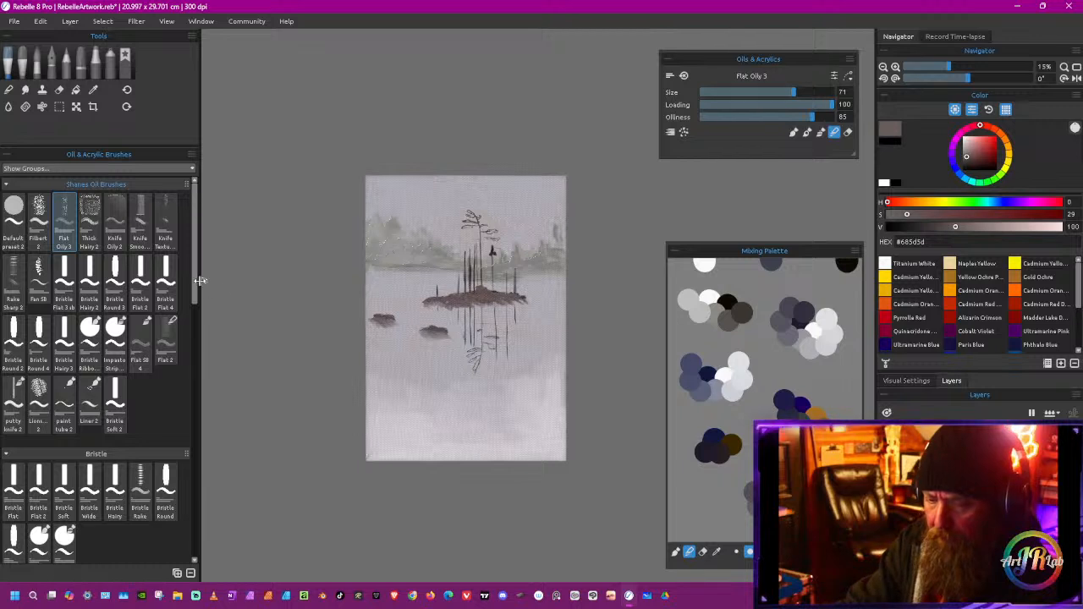
Step: Choose the Bristle Soft brush from the Metallic group and blend the water around the island's right end
drag(193, 282, 191, 423)
drag(192, 427, 191, 559)
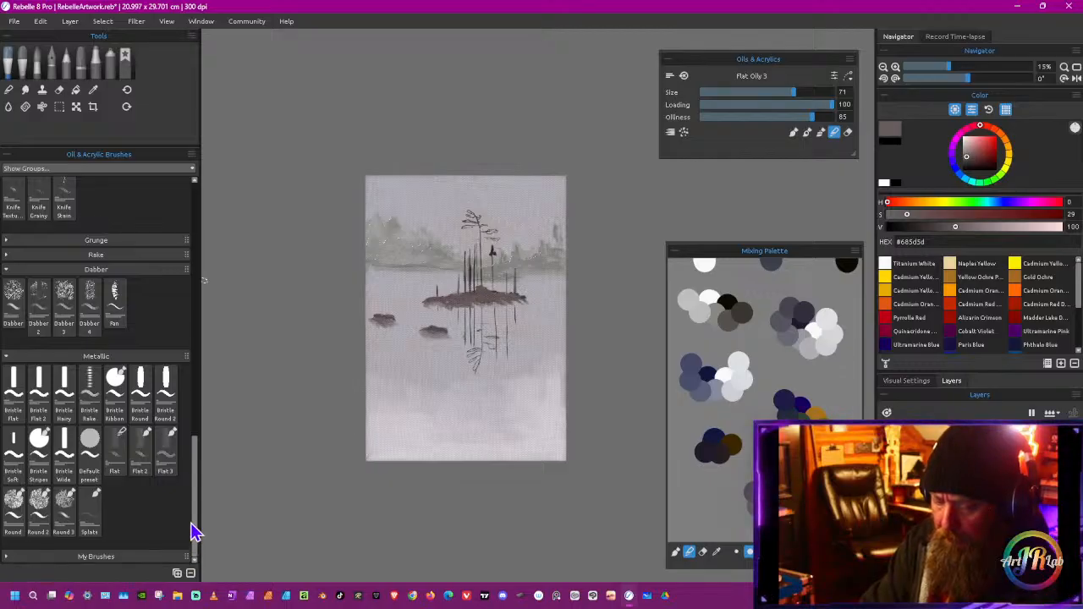
click(17, 461)
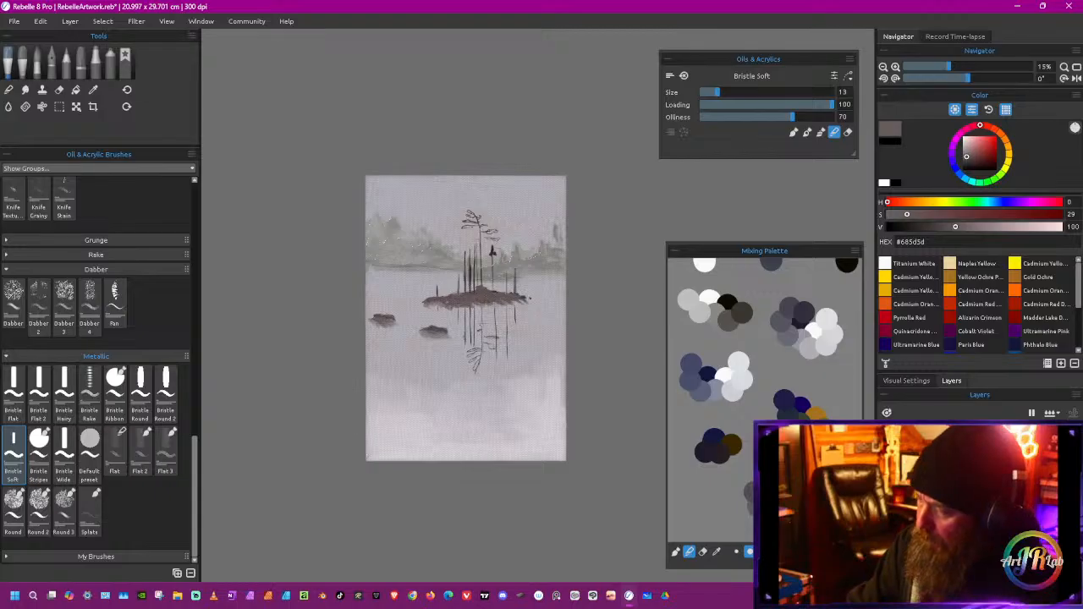
drag(523, 322, 552, 310)
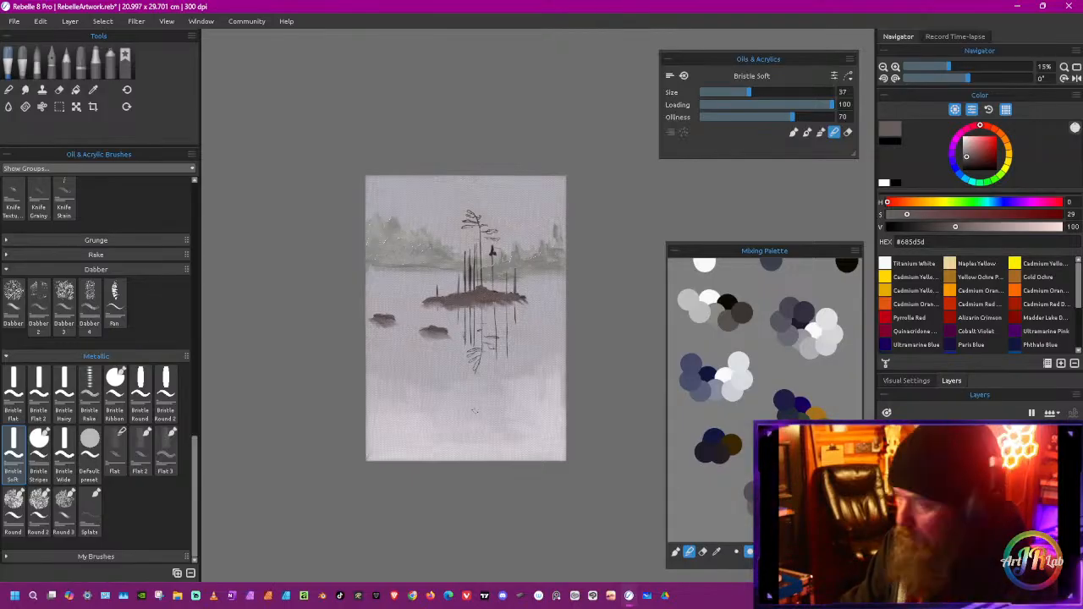
Step: Sample the island's brown, darken it to #524a4a, and paint the trunks and foliage of the island's trees at size 37
alt+click(481, 296)
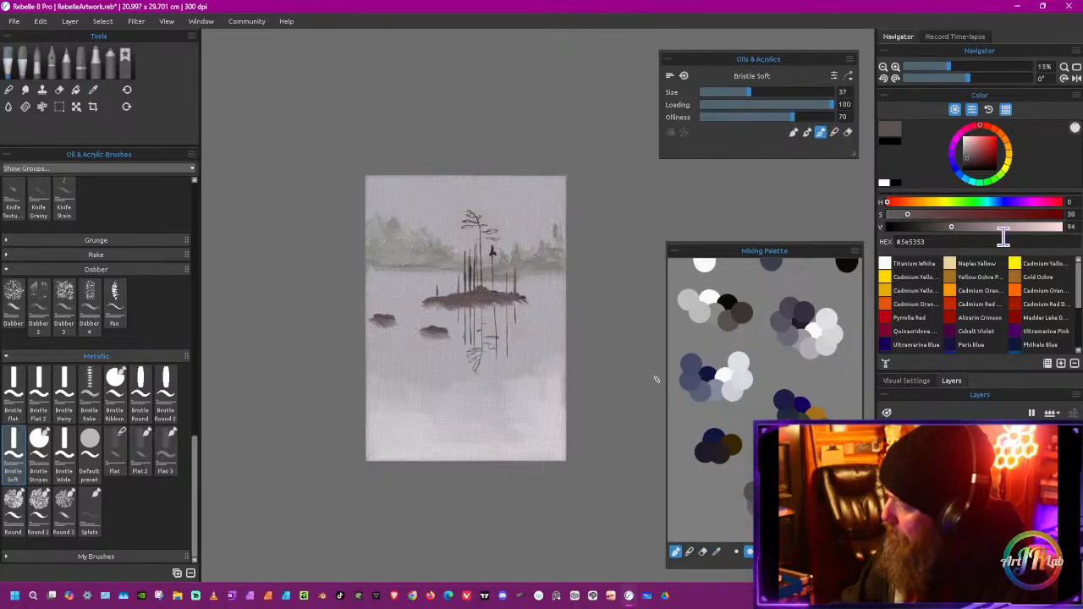
drag(950, 227, 941, 227)
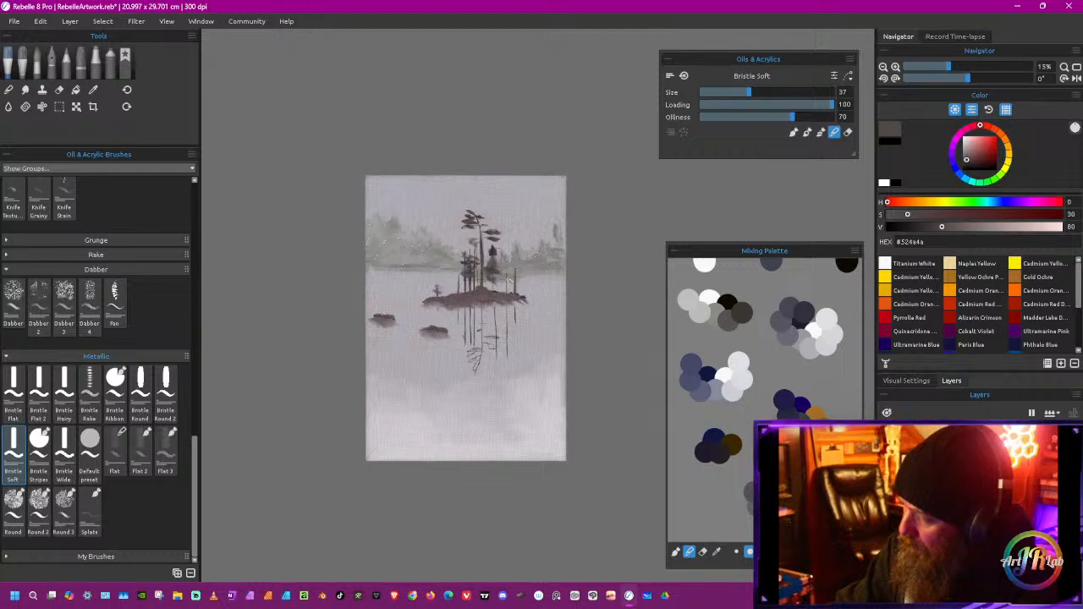
click(820, 132)
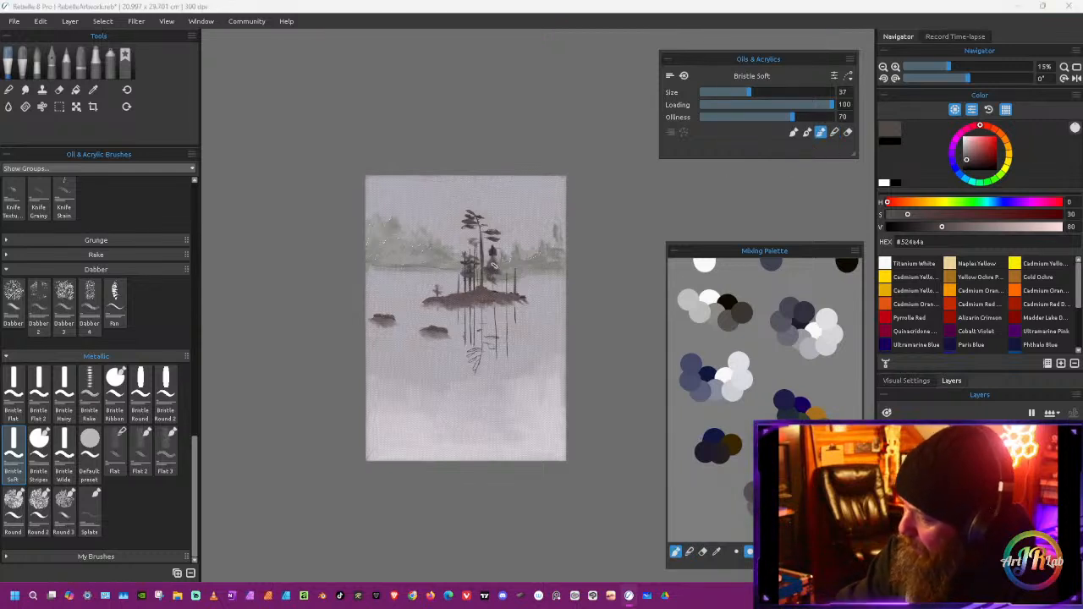
click(495, 266)
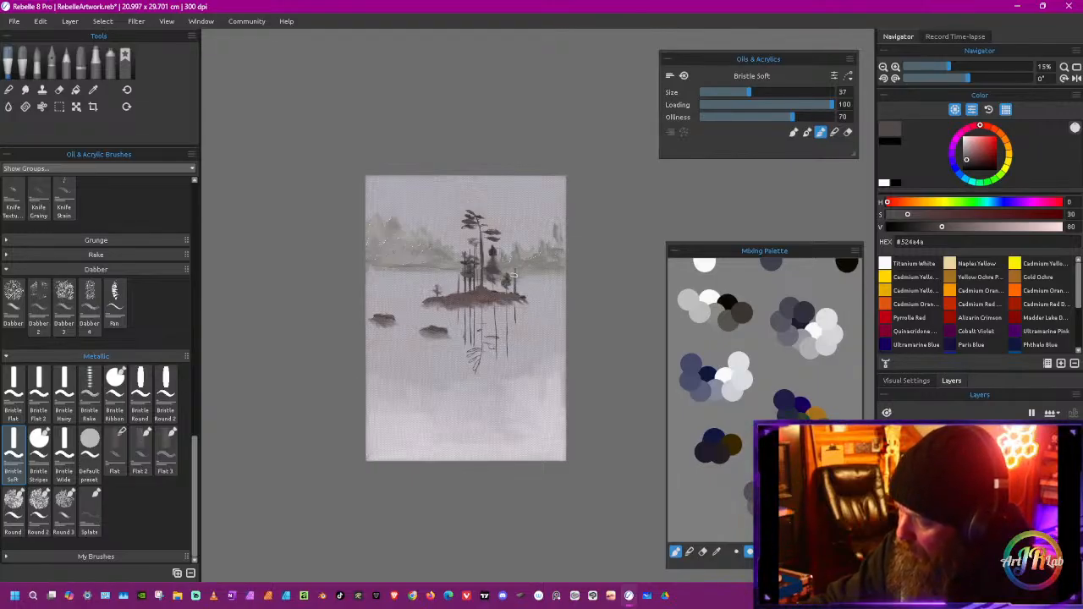
Step: Paint the trees' reflections in the water below the island with the Bristle Soft brush in #524a4a
click(848, 132)
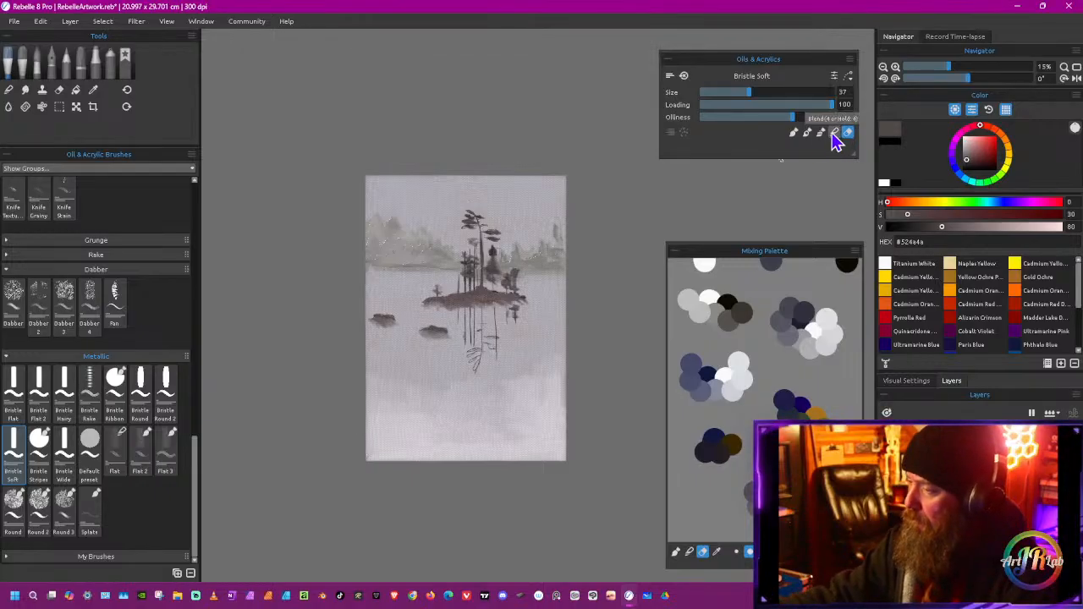
click(794, 132)
click(821, 133)
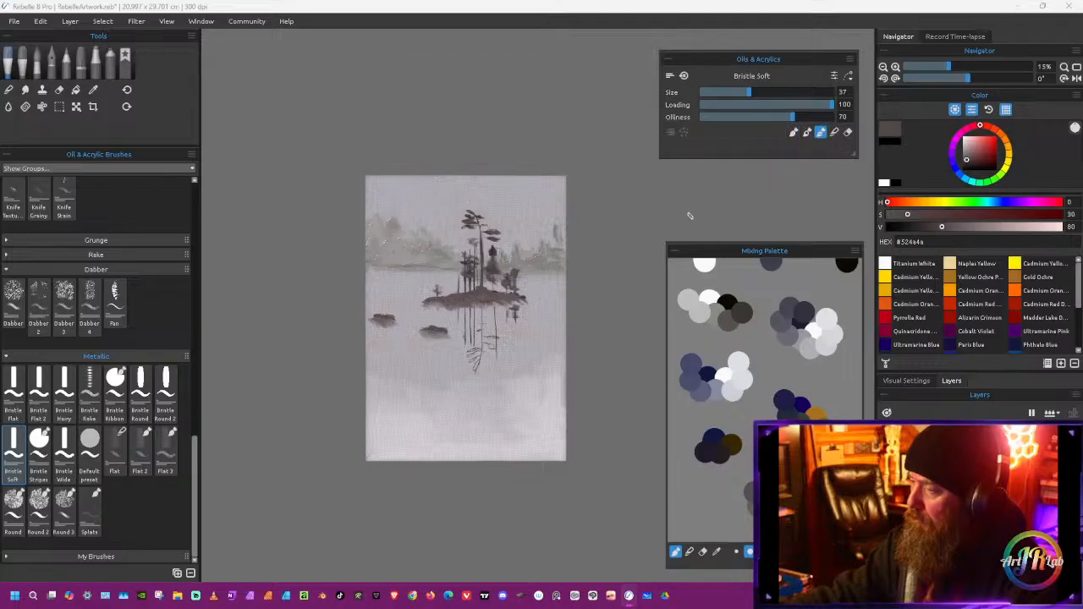
click(512, 312)
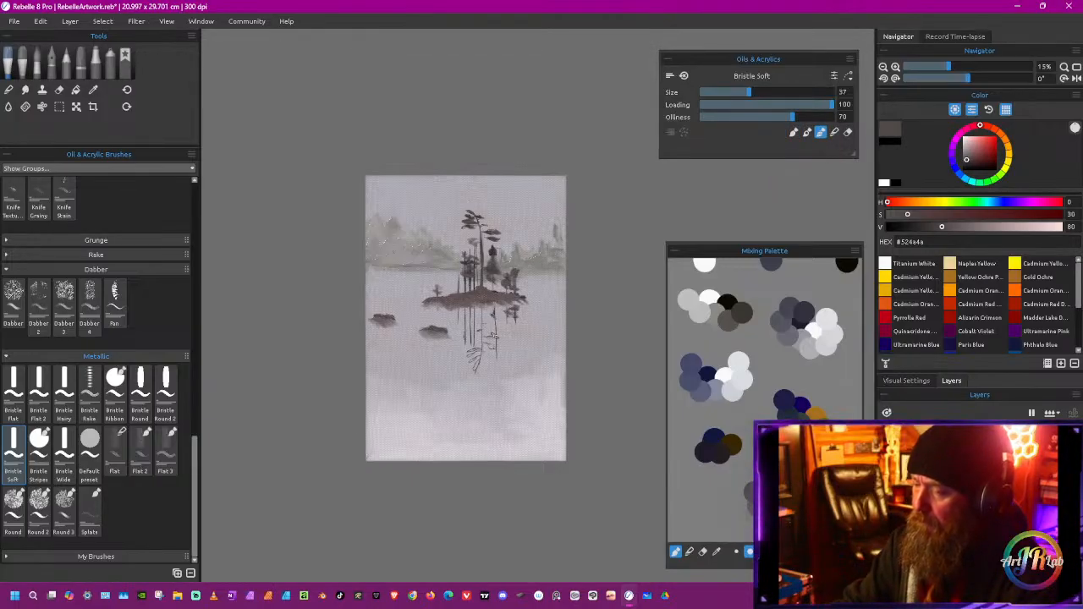
mouse_move(496, 336)
mouse_down()
mouse_move(491, 343)
mouse_move(496, 327)
mouse_up()
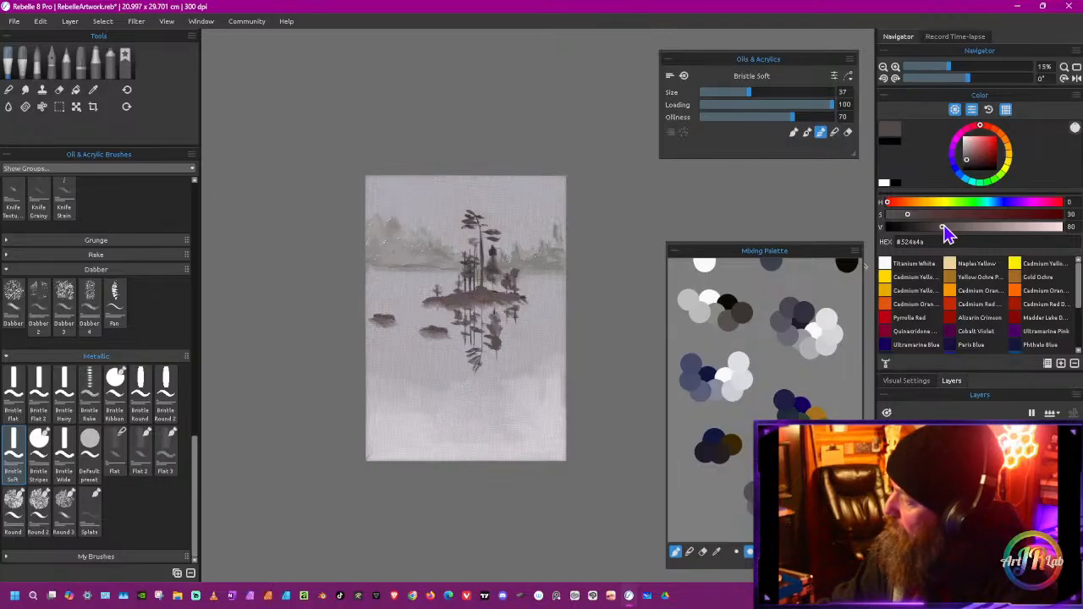
Step: Darken the paint to #413b3b and deepen the island's ground with the Bristle Soft brush at size 27
drag(946, 234, 934, 234)
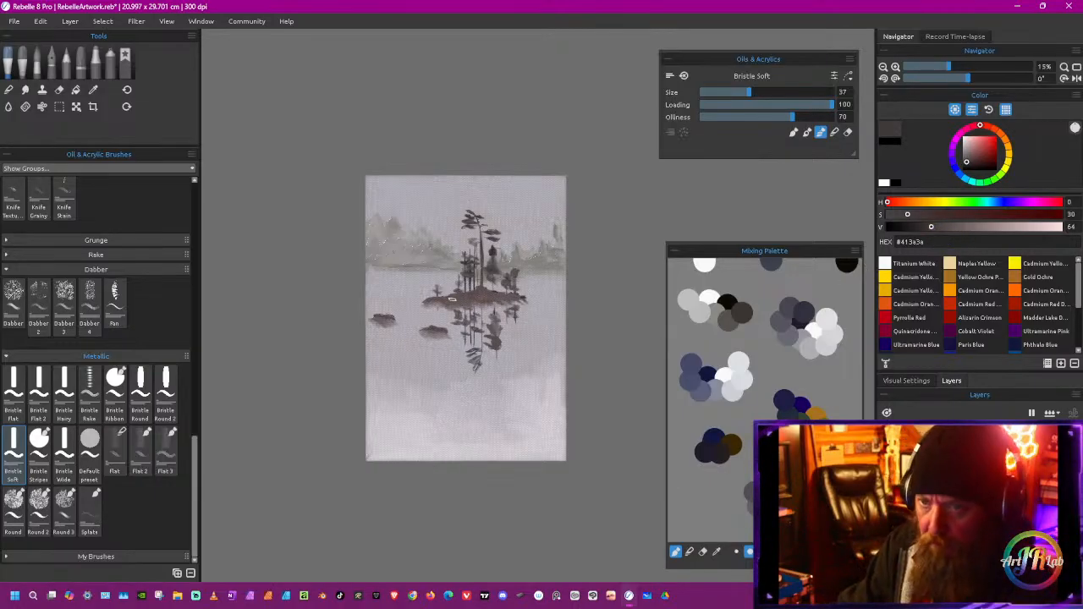
key(bracketleft)
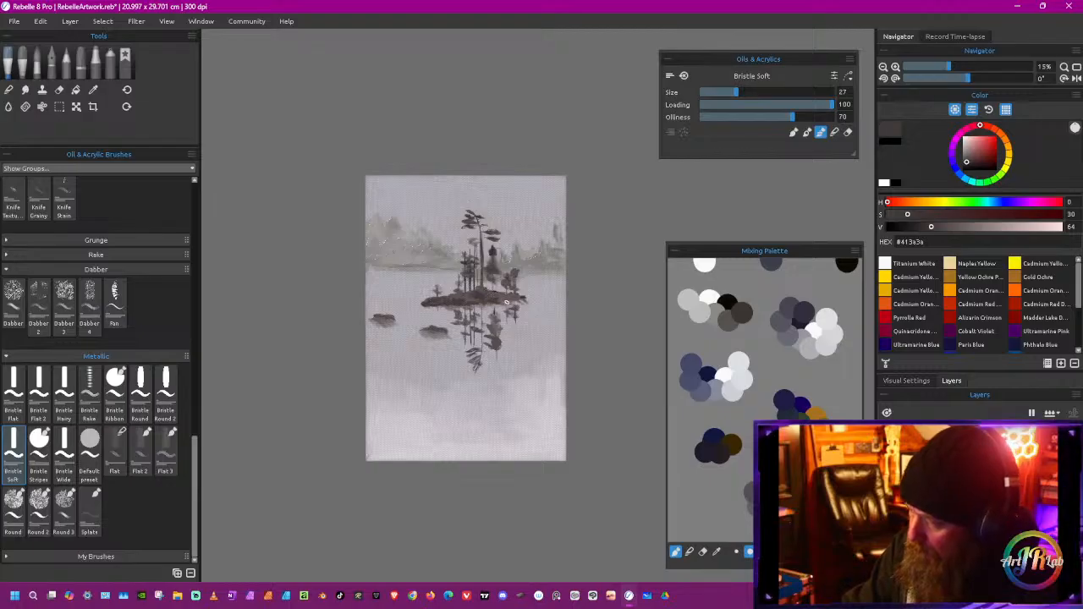
drag(908, 214, 902, 214)
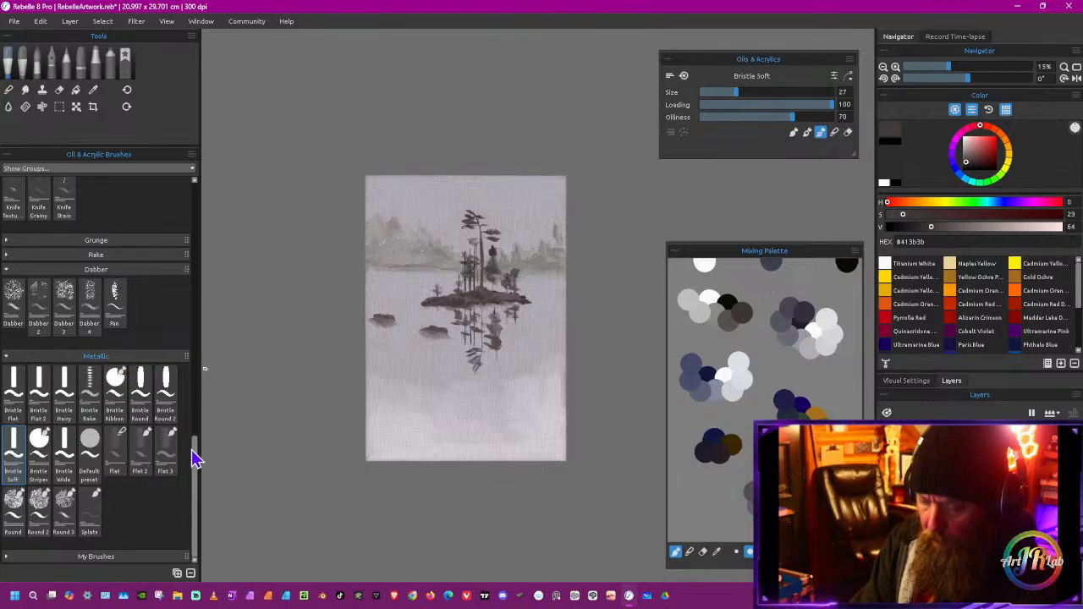
Step: Soften the distant tree line on both shores with the Bristle Soft brush, enlarging it to size 40
drag(195, 464, 197, 429)
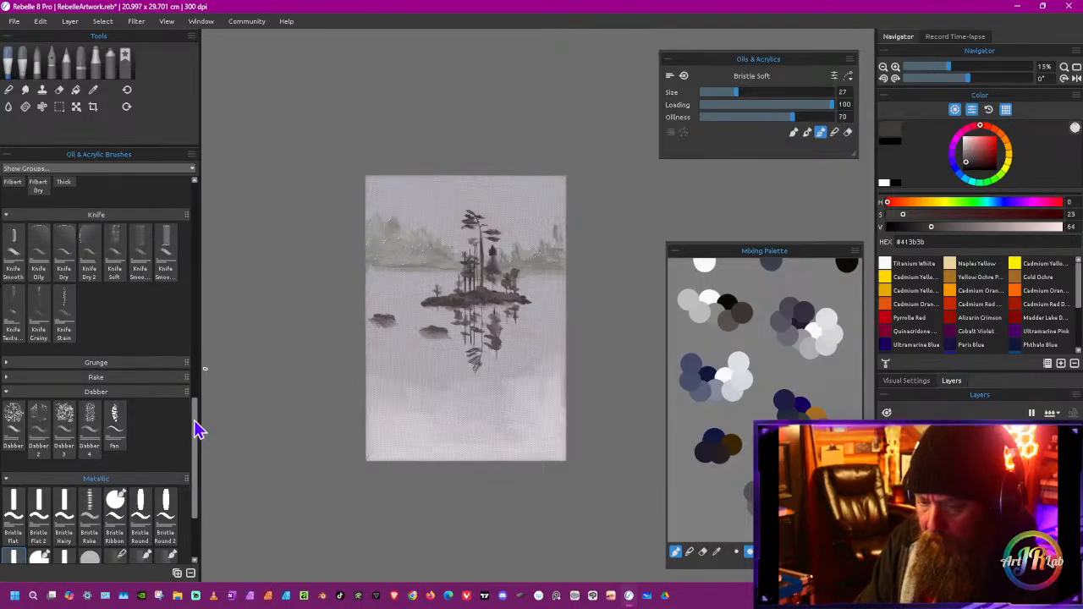
drag(194, 448, 197, 485)
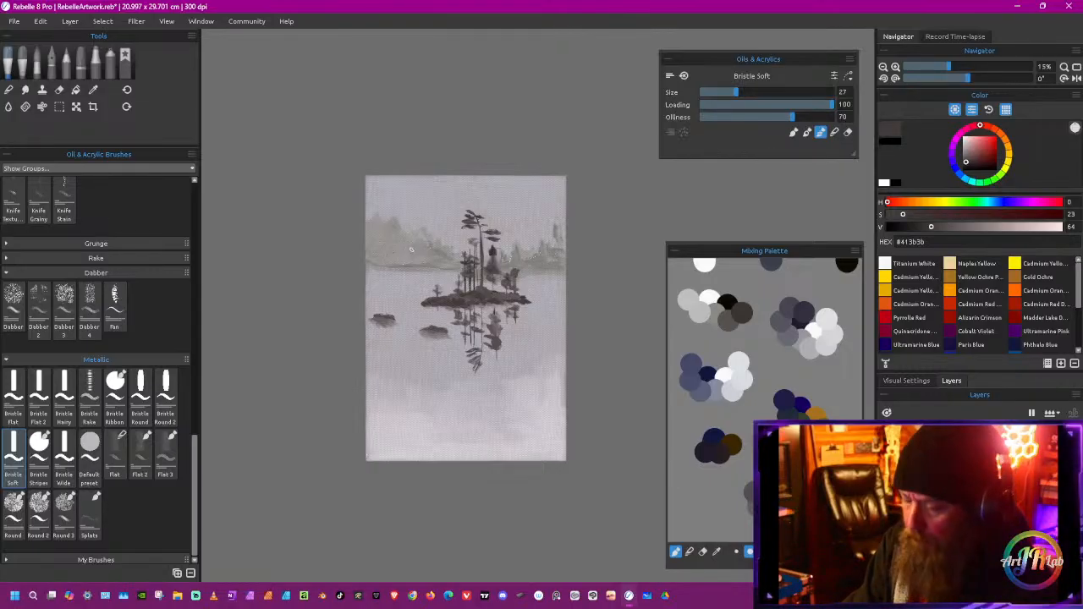
drag(411, 251, 423, 252)
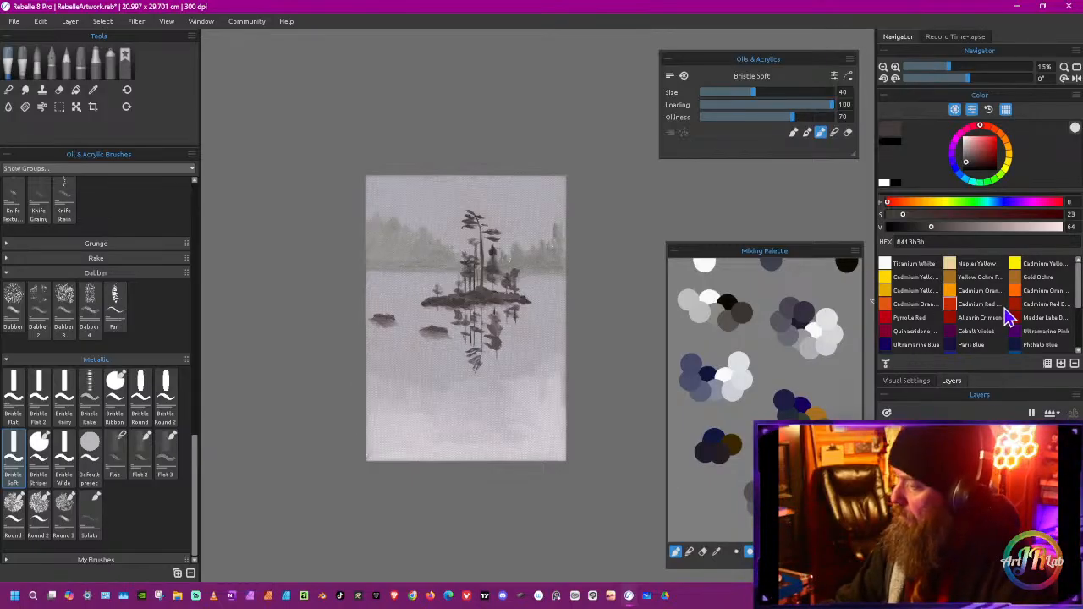
Step: Choose the Fan SB brush from Shanes Oil Brushes, sample the distant trees' grey, and darken it to #7d7c79
click(118, 303)
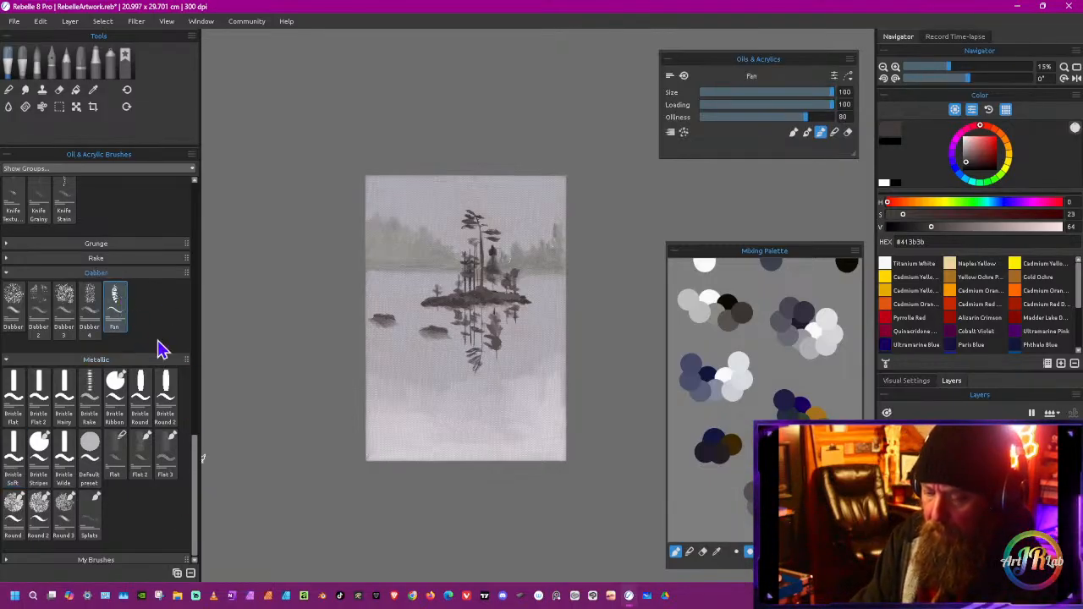
drag(196, 449, 188, 179)
click(91, 222)
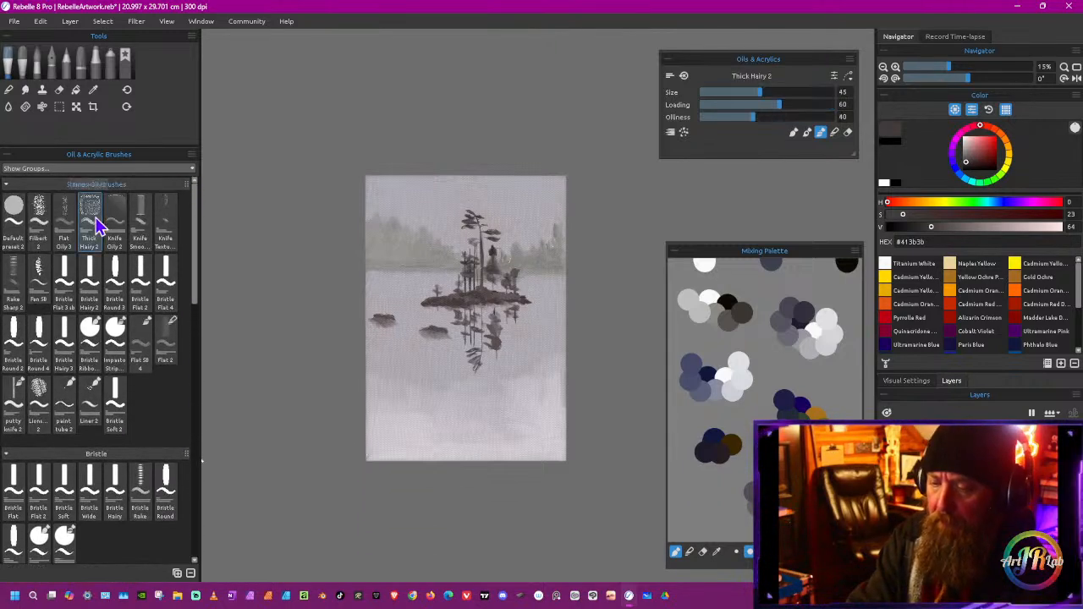
click(40, 276)
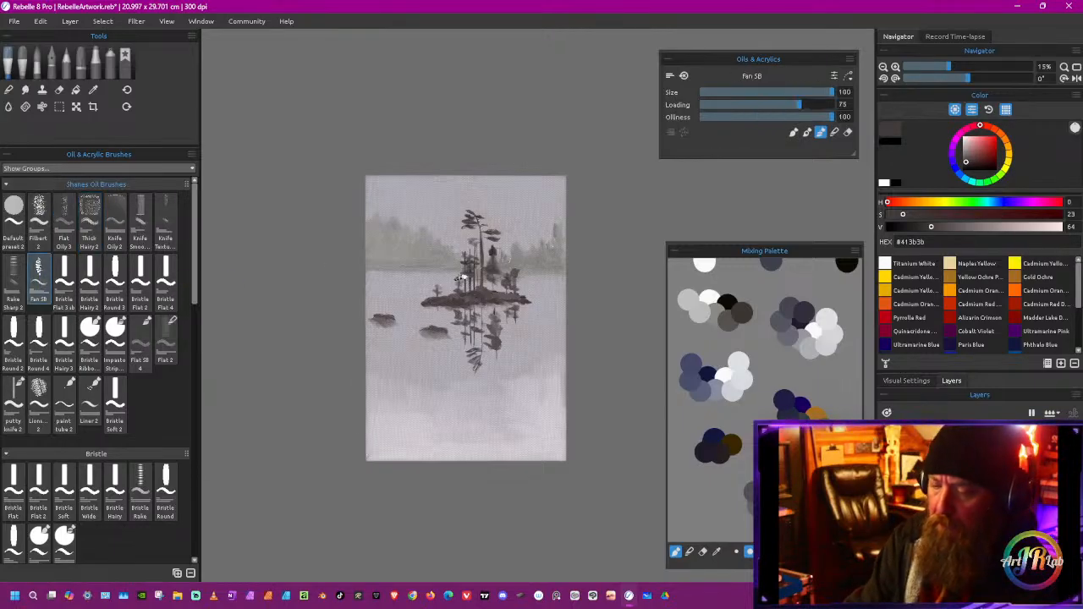
alt+click(419, 247)
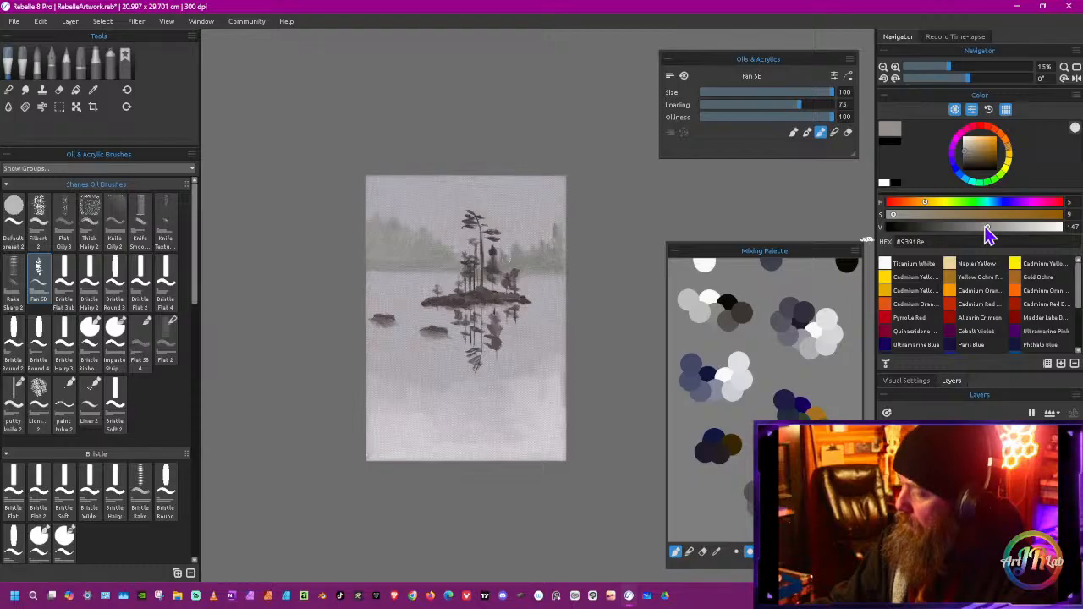
drag(986, 229, 978, 228)
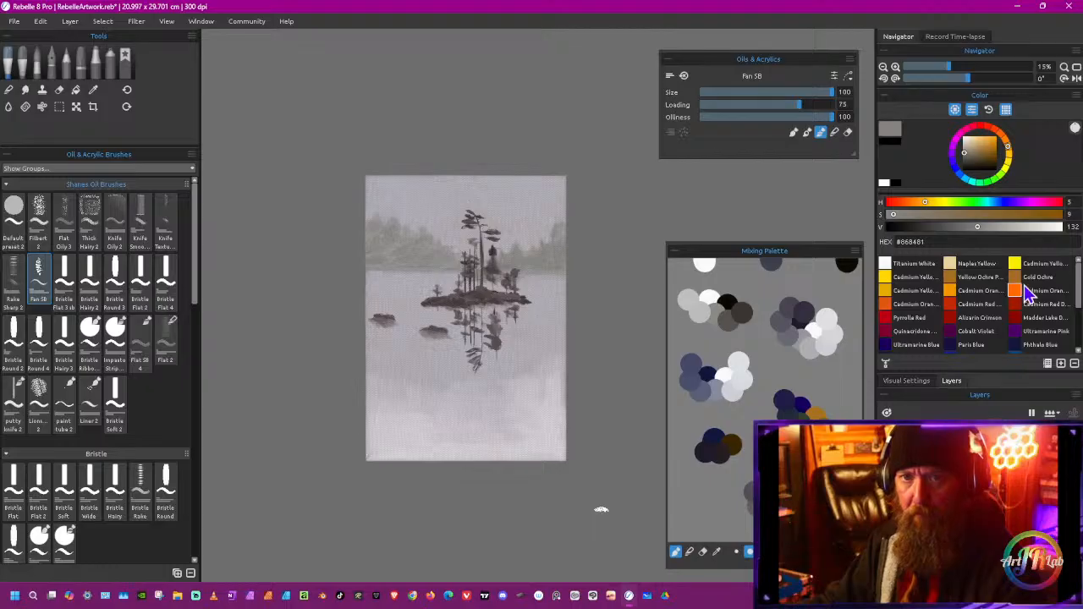
click(974, 226)
drag(973, 227, 971, 228)
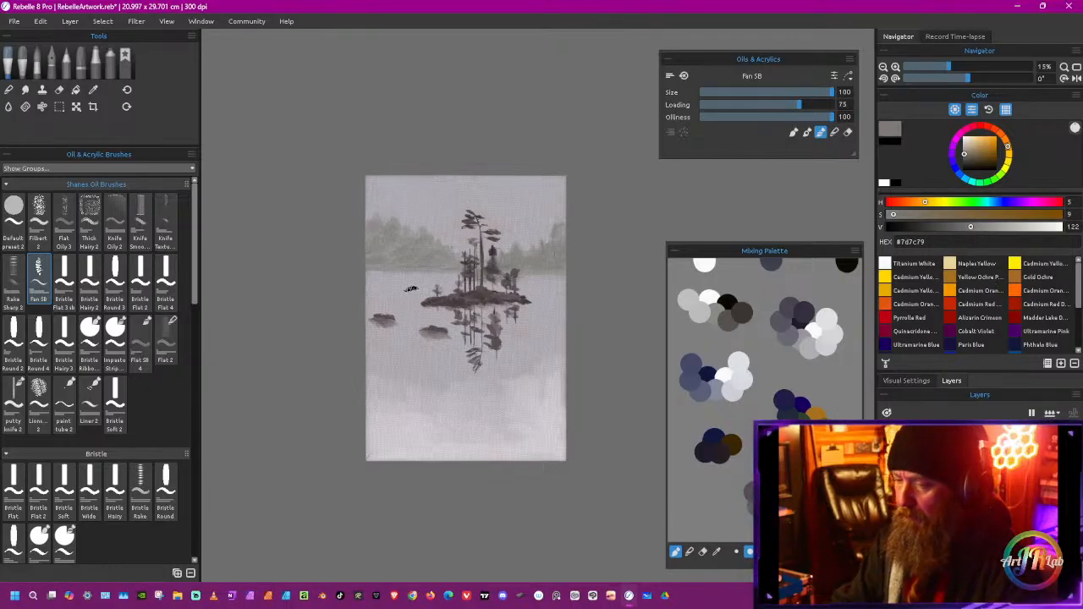
Step: Choose the Knife Oily 2 brush and paint pointed treetops on the left shore at size 36 in #7d7c79
click(141, 222)
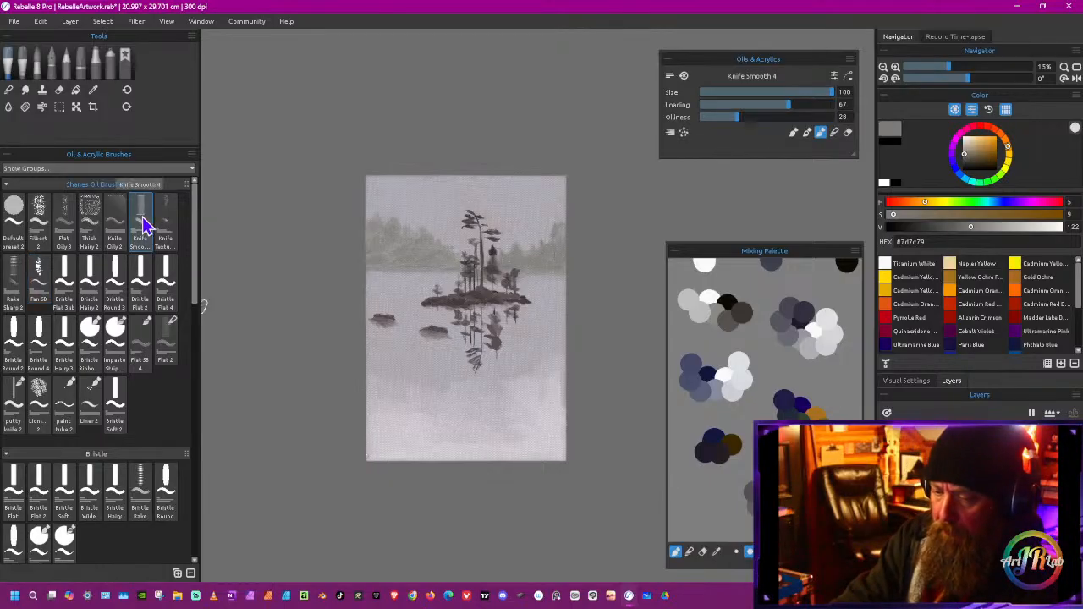
click(118, 221)
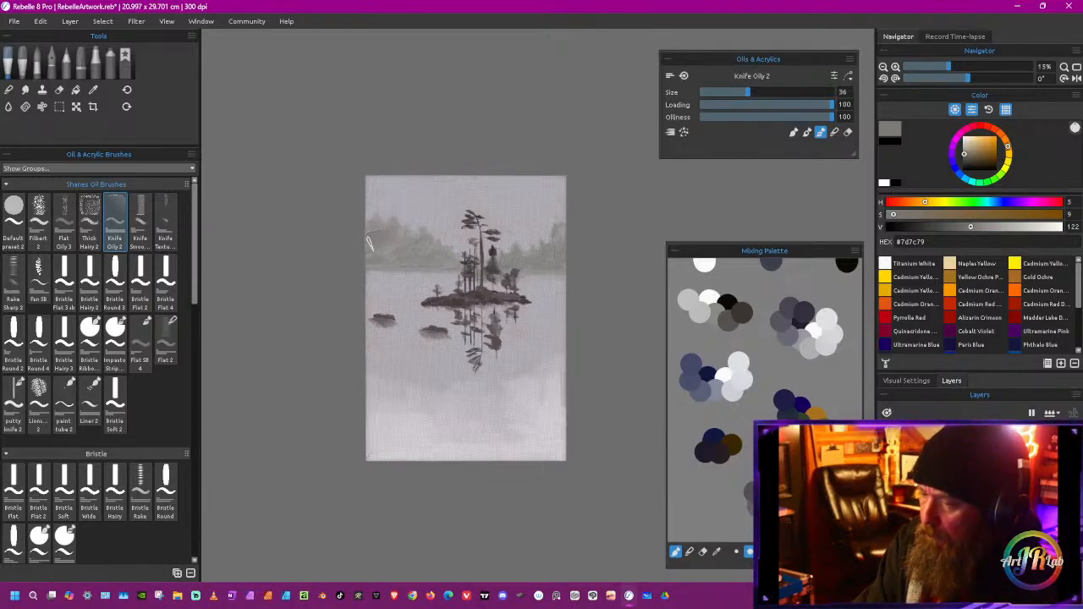
drag(388, 213, 392, 232)
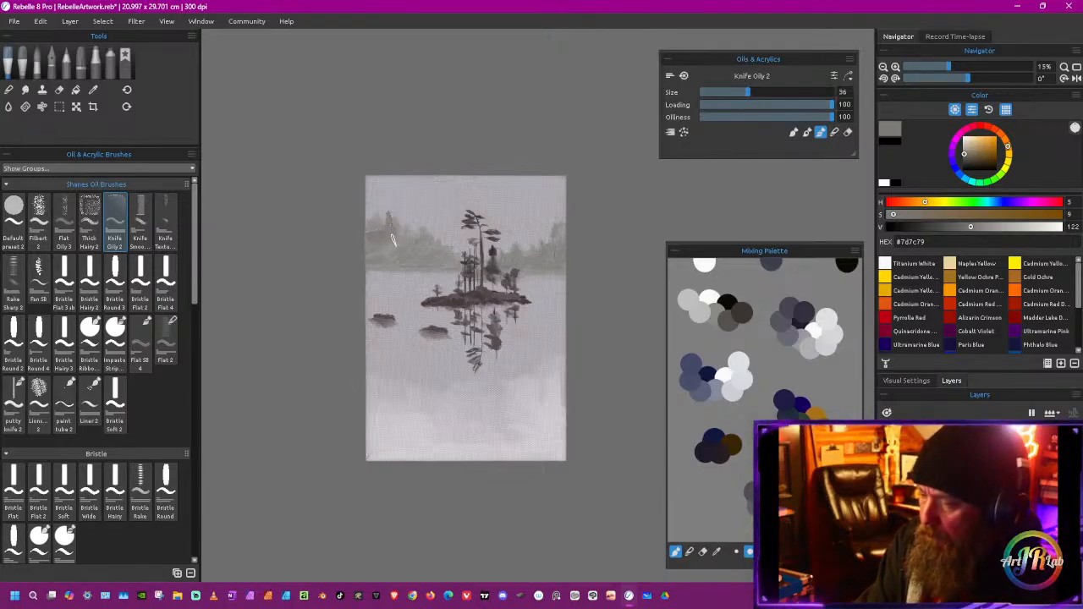
Step: Darken the grey in stages to #636260 and paint the left shore's bank and darker pines with Knife Oily 2
click(969, 228)
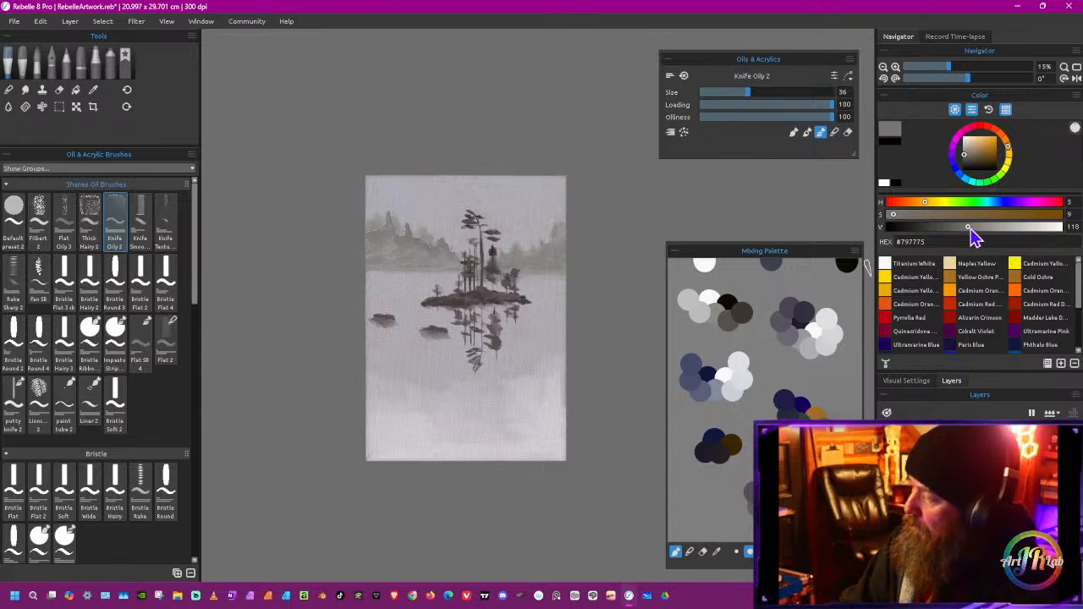
drag(970, 228, 959, 228)
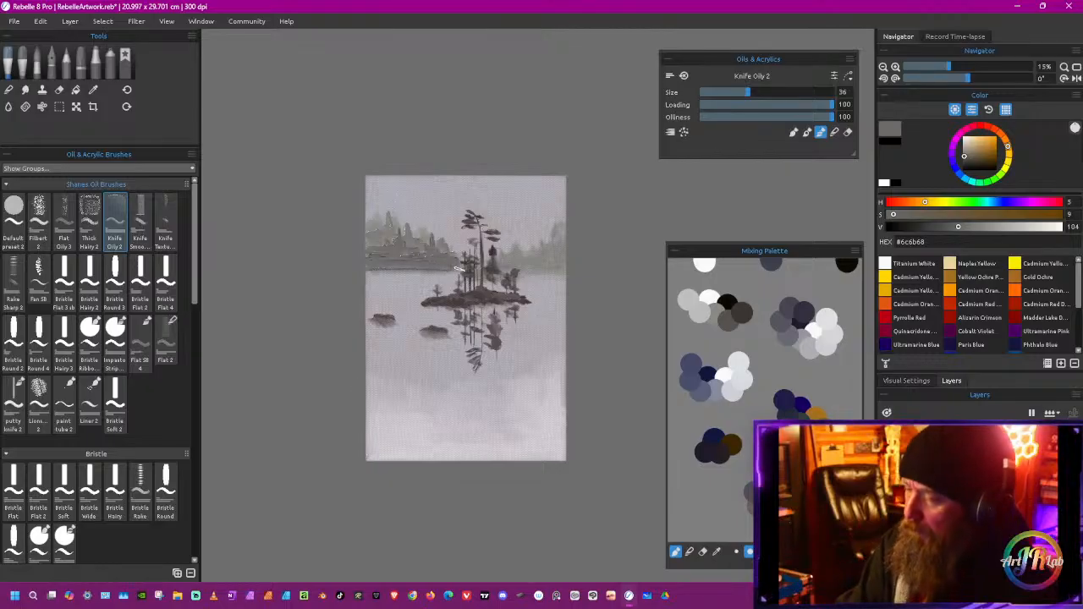
drag(963, 229, 953, 229)
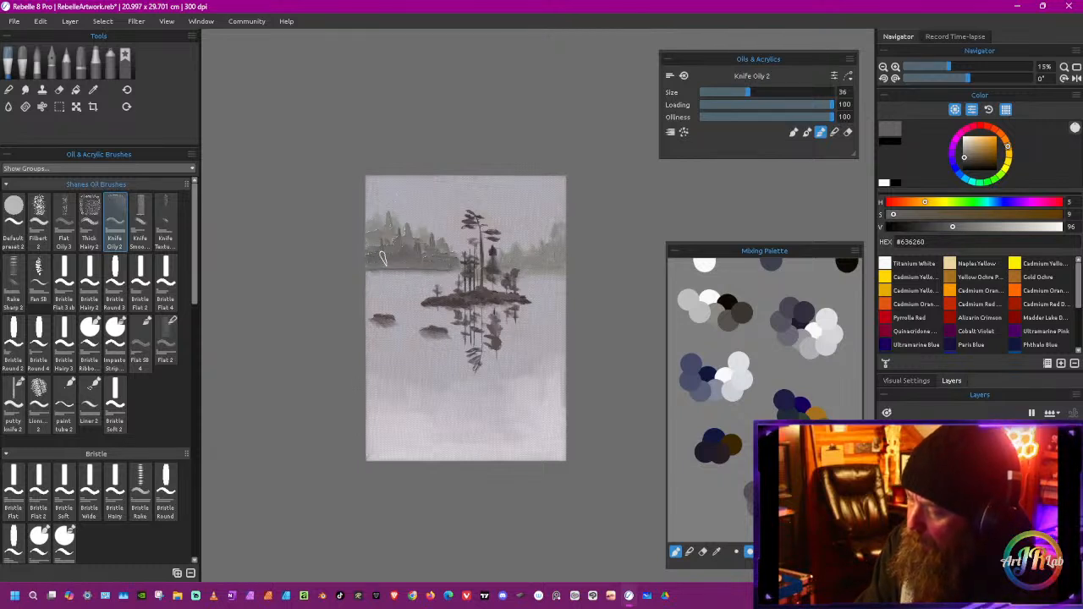
mouse_move(381, 253)
mouse_down()
mouse_move(419, 247)
mouse_move(425, 235)
mouse_up()
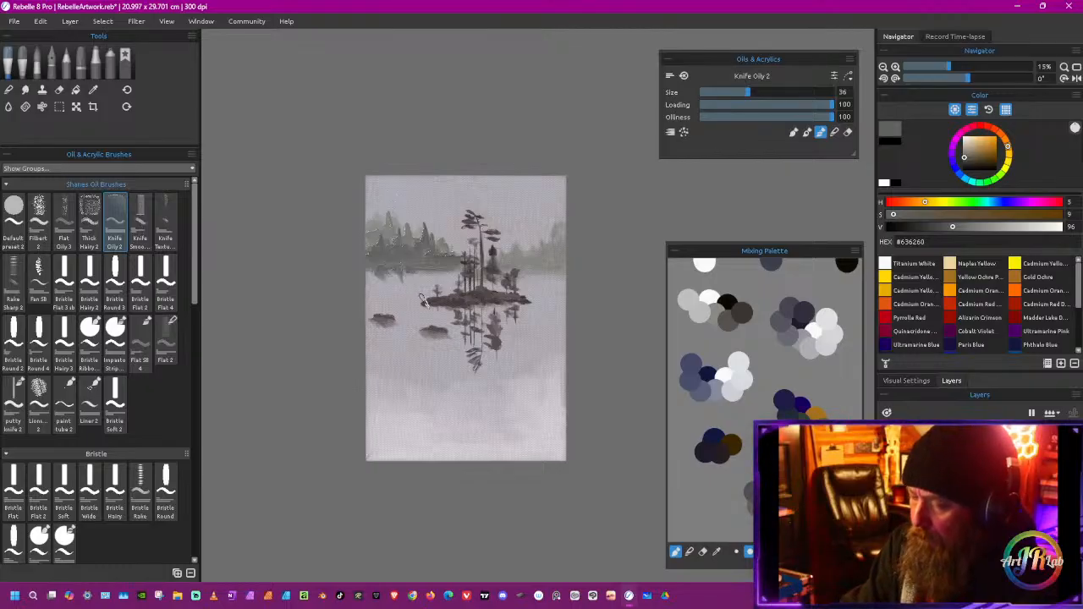
Step: Lighten the grey to #706f6d, undo the trial stroke, and paint the left shore's reflections with Knife Oily 2 reduced to size 24
drag(953, 227, 963, 227)
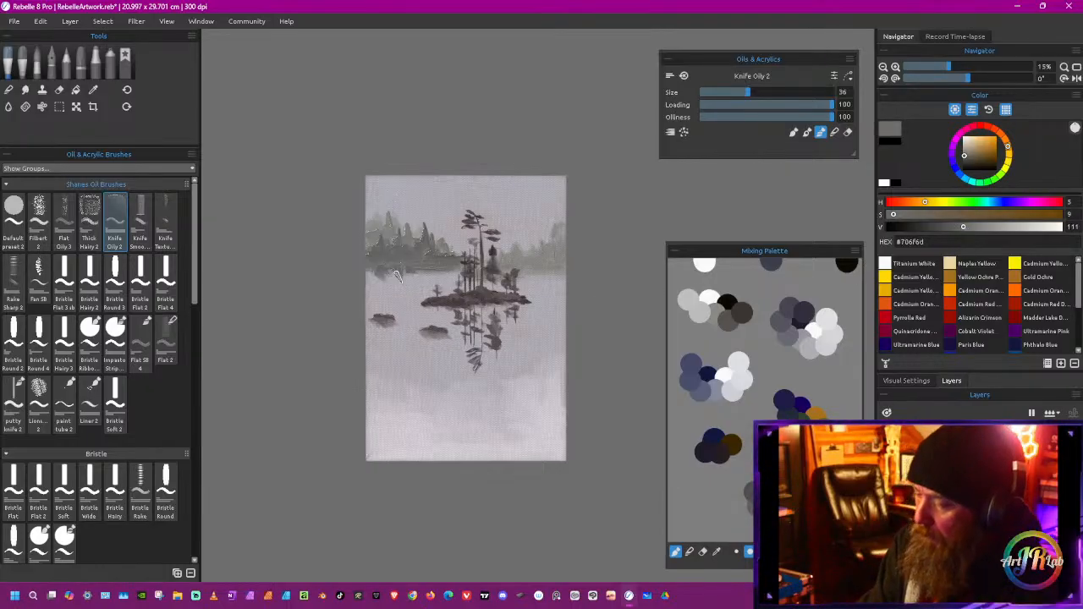
key(ctrl+z)
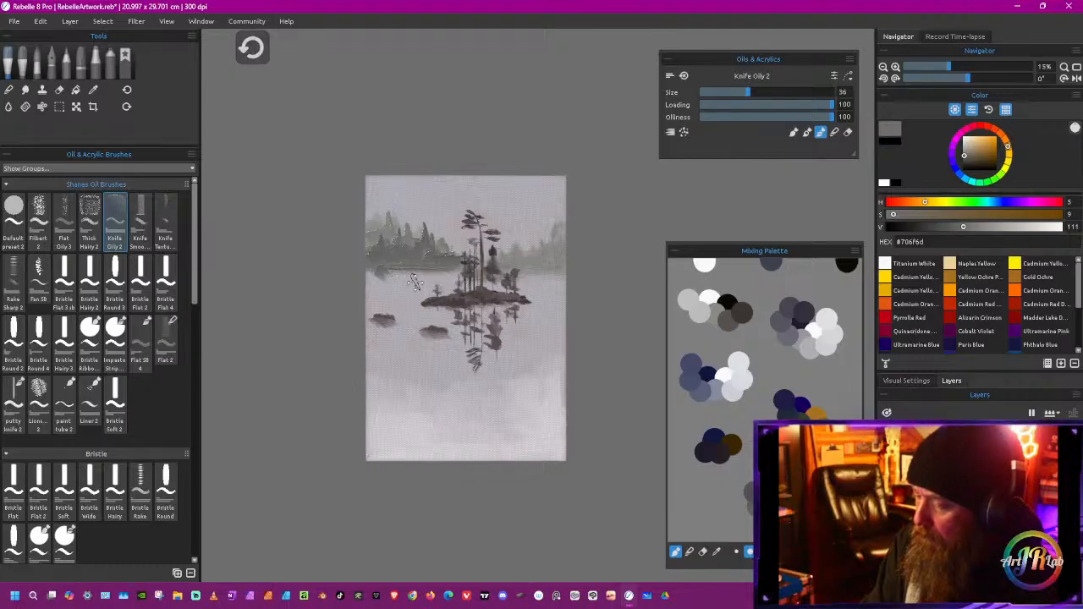
key(bracketleft)
key(bracketleft)
key(bracketleft)
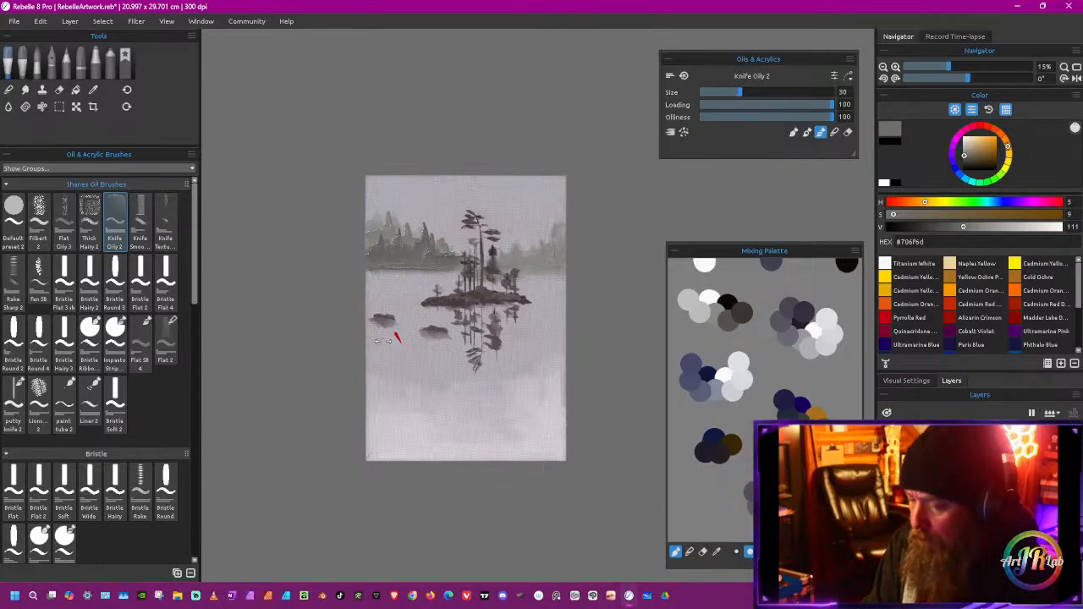
key(bracketleft)
key(bracketleft)
key(bracketleft)
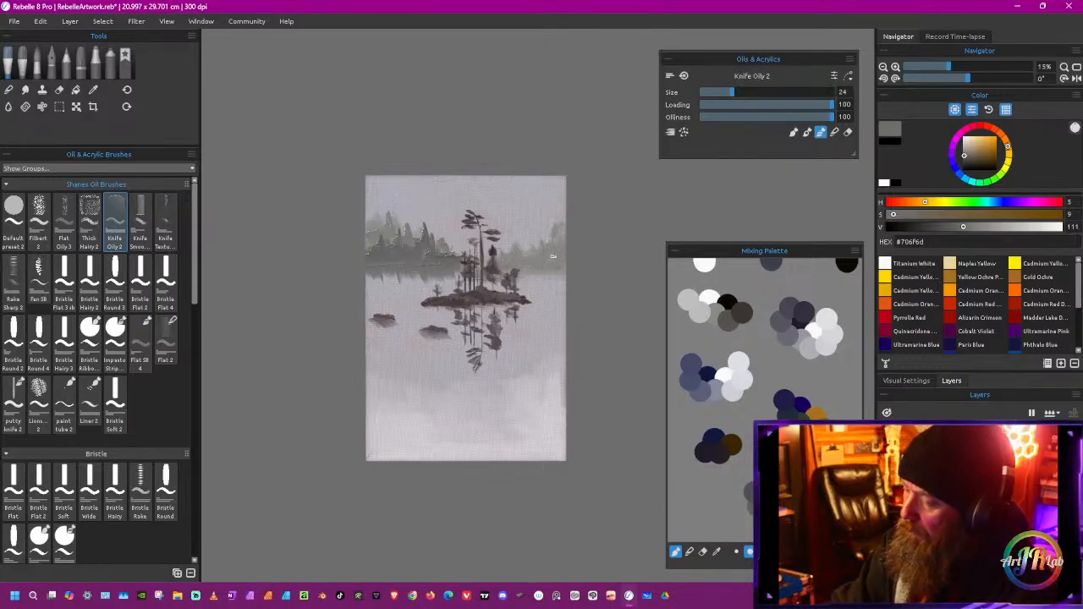
Step: Darken the grey to #636260 and paint the right shore's pines, bank and reflections with Knife Oily 2 at size 24
key(i)
key(b)
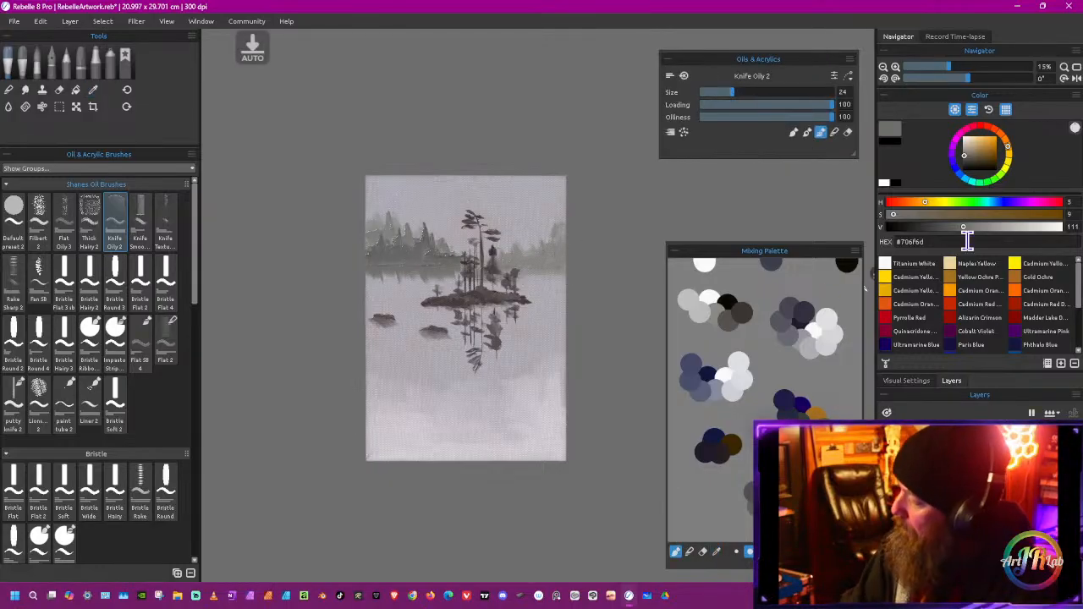
drag(965, 227, 954, 227)
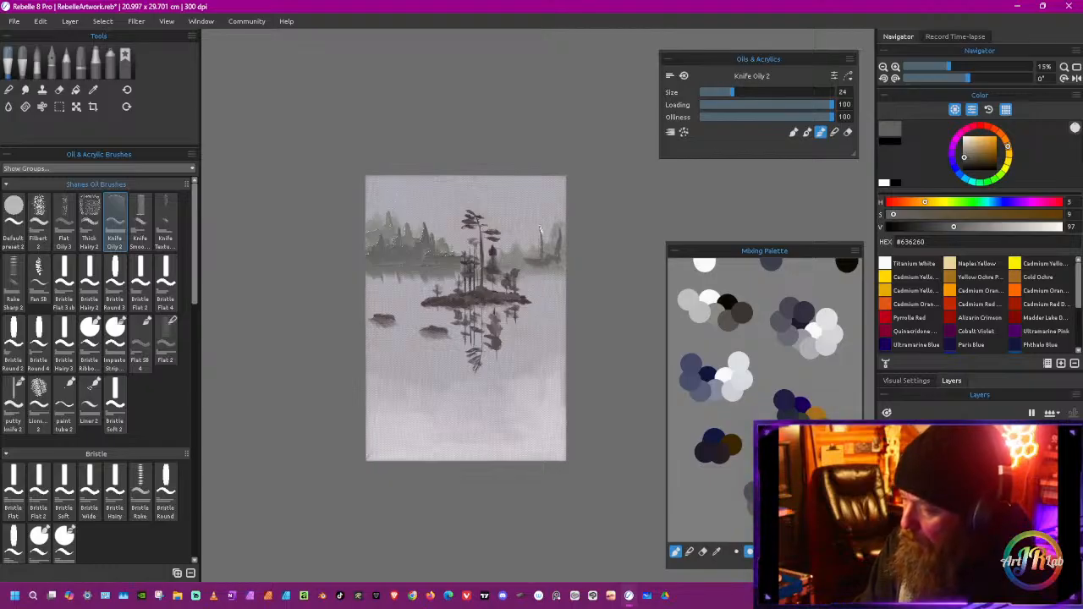
drag(540, 229, 540, 249)
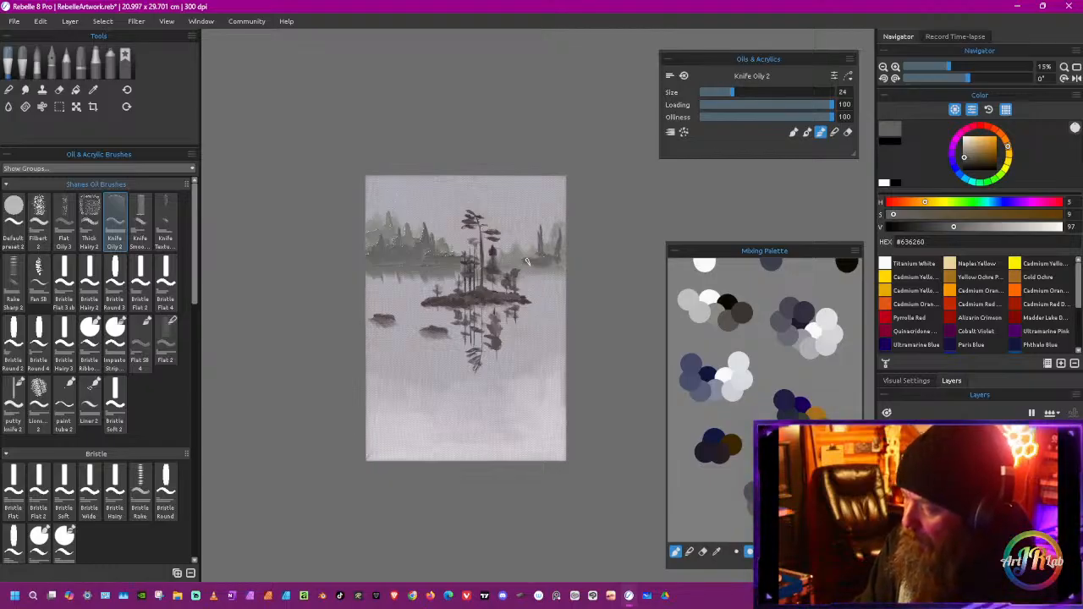
mouse_move(562, 272)
mouse_down()
mouse_move(530, 273)
mouse_move(545, 273)
mouse_up()
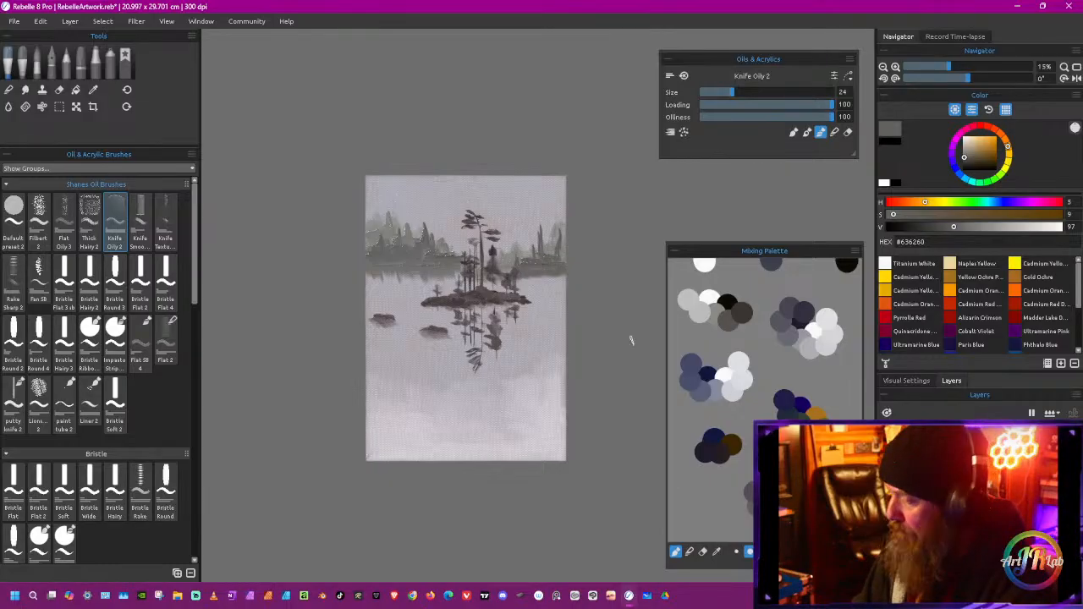
Step: Hide the island's painting and cover the orange streak in the water with Bristle Flat 3 sb at size 36 in the sampled #a9a5af
key(ctrl+z)
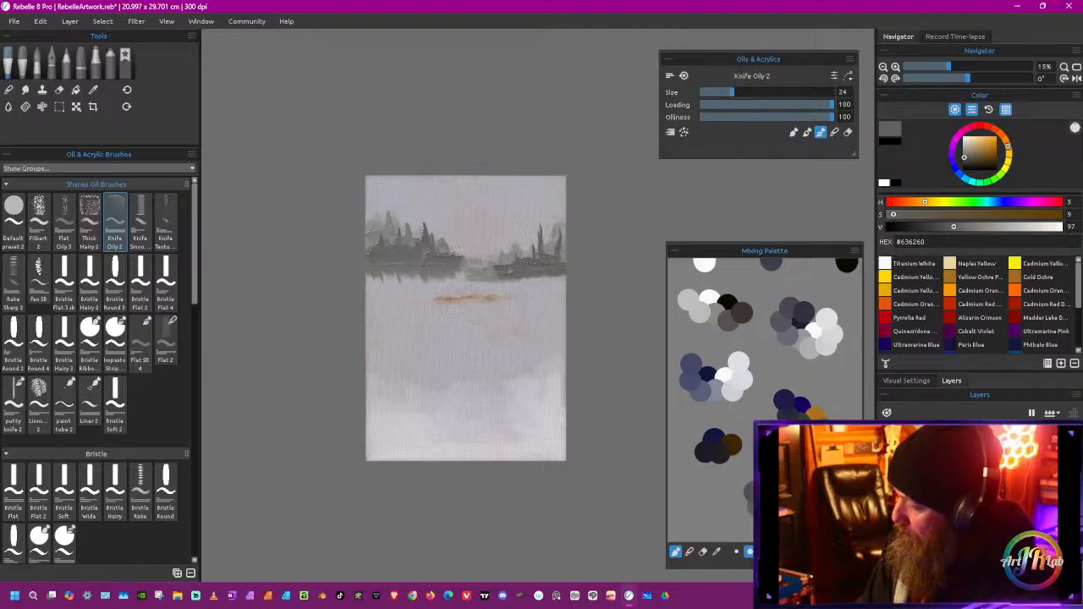
alt+click(448, 315)
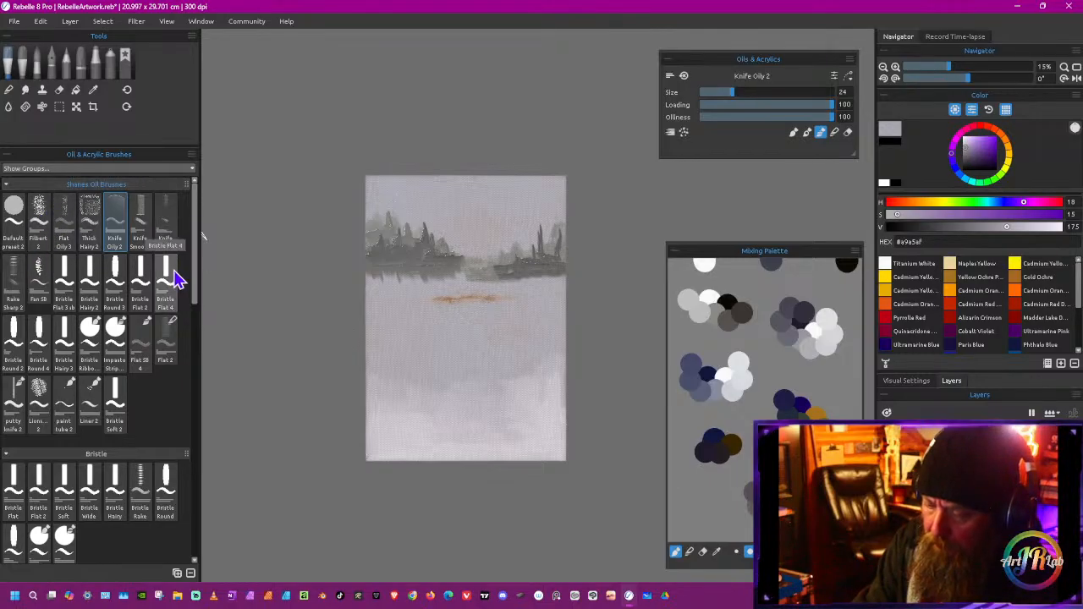
click(66, 283)
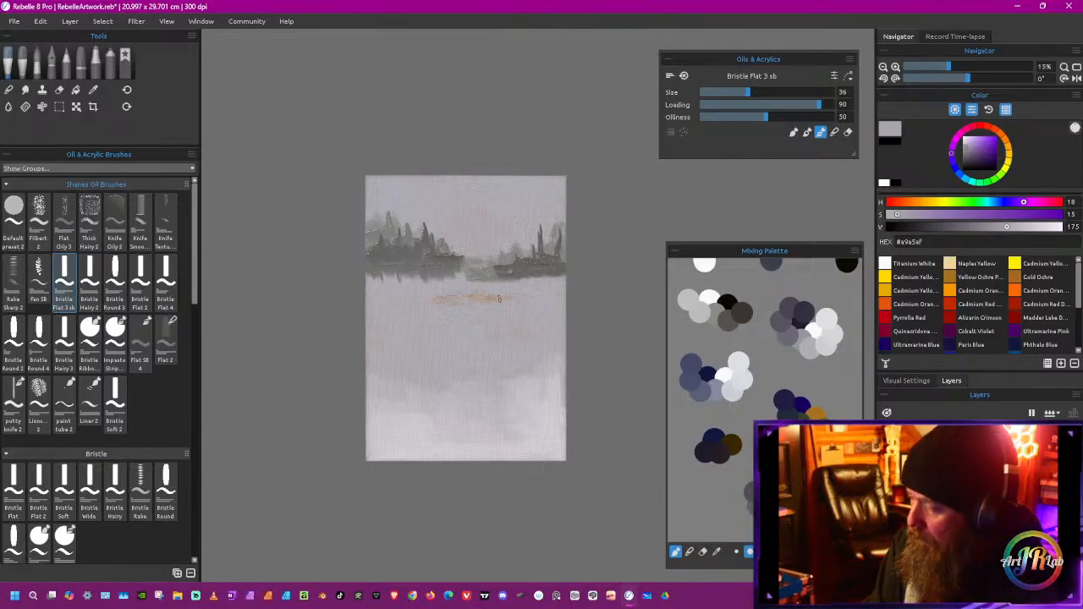
drag(499, 299, 453, 299)
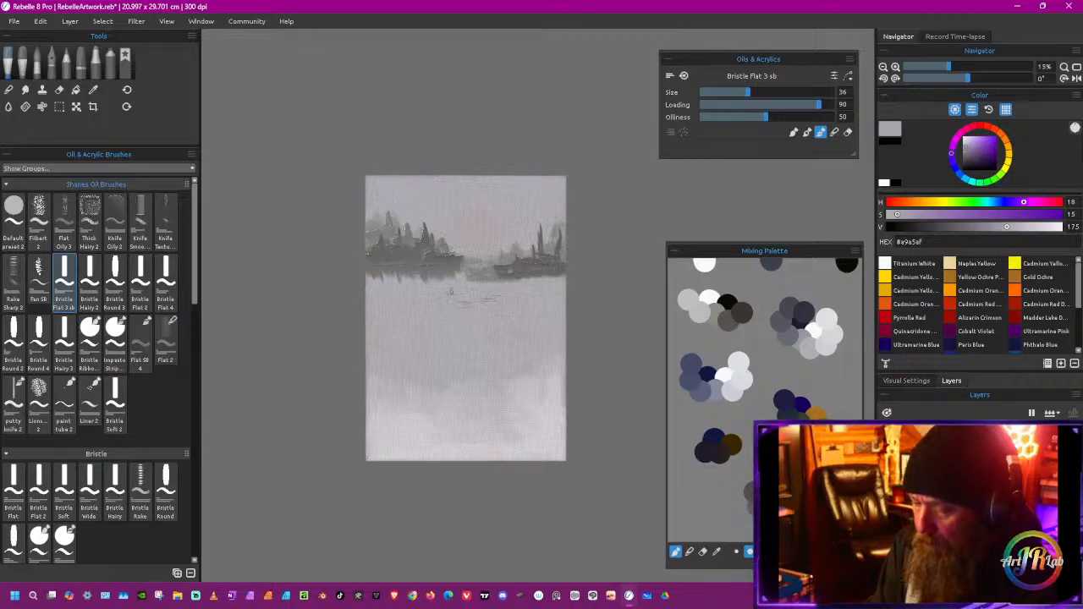
Step: Smooth the repainted water patch with Bristle Flat 2 and the Flat SB 4 brush at size 40, switching the latter to blending
click(140, 287)
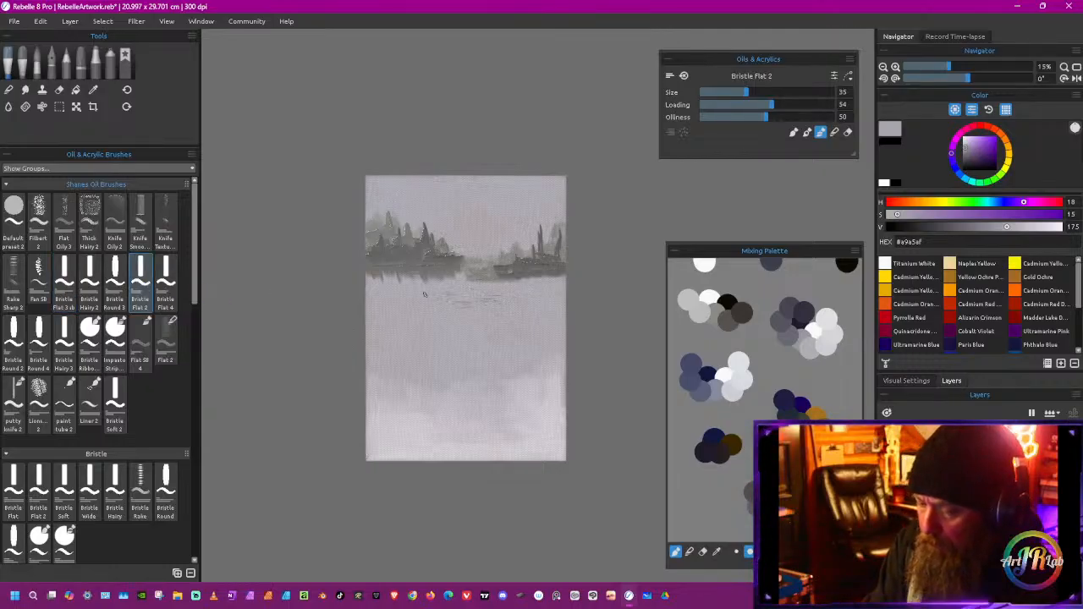
click(144, 345)
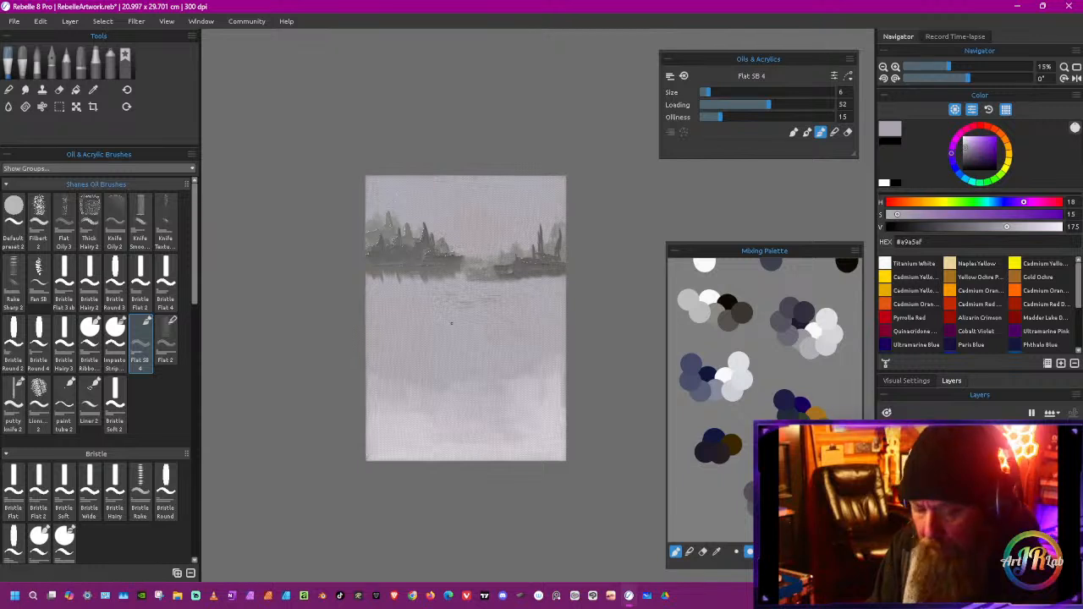
shift+drag(452, 323, 496, 308)
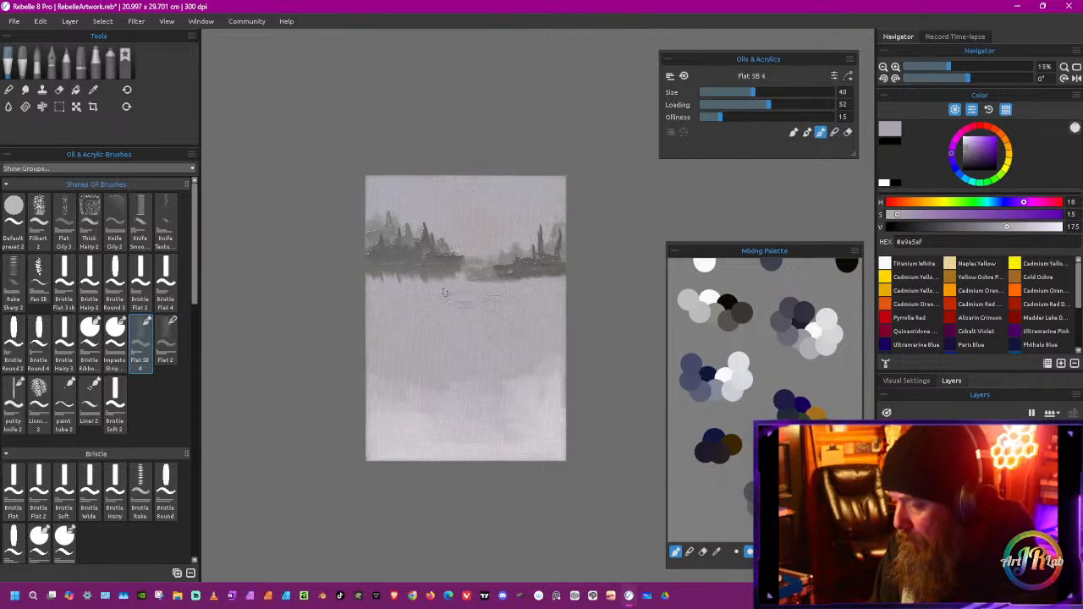
click(834, 132)
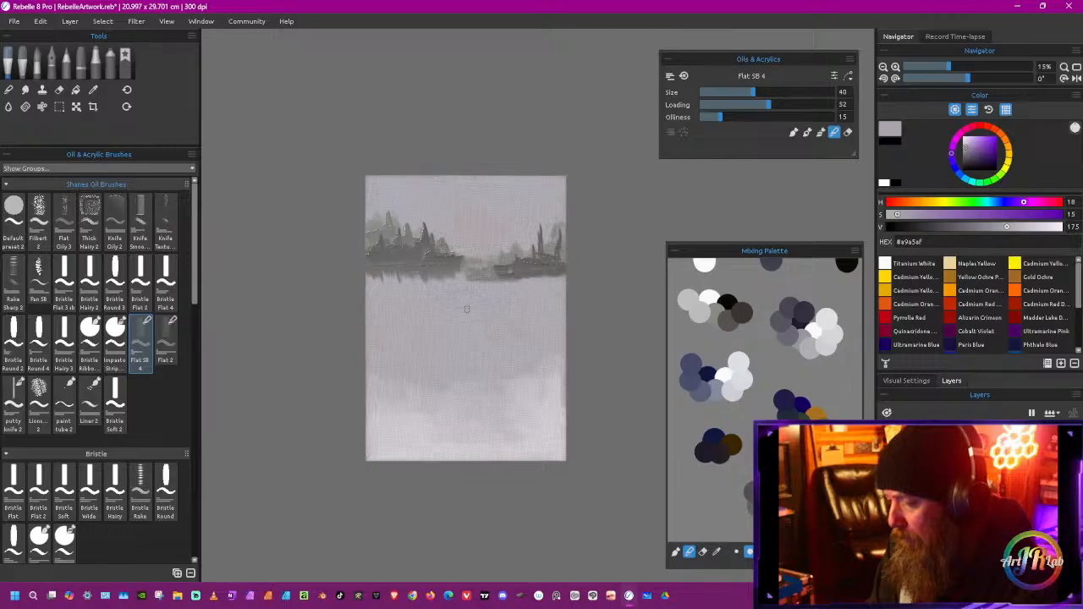
Step: Sample the right shore's grey, darken it to value 90, and repaint that shore's pines, bank and water reflections with Knife Oily 2 at size 24
alt+click(520, 265)
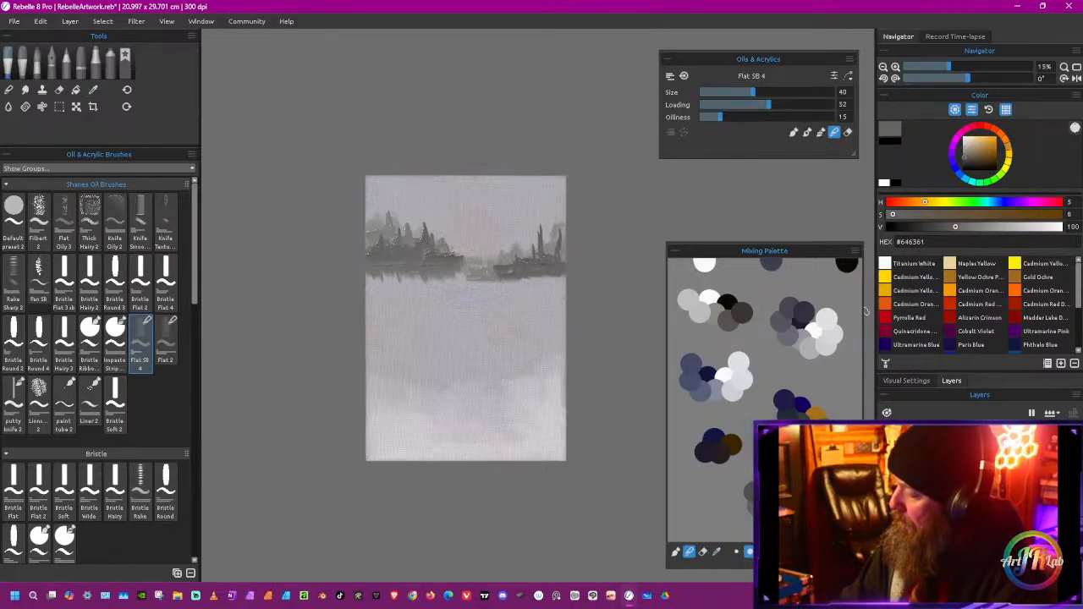
click(139, 213)
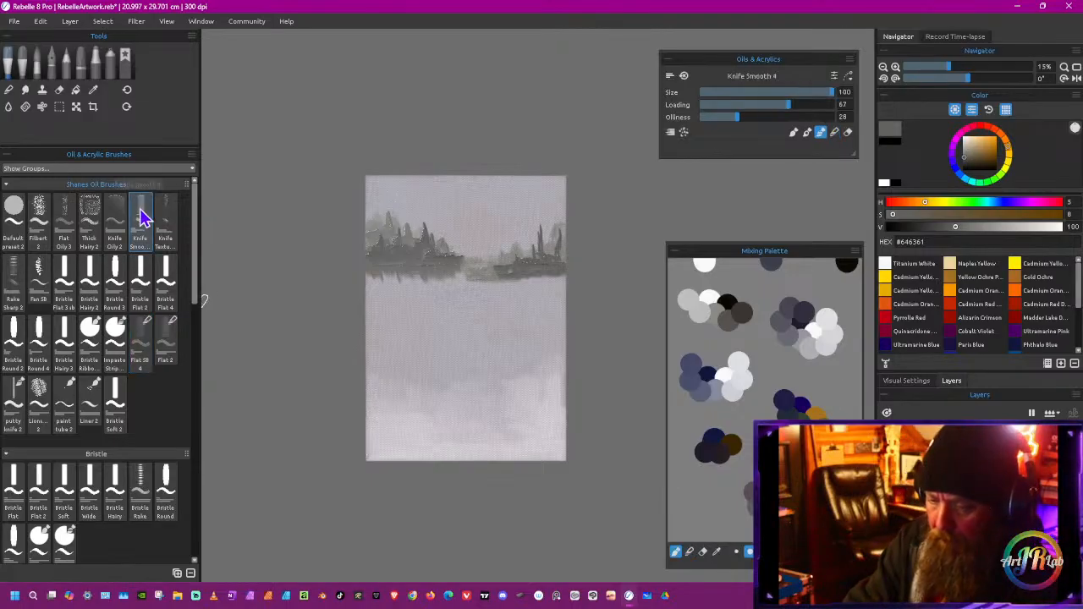
click(116, 219)
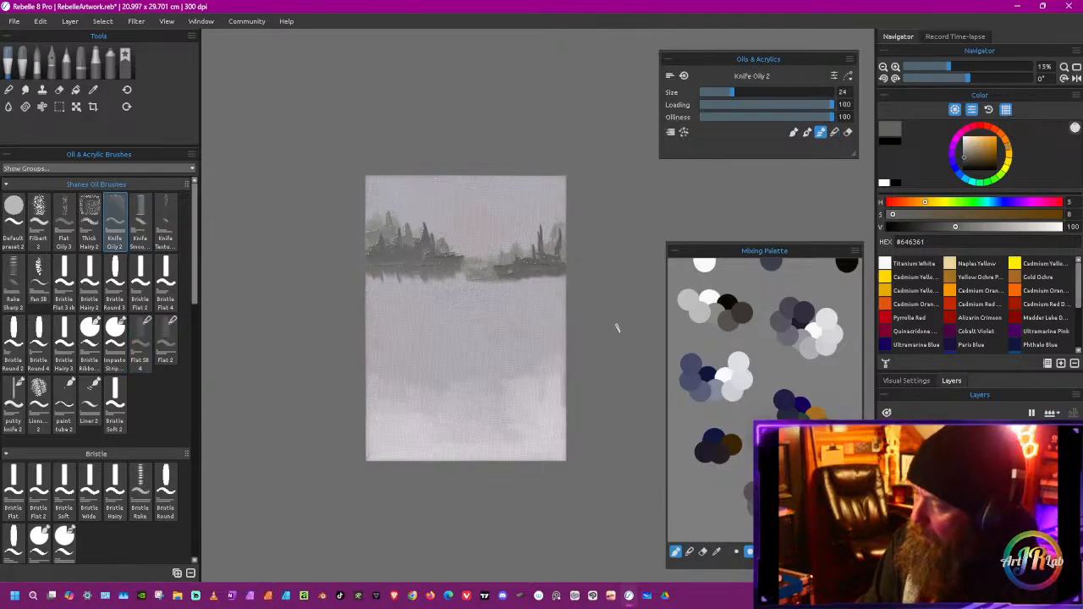
drag(956, 227, 951, 227)
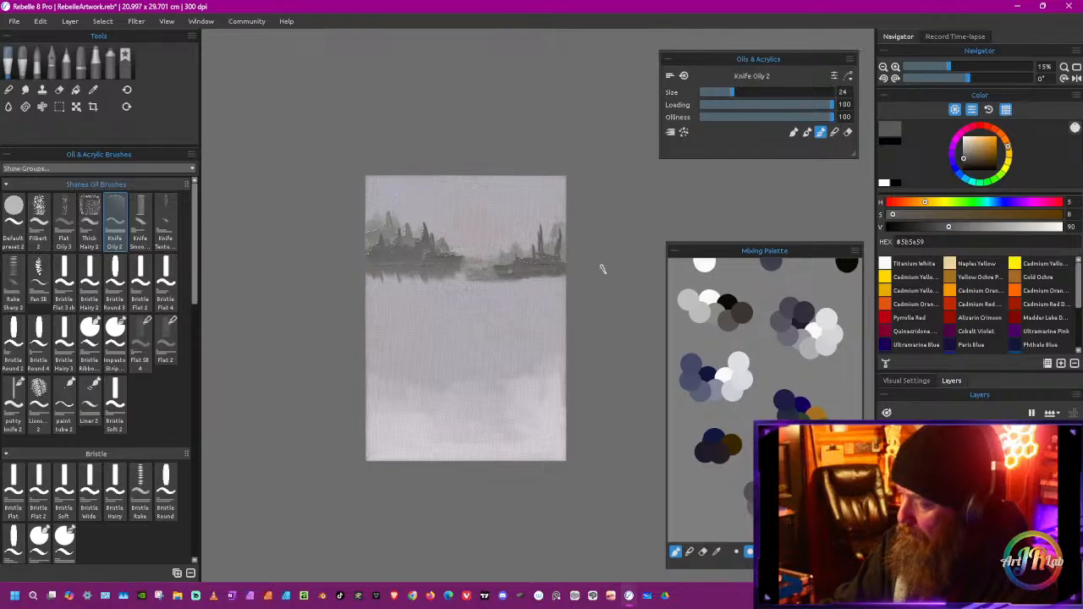
drag(509, 252, 509, 271)
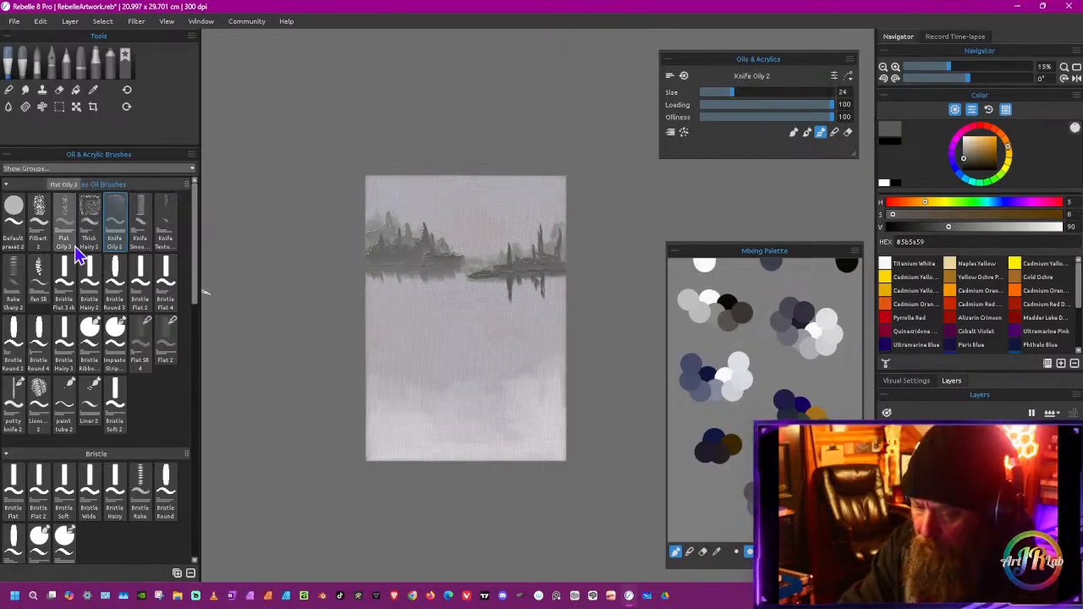
Step: Paint soft background foliage behind the right shore's pines with Flat SB 4 at size 40, using light greys sampled from the trees and sky
click(140, 340)
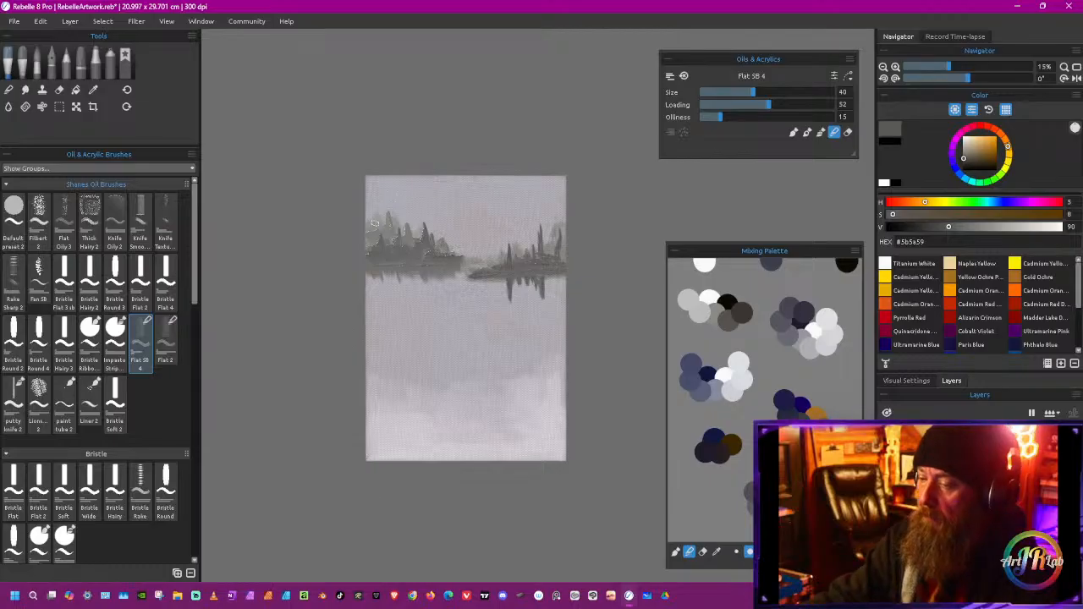
alt+click(552, 241)
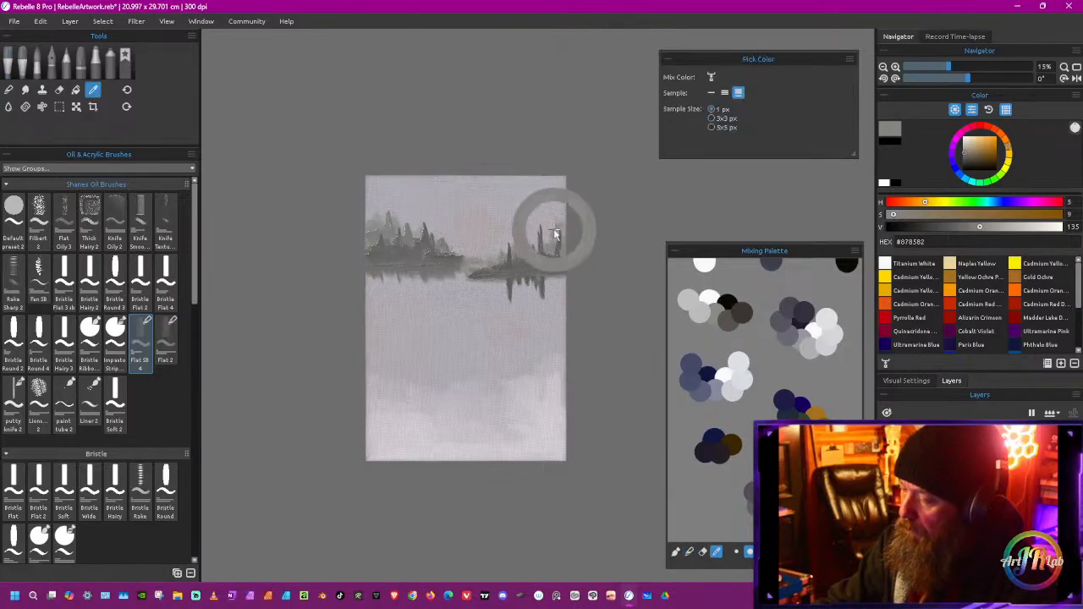
drag(984, 227, 991, 227)
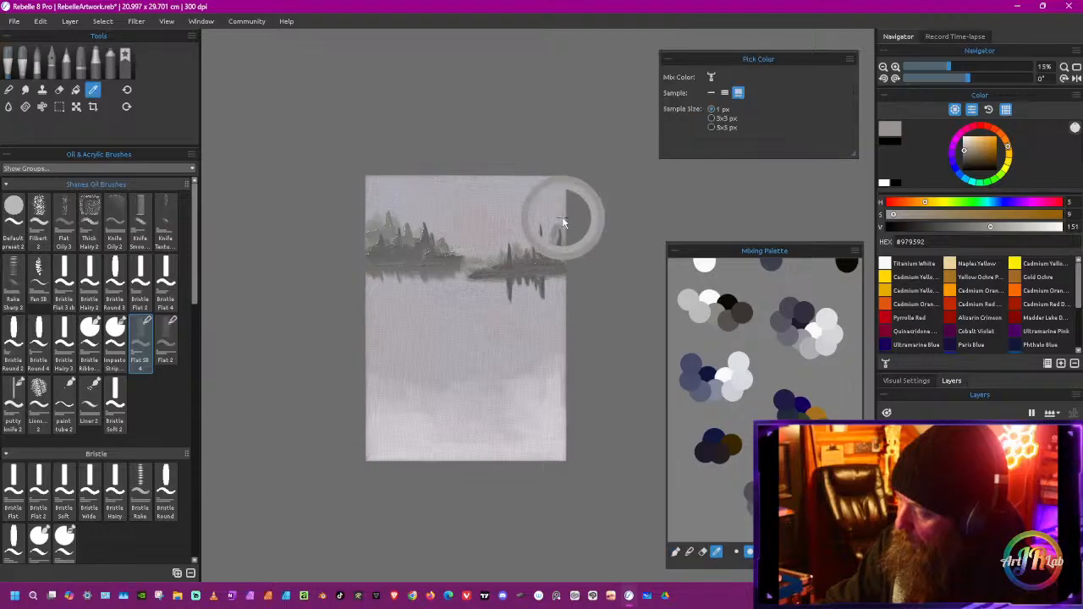
alt+click(561, 221)
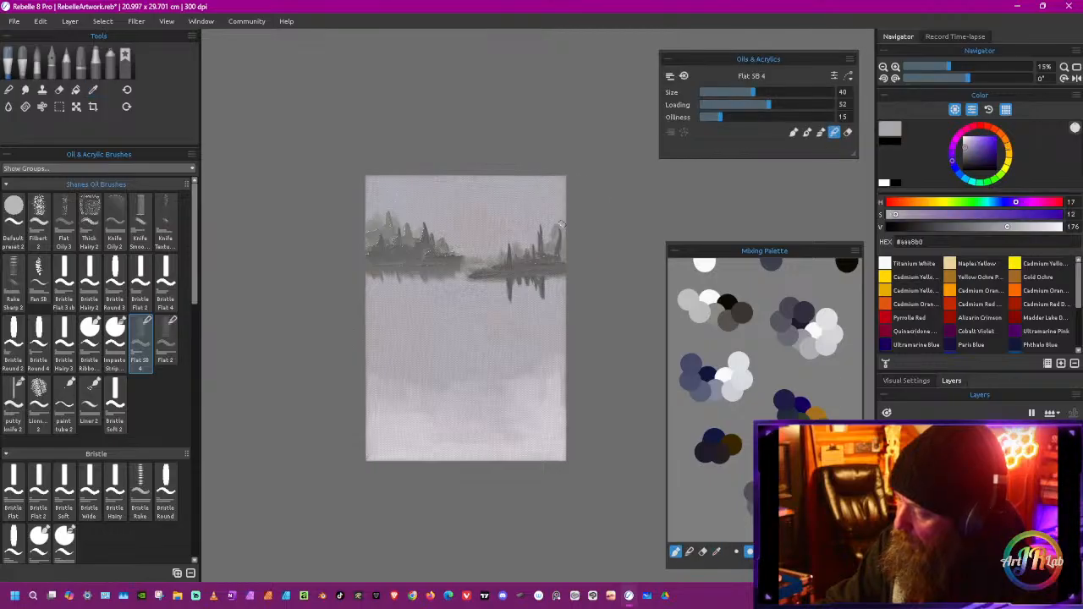
alt+click(520, 242)
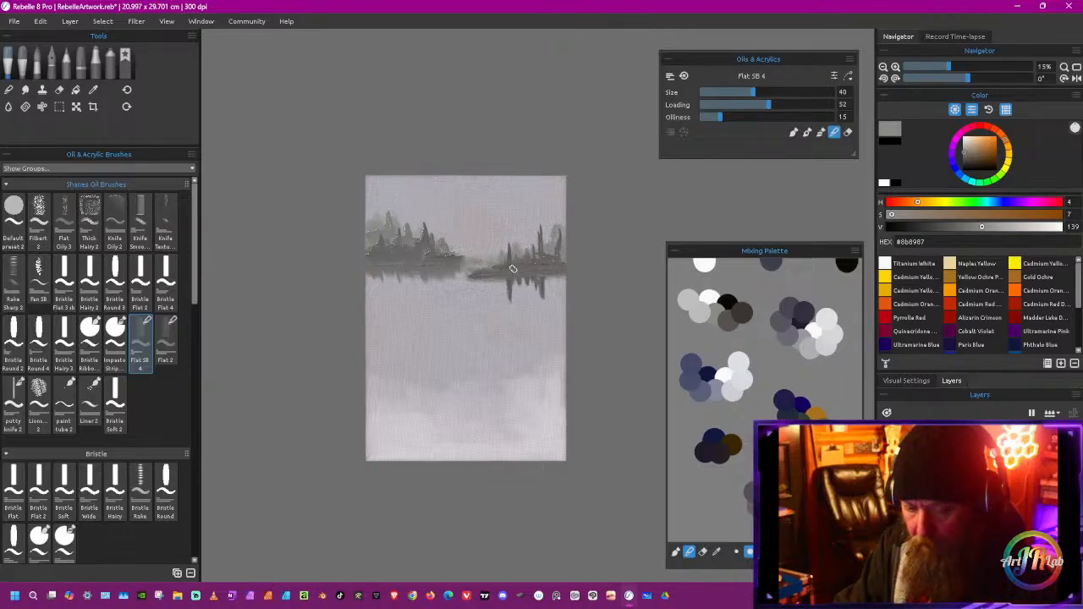
key(alt)
alt+click(519, 247)
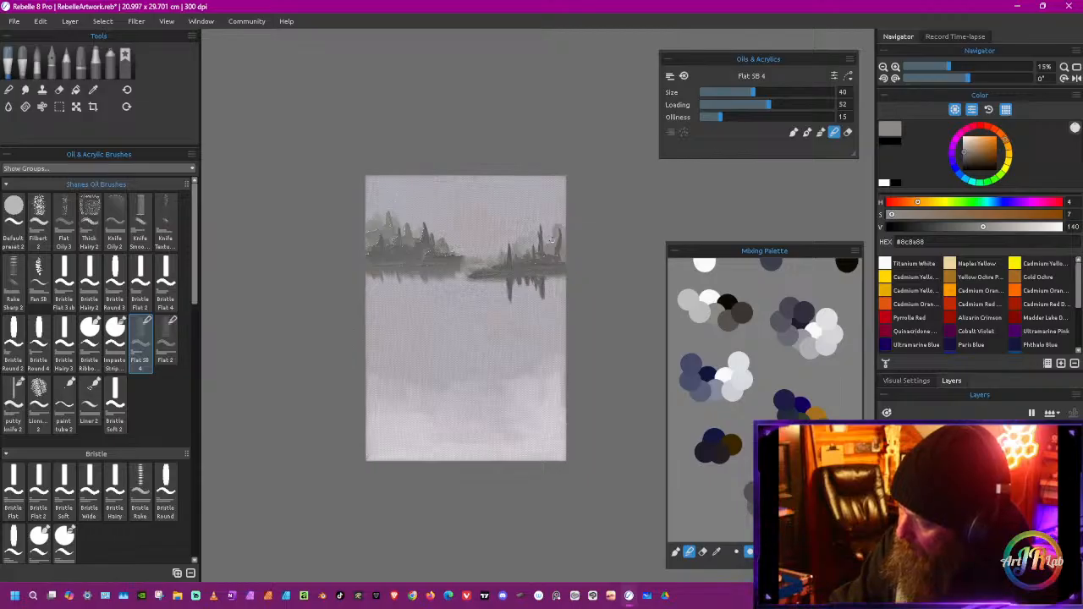
Step: Refine the misty foliage and reflections around the right shore's pines with Flat SB 4, alternating greys sampled from the trees and water
alt+click(550, 248)
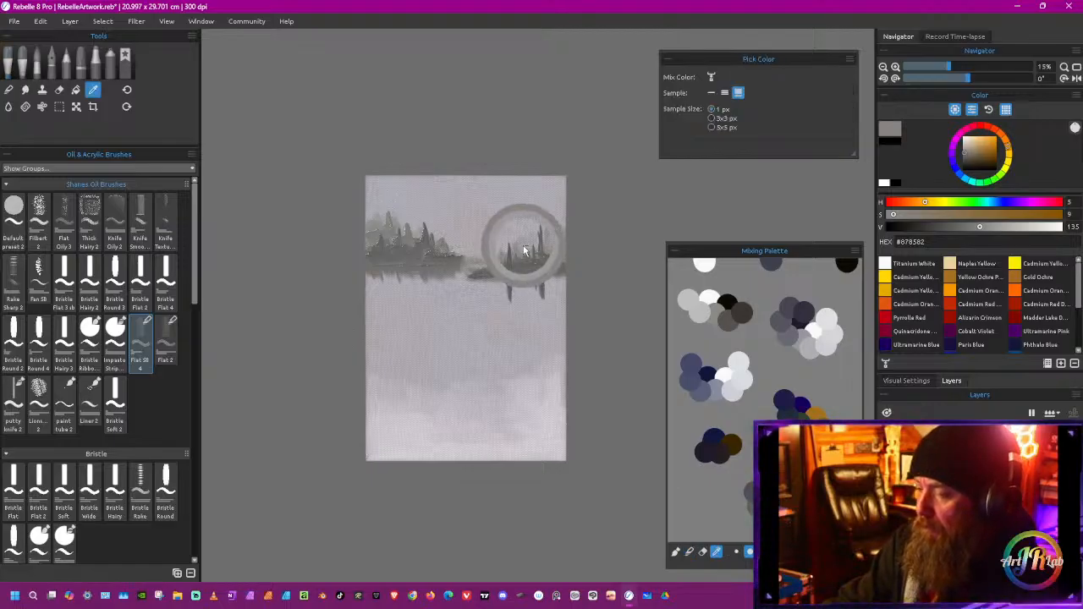
alt+click(522, 292)
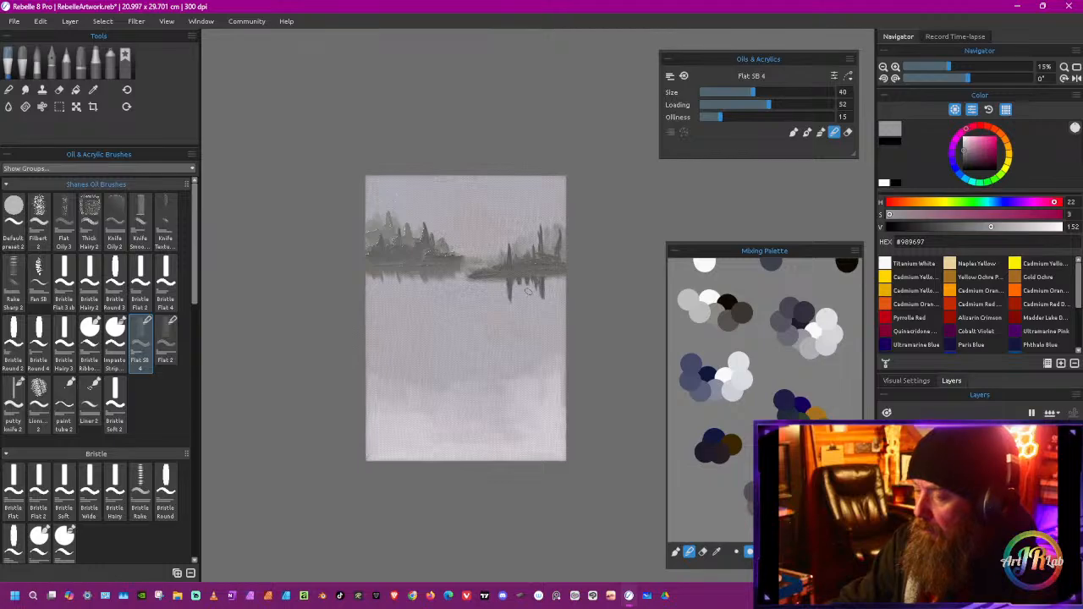
key(alt)
alt+click(563, 234)
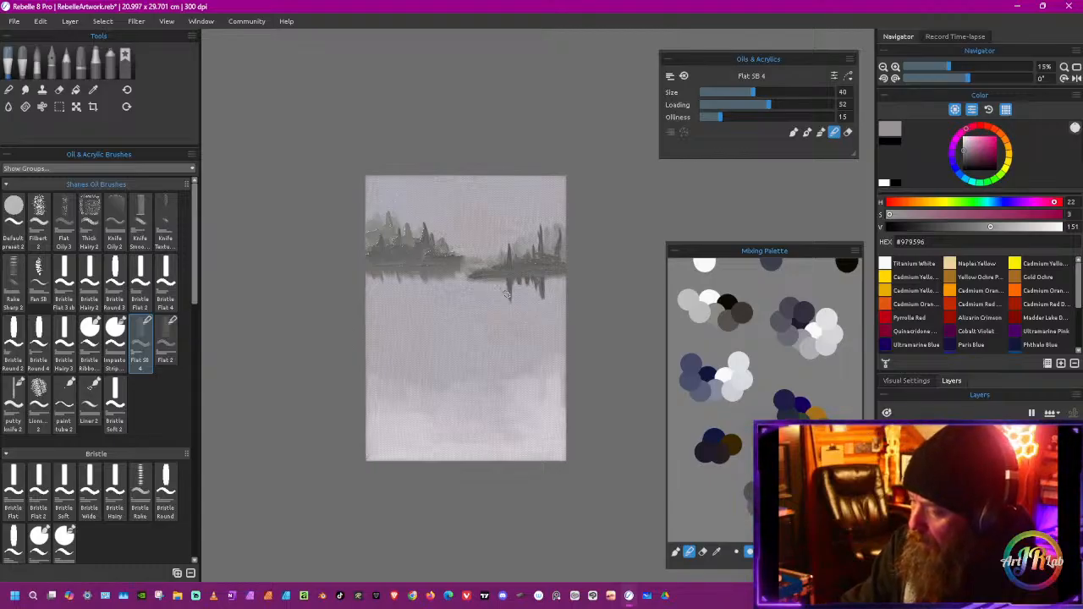
drag(990, 227, 981, 227)
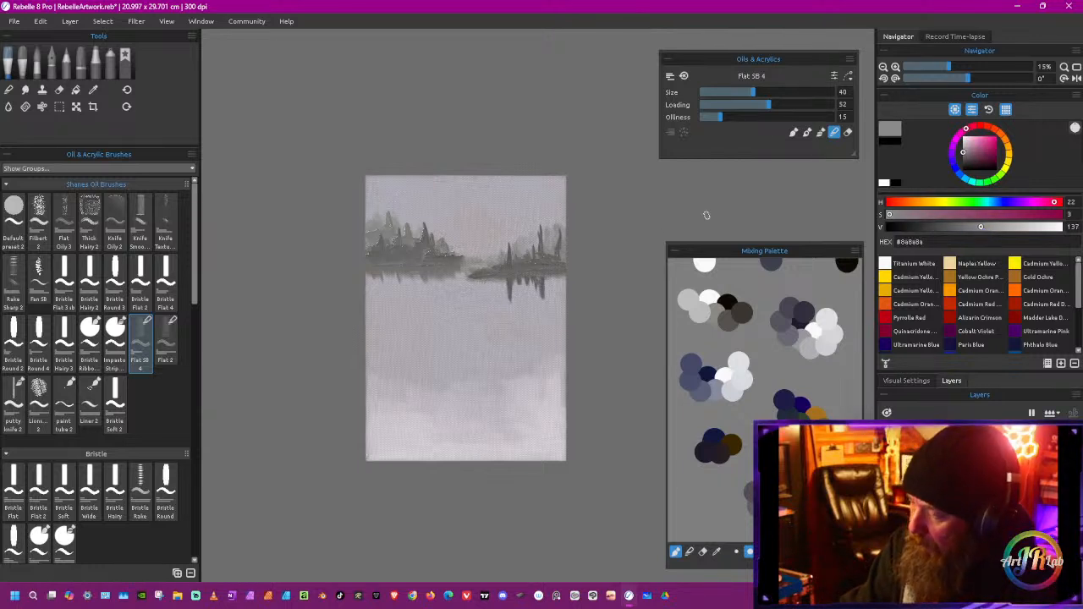
key(i)
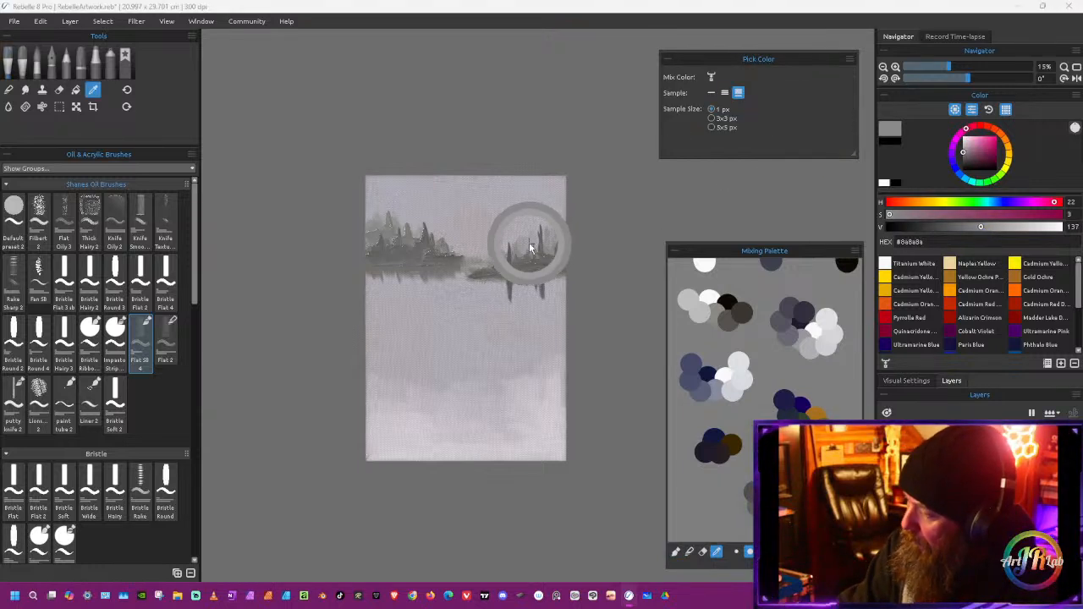
click(526, 250)
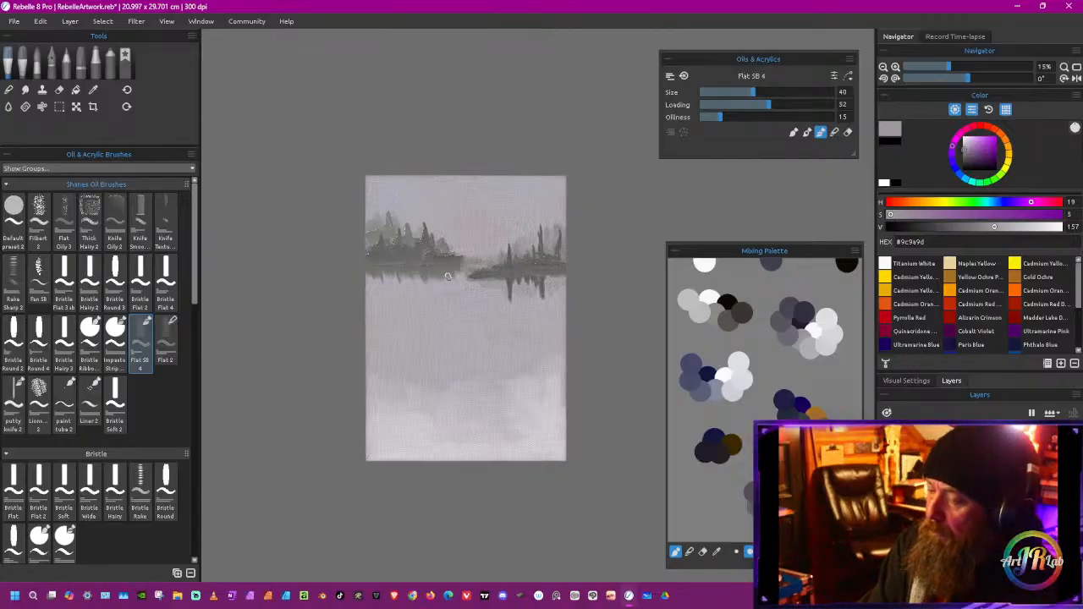
Step: Paint the left shore's reflections with Flat SB 4, starting from the sampled tree grey and lightening it to #939290 and #9c9b99
key(i)
click(390, 237)
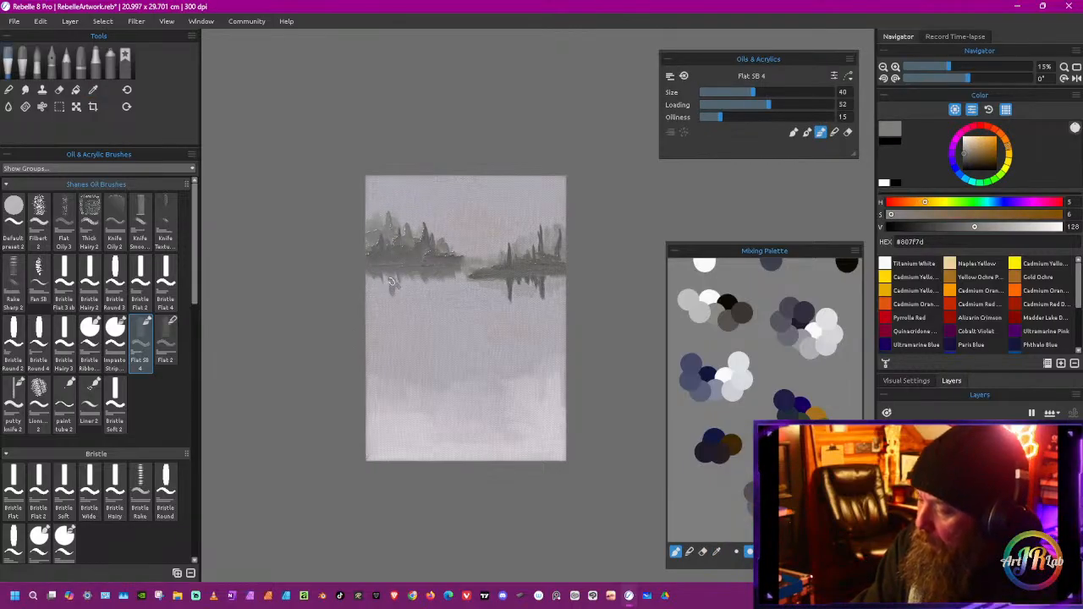
key(i)
click(390, 232)
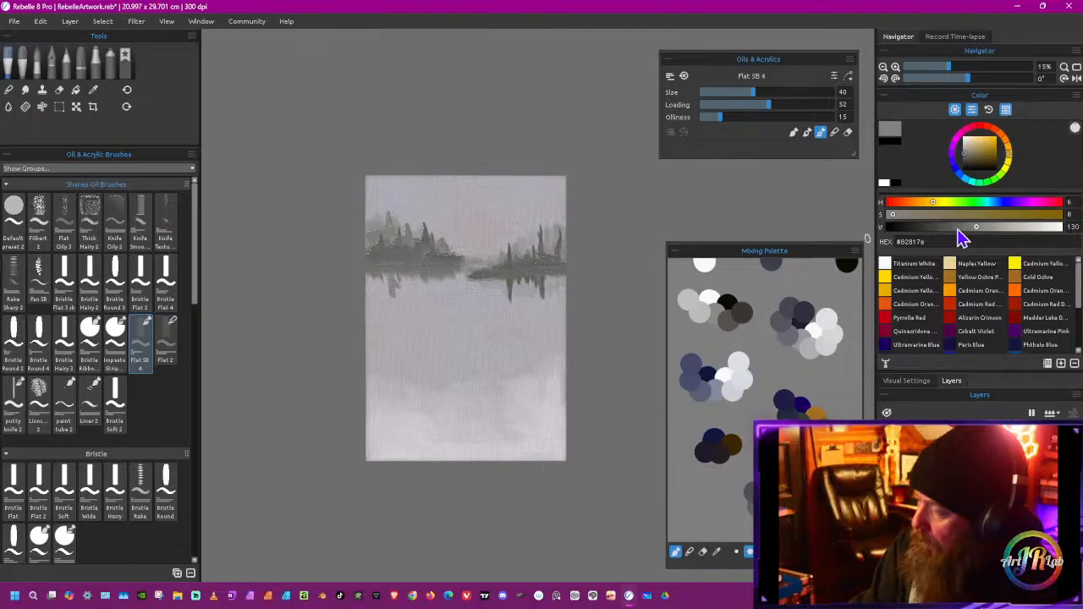
click(985, 227)
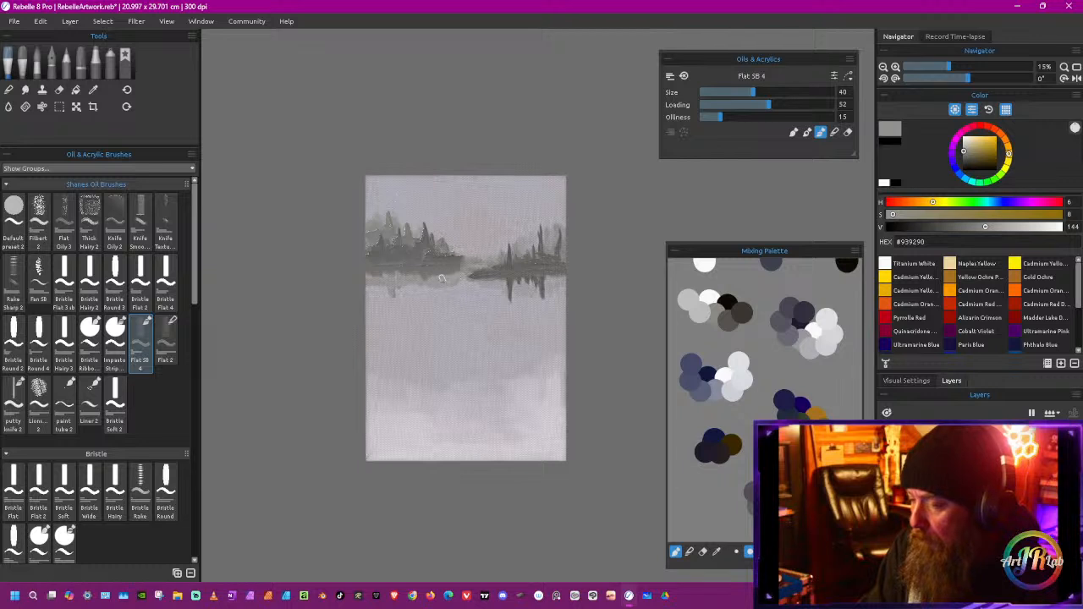
drag(985, 227, 992, 227)
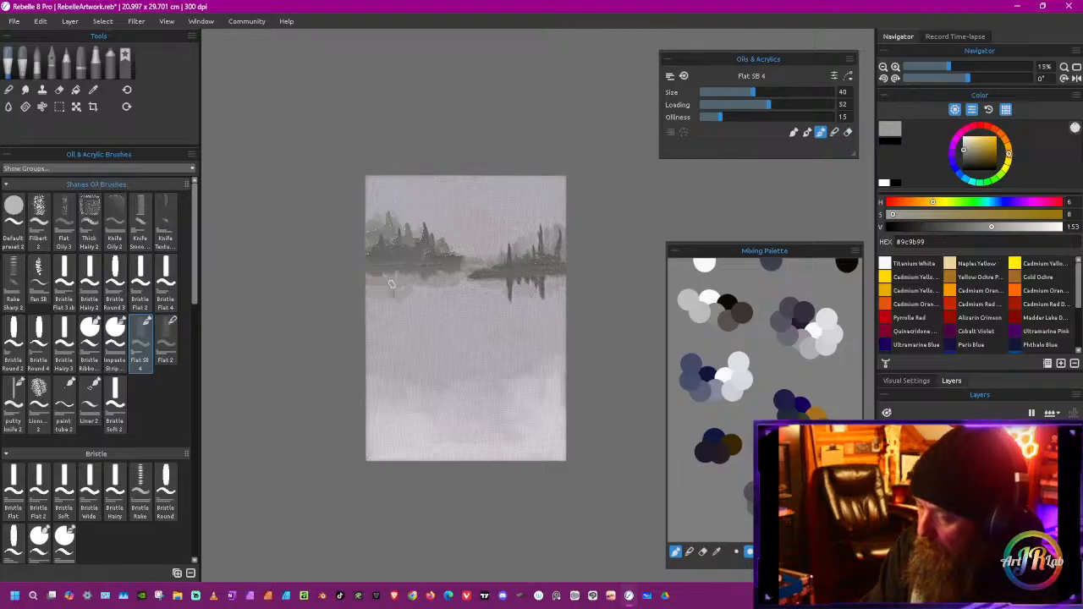
Step: Switch Flat SB 4 to blending and smooth the left shore's reflections and the open water, enlarging the brush to size 60
click(834, 132)
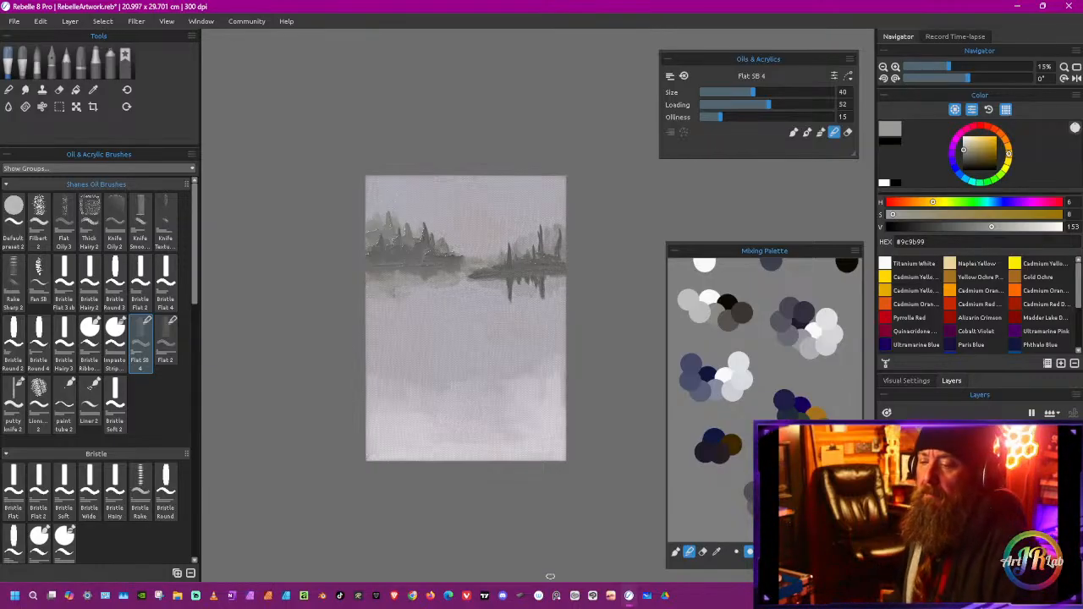
key(])
key(])
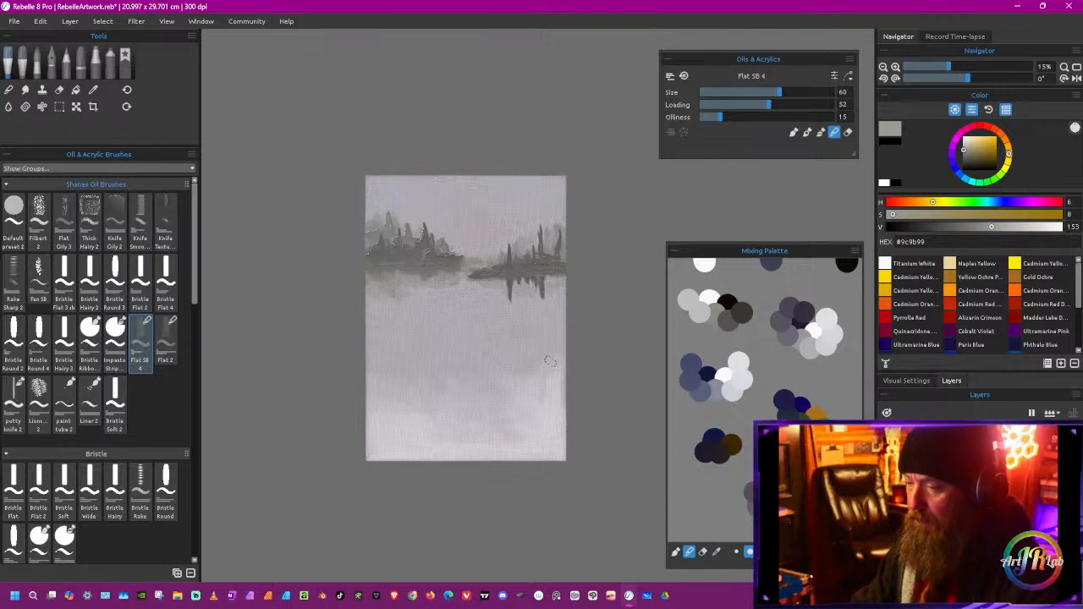
drag(560, 429, 465, 174)
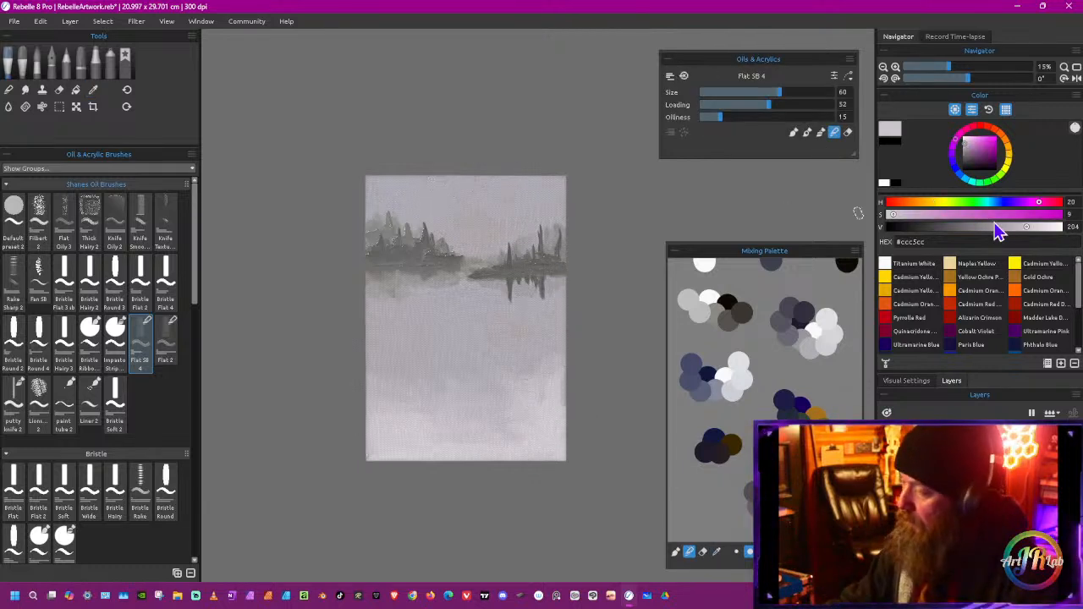
click(1030, 227)
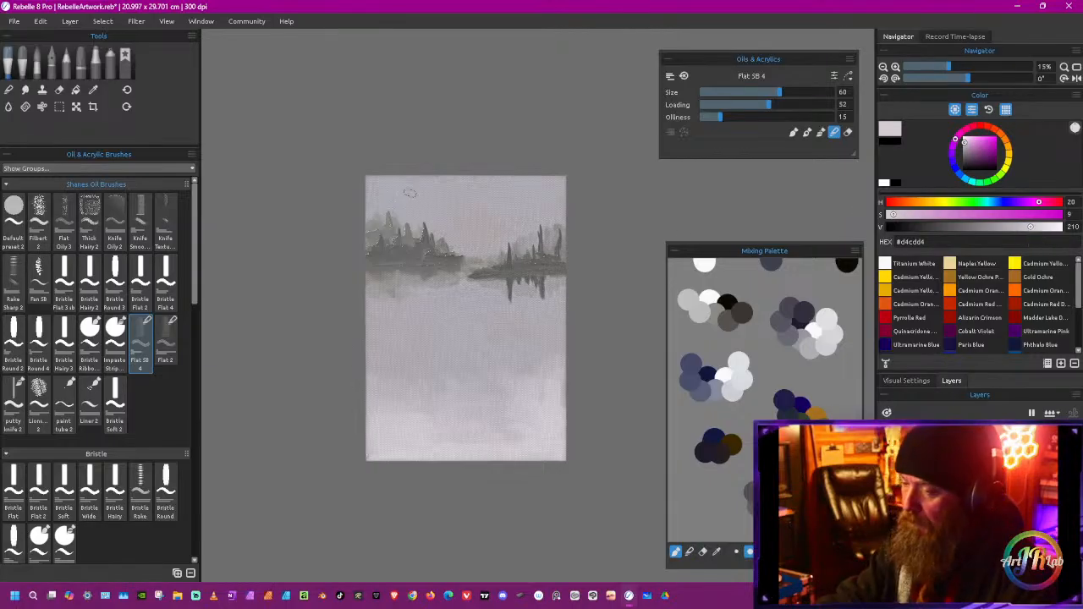
click(821, 132)
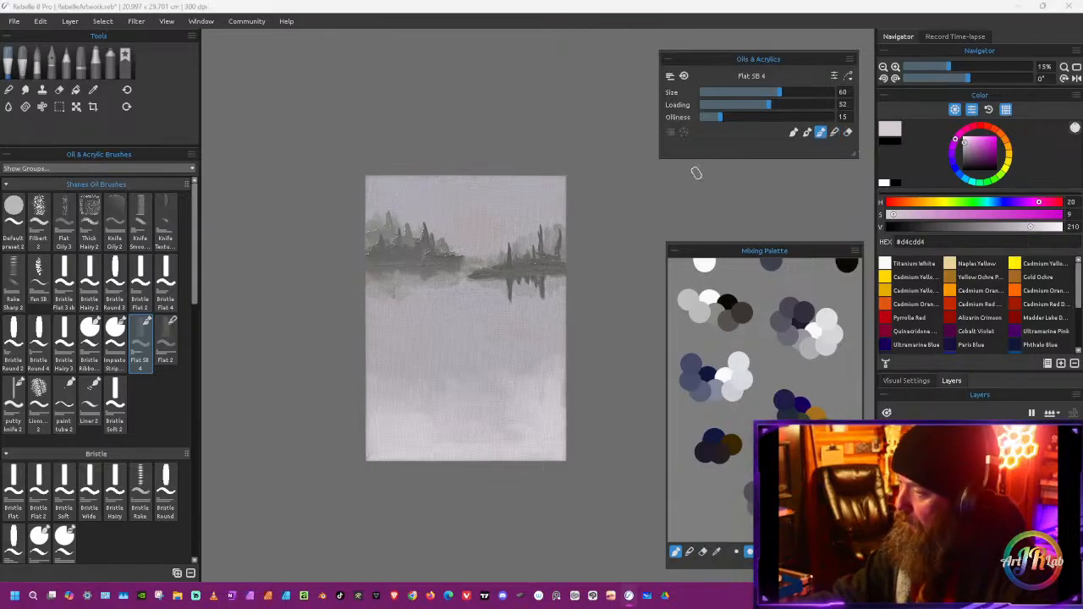
drag(409, 197, 407, 201)
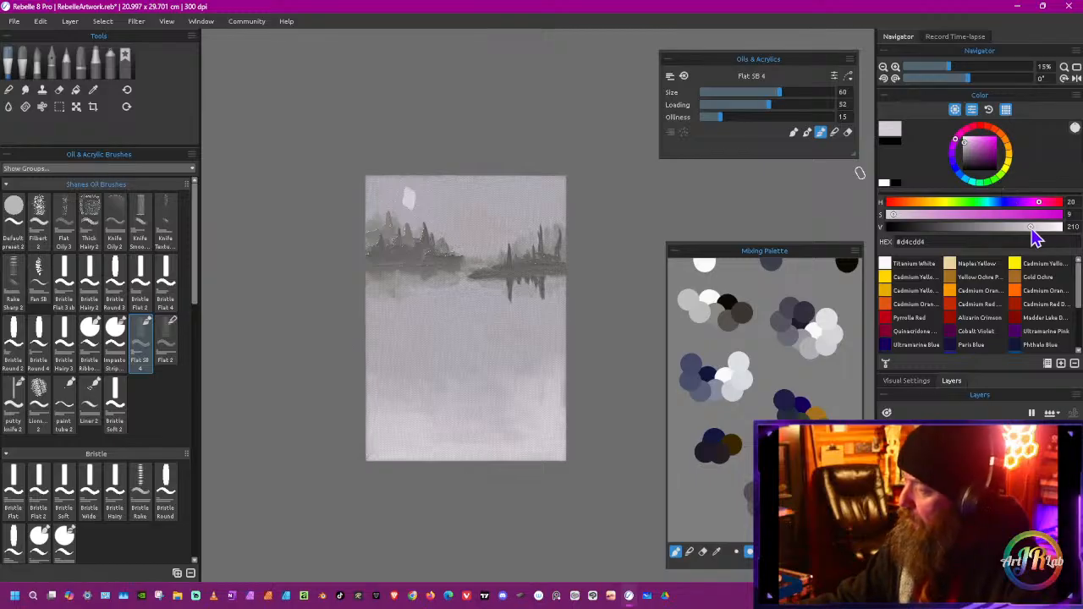
click(1025, 227)
key(ctrl+z)
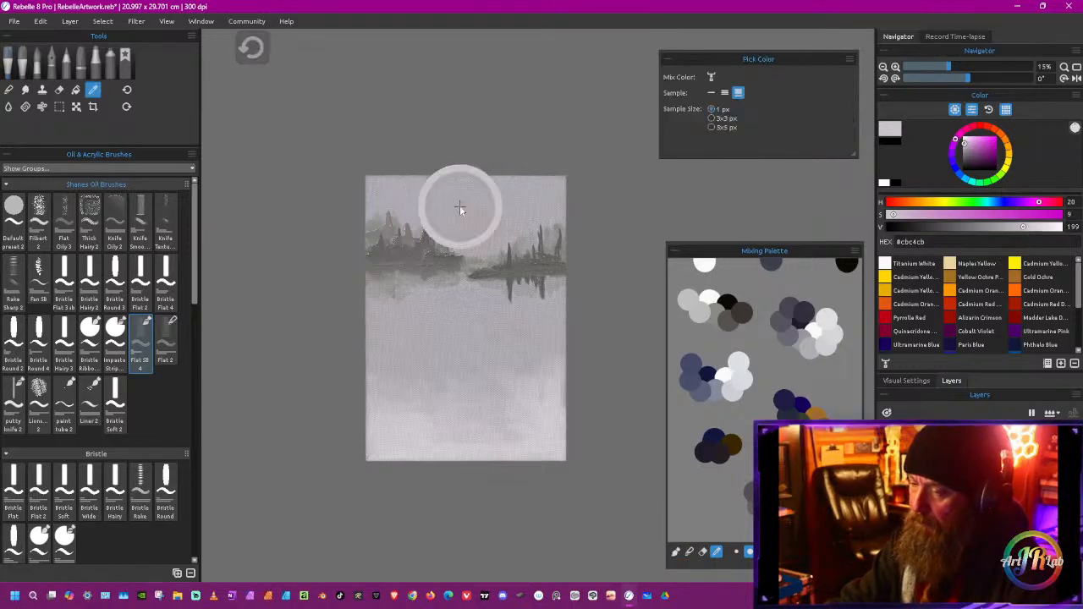
alt+click(459, 207)
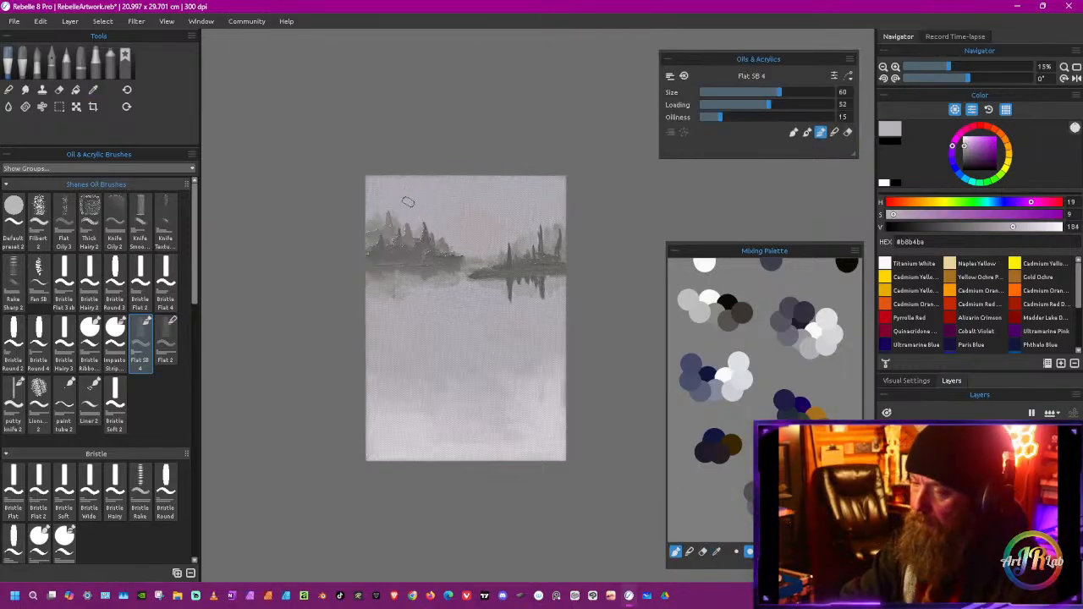
key(i)
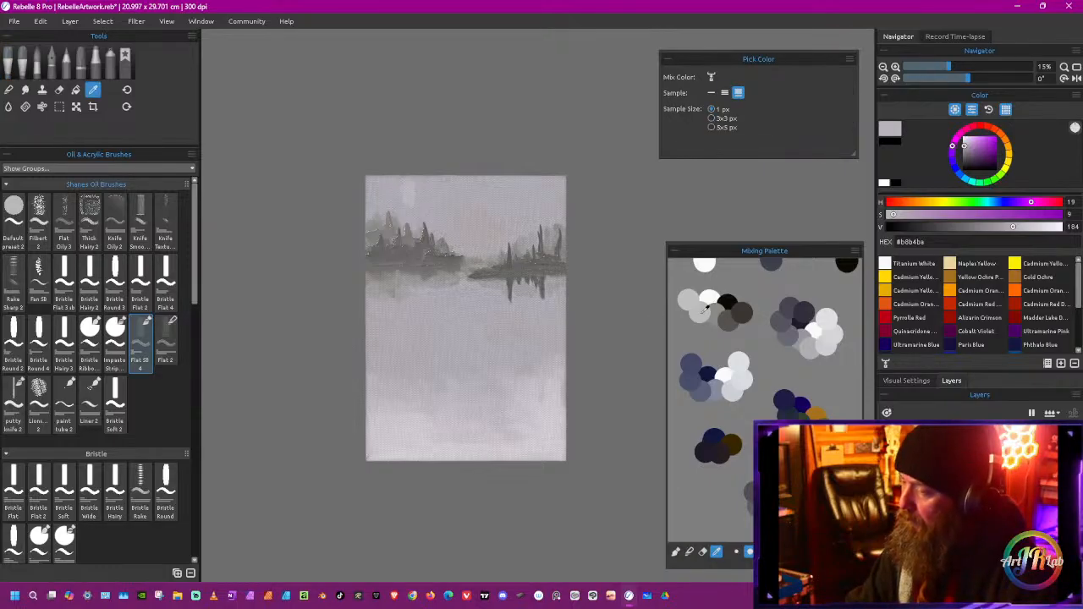
click(704, 312)
key(b)
mouse_move(448, 207)
mouse_down()
mouse_move(431, 198)
mouse_move(496, 220)
mouse_up()
key(ctrl+z)
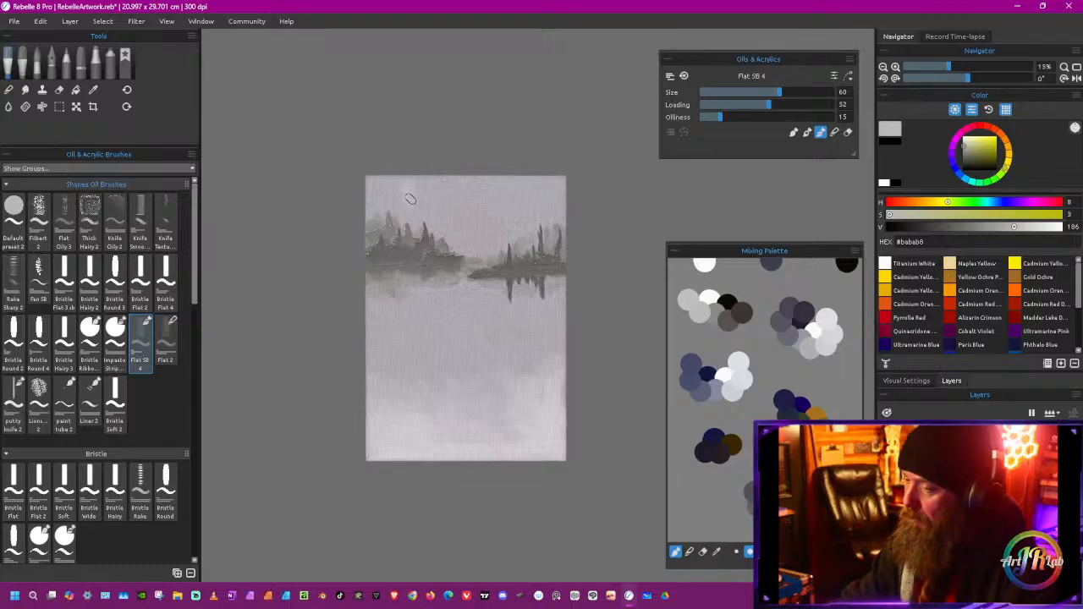
Step: Paint faint misty shapes behind the shores in the sampled #b7b3b9 with Flat SB 4, and brighten the sky around them with #c2bfc2
key(i)
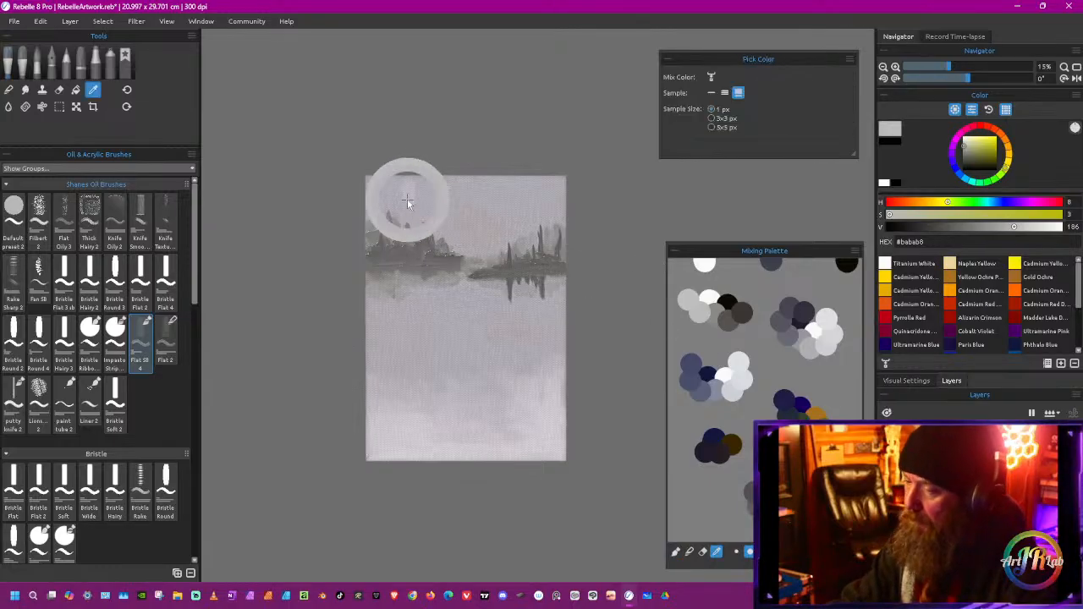
click(409, 193)
key(b)
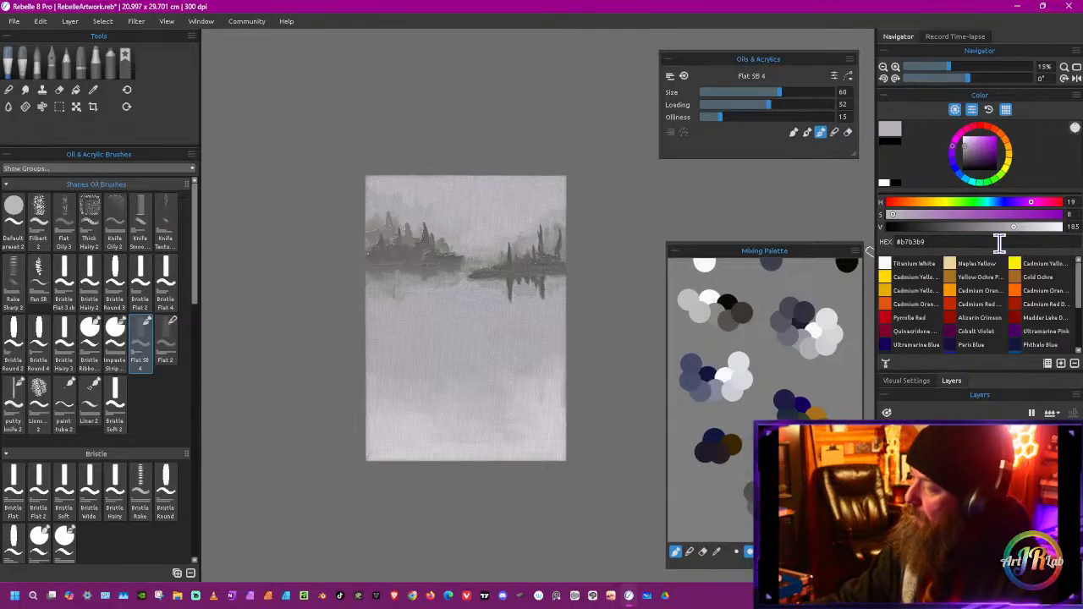
click(1020, 228)
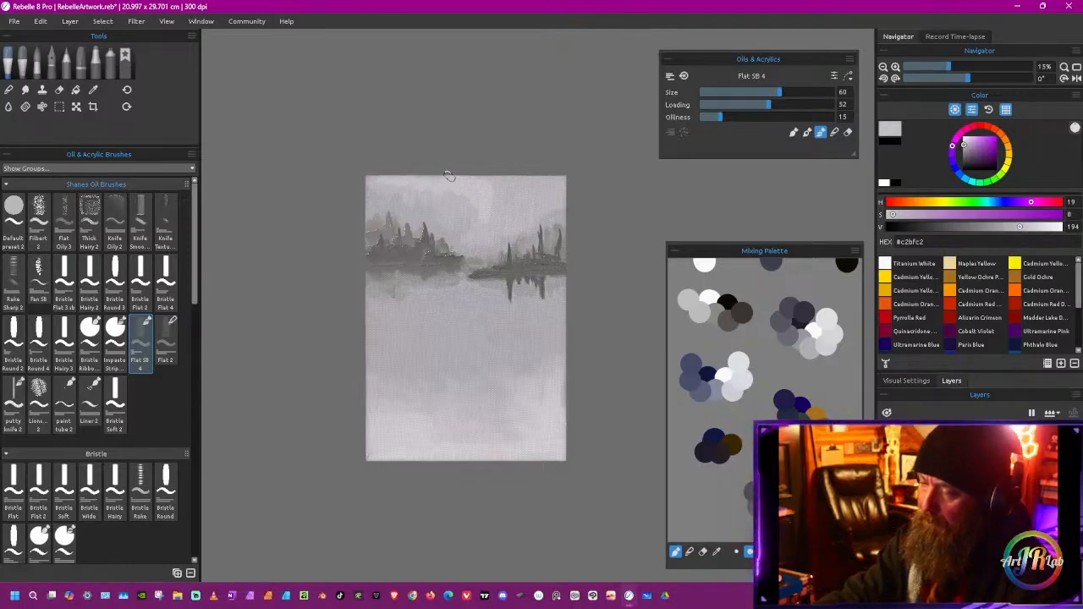
mouse_move(497, 216)
mouse_down()
mouse_move(497, 188)
mouse_move(506, 231)
mouse_move(530, 185)
mouse_up()
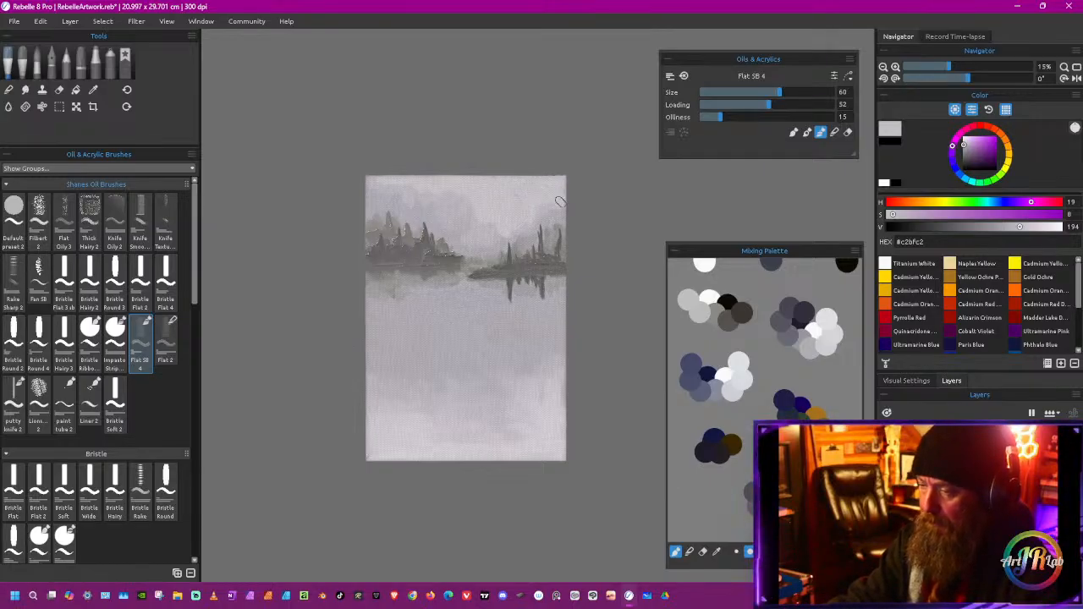
Step: Paint the sky's pale reflection across the lower water with Flat SB 4 in the sampled #c2bfc2 and blend it smooth
key(alt)
drag(537, 455, 500, 442)
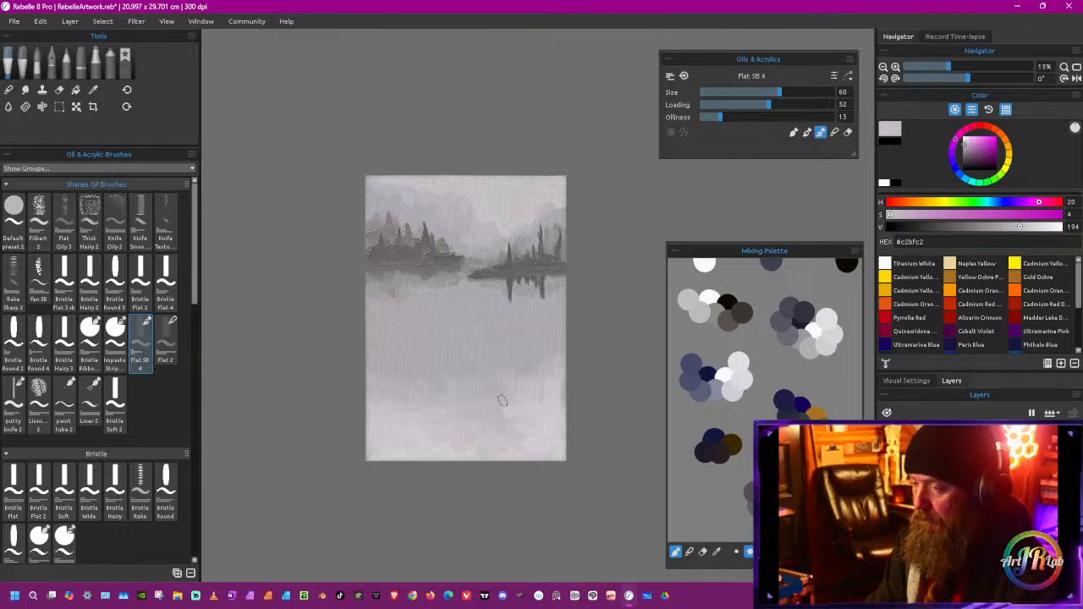
mouse_move(502, 400)
mouse_down()
mouse_move(480, 376)
mouse_move(441, 382)
mouse_up()
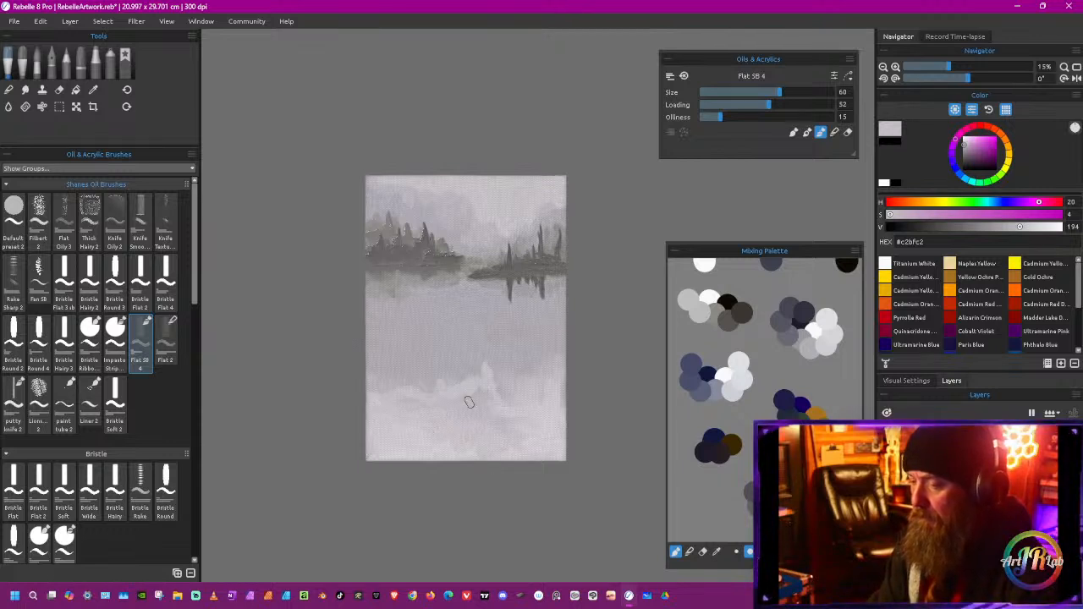
mouse_move(535, 398)
mouse_down()
mouse_move(514, 375)
mouse_move(548, 361)
mouse_move(516, 379)
mouse_up()
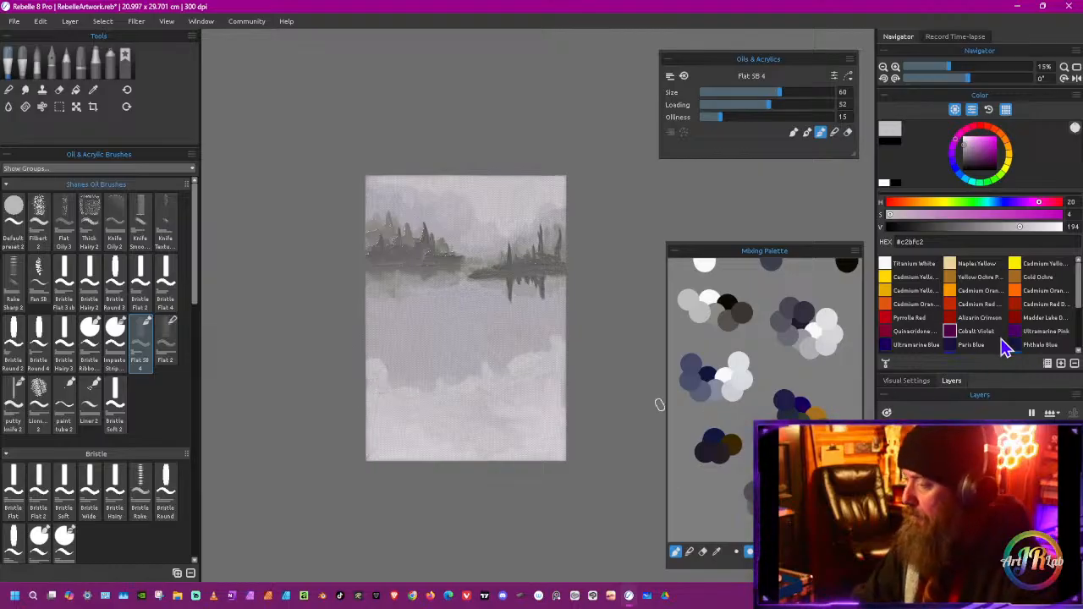
click(833, 132)
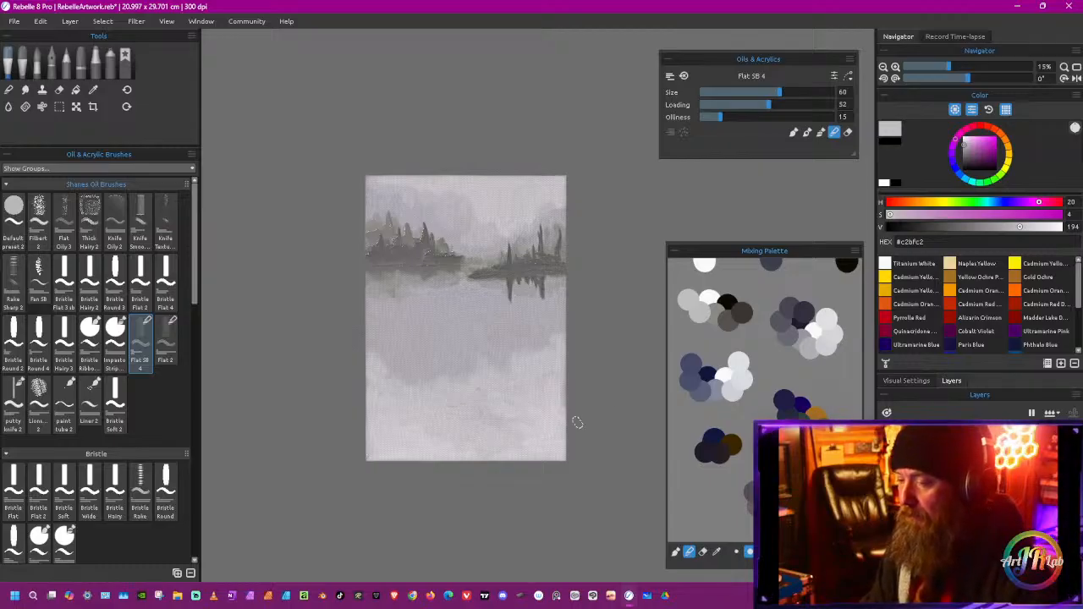
Step: Soften the reflections along the left shore's waterline with Flat SB 4 in blending mode at size 31, resampling greys from #747371 to #696765
drag(949, 66, 957, 67)
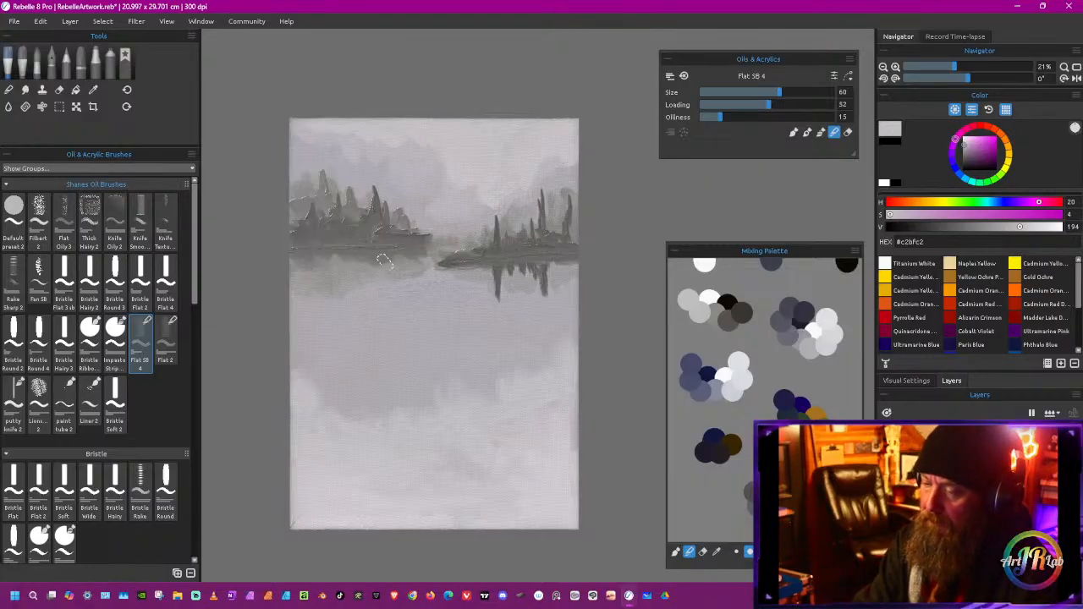
alt+click(375, 258)
drag(394, 318, 354, 333)
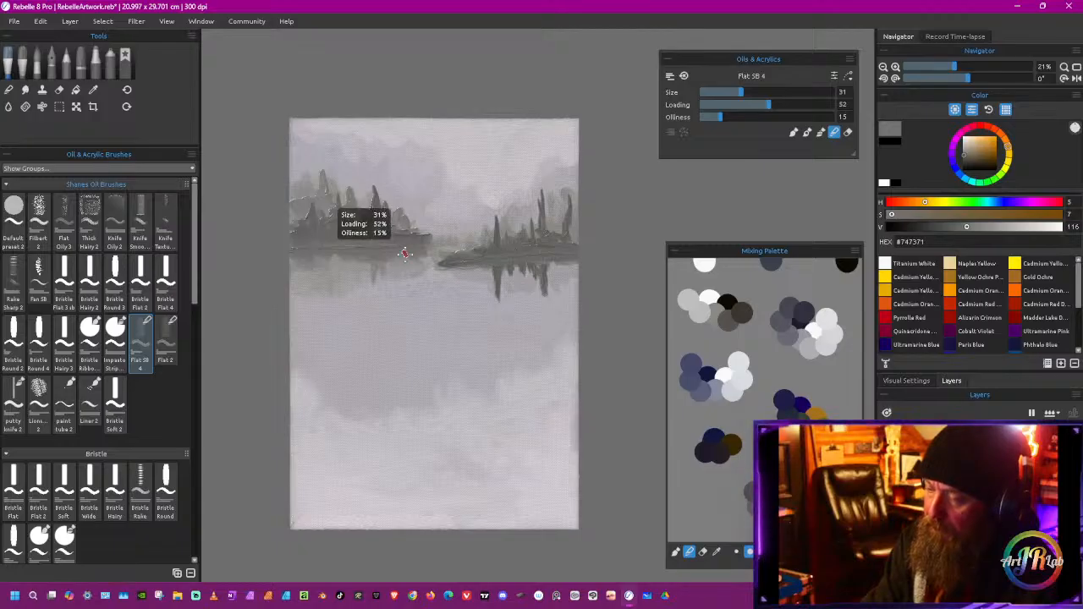
alt+click(402, 259)
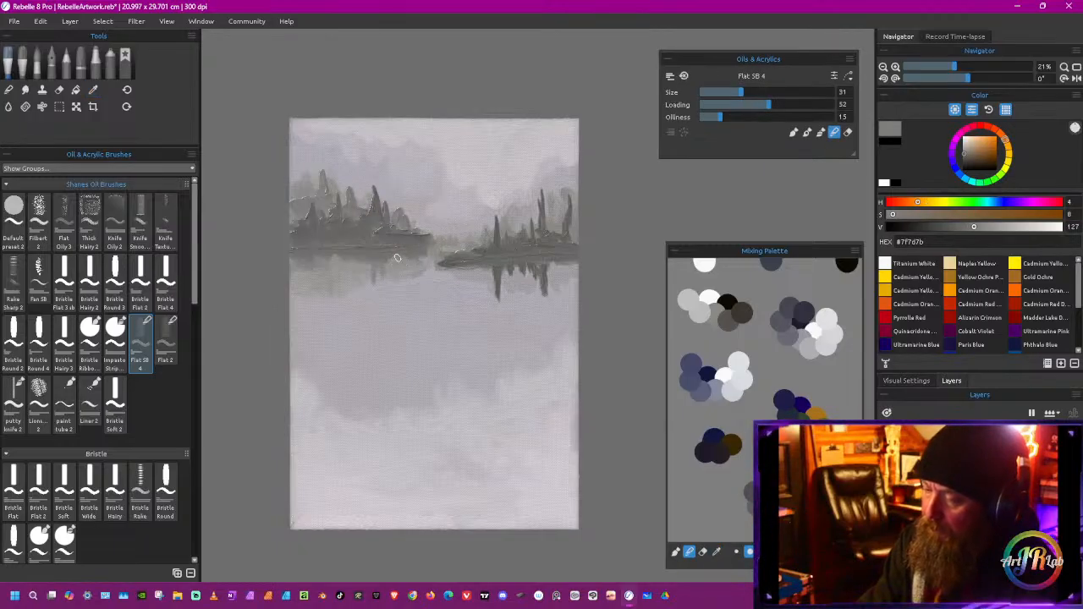
alt+click(401, 255)
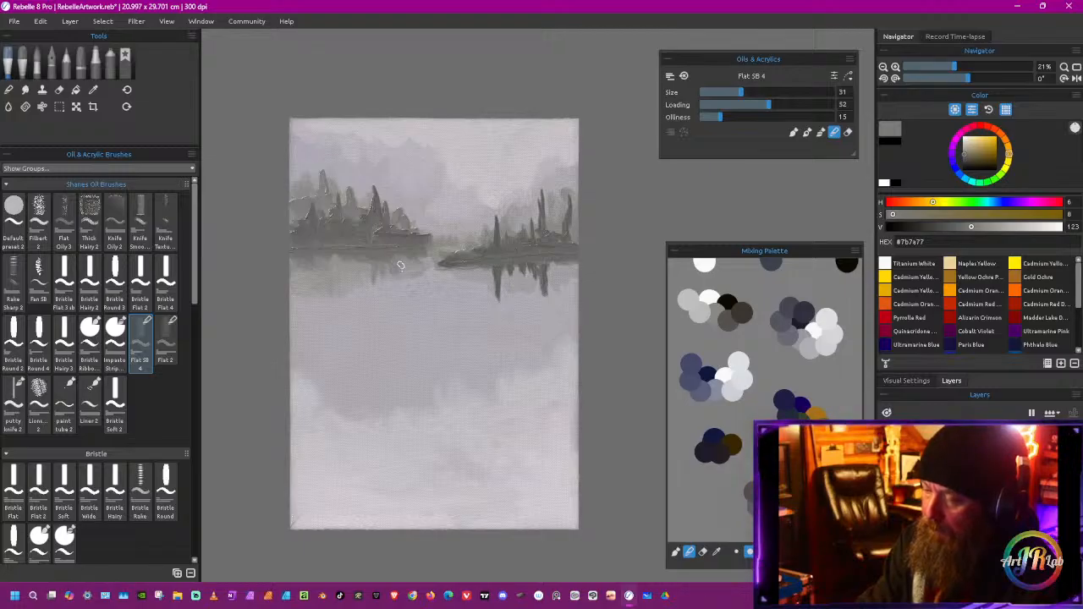
alt+click(408, 254)
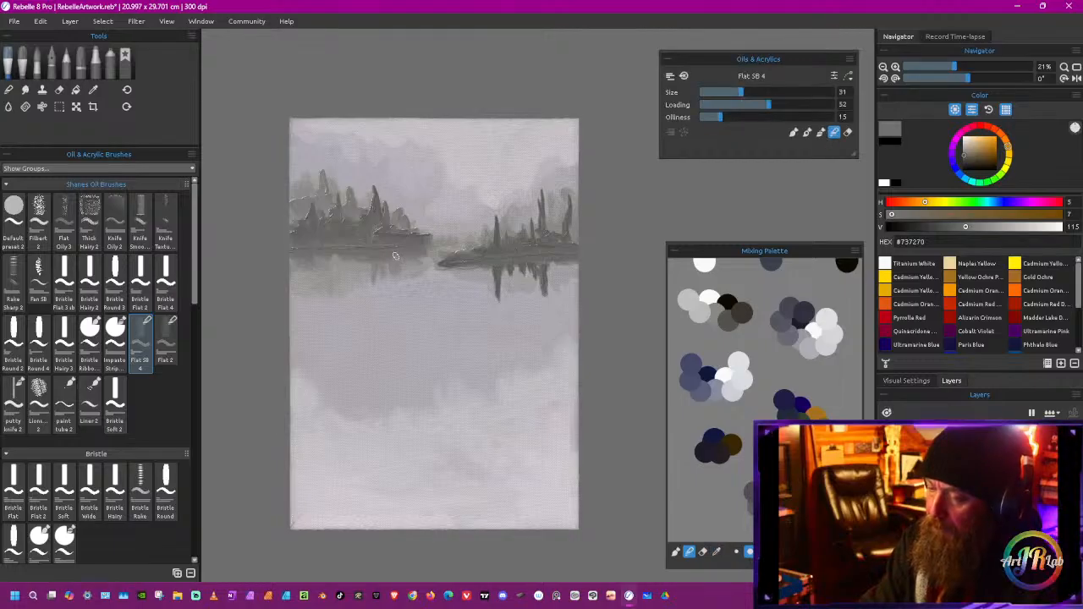
alt+click(412, 254)
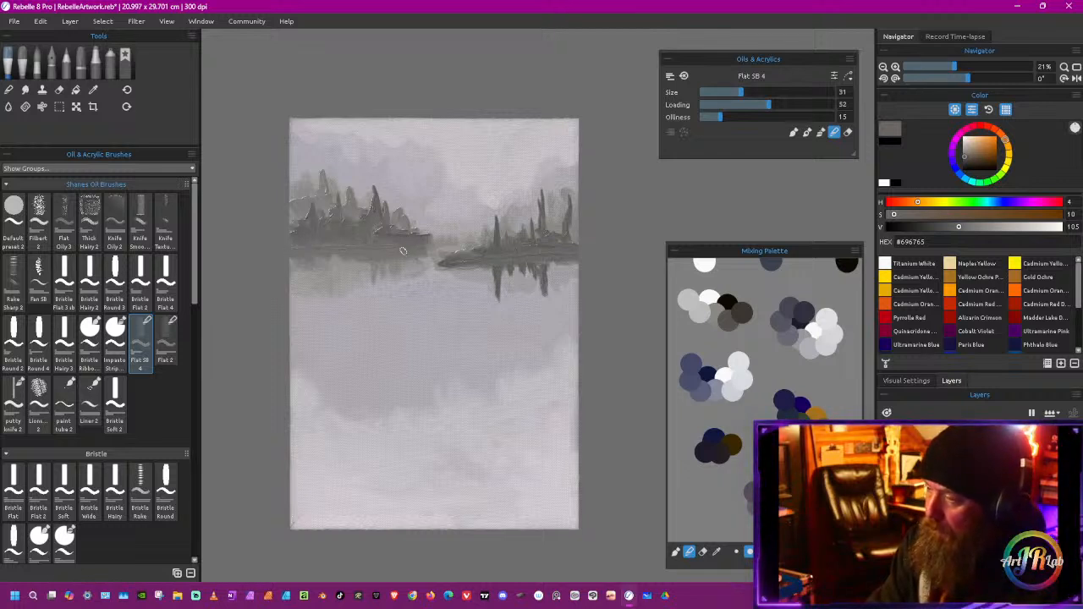
Step: Switch Flat SB 4 back to painting and add vertical tree reflections below the left shore in sampled greys #807d7b and #666563
click(848, 132)
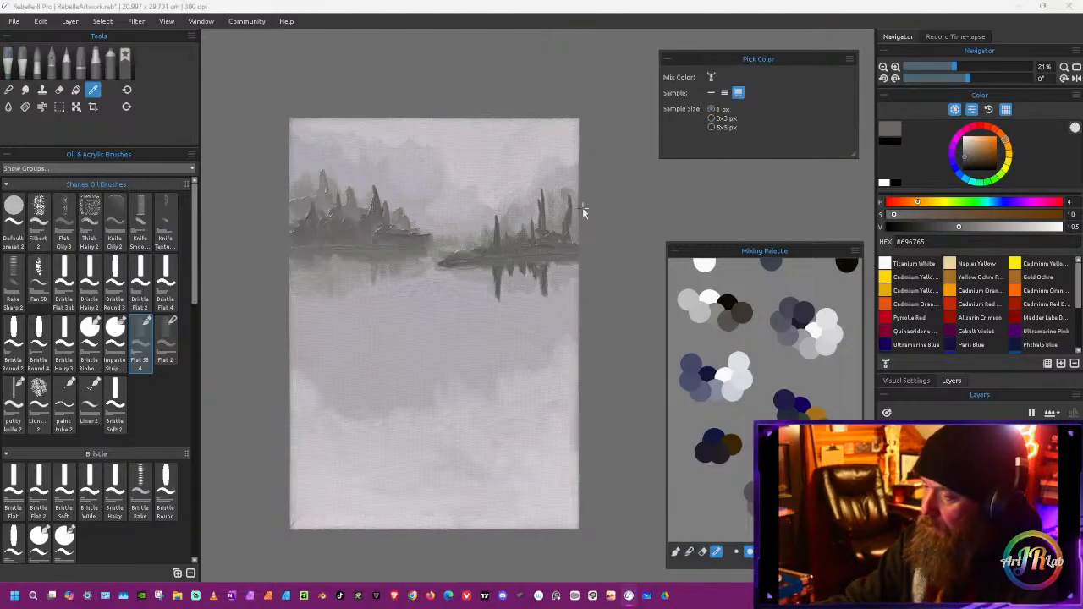
mouse_move(395, 261)
mouse_down()
mouse_move(404, 229)
mouse_move(405, 266)
mouse_up()
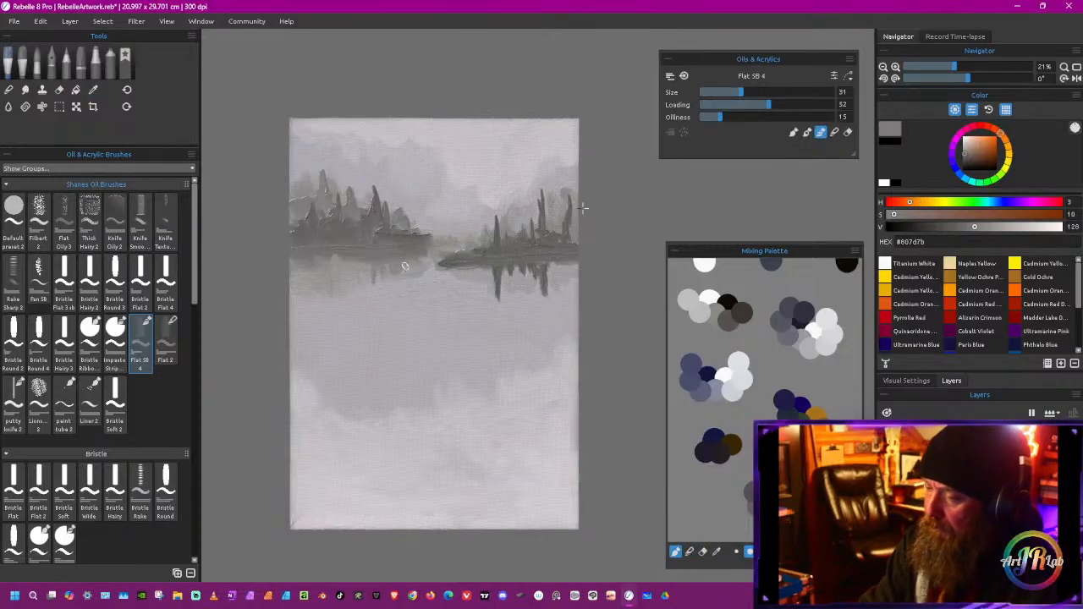
key(i)
drag(387, 213, 373, 287)
key(i)
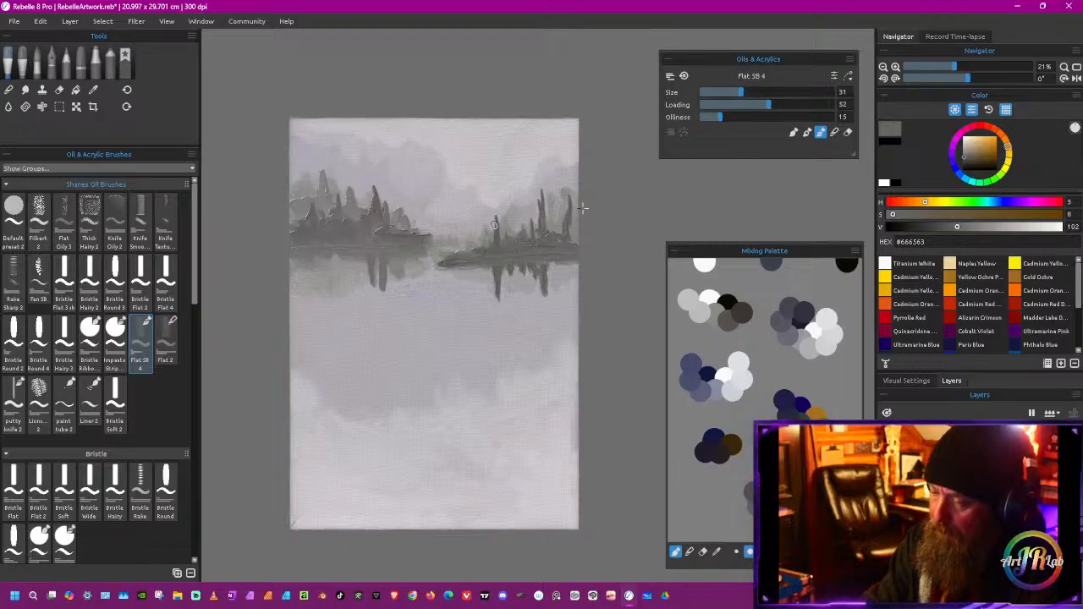
Step: Reinforce the waterlines of the left and right shores with Flat SB 4 in the sampled dark grey #636362
key(i)
drag(398, 254, 398, 254)
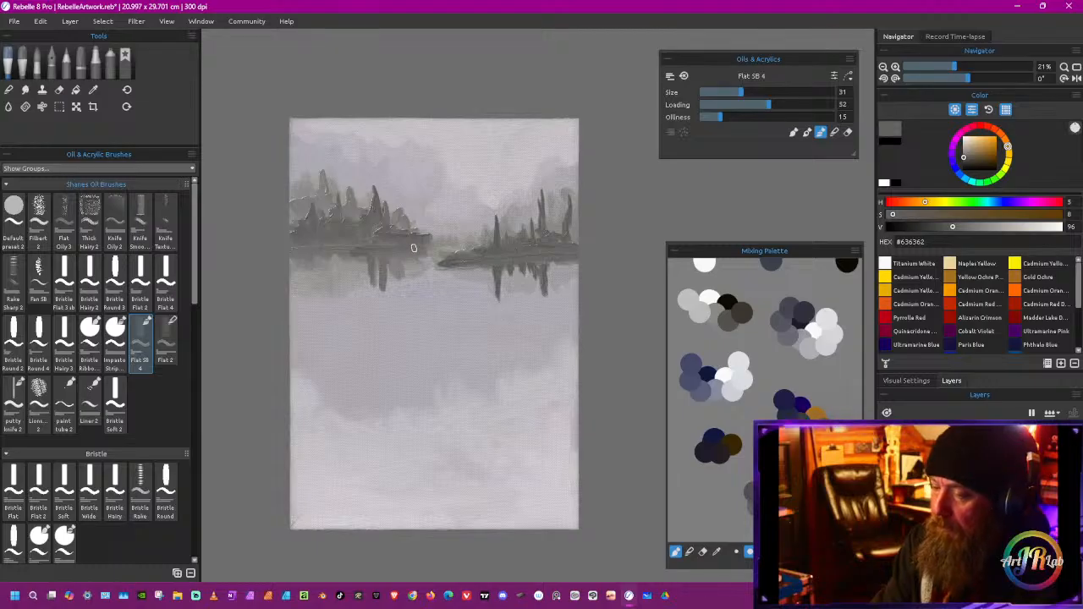
drag(292, 251, 417, 247)
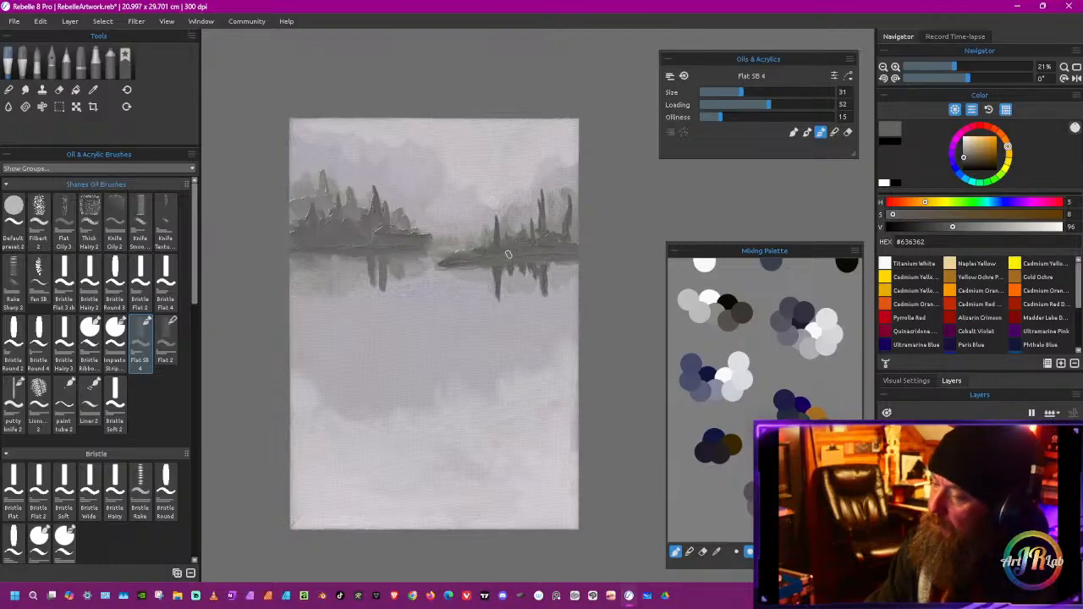
drag(488, 249, 447, 249)
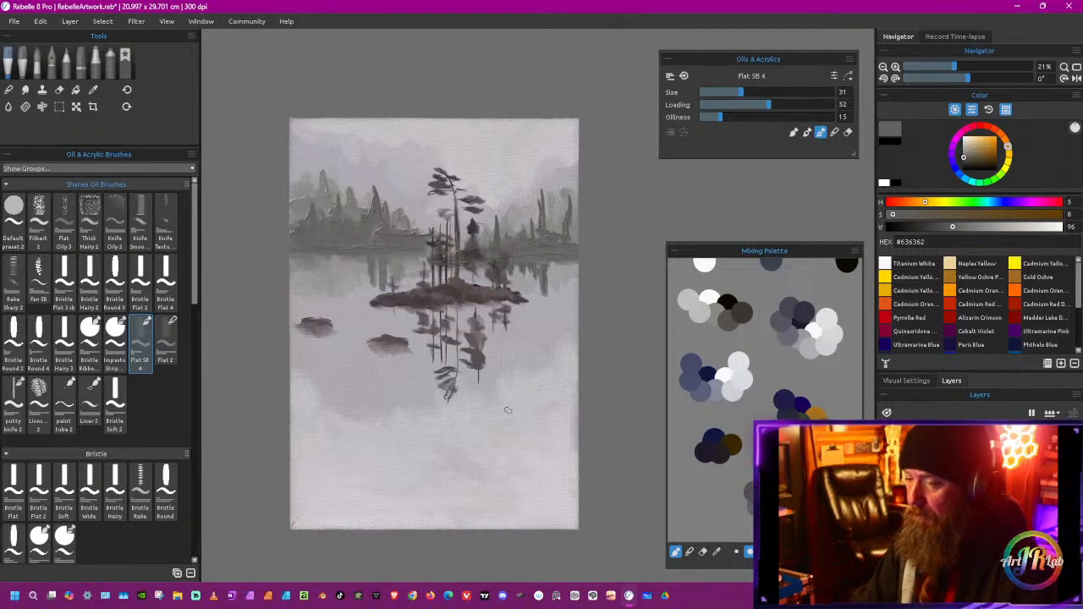
scroll(526, 339, down, 1)
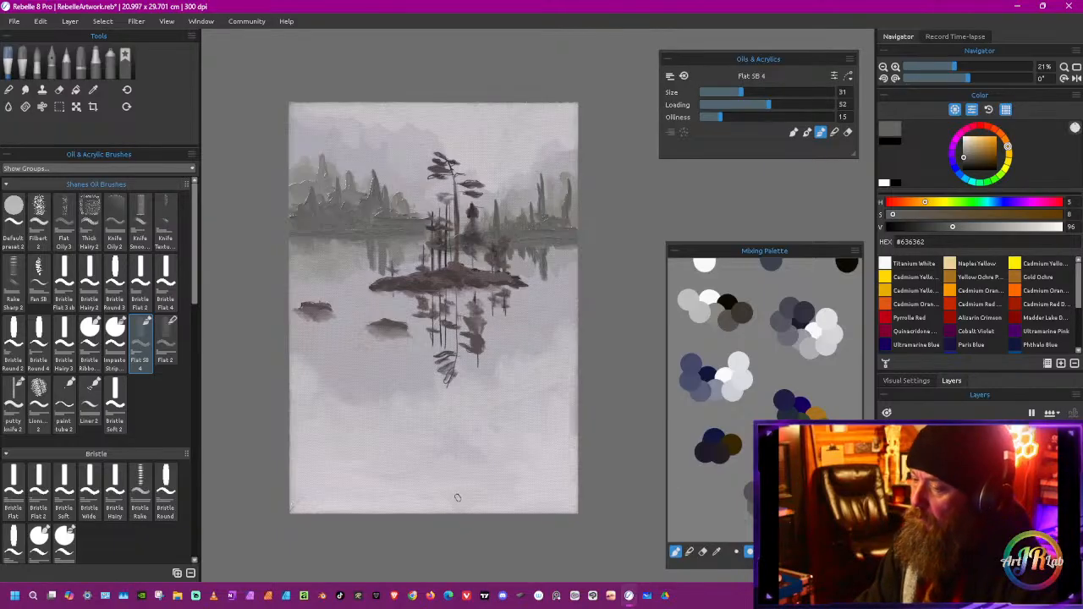
click(76, 106)
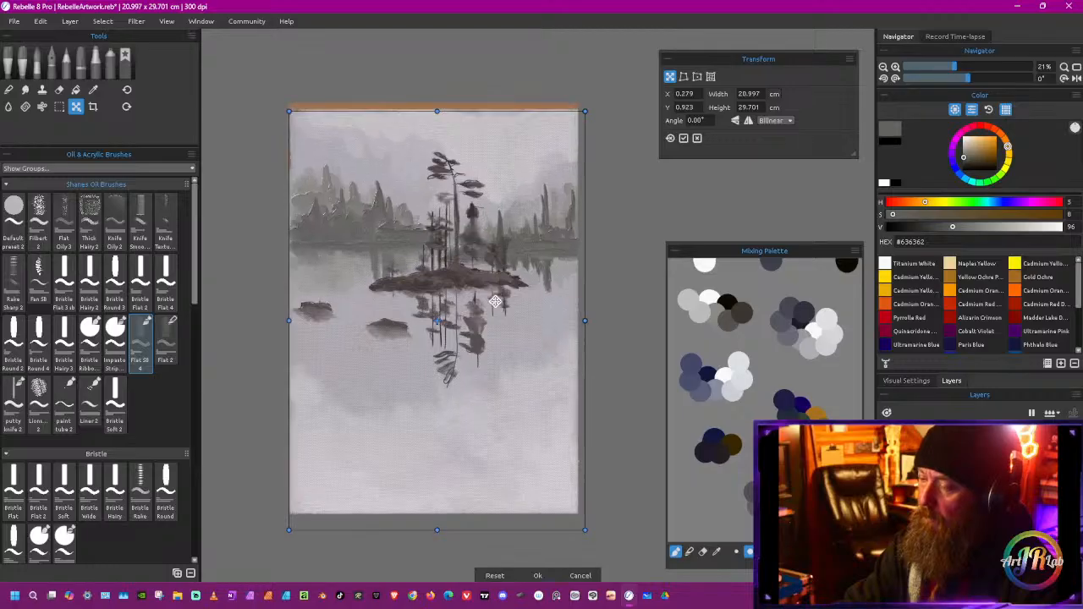
key(Return)
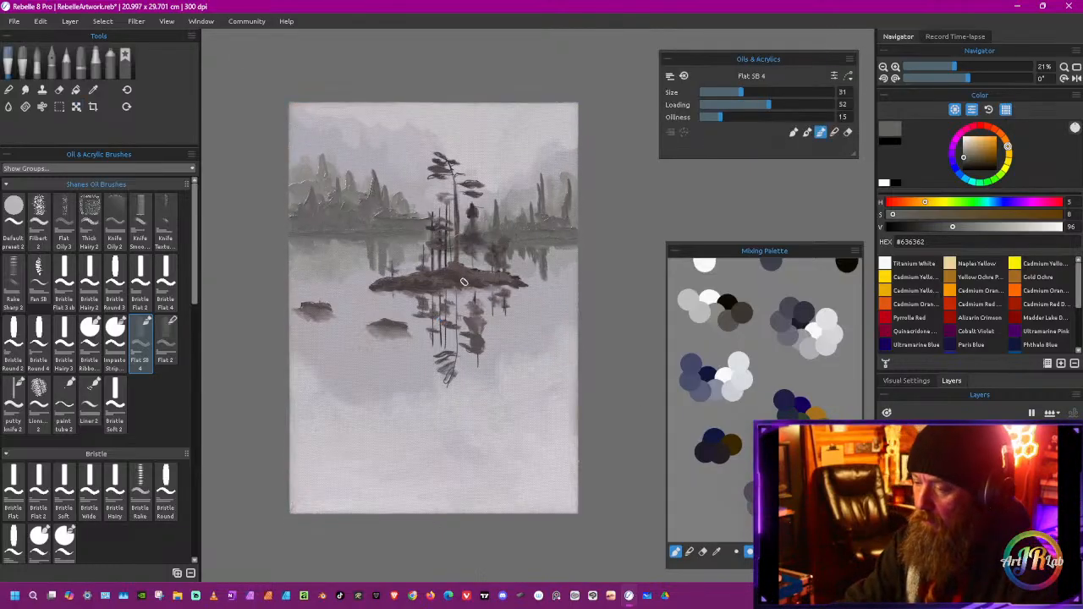
key(ctrl+z)
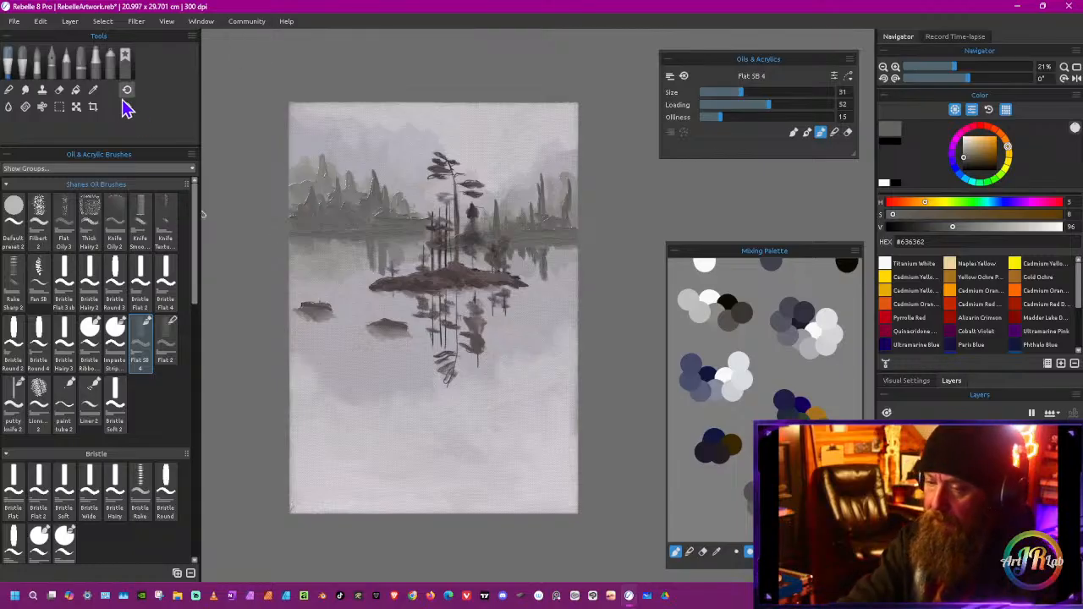
Step: Transform the island, rocks and reflections to 18.254 × 18.126 cm and position them lower on the lake at X 0.999, Y 4.928 cm
click(75, 106)
mouse_move(512, 270)
mouse_down()
mouse_move(498, 308)
mouse_move(508, 347)
mouse_move(515, 315)
mouse_up()
drag(541, 182, 557, 165)
drag(496, 339, 491, 346)
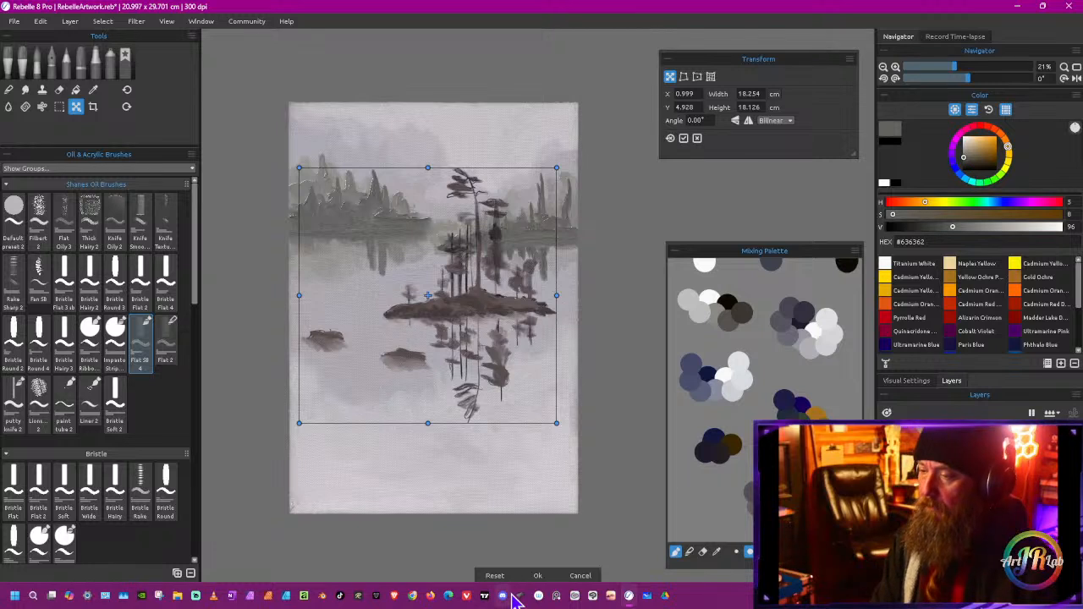
key(Return)
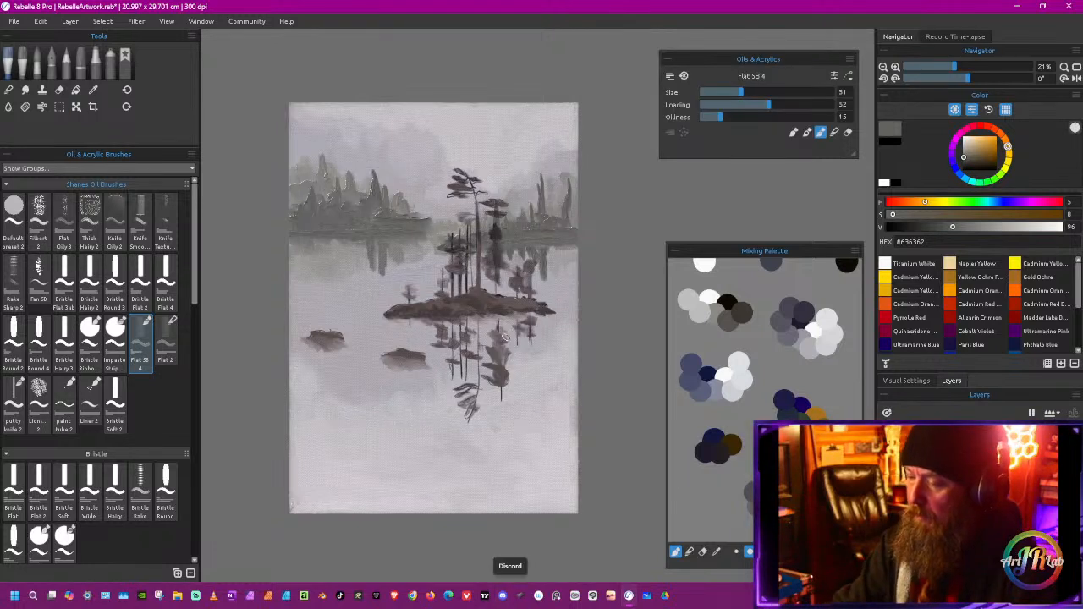
Step: Sample the island's dark brown, darken it to #383434 and repaint the island's landmass from end to end with Flat SB 4
alt+click(480, 298)
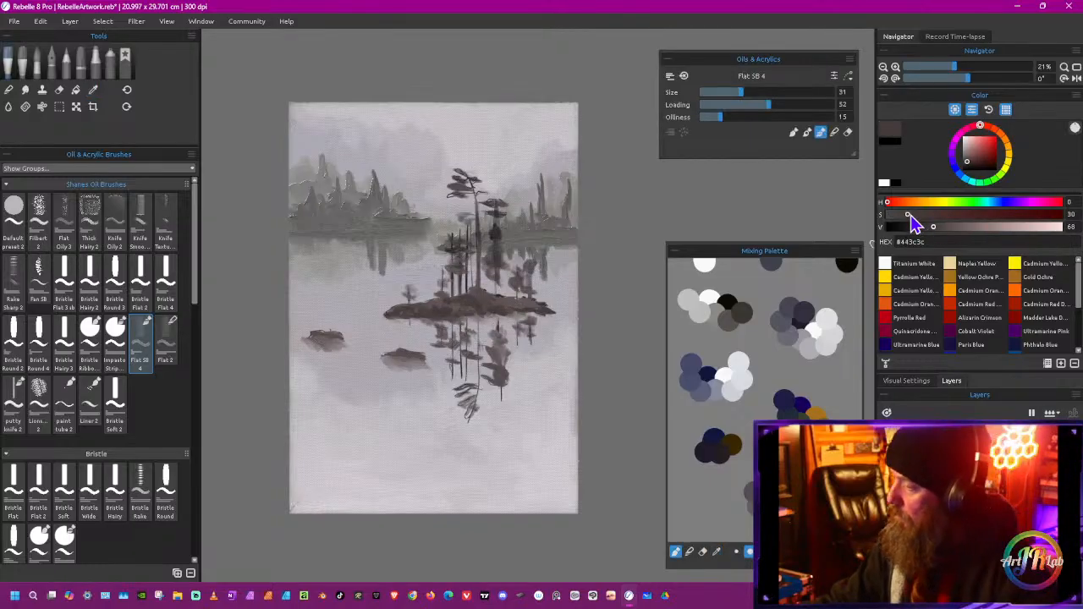
drag(908, 214, 923, 226)
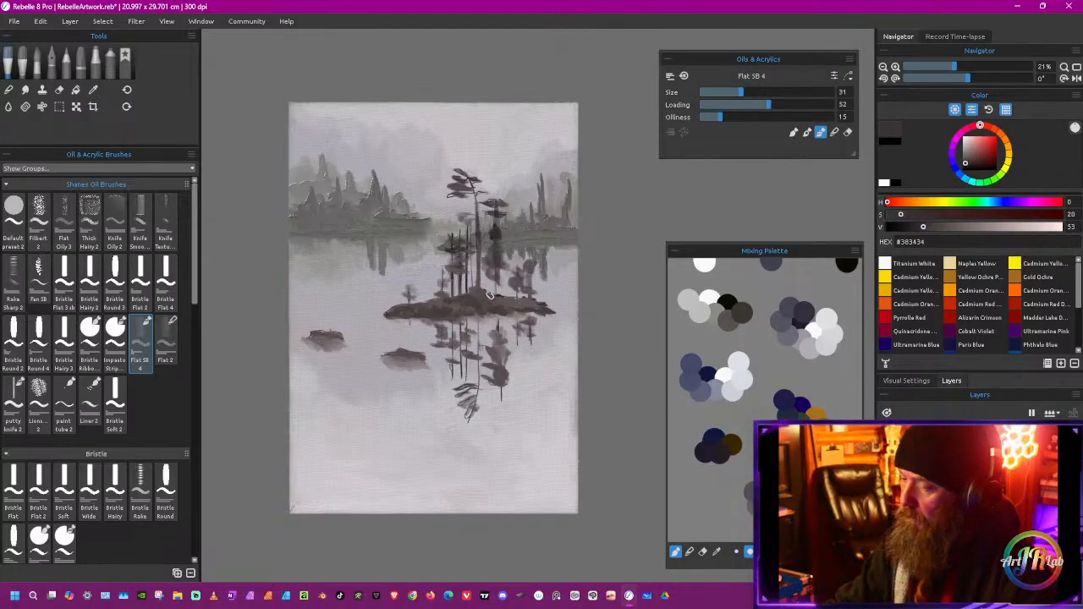
drag(465, 301, 392, 313)
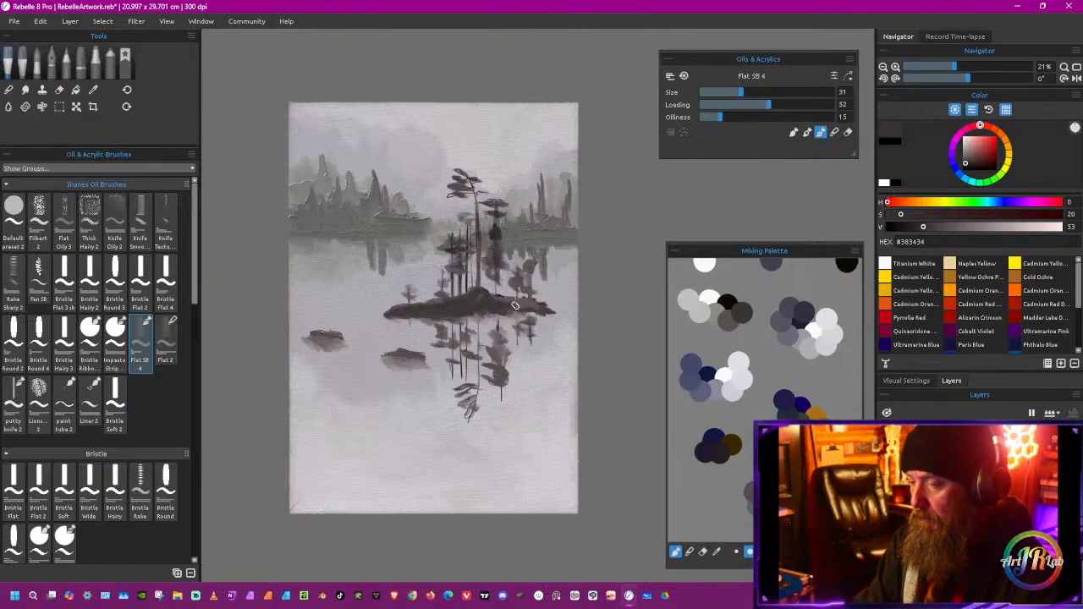
drag(514, 304, 545, 308)
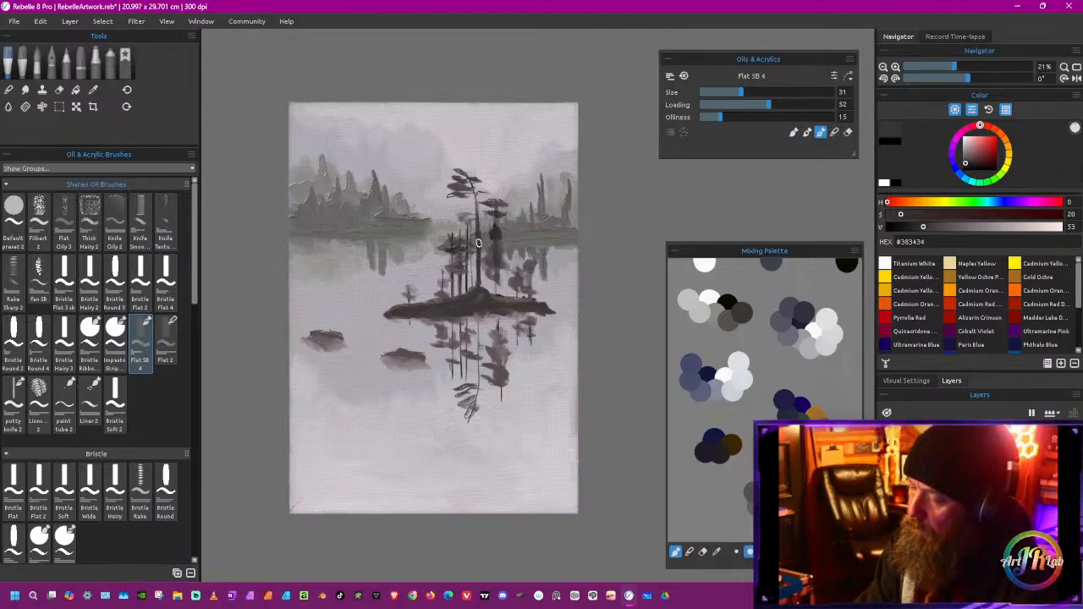
Step: Thicken the trunks of the tall pine and the tree beside it in #383434, and darken the island's base beneath them
drag(480, 227, 476, 197)
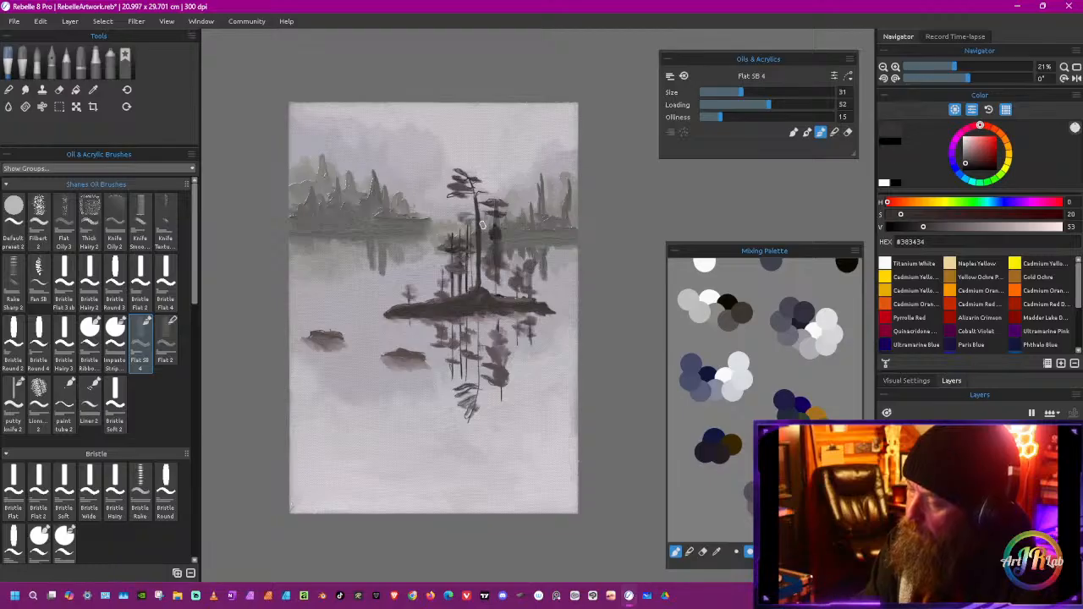
mouse_move(497, 280)
mouse_down()
mouse_move(498, 231)
mouse_move(497, 273)
mouse_up()
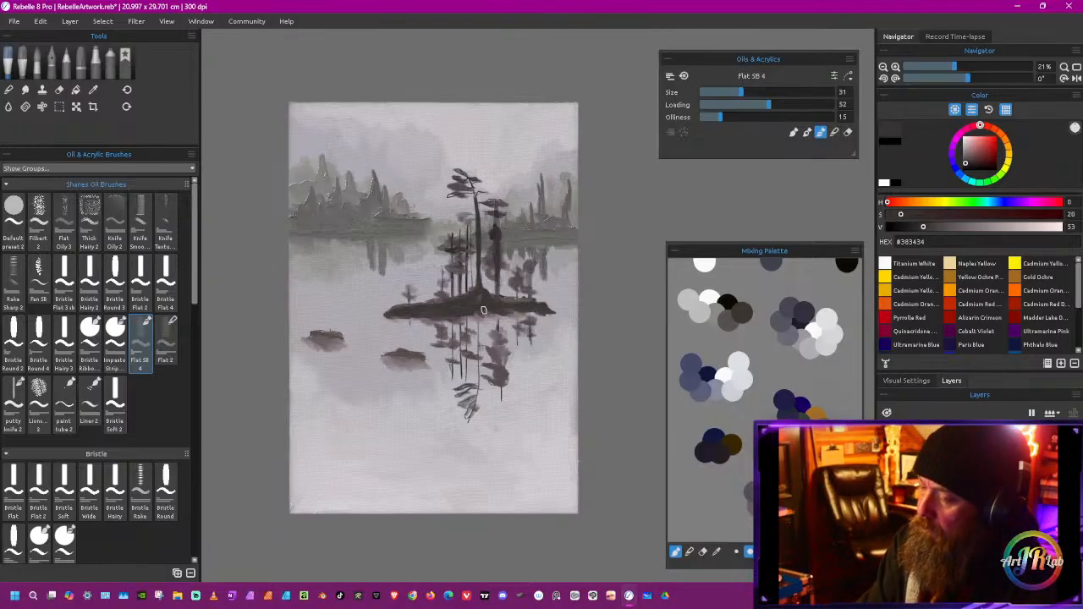
drag(455, 310, 470, 311)
Step: Reduce Flat SB 4 to size 15 and paint the small trees on the island's right end together with their reflections
key([)
key([)
key([)
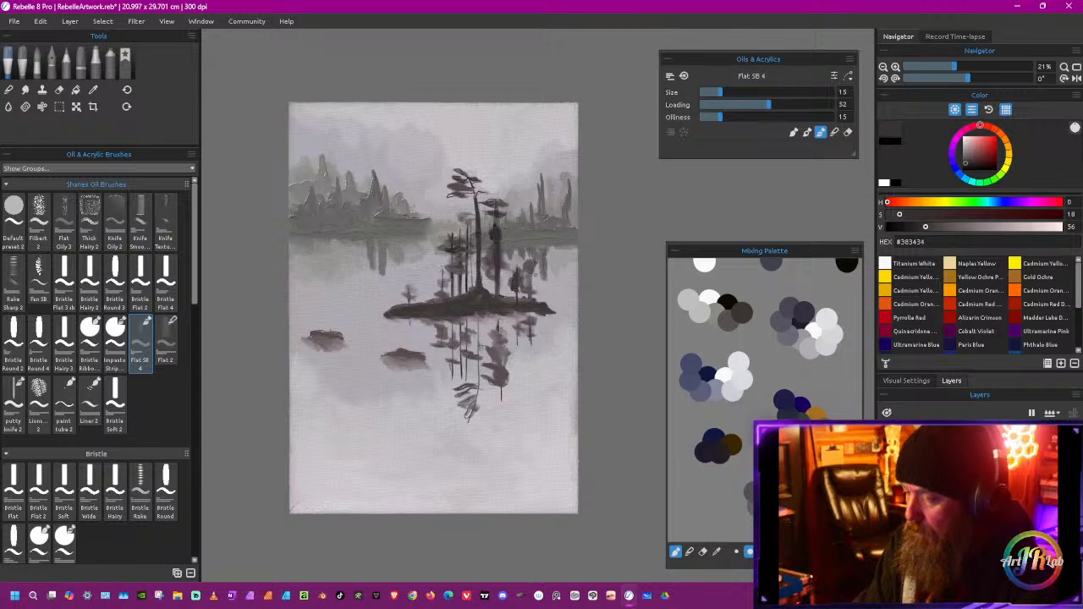
mouse_move(528, 267)
mouse_down()
mouse_move(531, 339)
mouse_move(527, 311)
mouse_move(518, 343)
mouse_up()
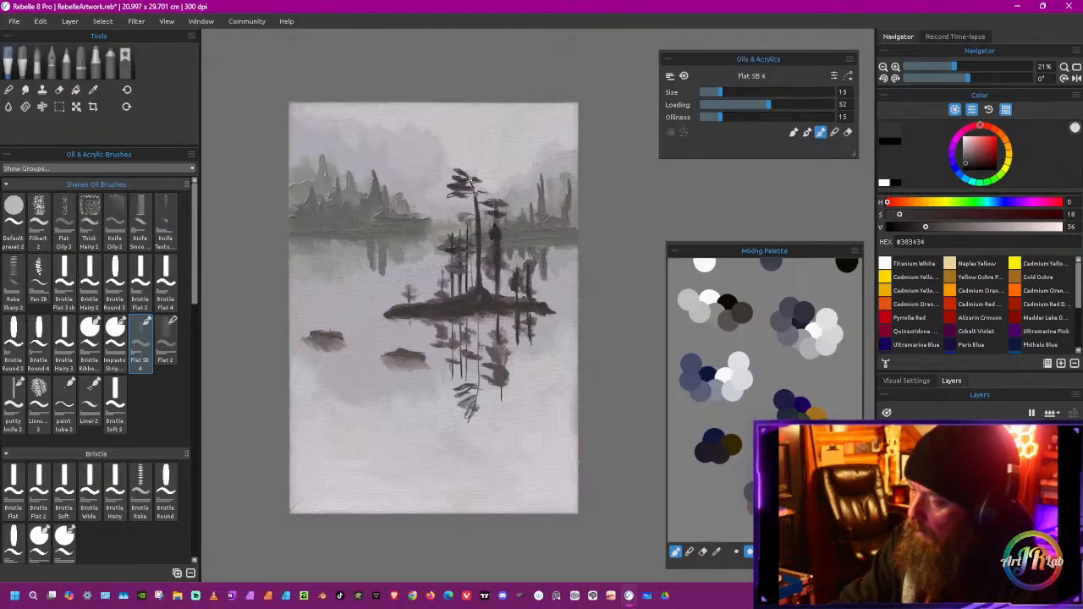
Step: Darken the foliage of the tall pine and its neighbouring tree in #383434, undoing a stray stroke, and enlarge Flat SB 4 to size 50
drag(463, 175, 455, 194)
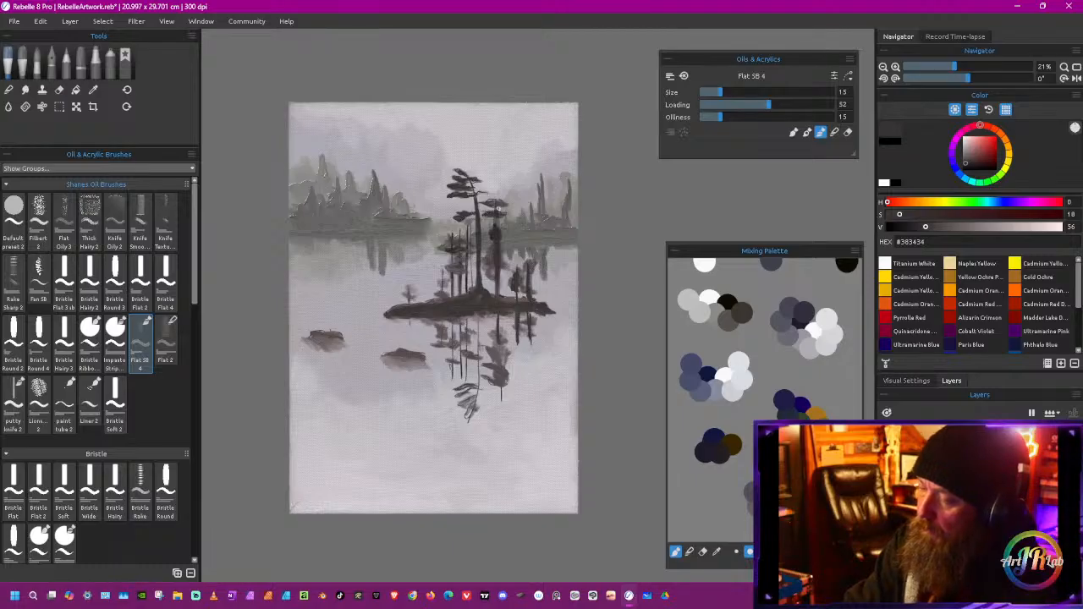
drag(497, 202, 506, 204)
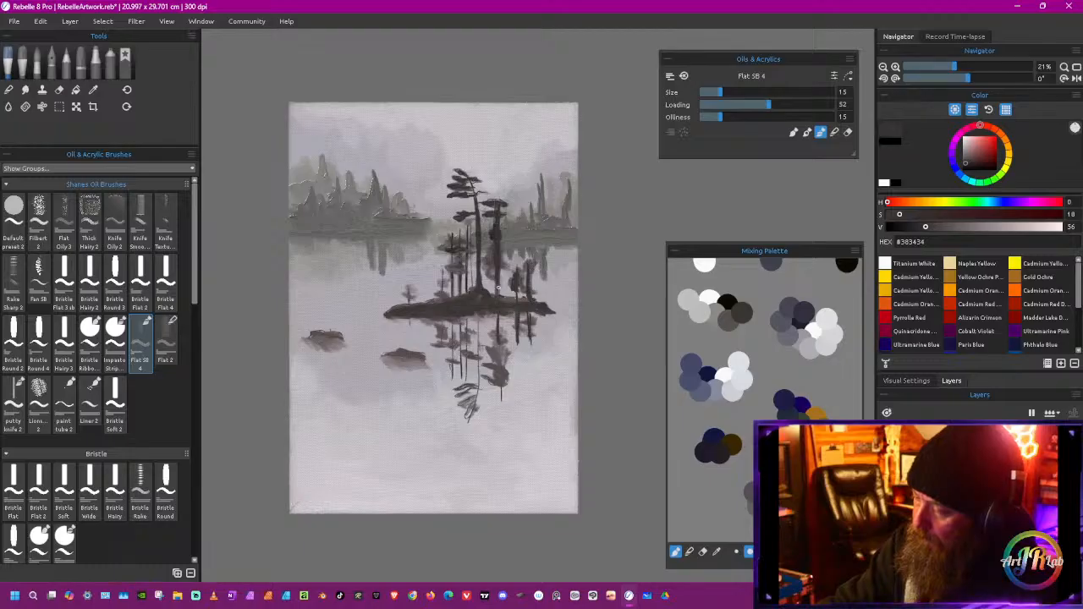
key(ctrl+z)
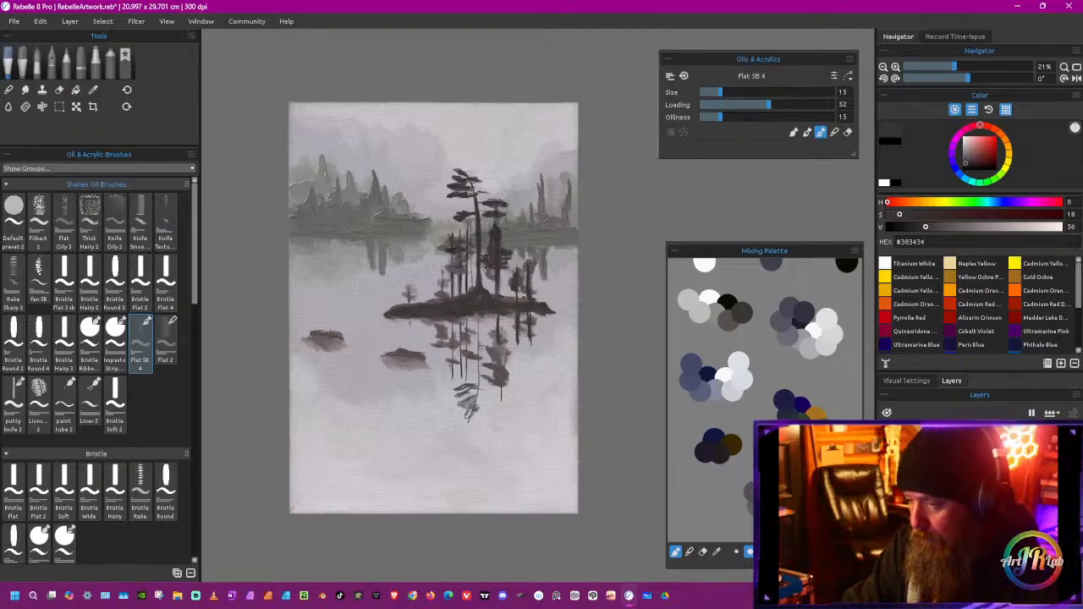
key(i)
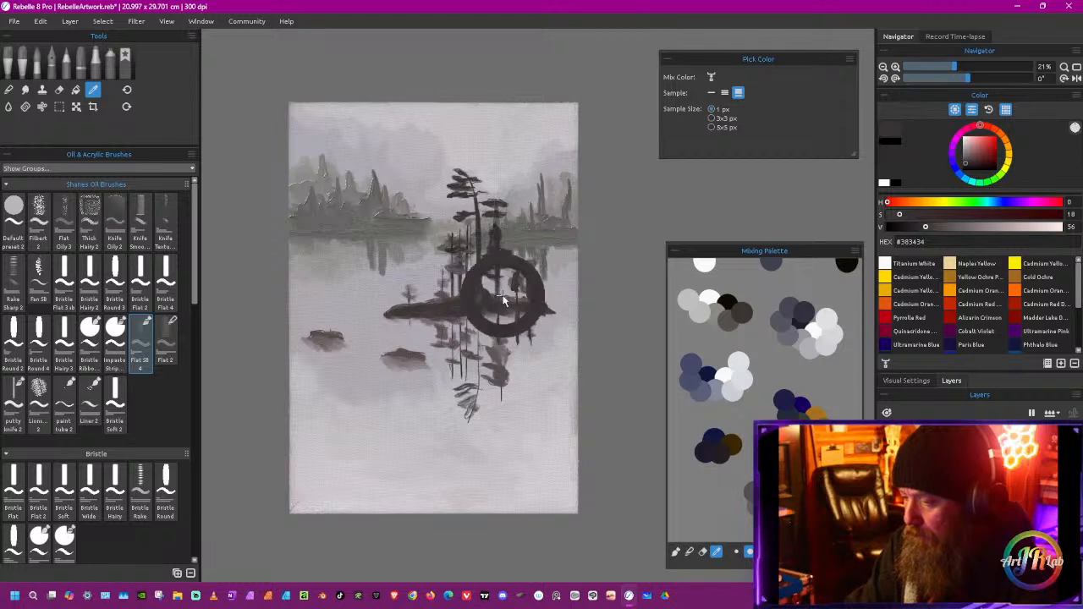
drag(485, 308, 504, 304)
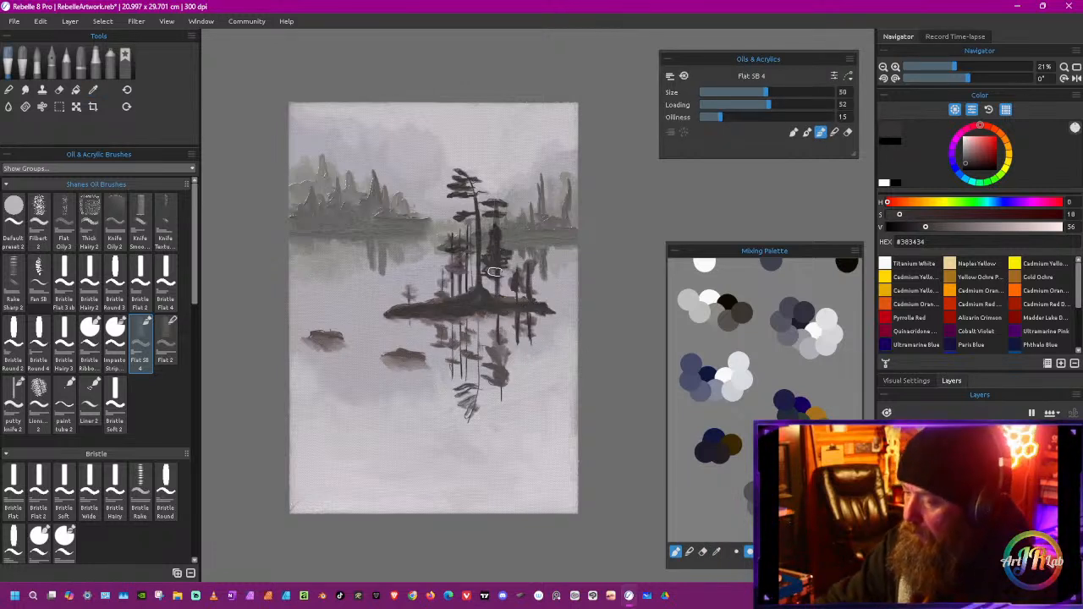
Step: Fill out the foliage of the smaller trees on the island's left side in #383434 with Knife Oily 2 at size 24
click(117, 222)
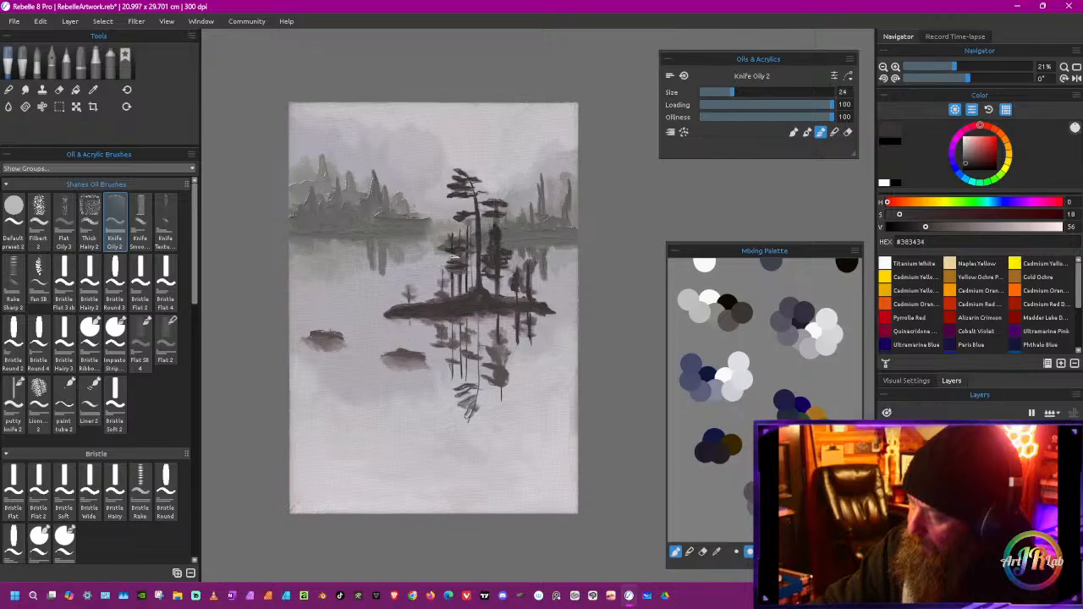
drag(449, 242, 459, 235)
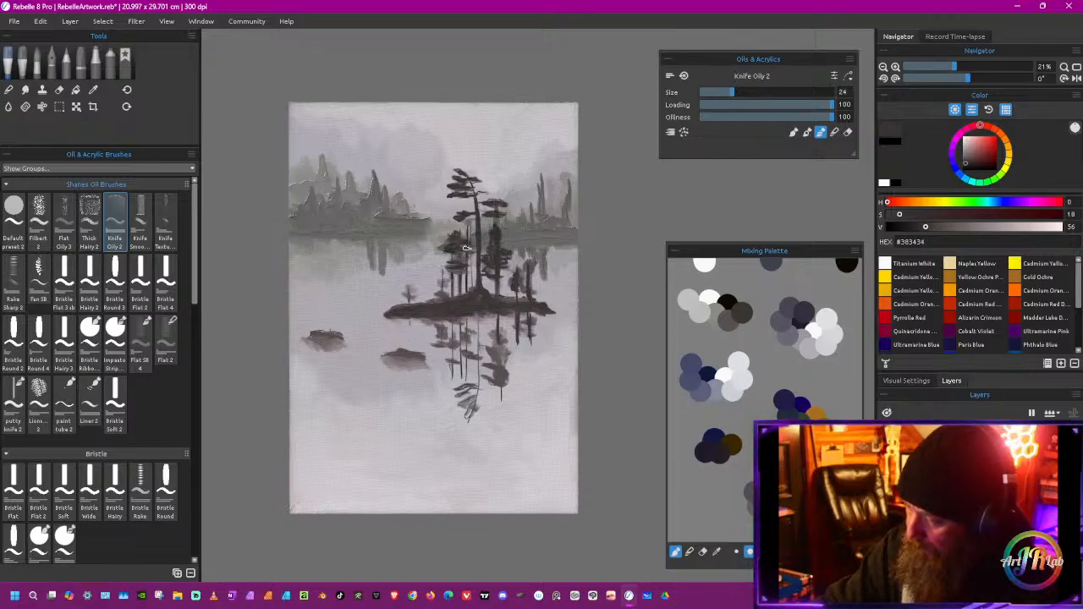
mouse_move(442, 276)
mouse_down()
mouse_move(450, 279)
mouse_move(437, 297)
mouse_move(412, 287)
mouse_up()
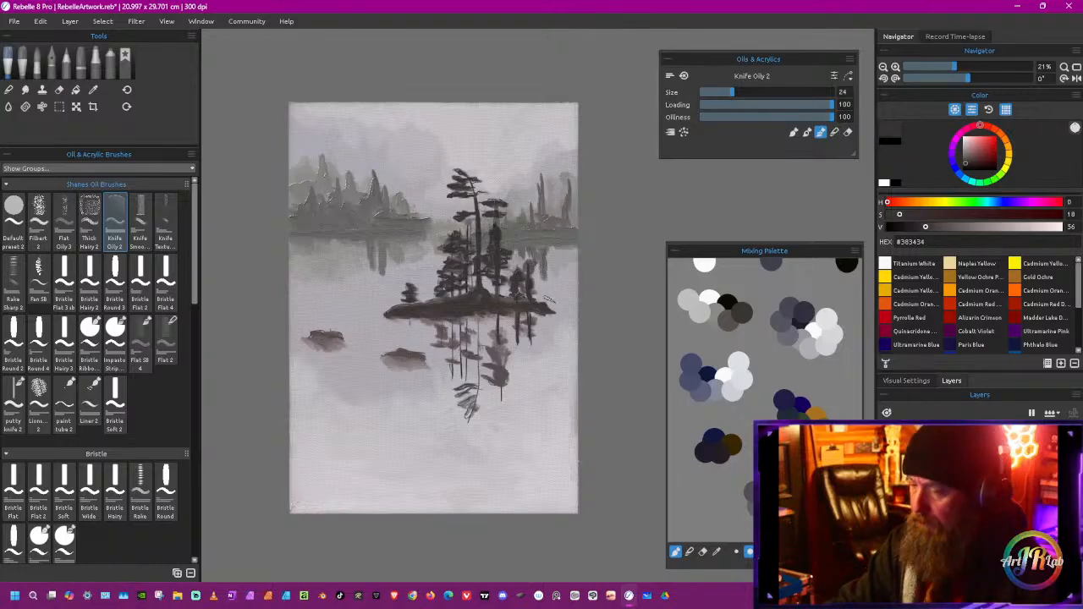
Step: Erase the island trees' reflections and the undersides of the two rocks with Knife Oily 2
click(848, 132)
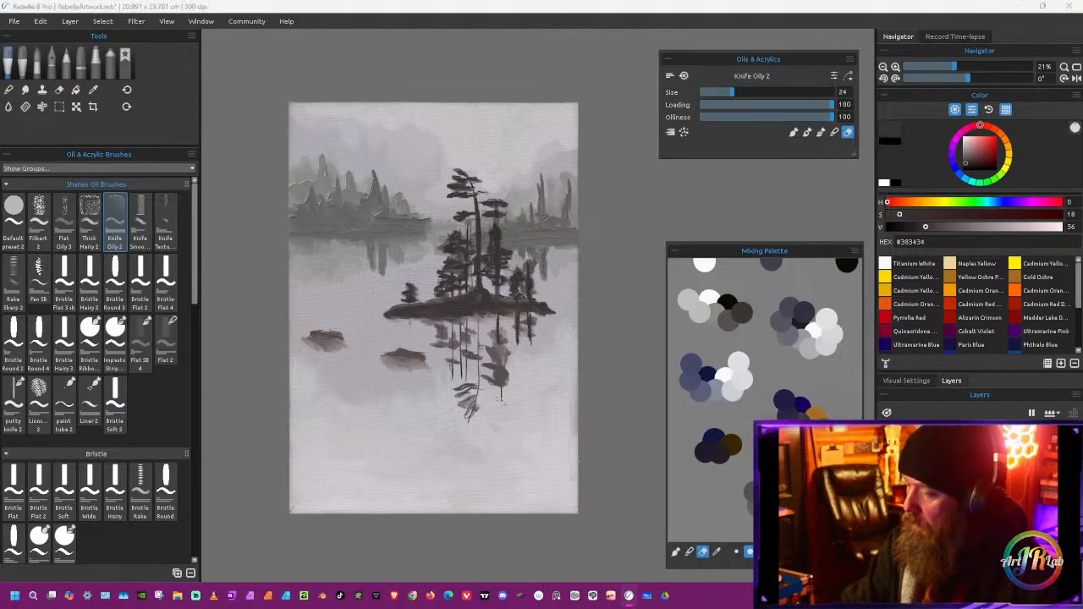
mouse_move(463, 405)
mouse_down()
mouse_move(490, 378)
mouse_move(468, 372)
mouse_move(475, 355)
mouse_move(385, 324)
mouse_move(538, 323)
mouse_up()
mouse_move(437, 337)
mouse_down()
mouse_move(500, 331)
mouse_move(430, 343)
mouse_move(533, 336)
mouse_move(489, 378)
mouse_up()
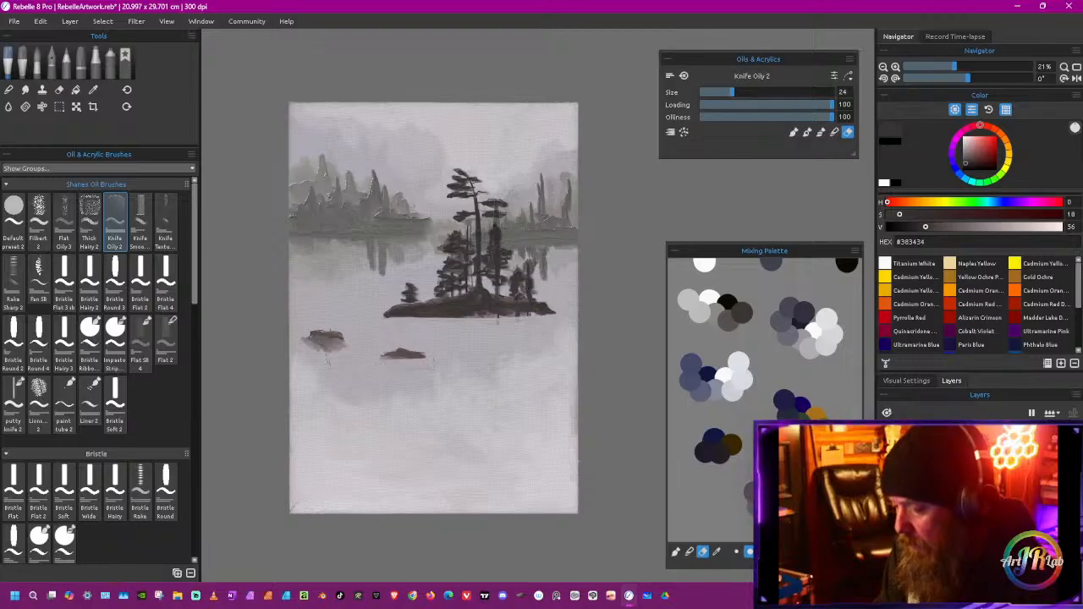
mouse_move(325, 352)
mouse_down()
mouse_move(344, 349)
mouse_move(304, 343)
mouse_up()
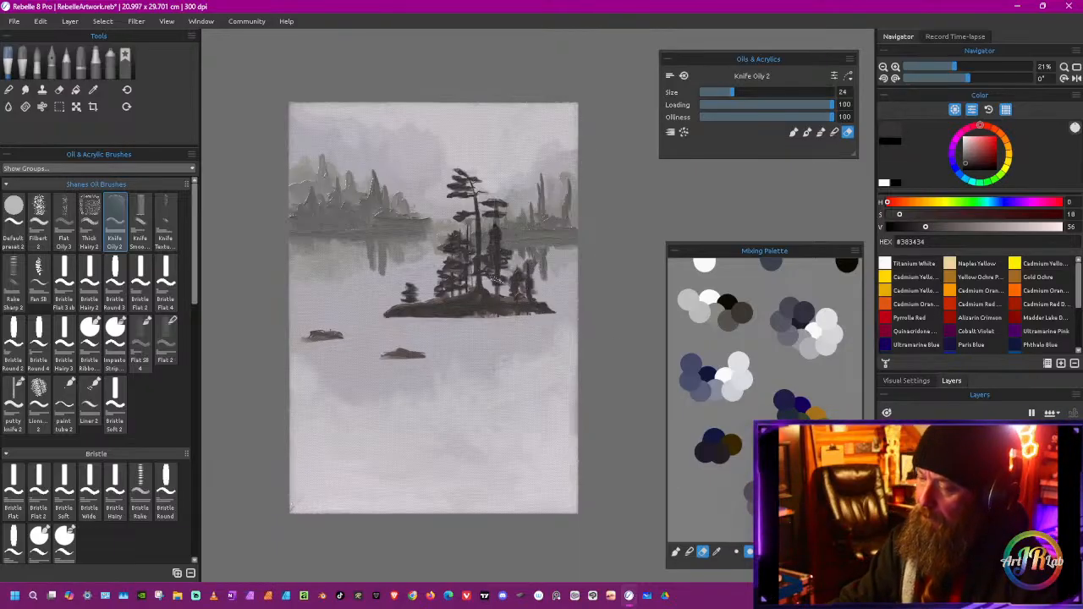
Step: Sample the island's dark colour and repaint its waterline and left end in #383434 with Knife Oily 2
key(i)
click(479, 305)
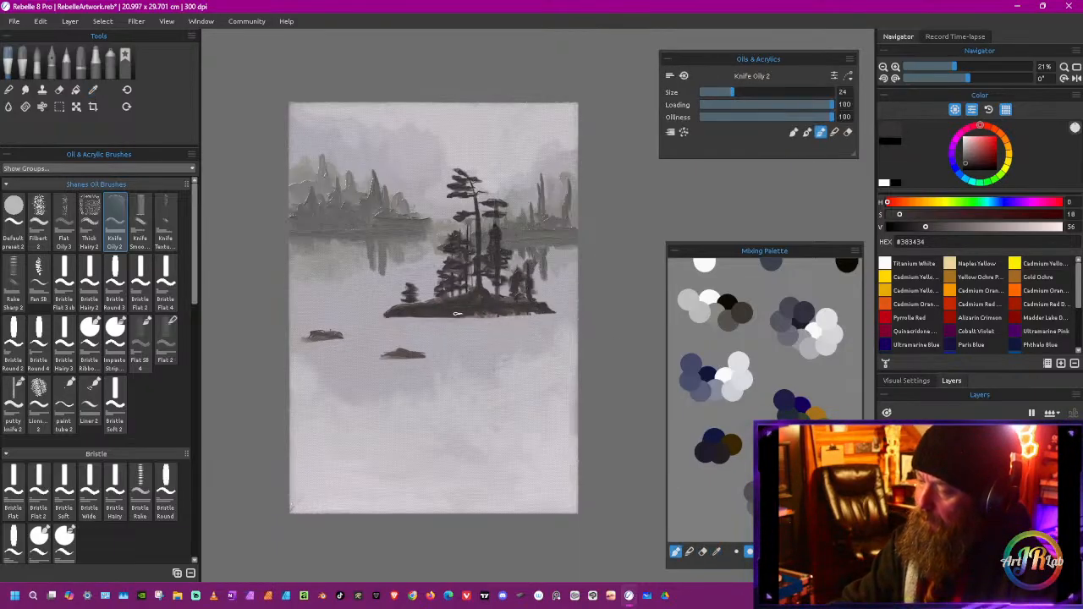
drag(461, 315, 499, 315)
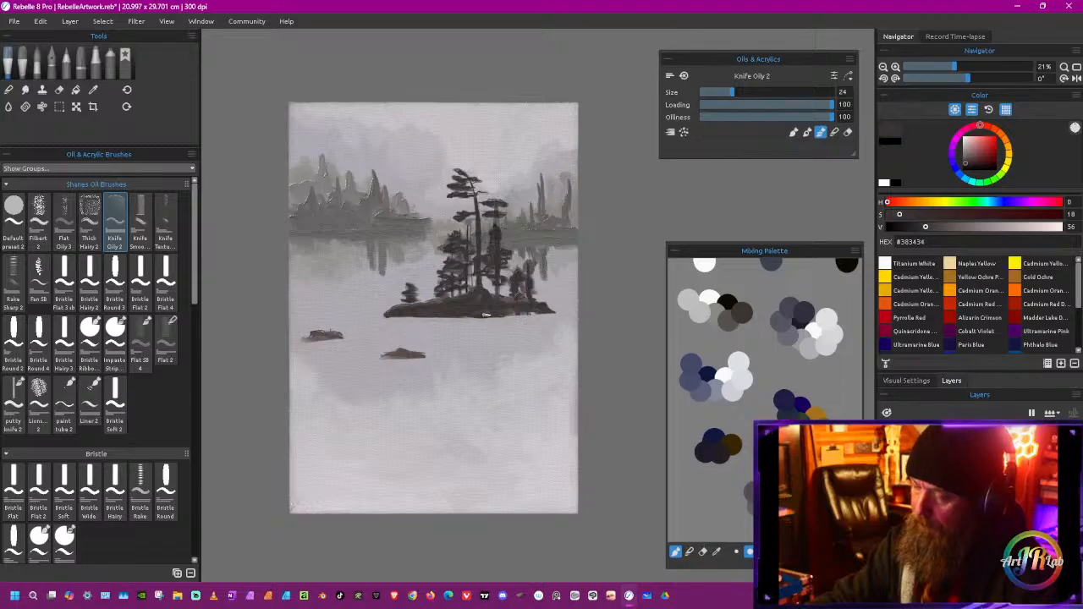
mouse_move(418, 314)
mouse_down()
mouse_move(387, 313)
mouse_move(419, 304)
mouse_up()
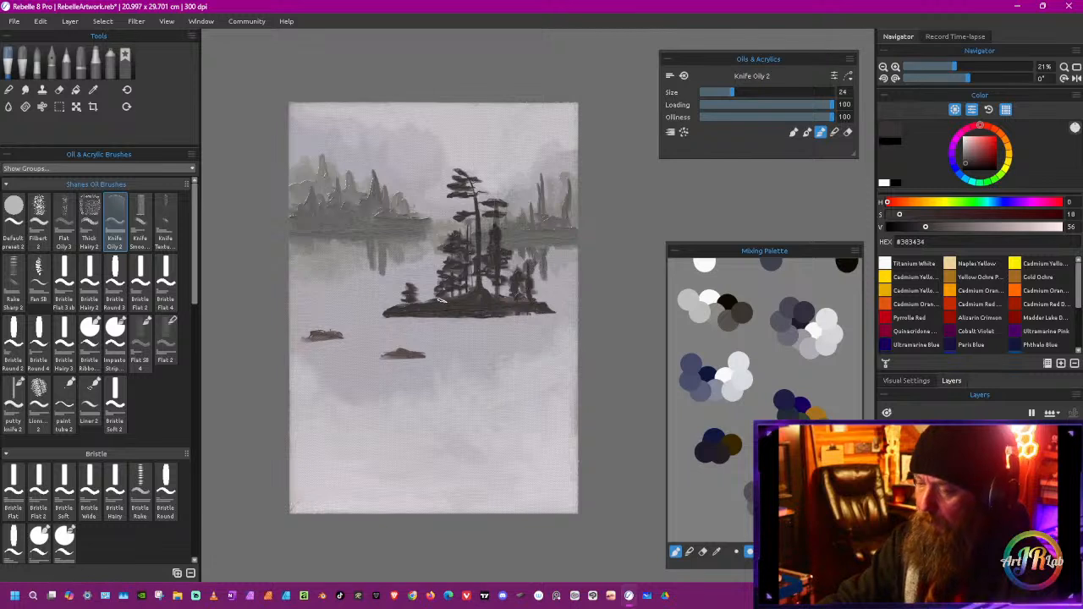
Step: Add lighter rock texture across the island in #494444 and #5b5555, and reshape its right end
click(927, 227)
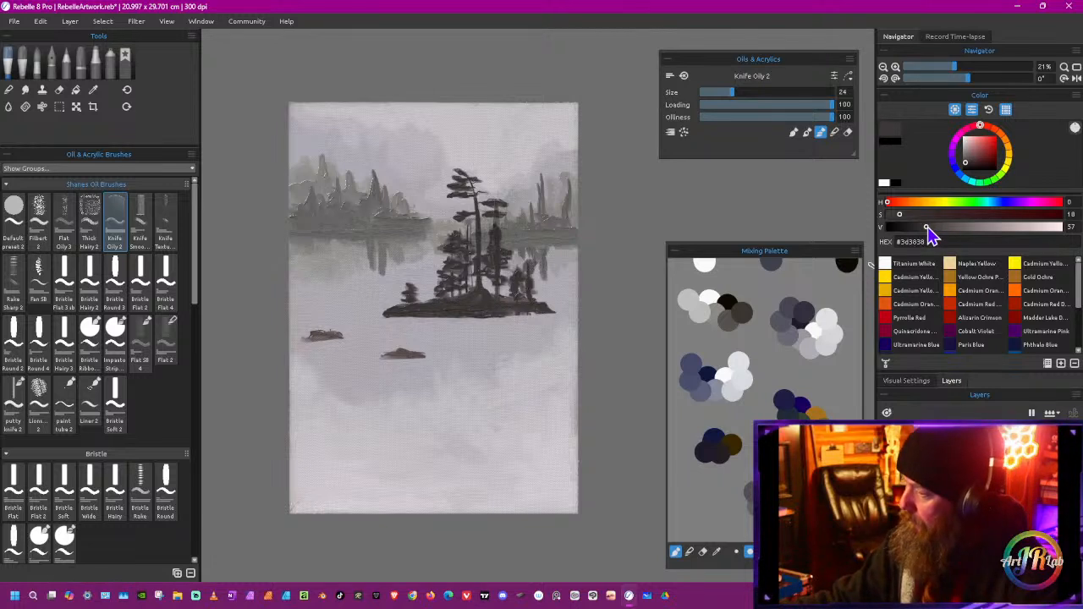
drag(926, 227, 935, 227)
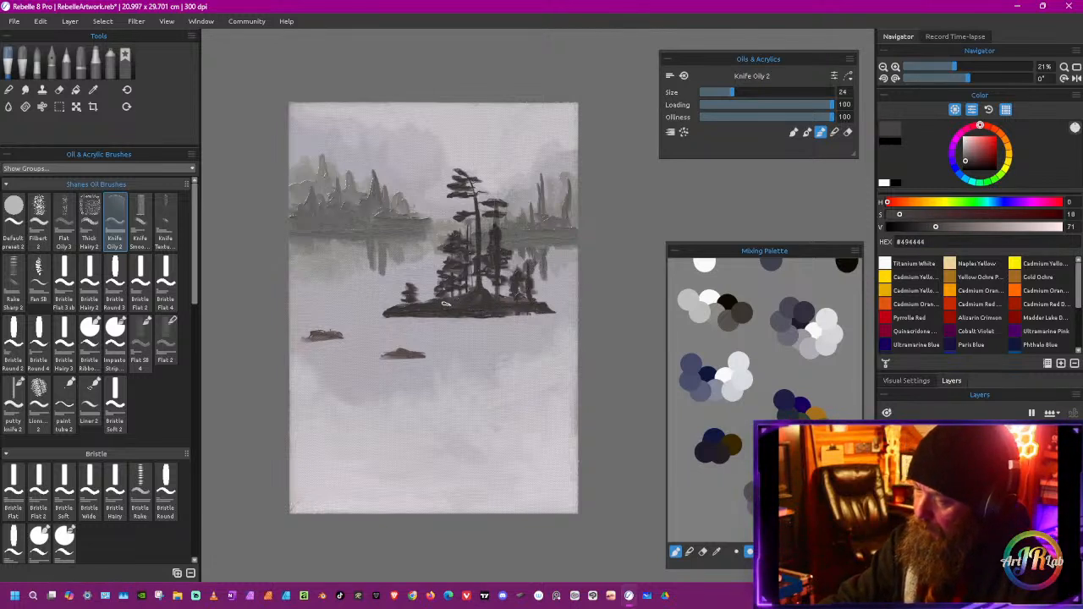
click(948, 227)
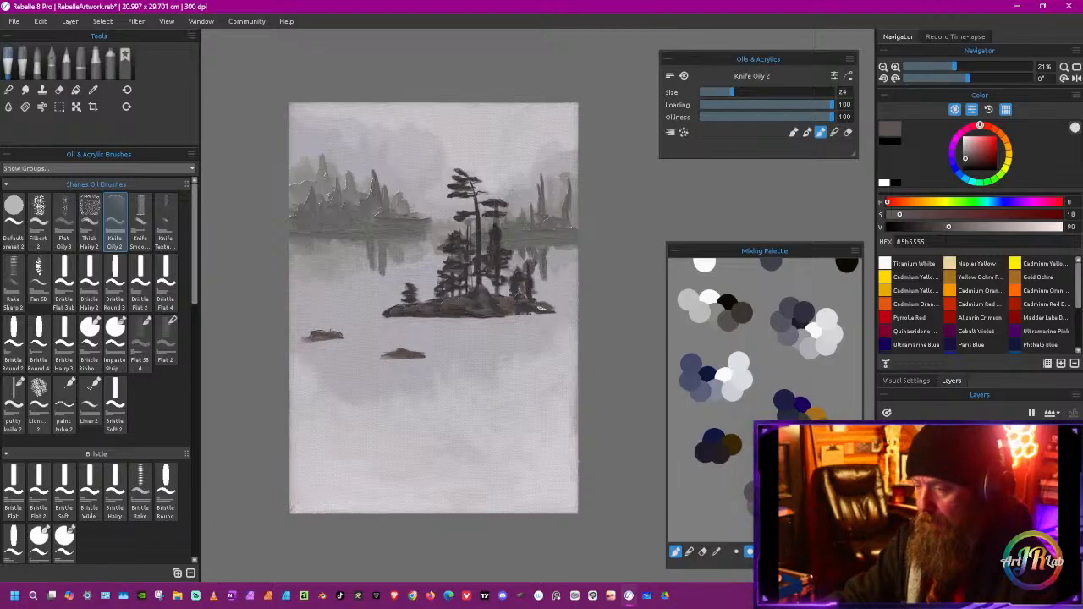
alt+click(520, 310)
drag(949, 227, 936, 227)
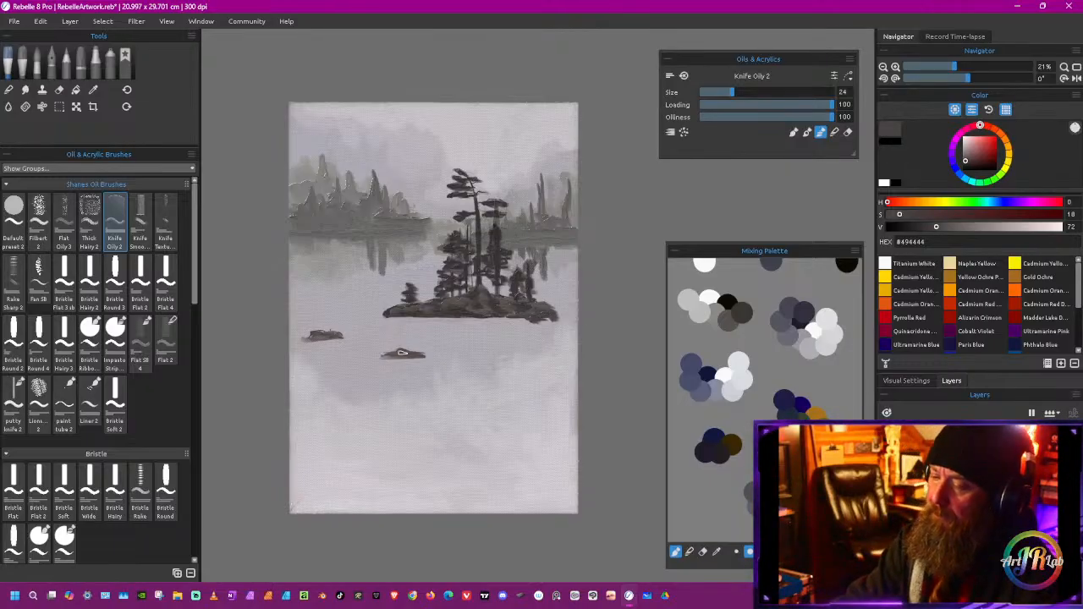
Step: Repaint both rocks in #383434, widen the one nearest the island, and darken it with #2b2828
drag(936, 227, 925, 227)
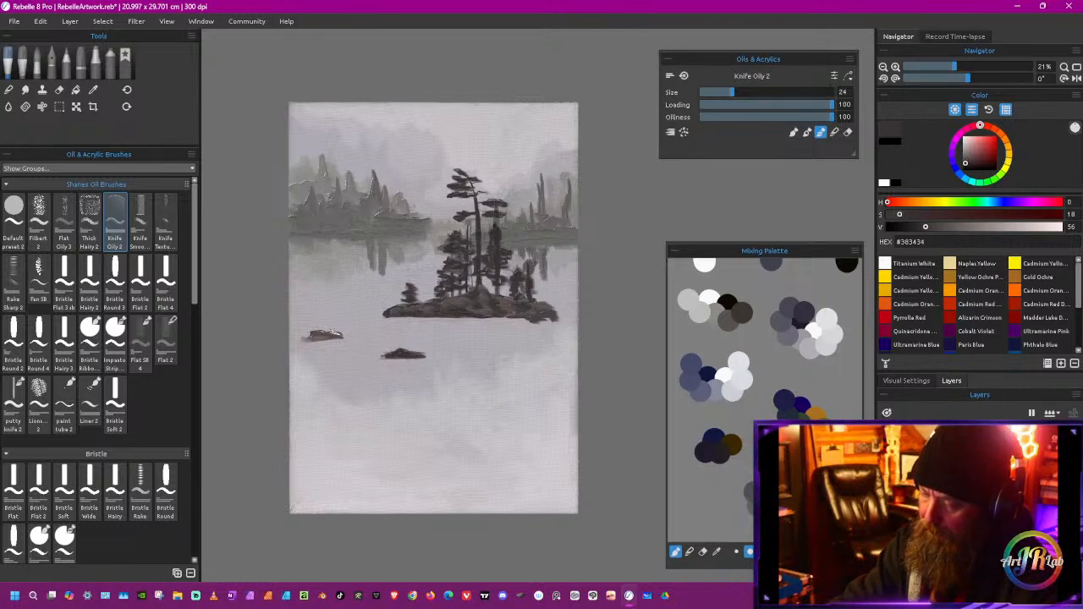
drag(313, 333, 310, 341)
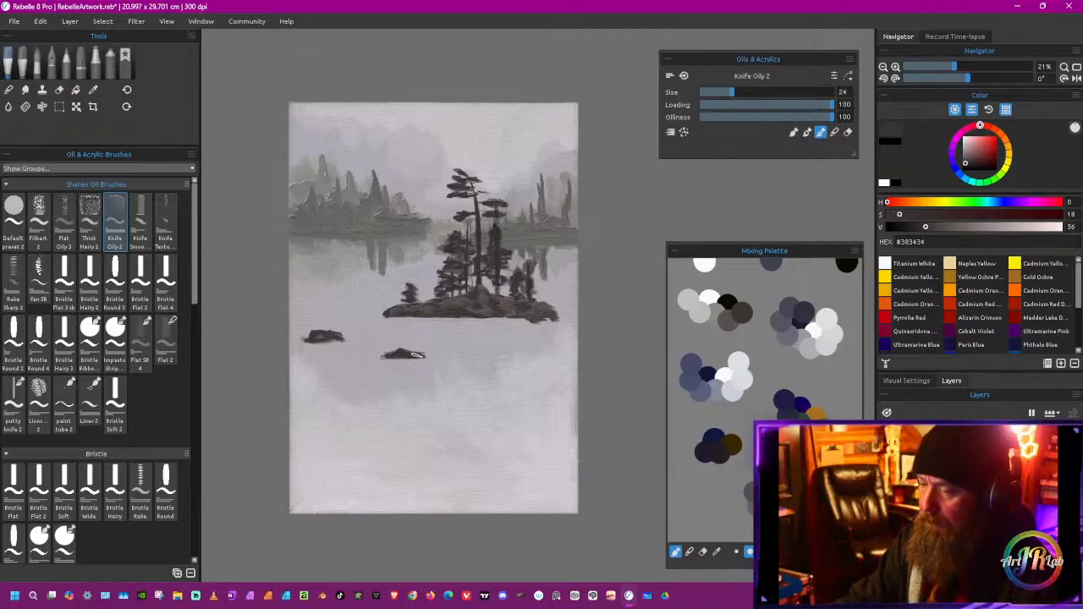
mouse_move(418, 355)
mouse_down()
mouse_move(383, 361)
mouse_move(426, 352)
mouse_move(423, 377)
mouse_move(447, 356)
mouse_up()
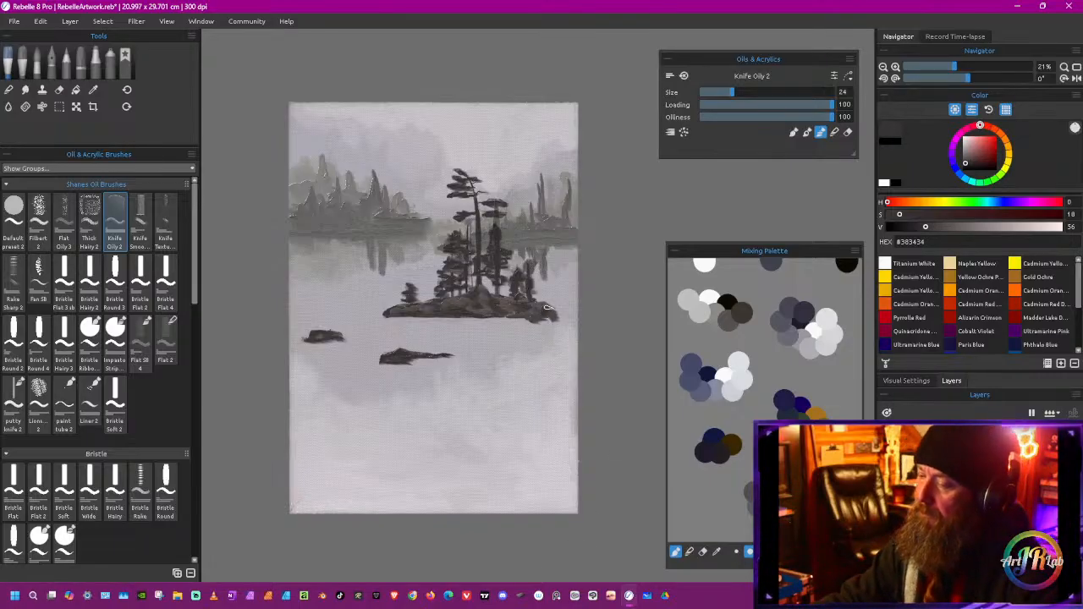
drag(925, 227, 915, 227)
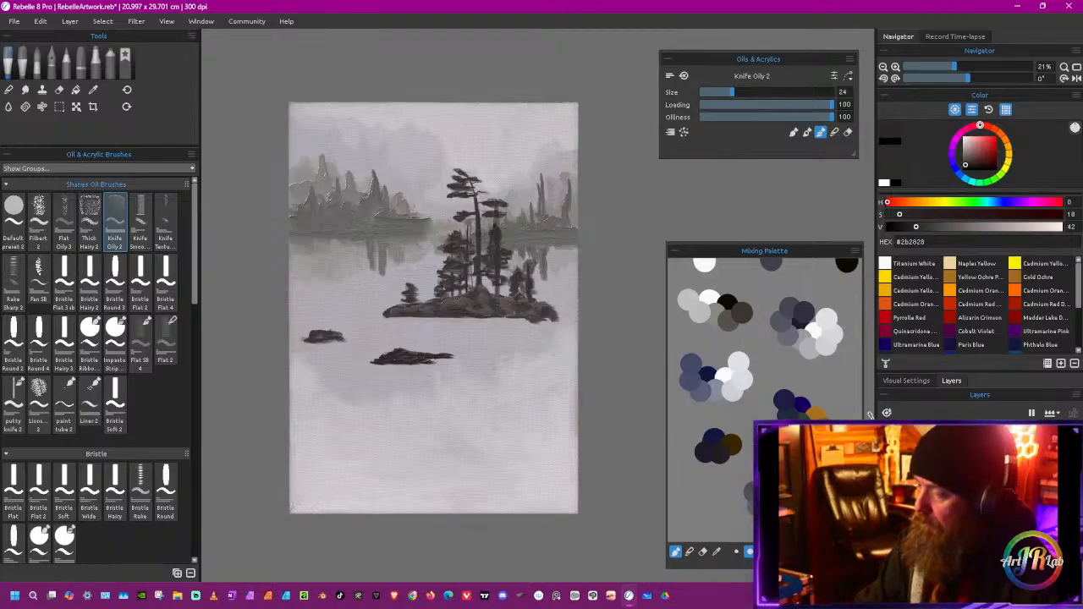
Step: Paint grass tufts along the nearer rock and the island's left end in #2b2828 with Bristle Rake at size 28
click(90, 218)
click(42, 271)
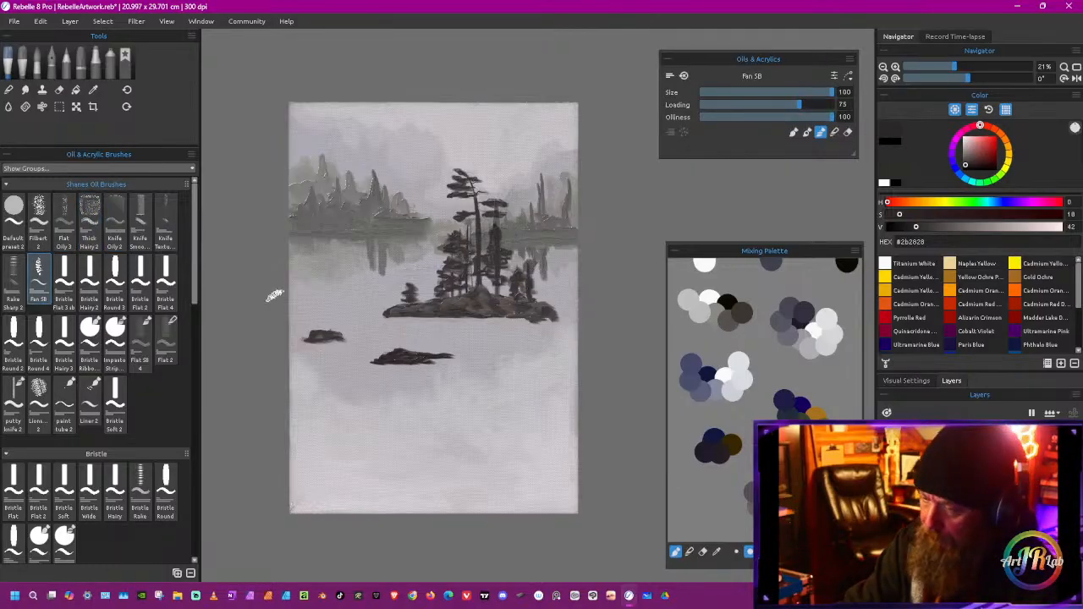
click(140, 490)
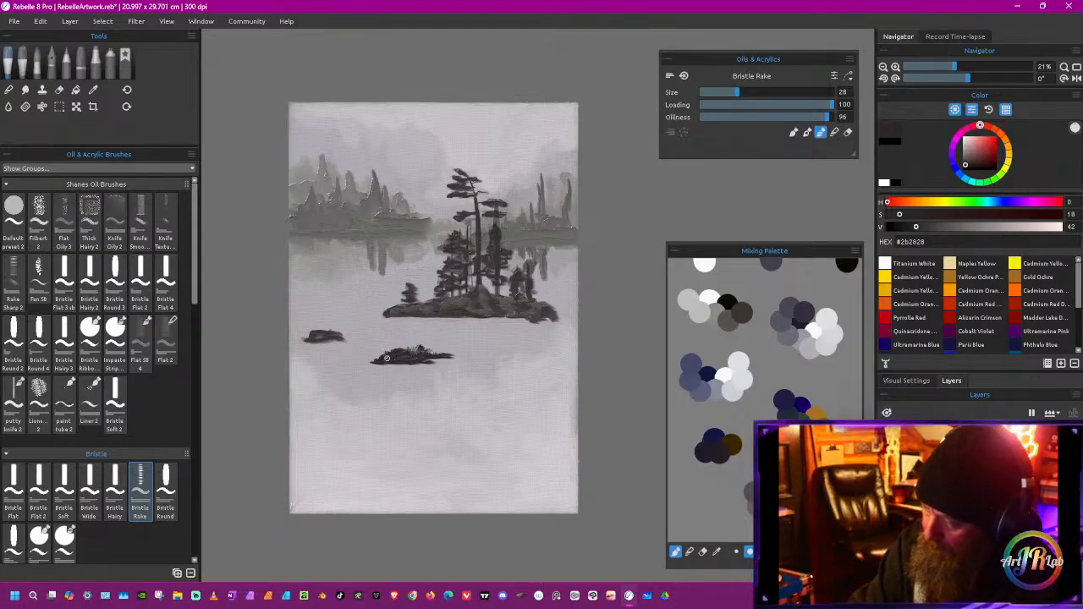
mouse_move(387, 358)
mouse_down()
mouse_move(376, 361)
mouse_move(402, 345)
mouse_move(455, 355)
mouse_up()
mouse_move(396, 306)
mouse_down()
mouse_move(385, 311)
mouse_move(436, 297)
mouse_move(413, 300)
mouse_up()
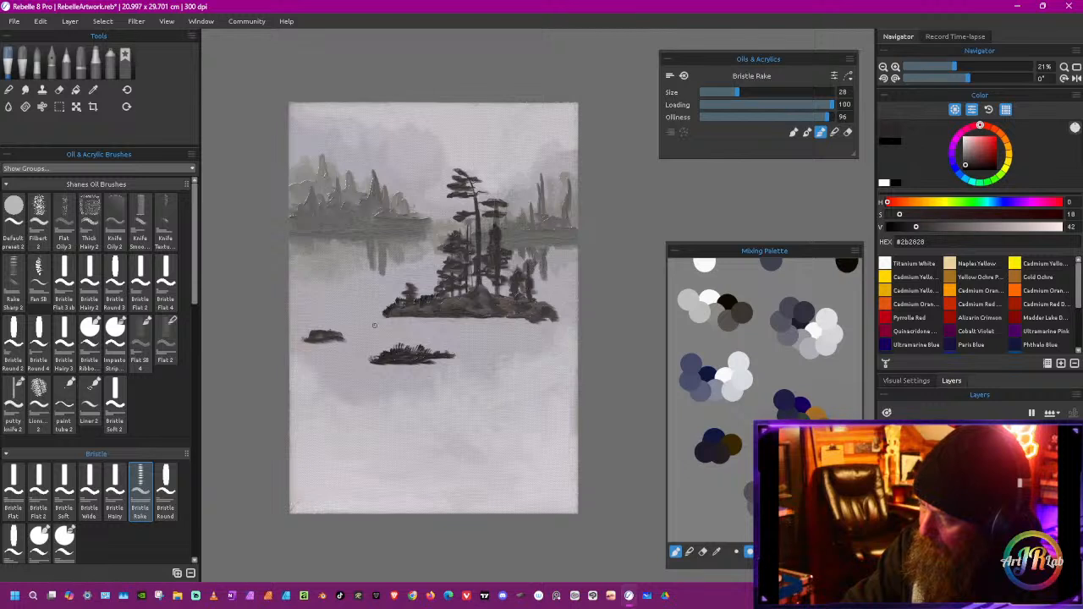
Step: Blend grassy texture into the left rock and island with Bristle Rake, and work the island's ground with Bristle Round 4 at size 32
click(835, 132)
click(311, 331)
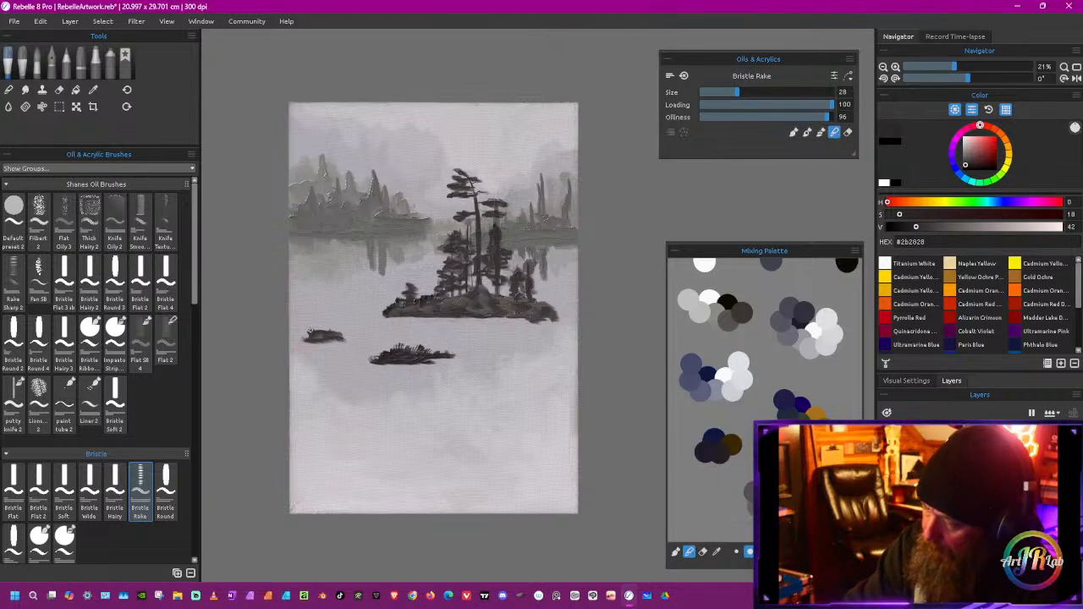
drag(318, 333, 334, 339)
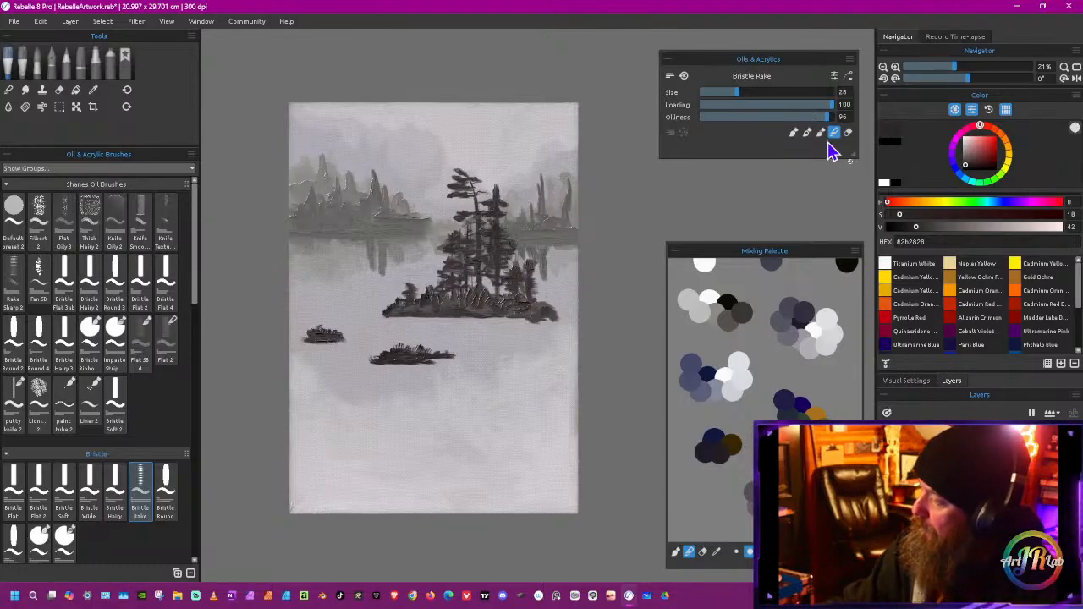
click(40, 340)
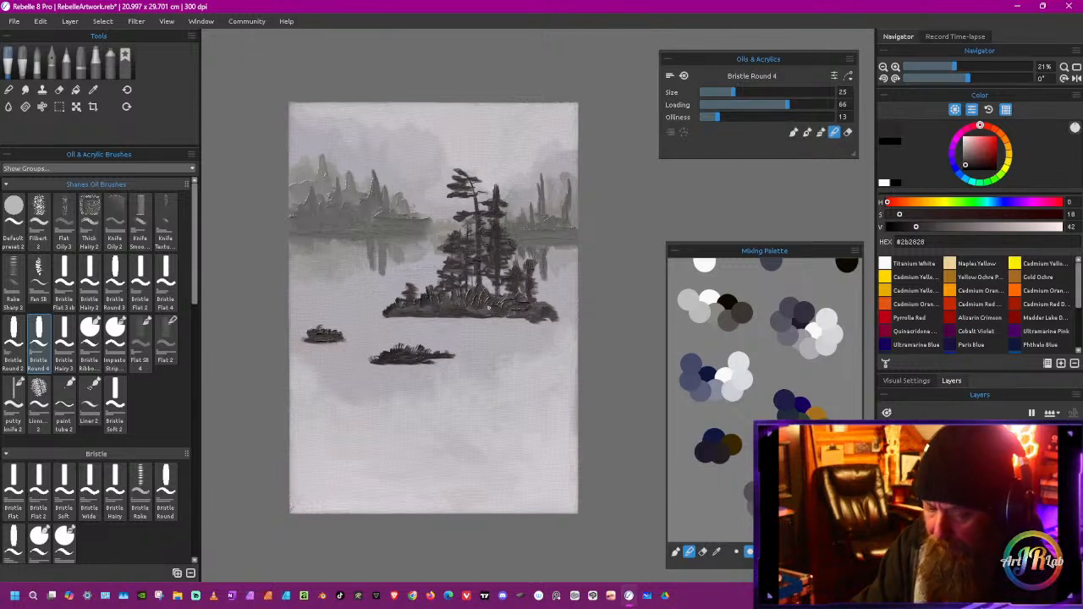
drag(488, 308, 505, 306)
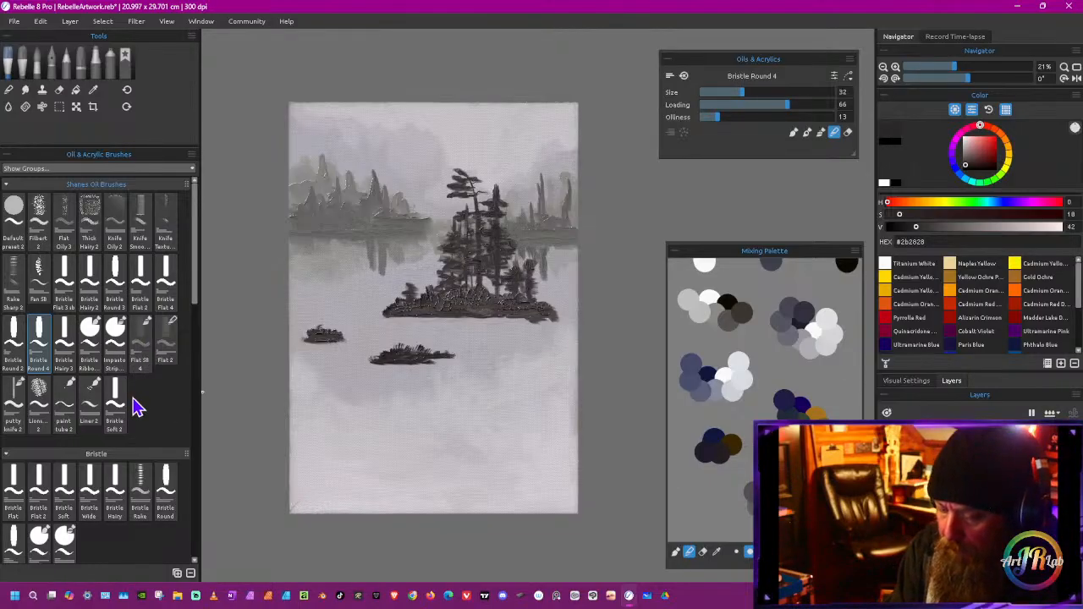
Step: Undo the trial stroke, darken the colour to #1e1c1c and deepen the undergrowth beneath the island's trees with Impasto Stripes SB
click(117, 339)
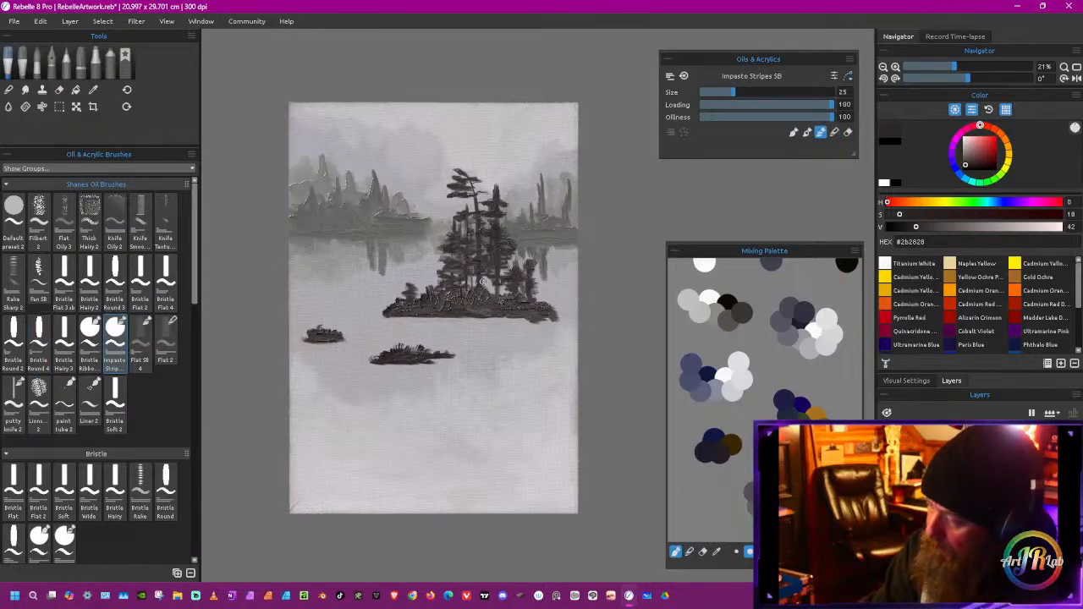
key(ctrl+z)
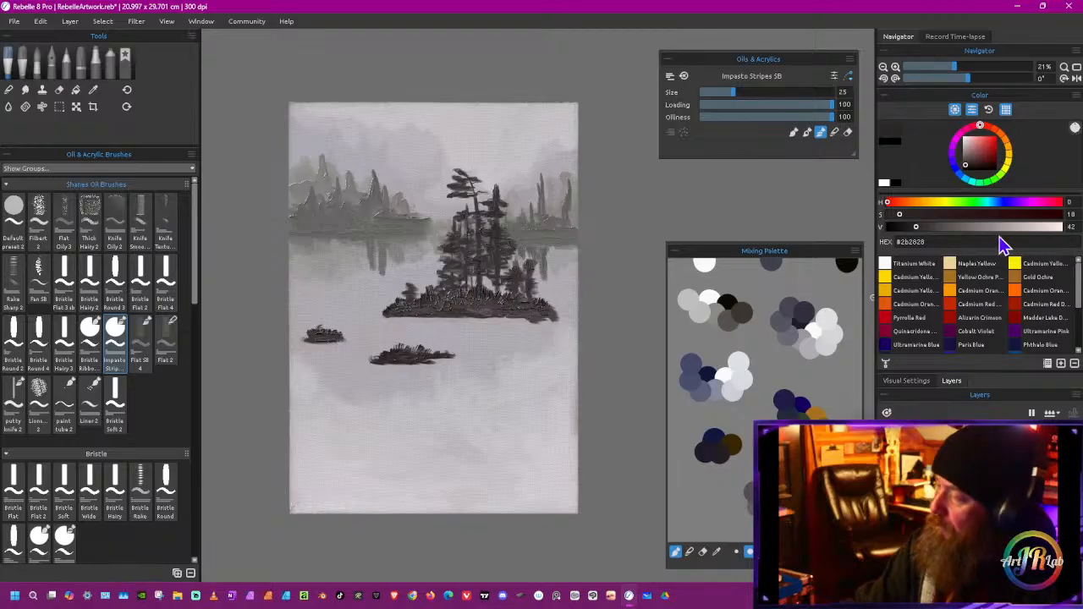
click(920, 228)
drag(921, 226, 906, 227)
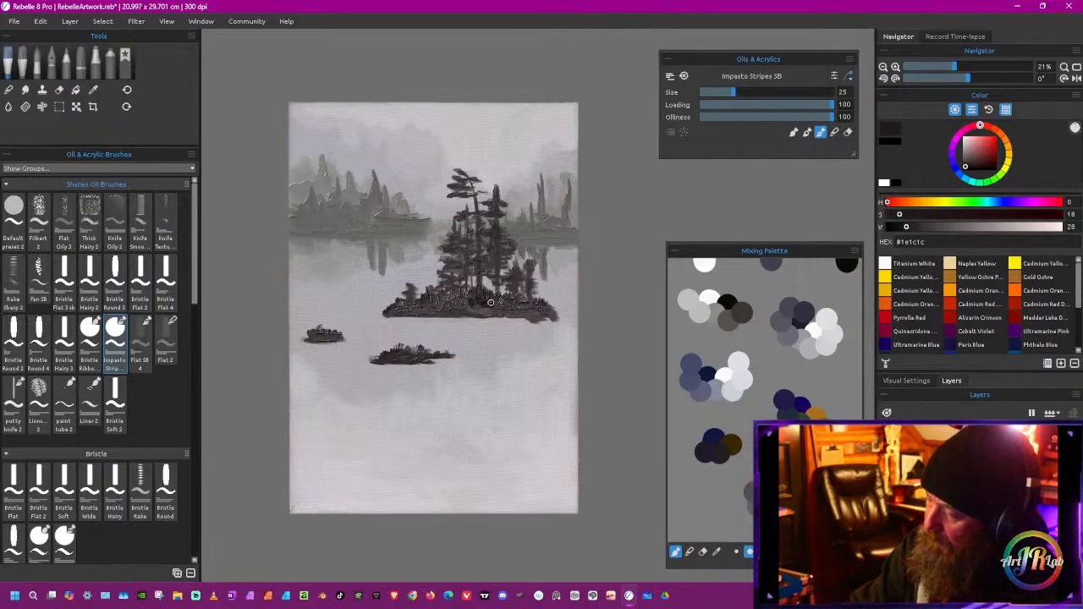
mouse_move(437, 299)
mouse_down()
mouse_move(483, 302)
mouse_move(502, 284)
mouse_move(462, 306)
mouse_up()
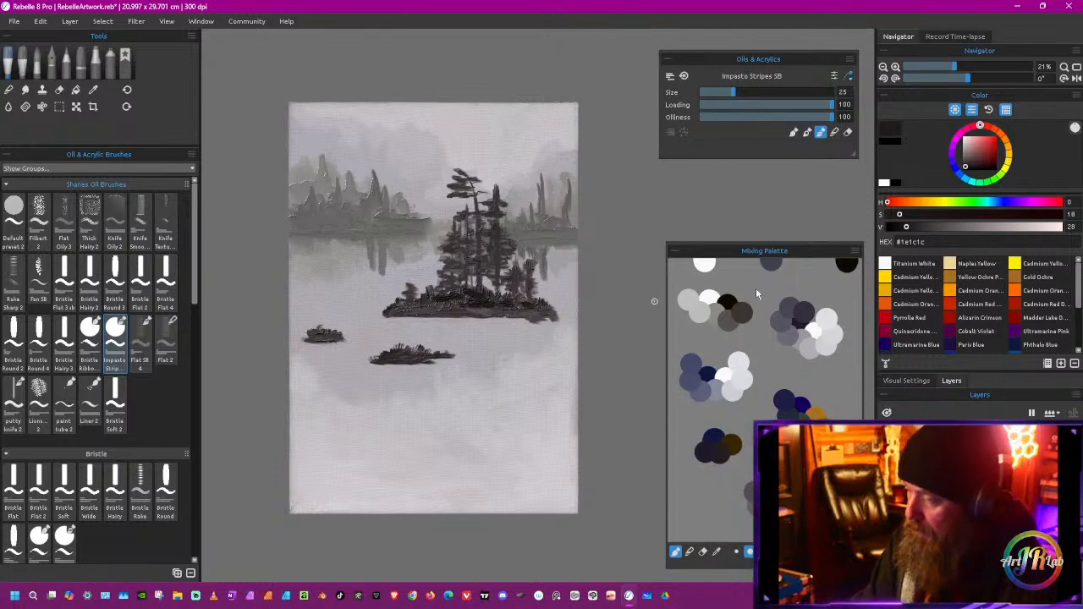
Step: Erase the lower edges of both rocks to flatten their waterlines, using Bristle Flat 4 and Bristle Flat 2
click(167, 279)
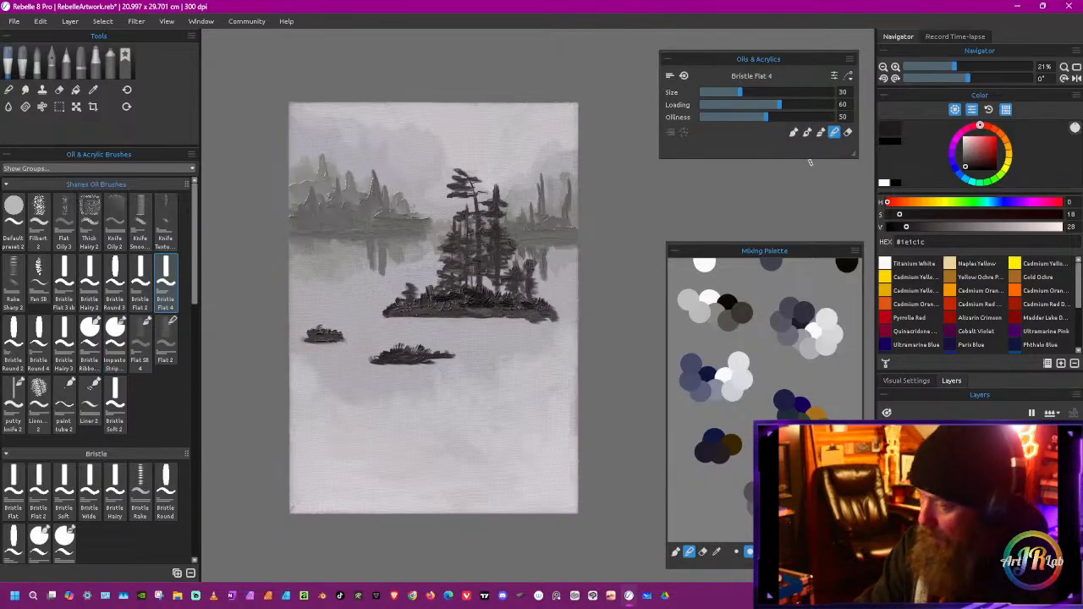
click(848, 132)
click(437, 365)
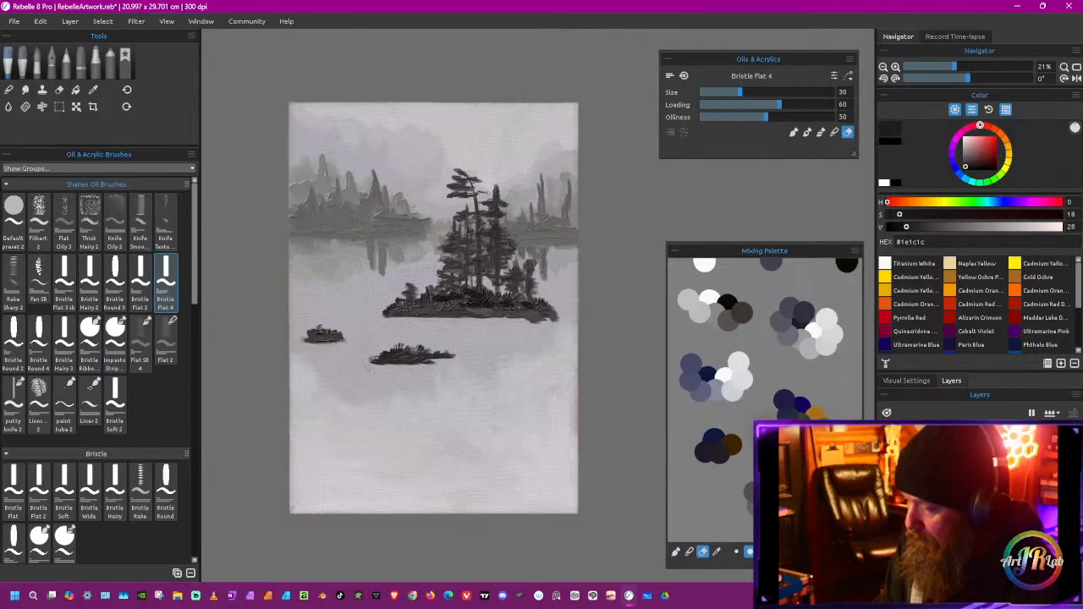
drag(436, 365, 373, 364)
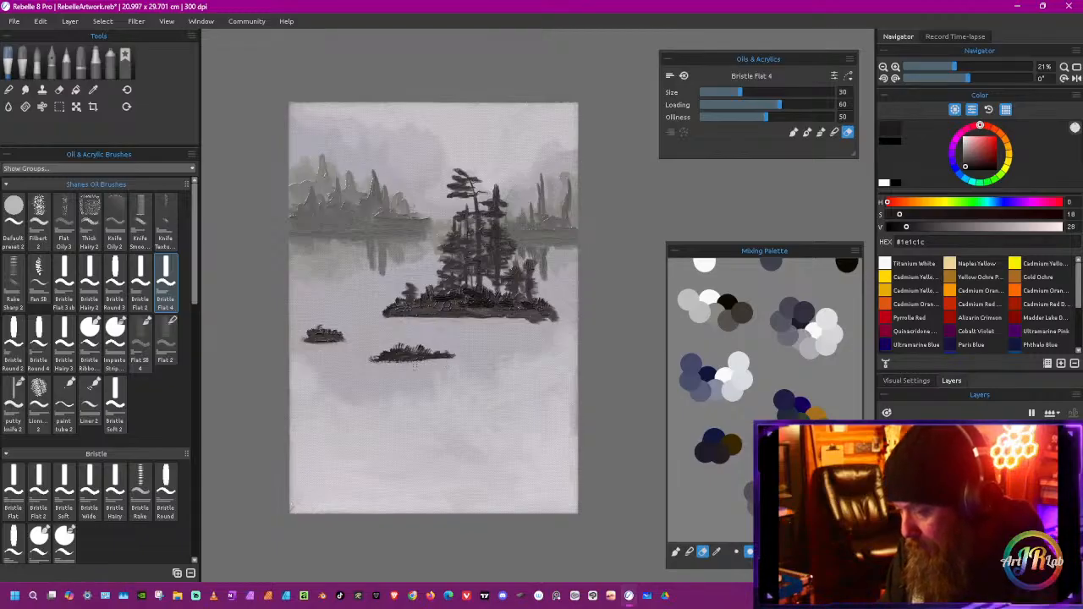
click(140, 280)
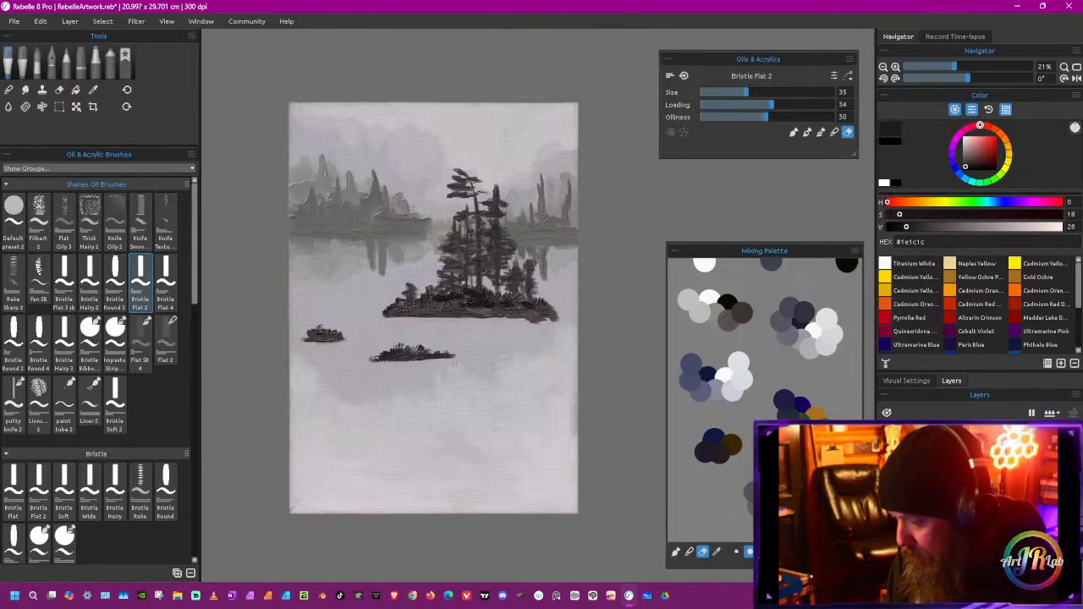
drag(315, 343, 343, 339)
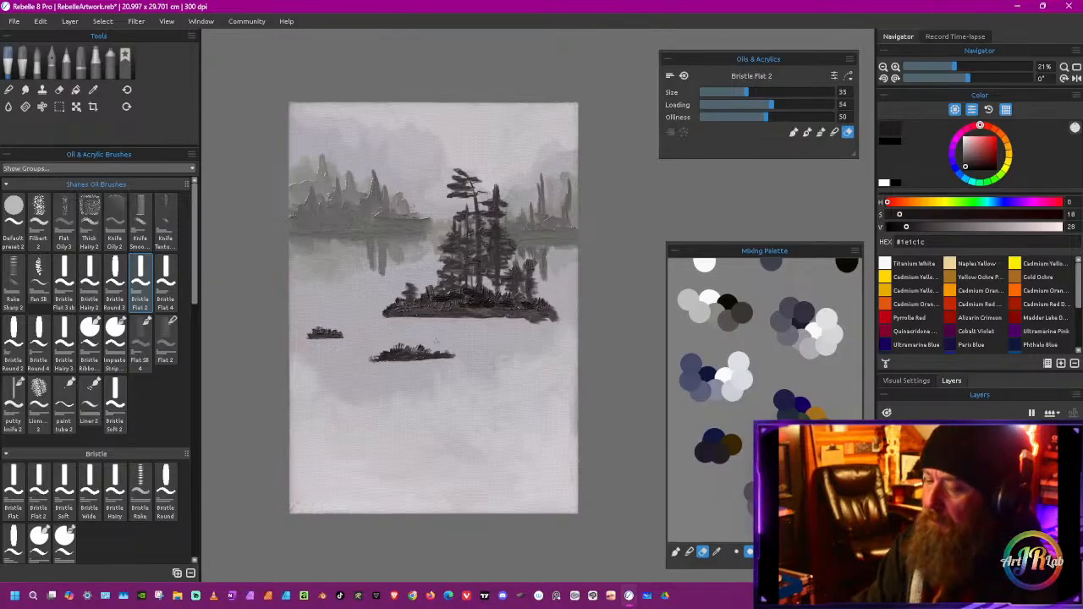
click(38, 275)
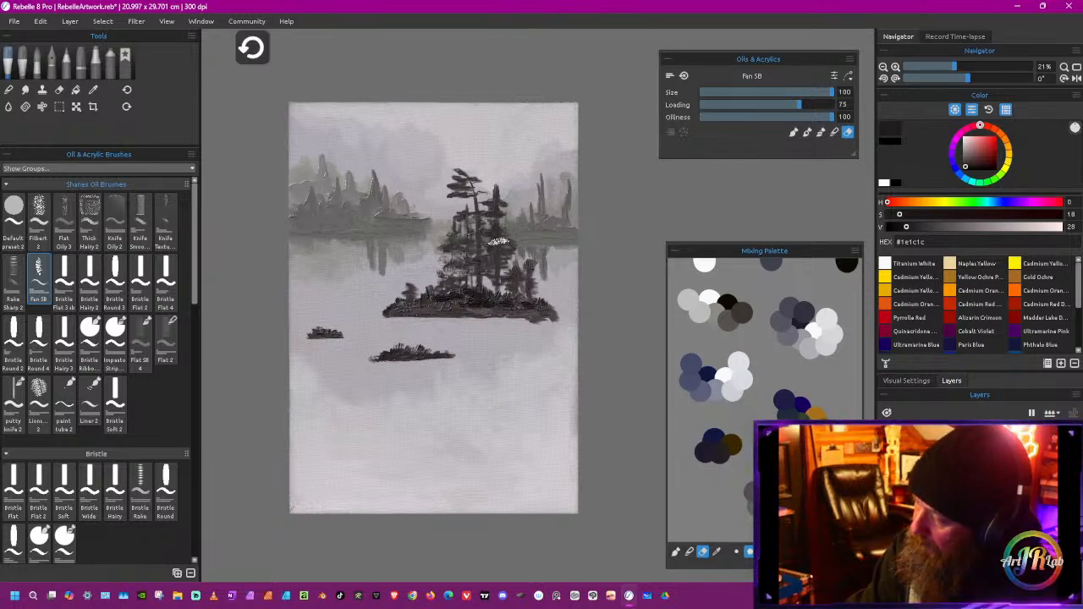
mouse_move(470, 274)
mouse_down()
mouse_move(449, 269)
mouse_move(448, 259)
mouse_up()
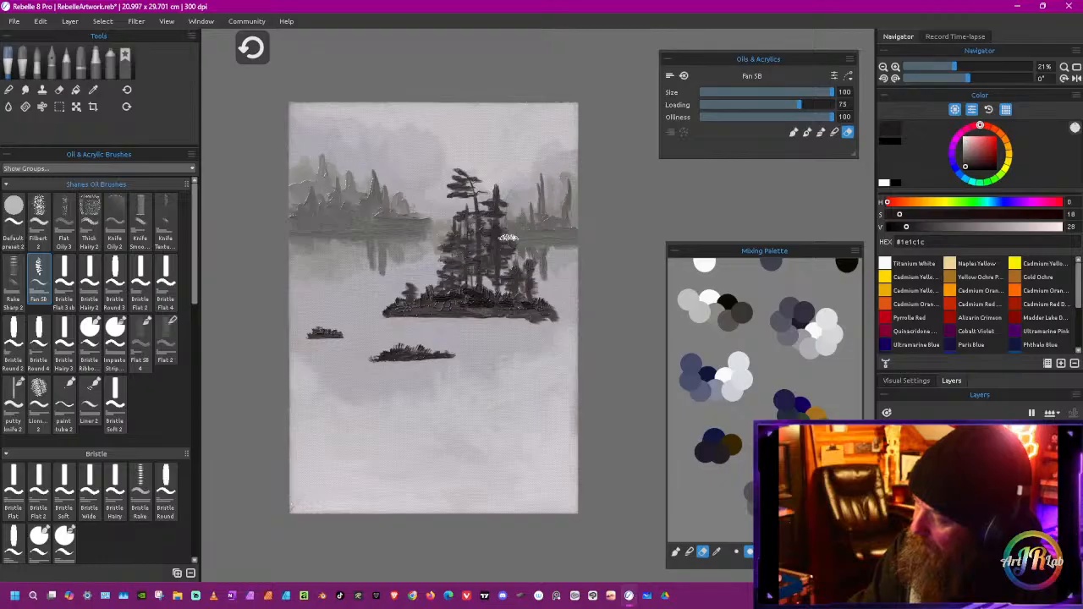
click(89, 218)
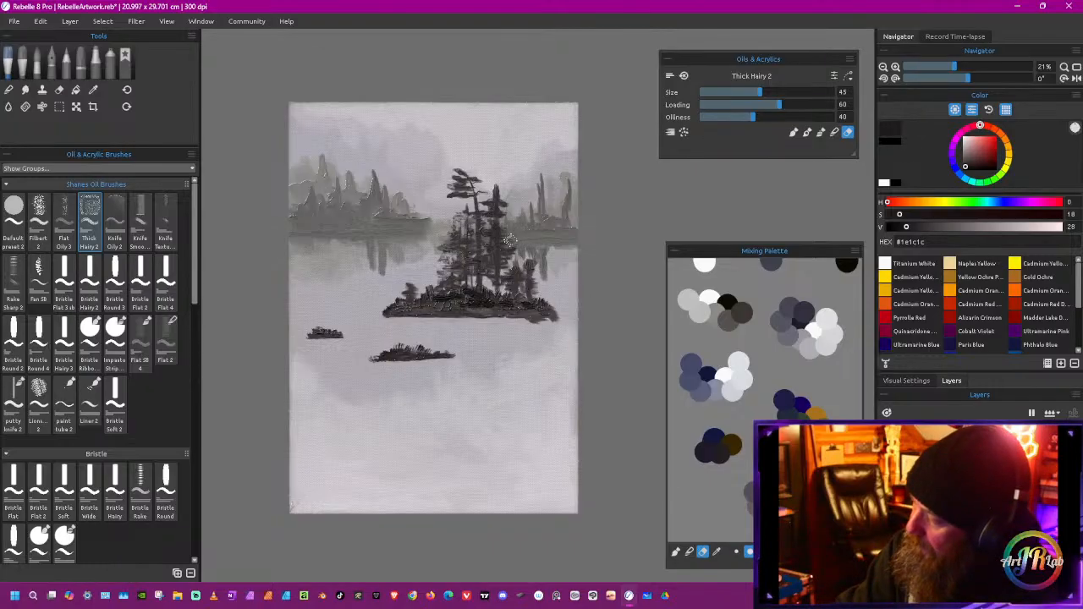
key(ctrl+z)
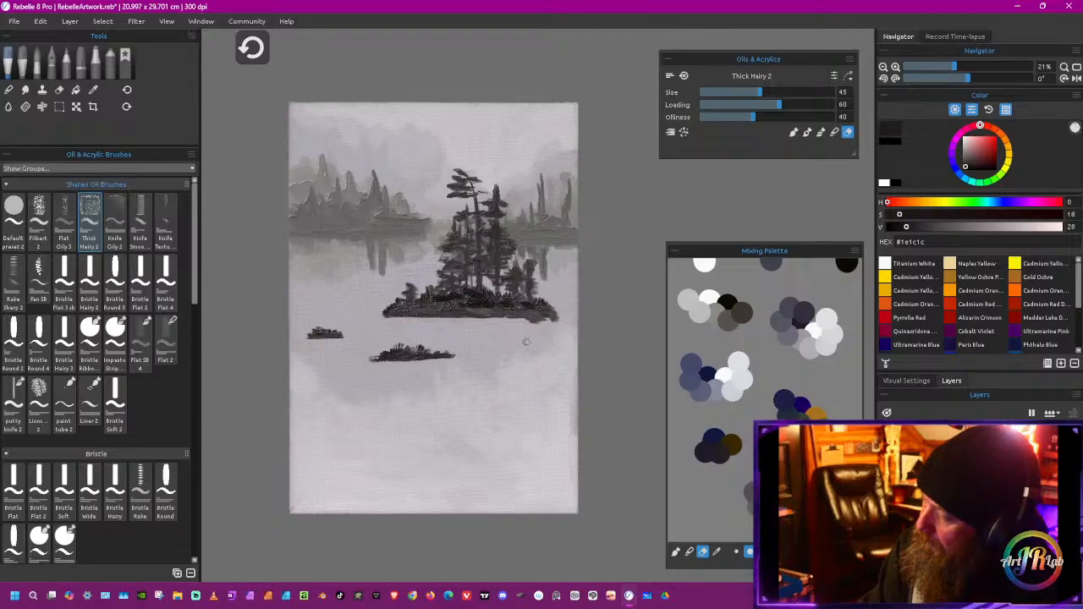
click(14, 279)
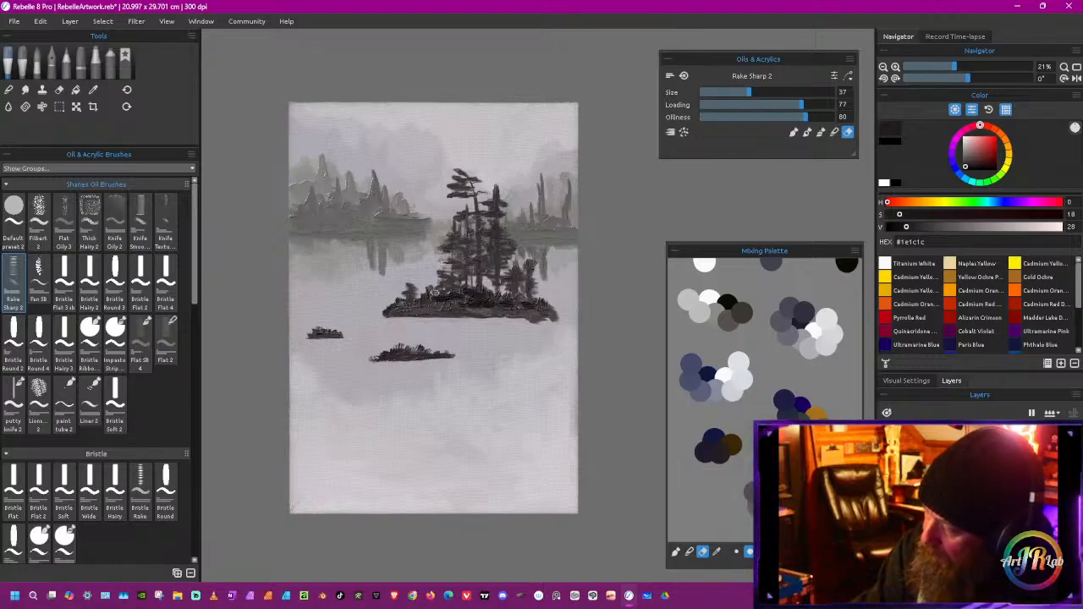
key(ctrl+z)
drag(491, 386, 536, 350)
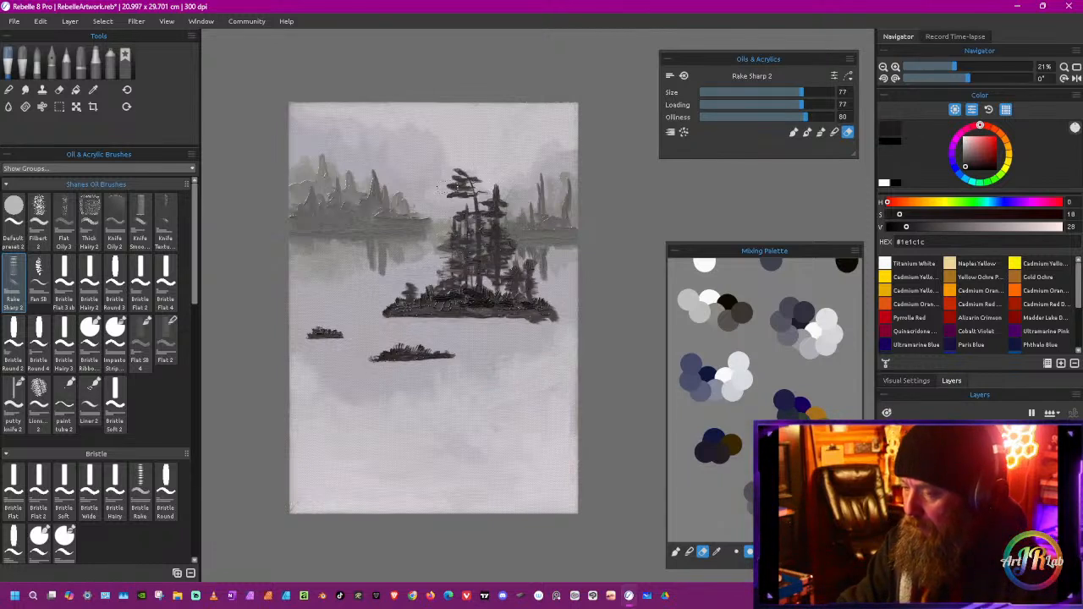
key(ctrl+z)
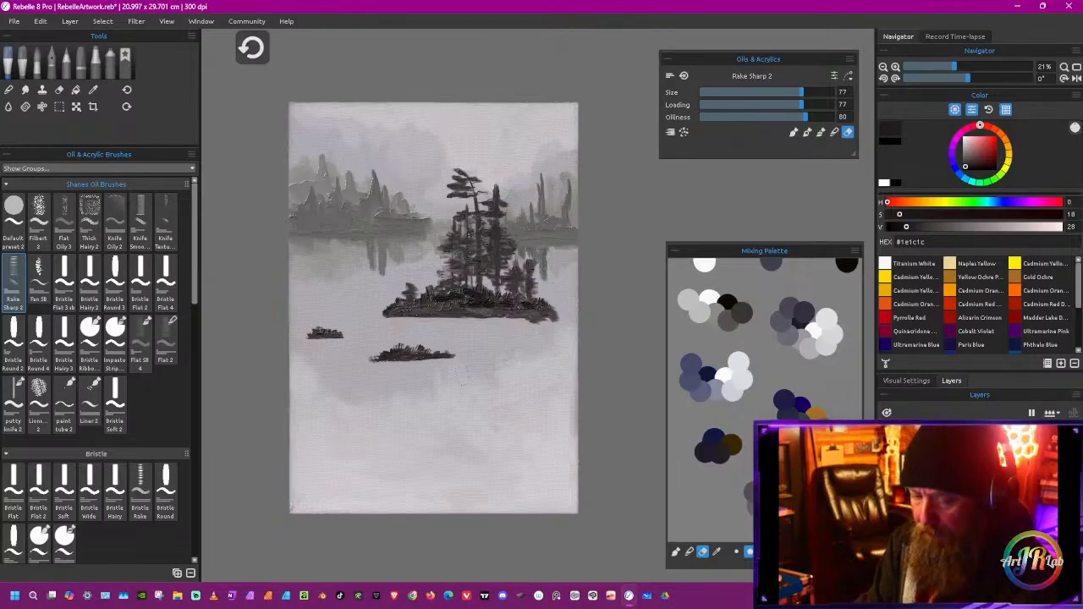
click(38, 405)
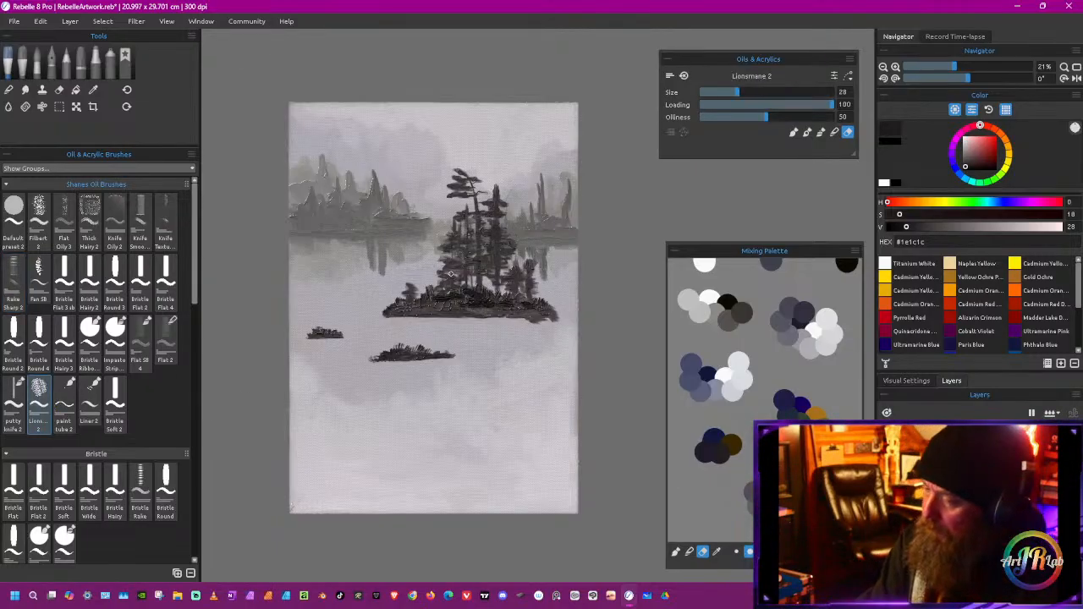
key(ctrl+z)
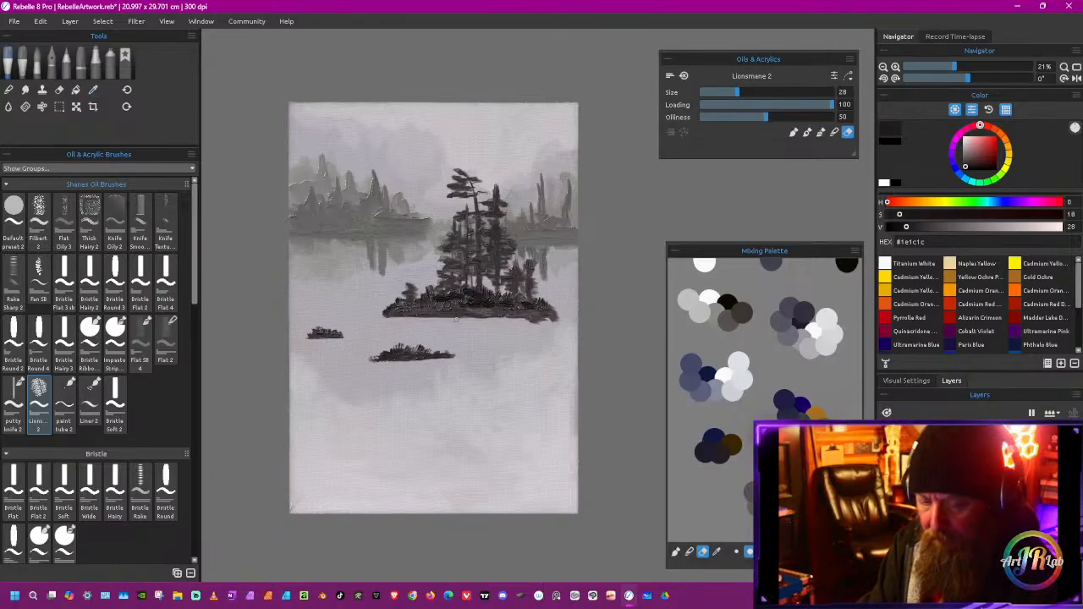
alt+click(451, 310)
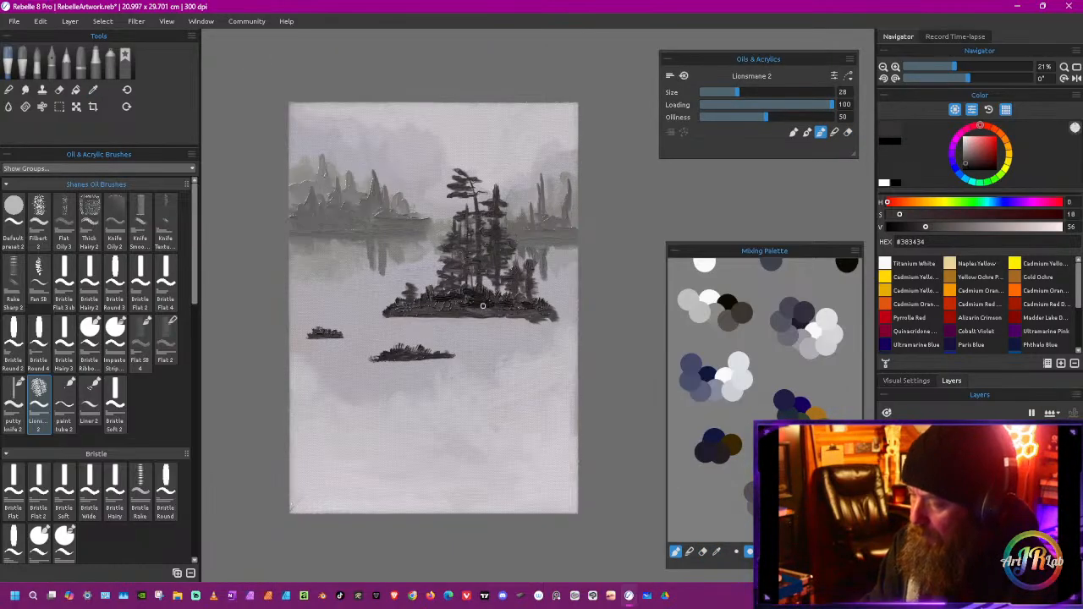
click(848, 133)
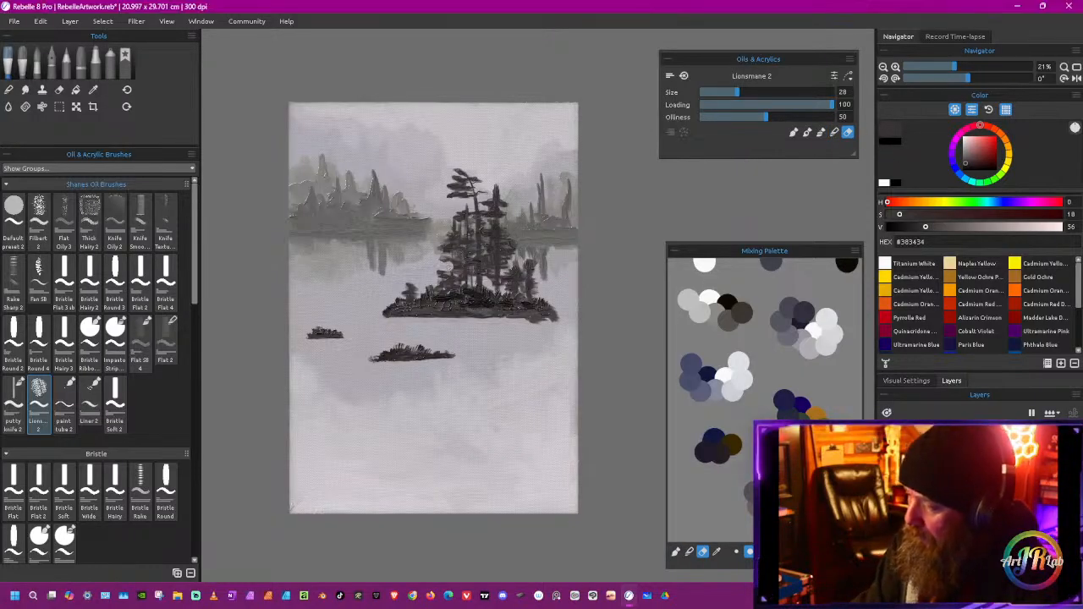
key(ctrl+z)
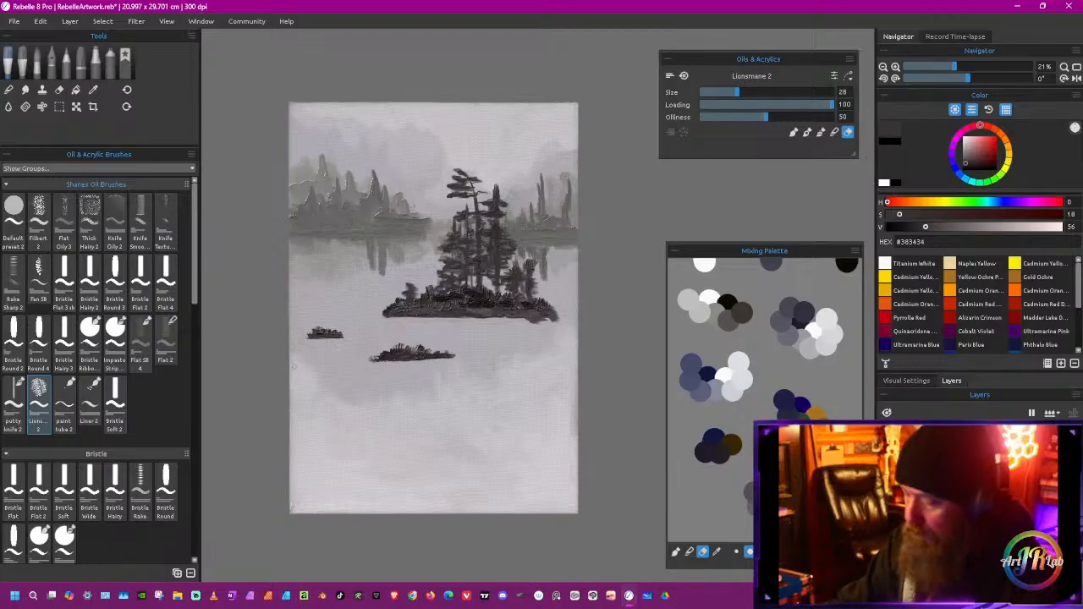
Step: Choose the Bright brush from the Flat group, switch from erasing to painting, and undo a trial stroke on the water
drag(198, 290, 192, 412)
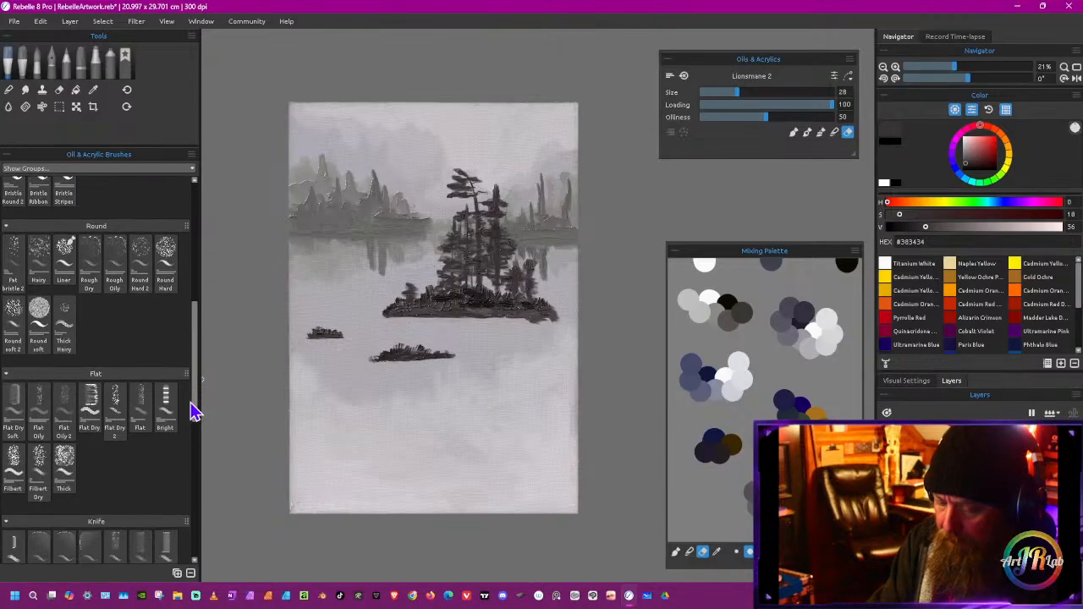
scroll(192, 424, down, 3)
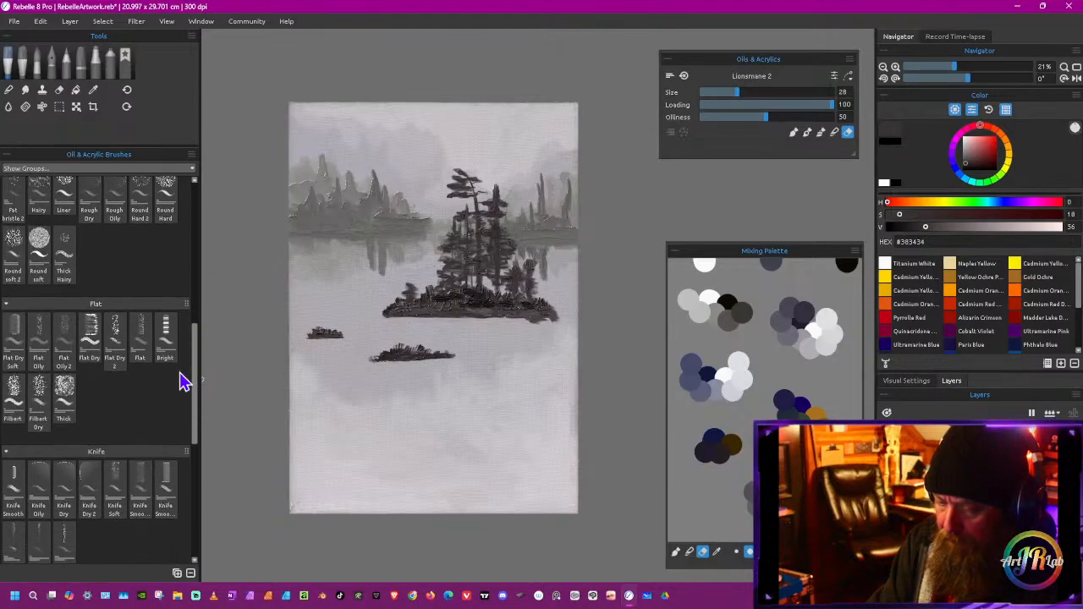
click(165, 334)
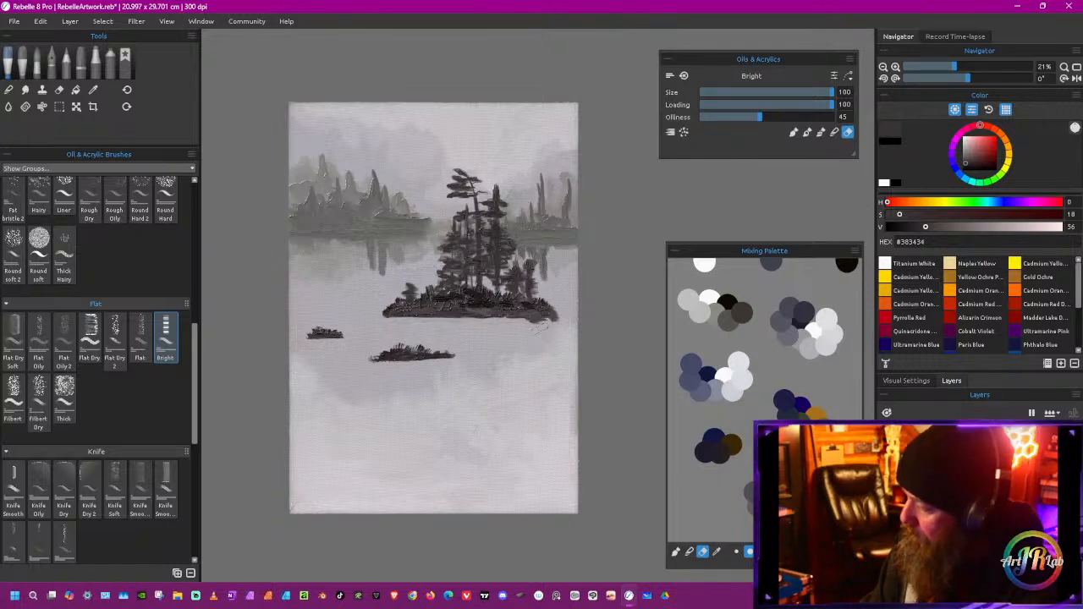
click(820, 132)
drag(485, 359, 499, 391)
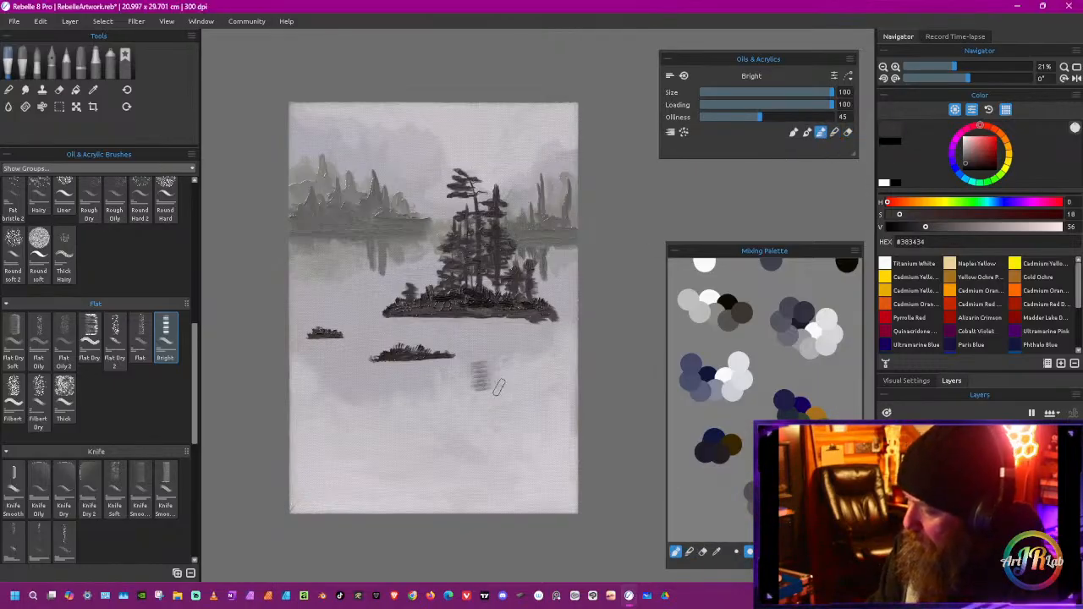
key(ctrl+z)
key(ctrl+z)
Step: Sample the dark #343032 from the island and thicken the trees' foliage with the Bright brush reduced to size 43
alt+click(471, 412)
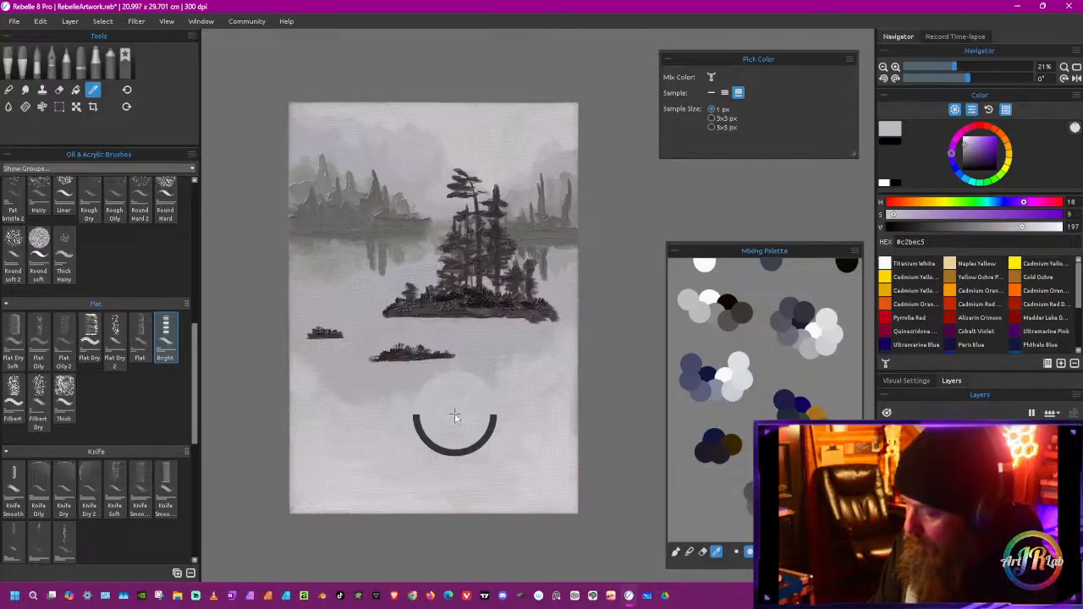
alt+click(453, 290)
alt+click(454, 290)
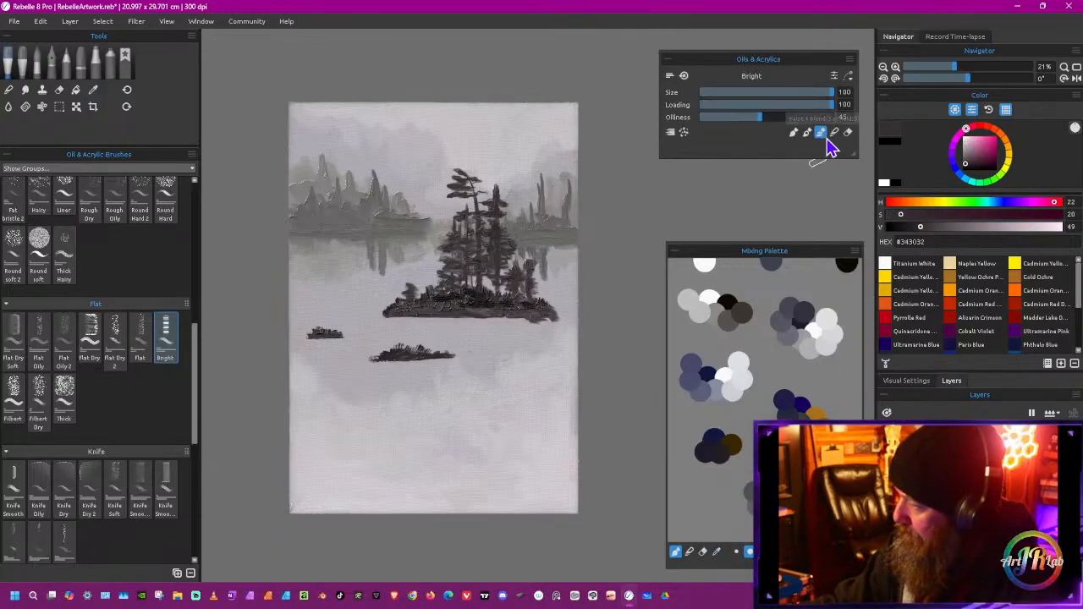
drag(481, 367, 461, 370)
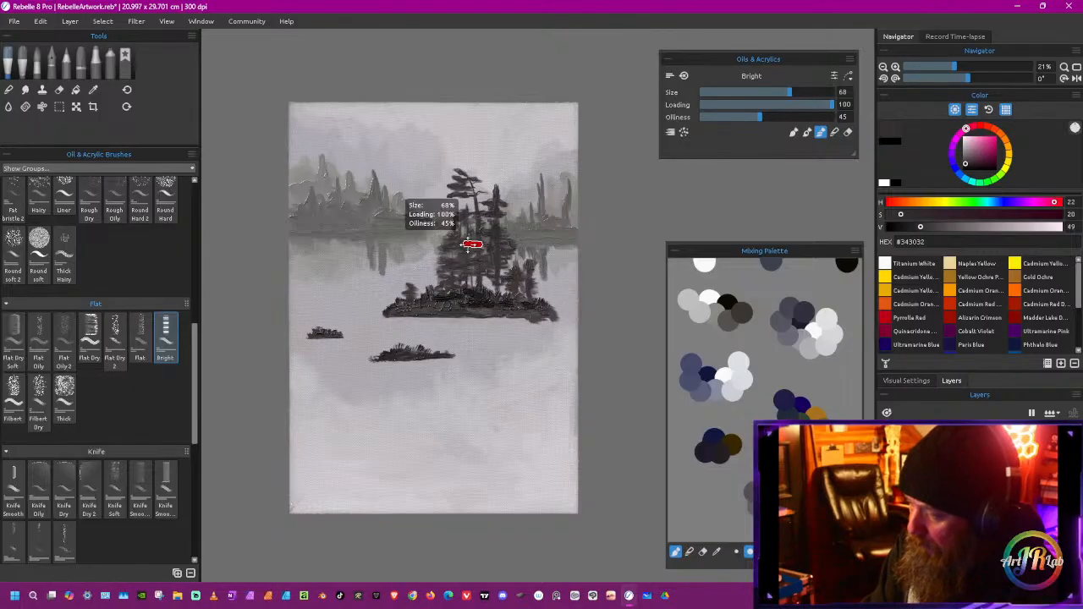
drag(472, 243, 434, 253)
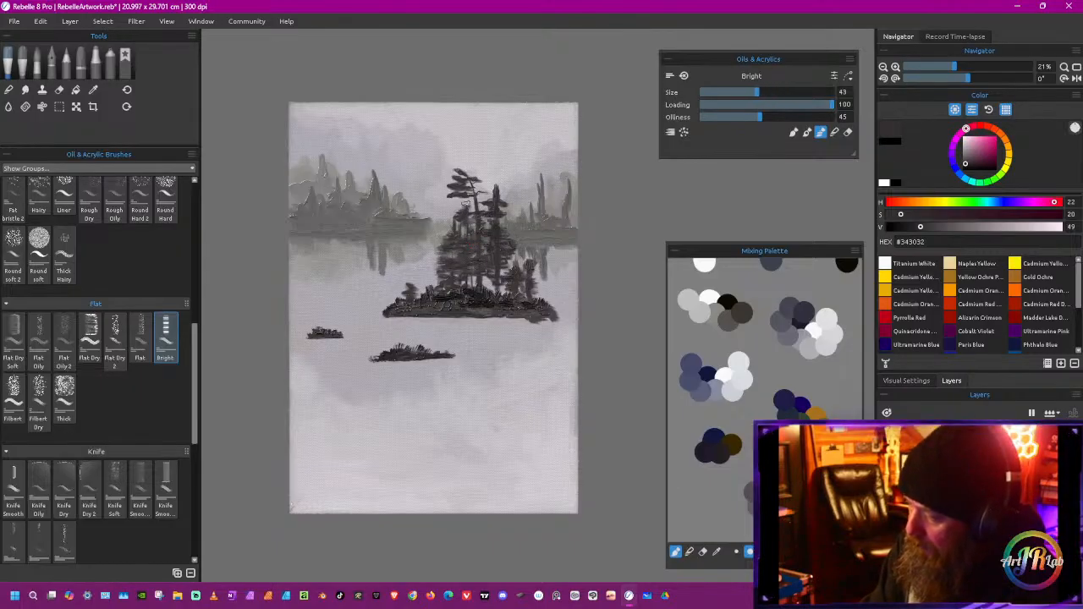
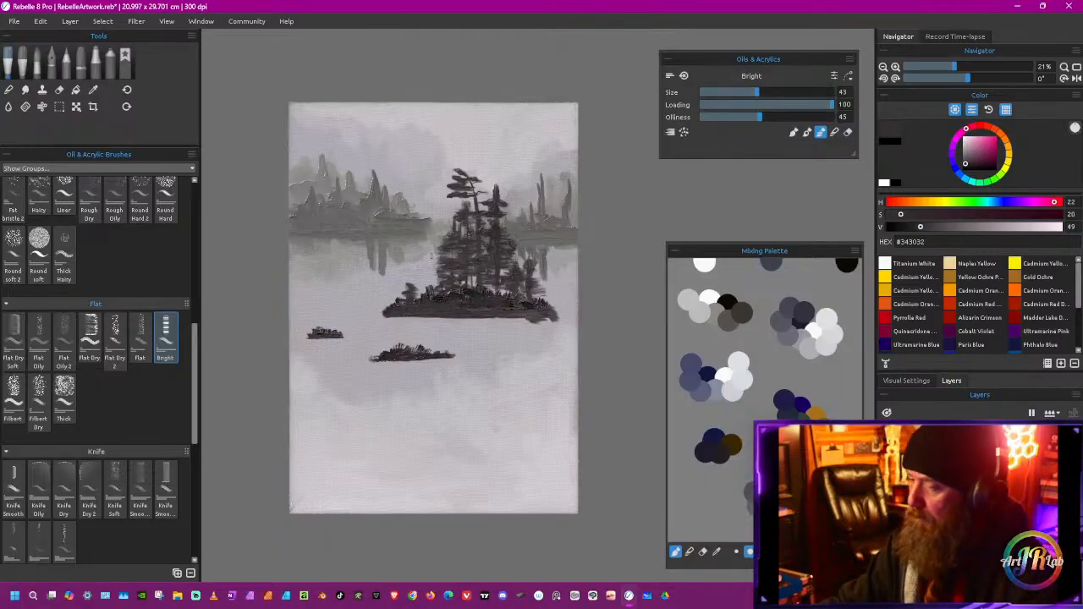
Step: Work the island's trees with the Flat Oily brush at size 35, darkening the colour to #272426
drag(196, 357, 200, 337)
click(39, 409)
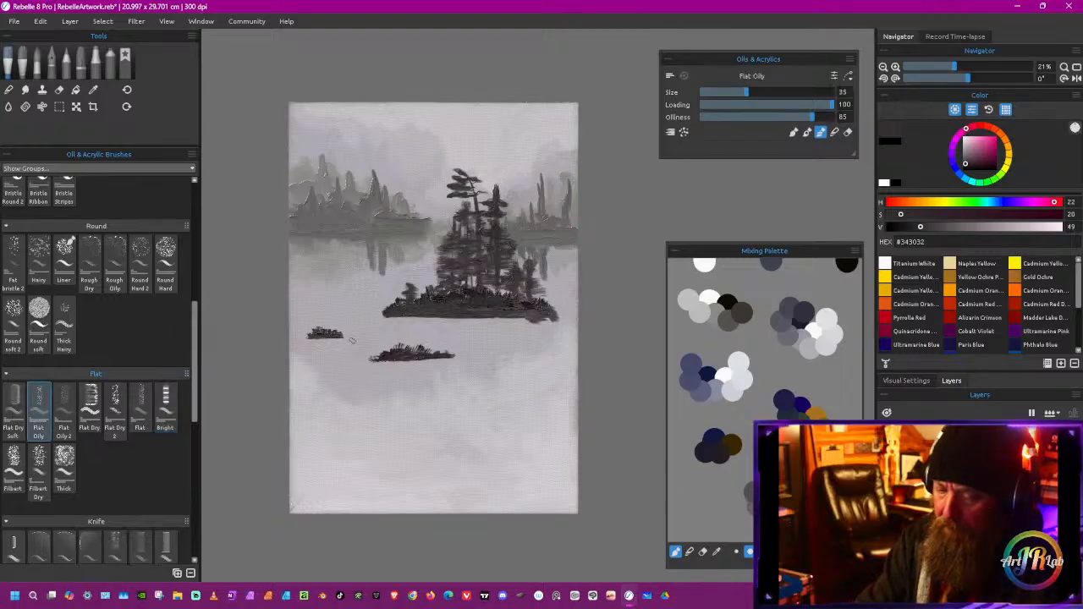
drag(921, 227, 912, 227)
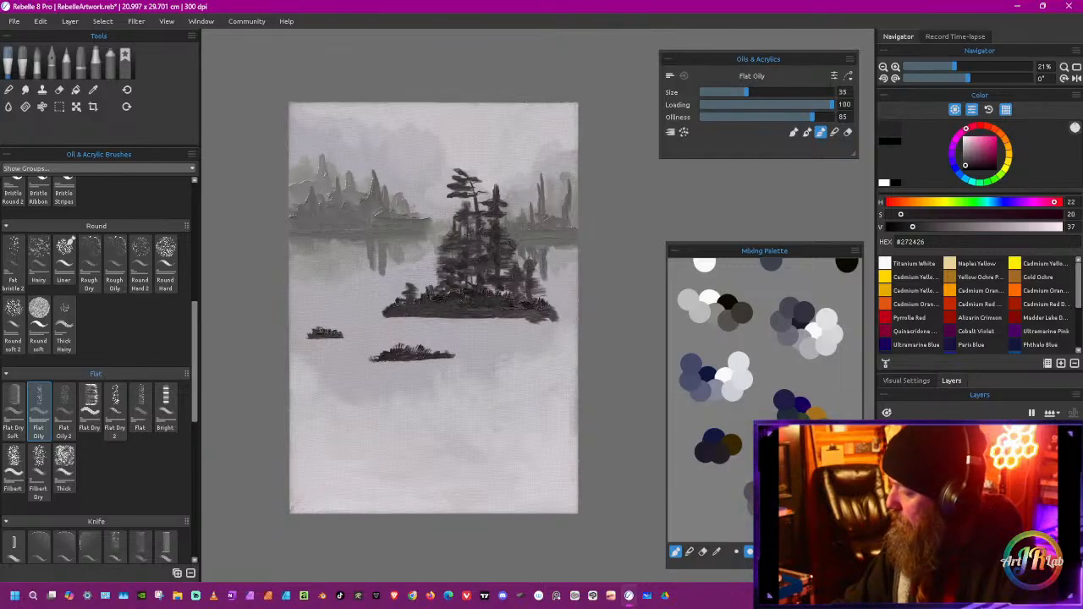
Step: Duplicate the island layer, flip the copy vertically and move it down to Y 8.043 cm as the water reflection
click(69, 21)
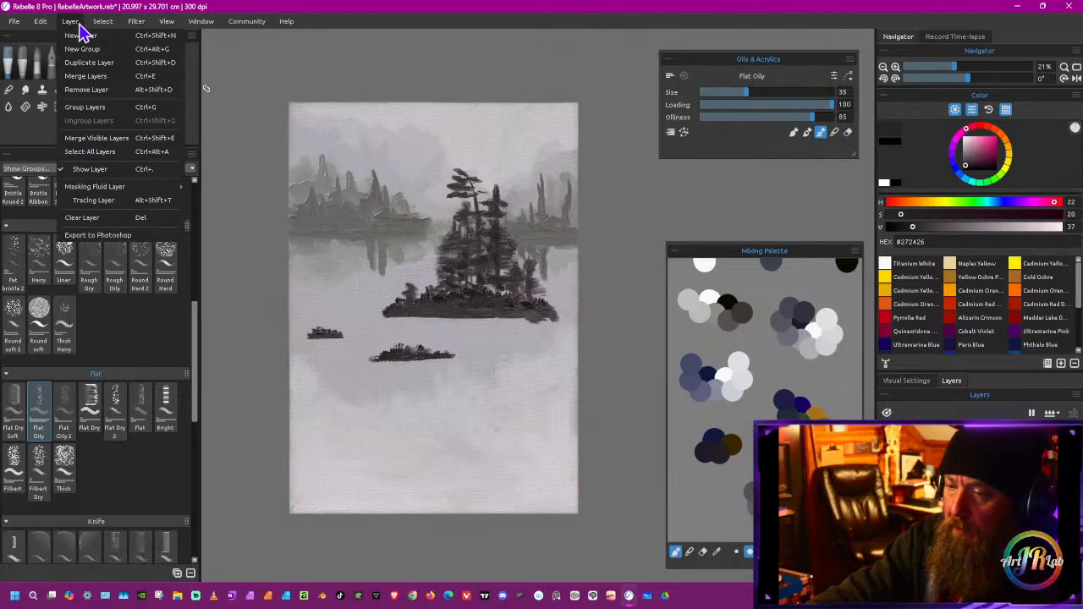
click(110, 65)
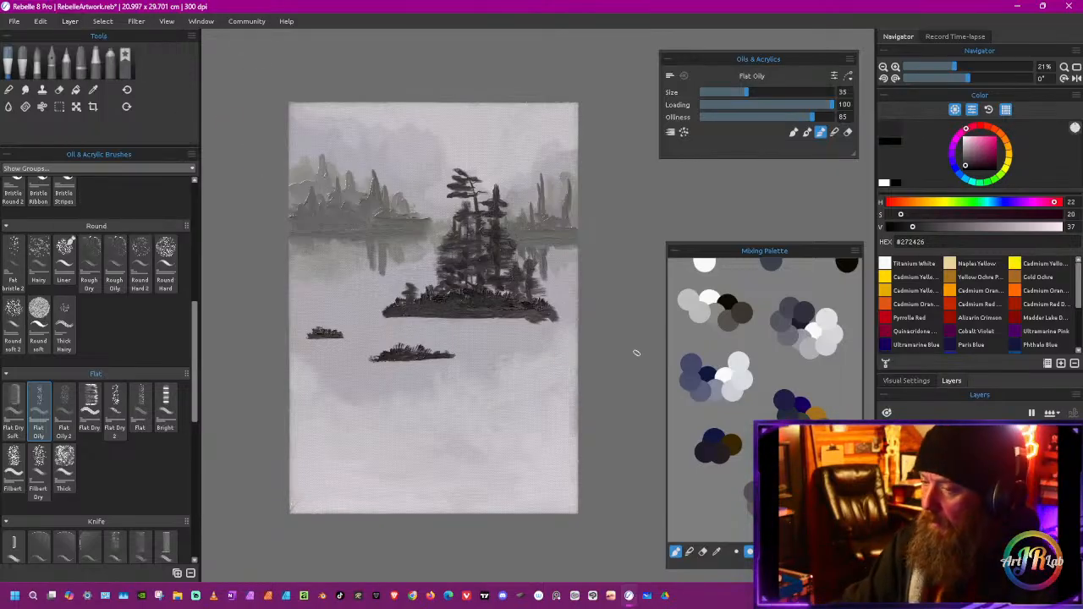
click(76, 106)
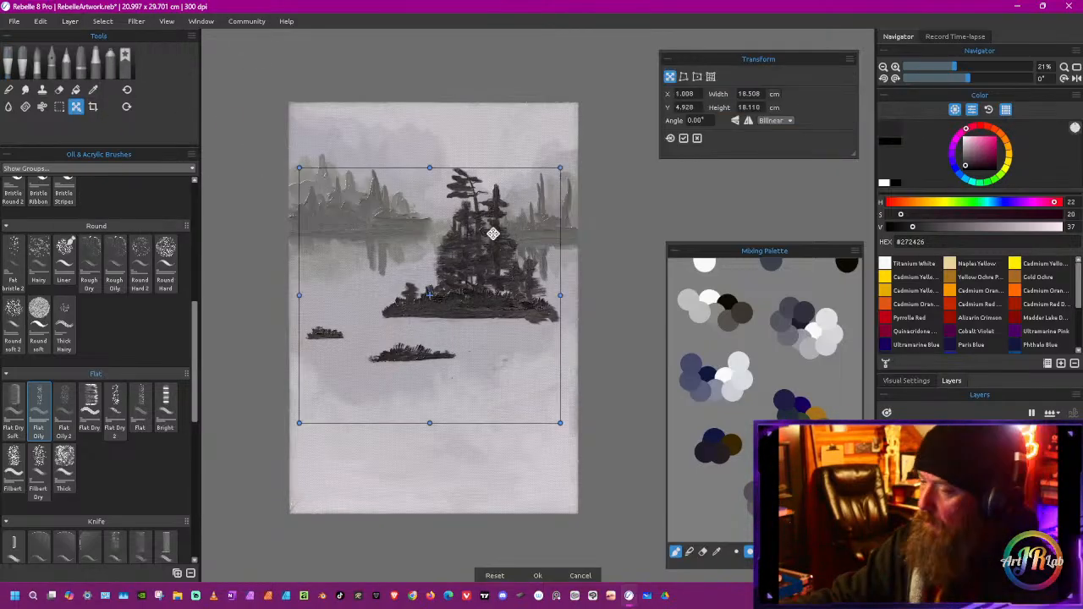
click(739, 121)
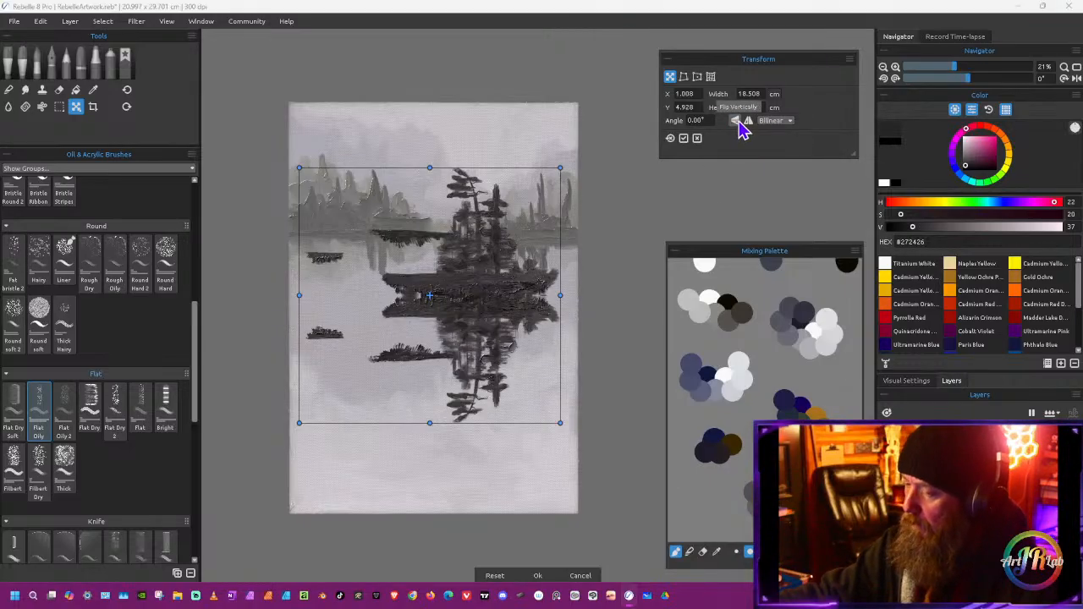
drag(513, 295, 514, 340)
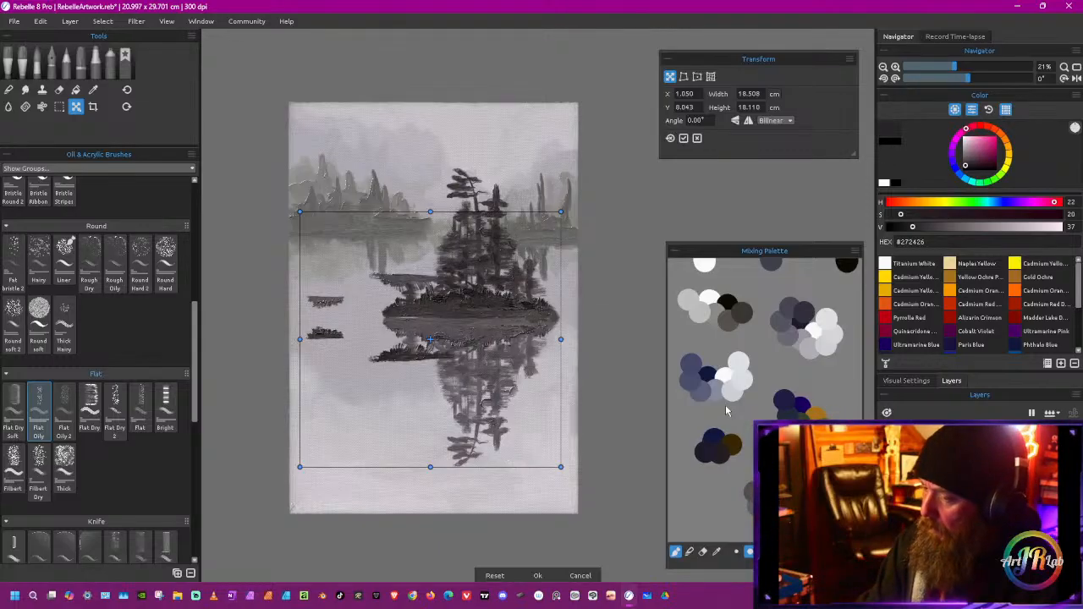
click(539, 577)
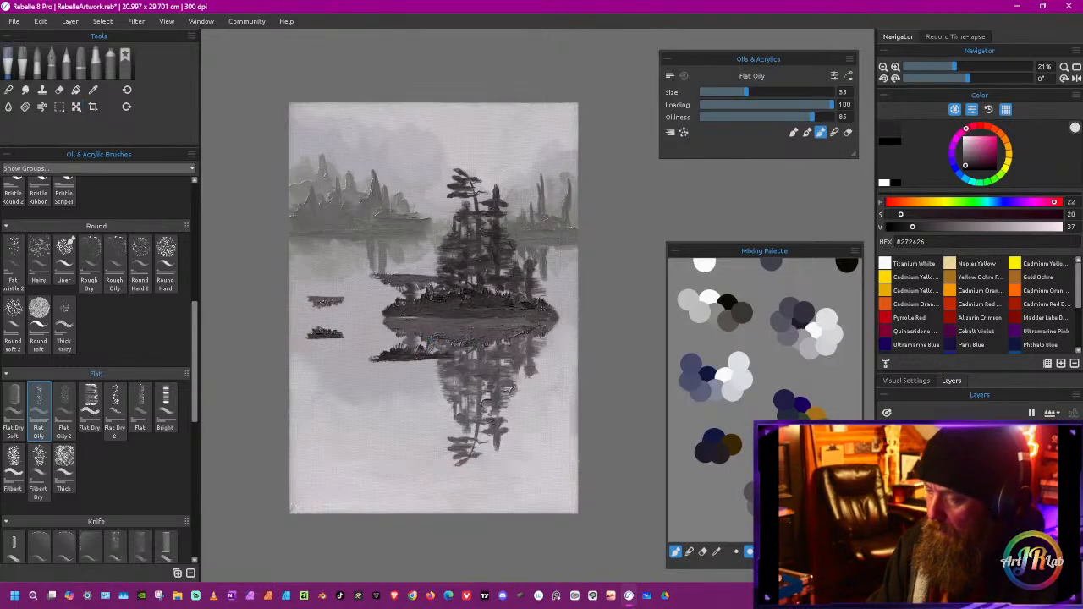
Step: Select the small left rock's flipped copy with a rectangle and move it down beneath the rock as its reflection
click(59, 107)
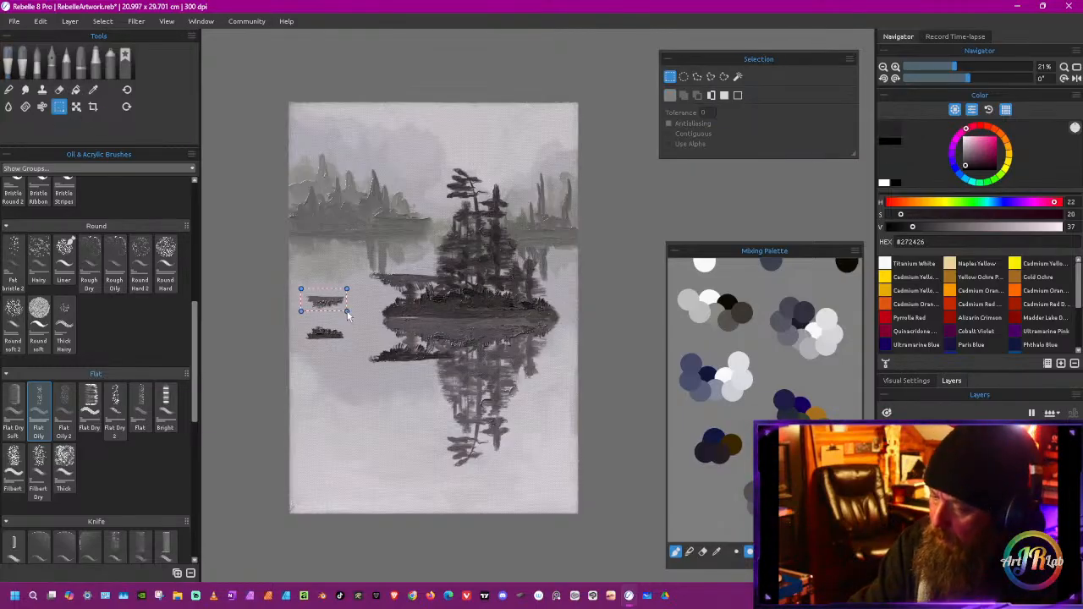
key(ctrl+t)
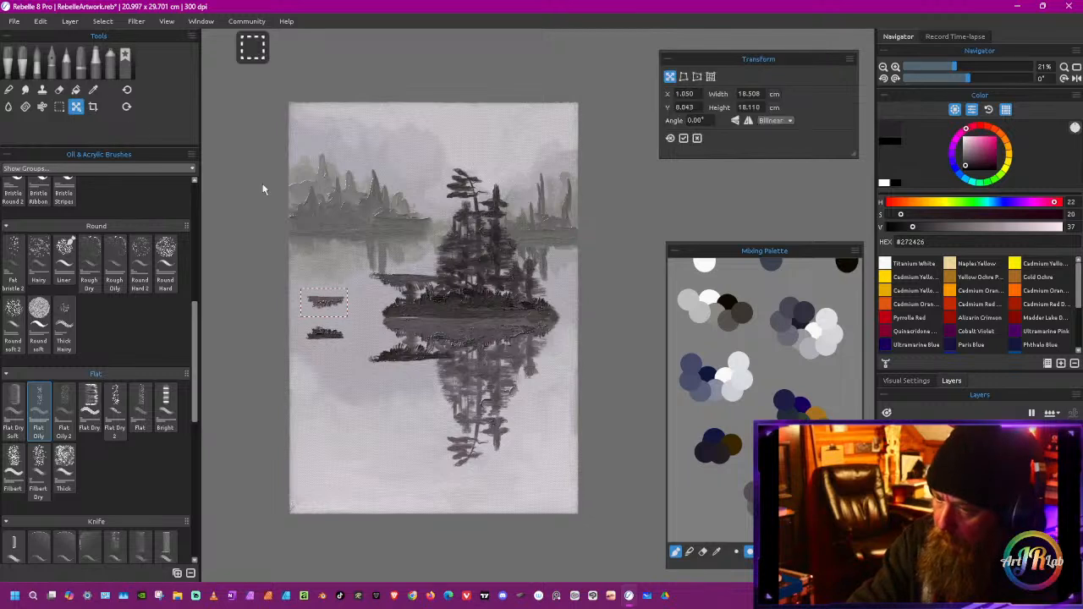
drag(332, 306, 331, 337)
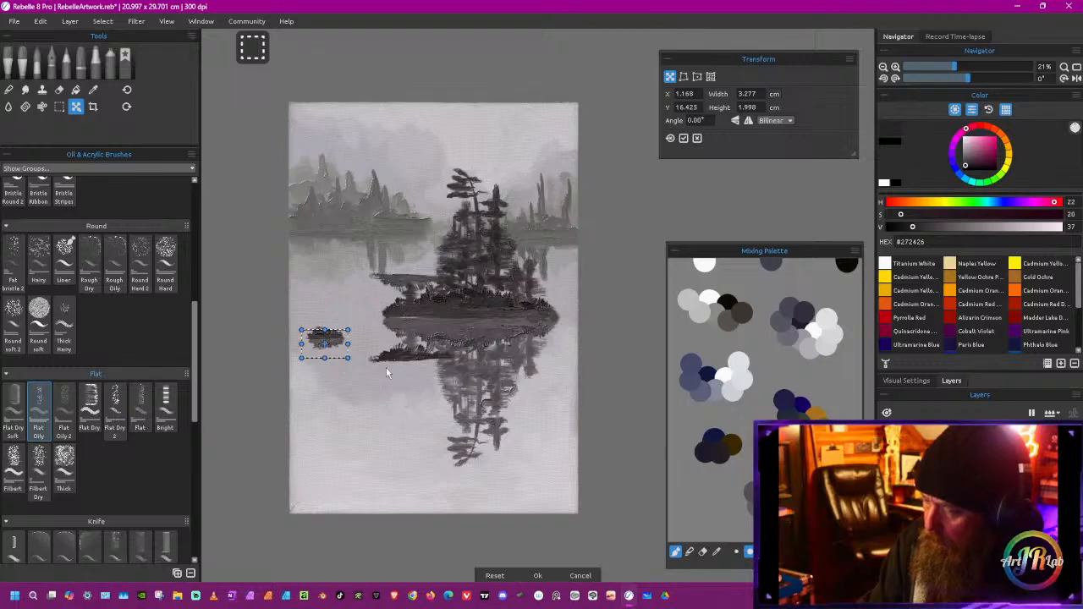
click(685, 138)
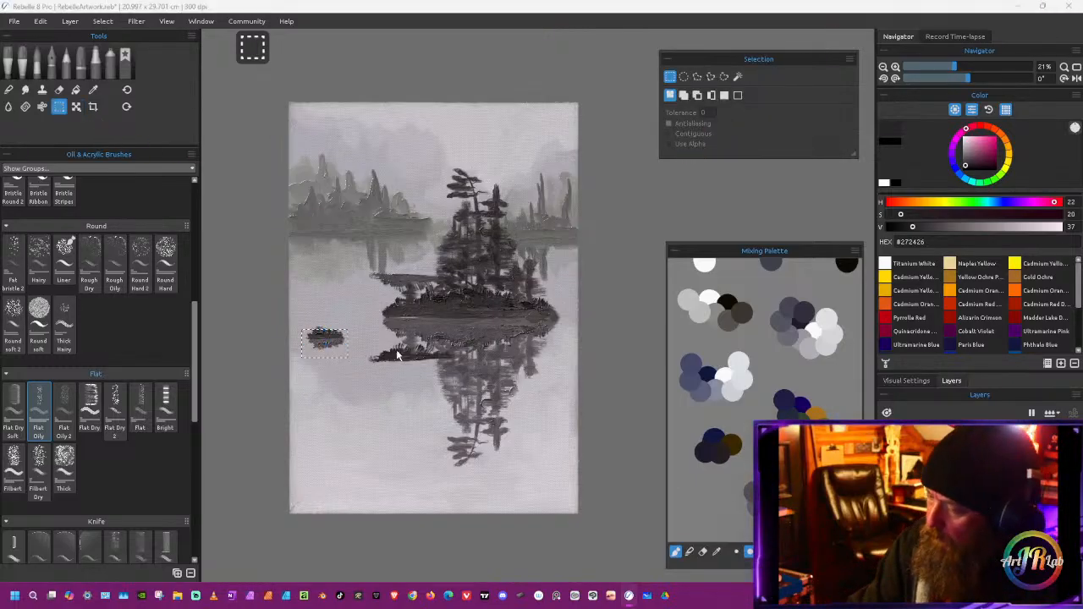
drag(363, 258, 466, 300)
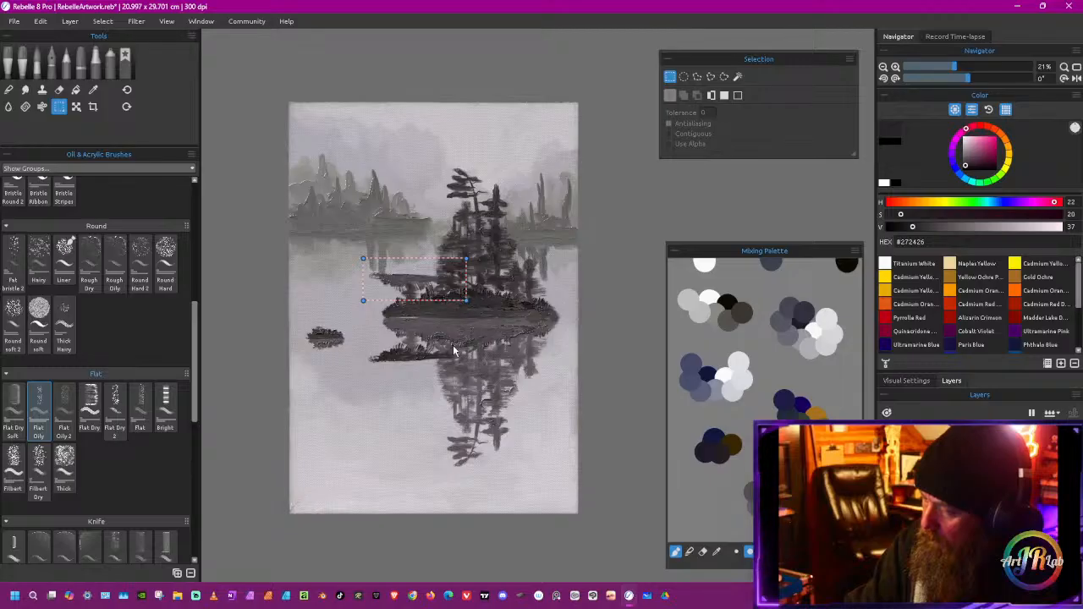
drag(431, 285, 430, 315)
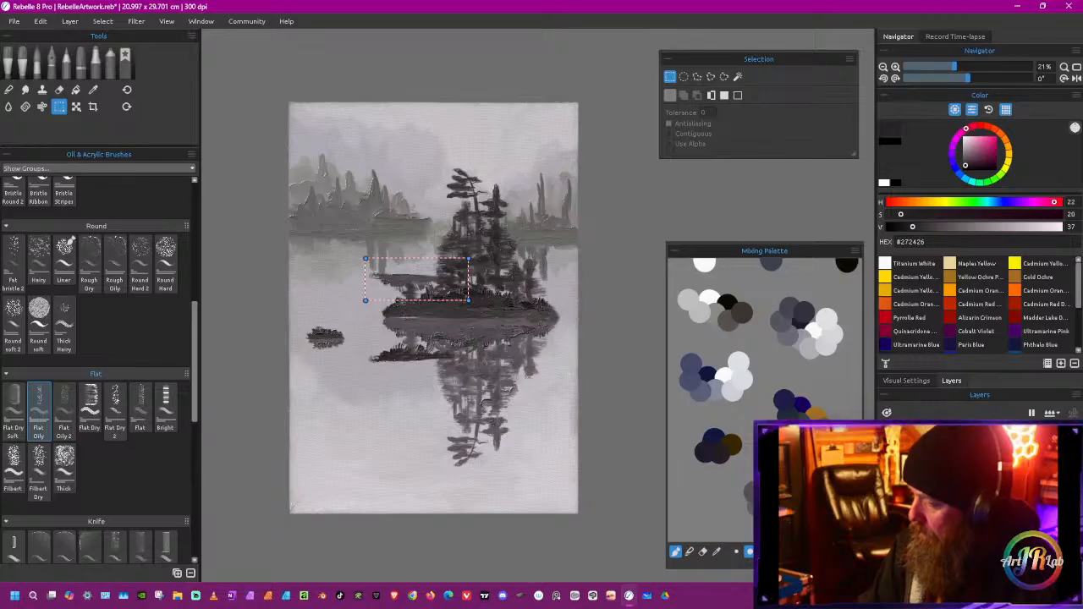
click(59, 108)
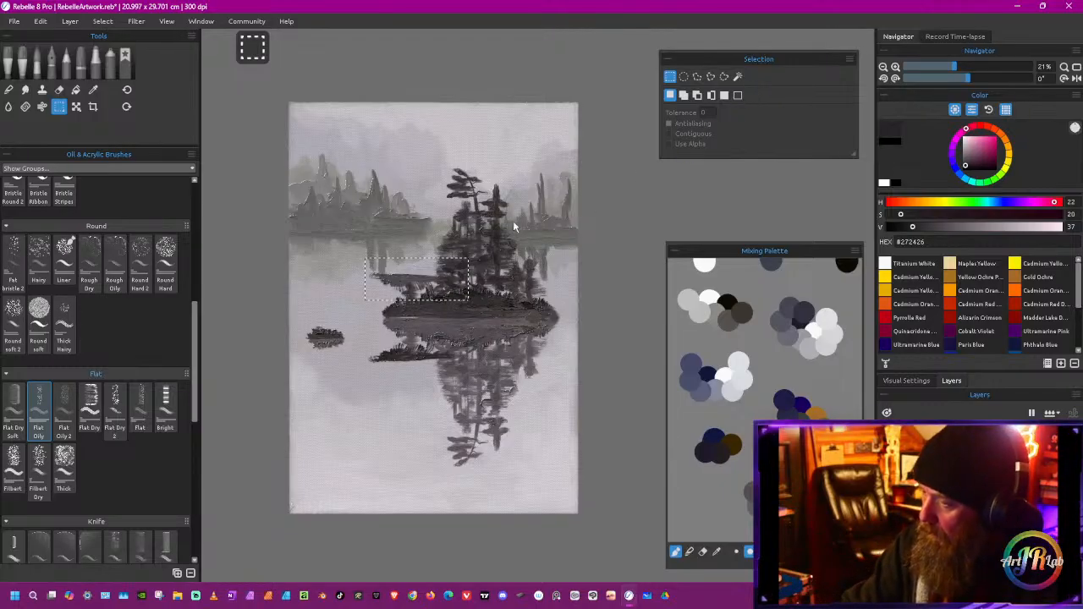
drag(426, 284, 421, 379)
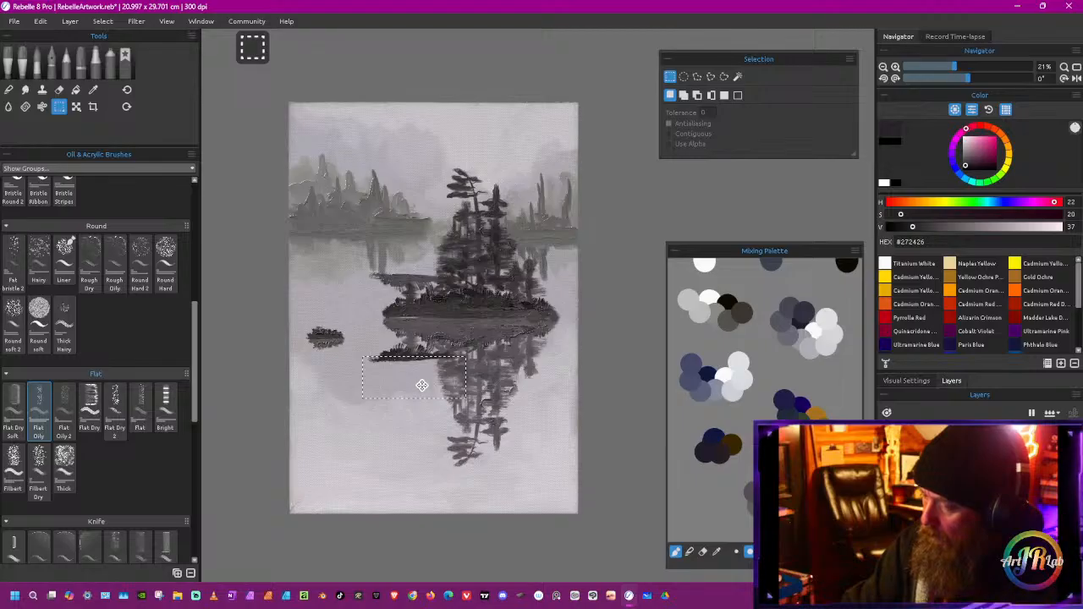
click(738, 96)
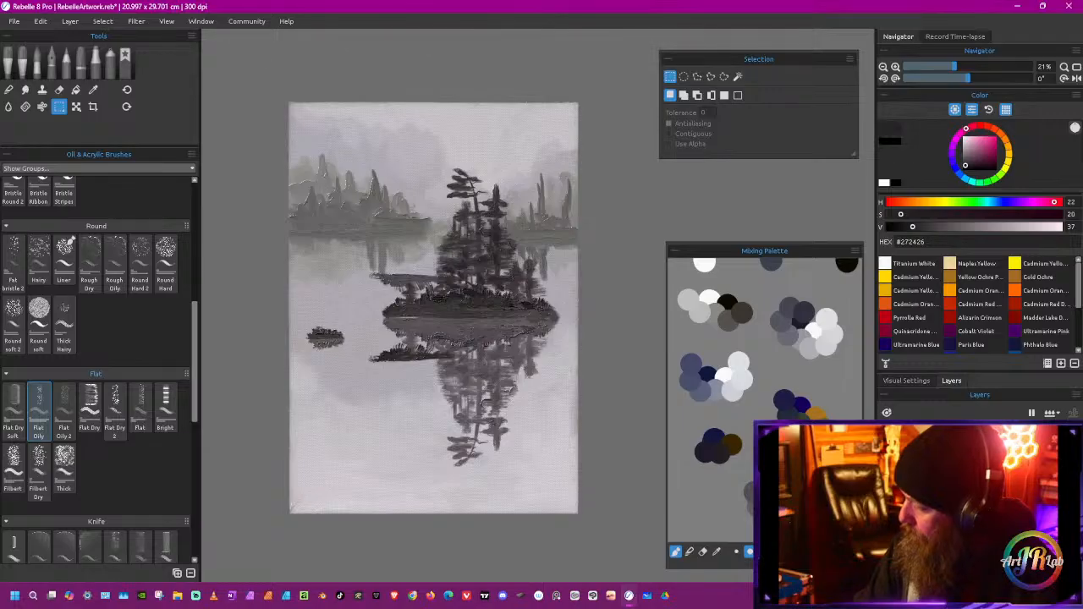
key(ctrl+z)
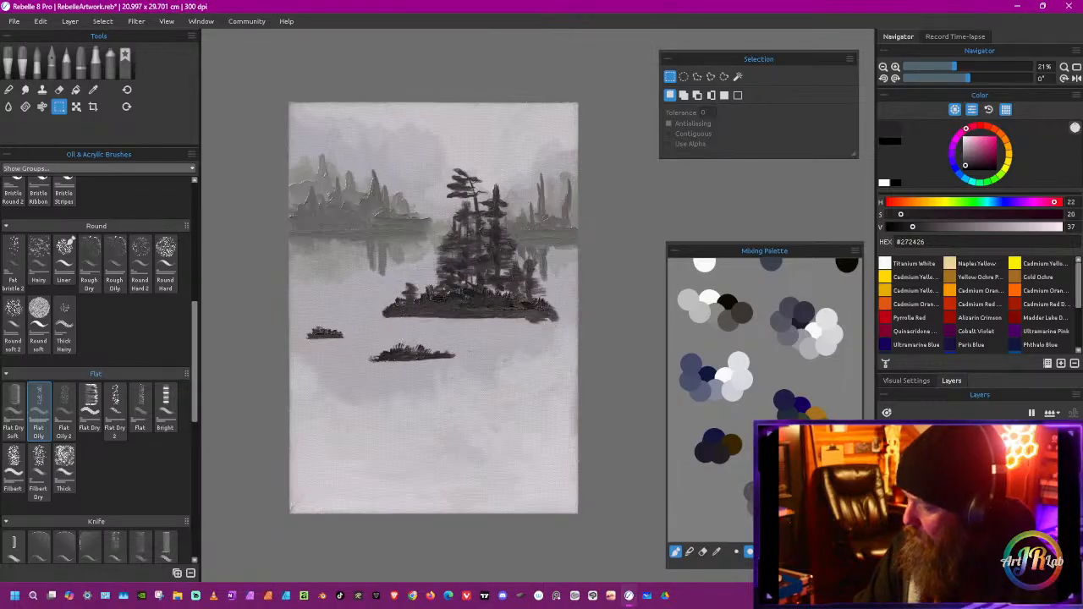
key(ctrl+y)
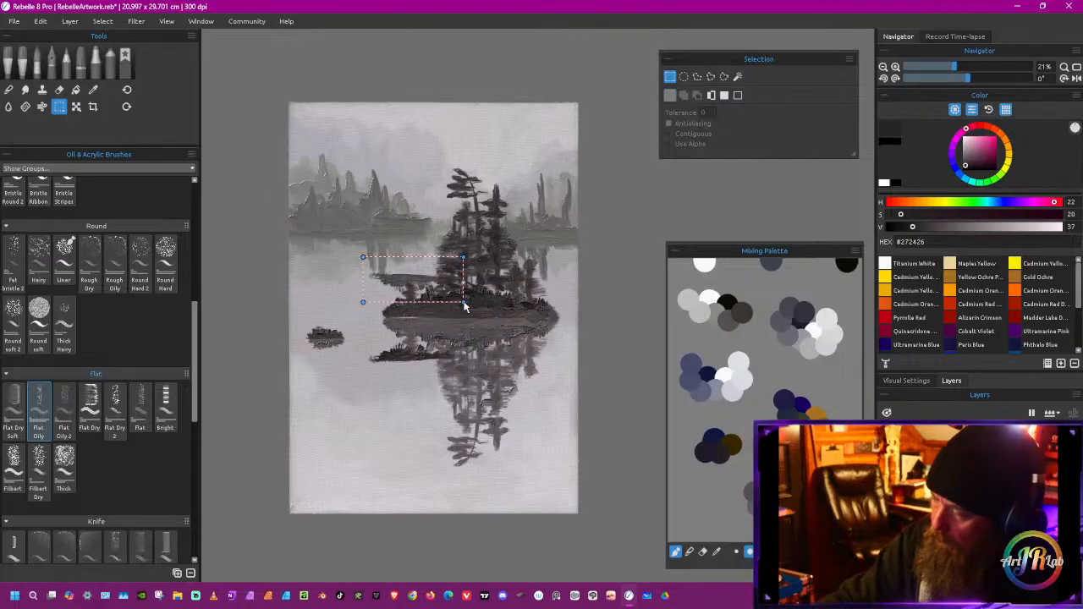
Step: Select the flipped copy of the rock below the island with a rectangle, move it down beneath the rock as its reflection, and deselect
drag(464, 307, 462, 304)
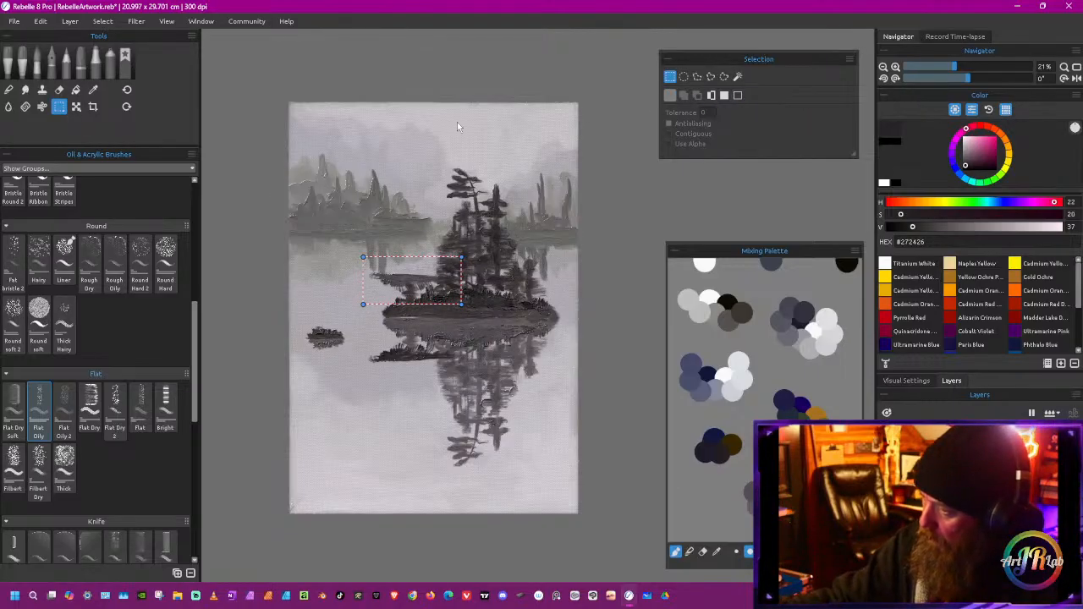
click(77, 108)
mouse_move(451, 291)
mouse_down()
mouse_move(452, 401)
mouse_move(441, 369)
mouse_up()
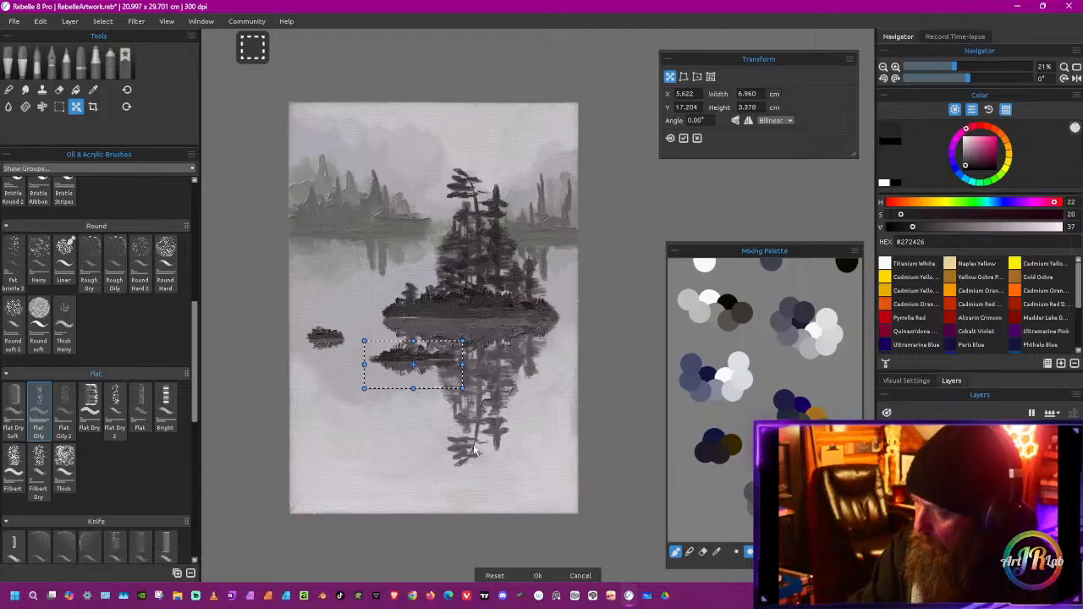
click(538, 575)
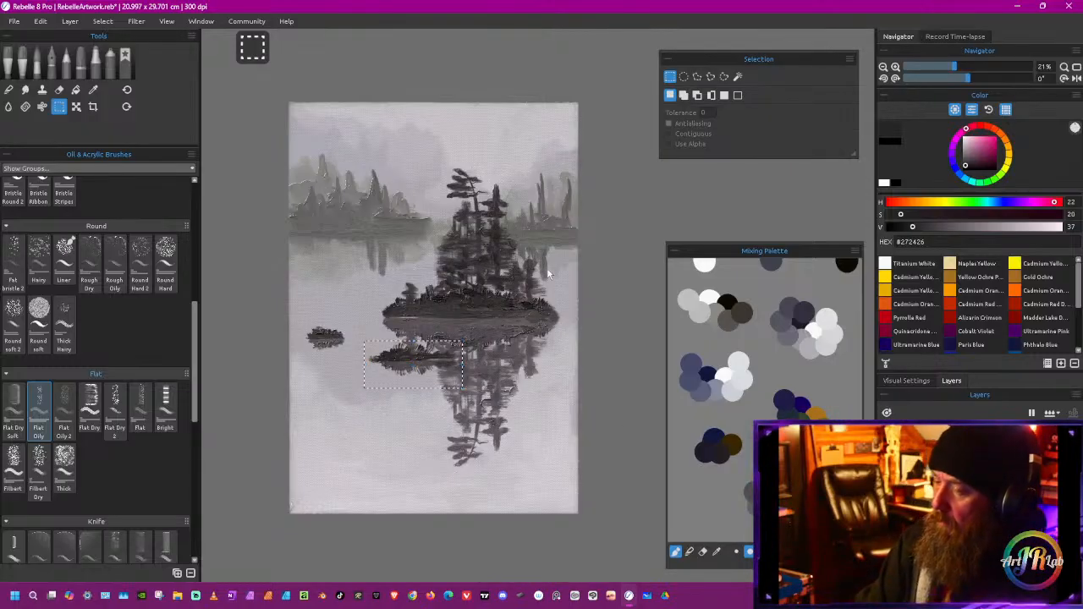
click(737, 95)
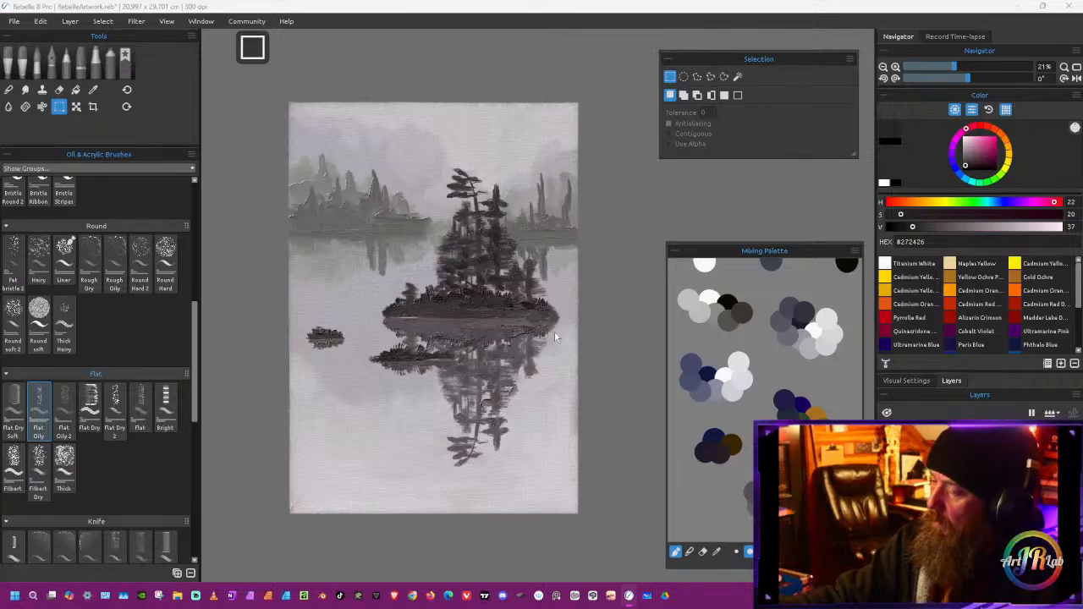
mouse_move(528, 448)
mouse_down()
mouse_move(549, 472)
mouse_move(535, 464)
mouse_up()
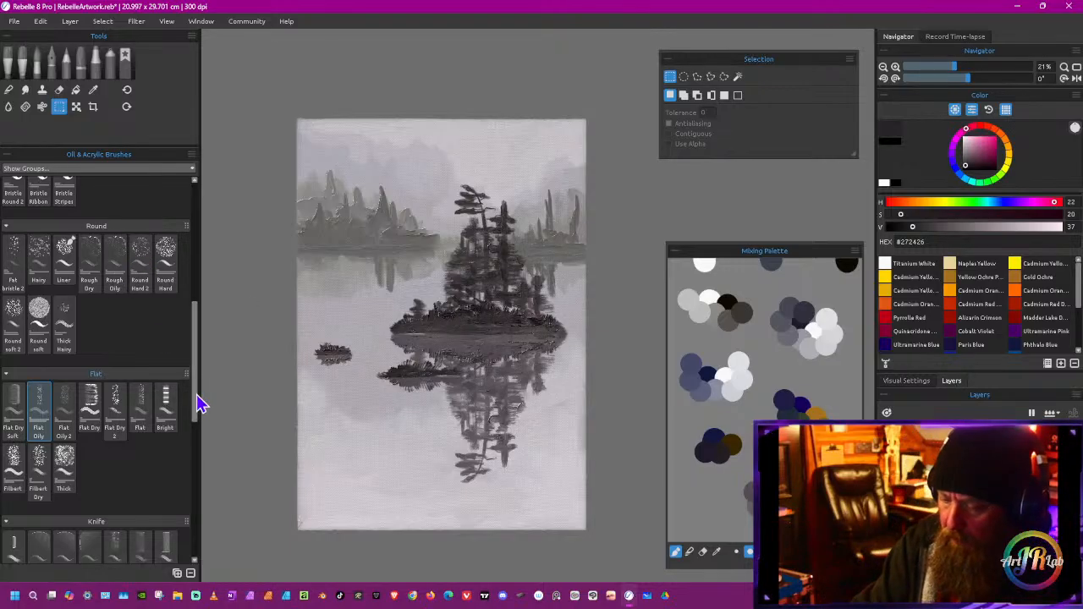
drag(197, 405, 198, 537)
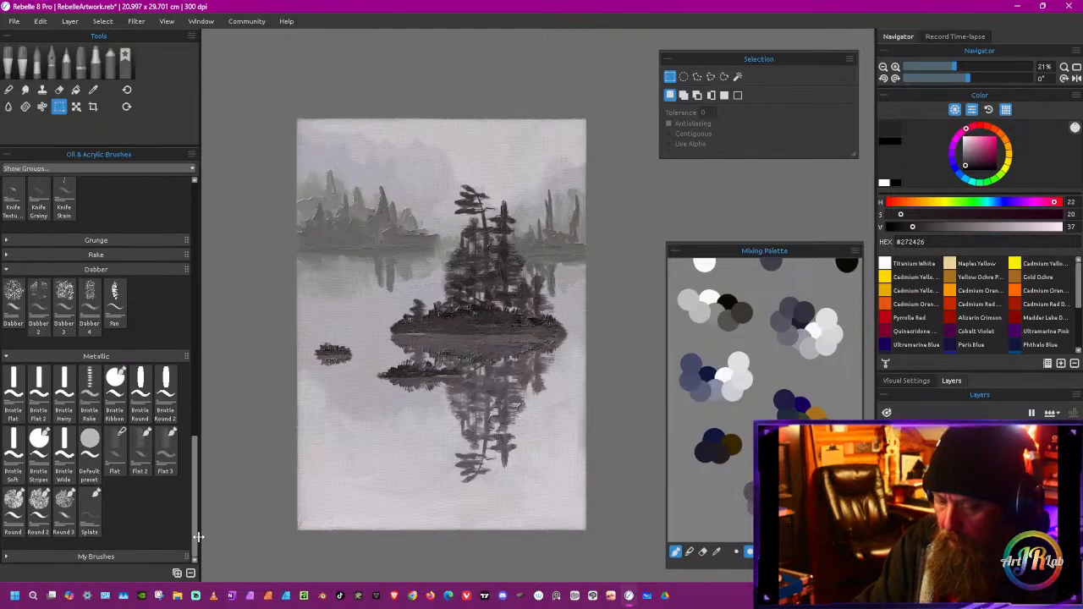
click(13, 457)
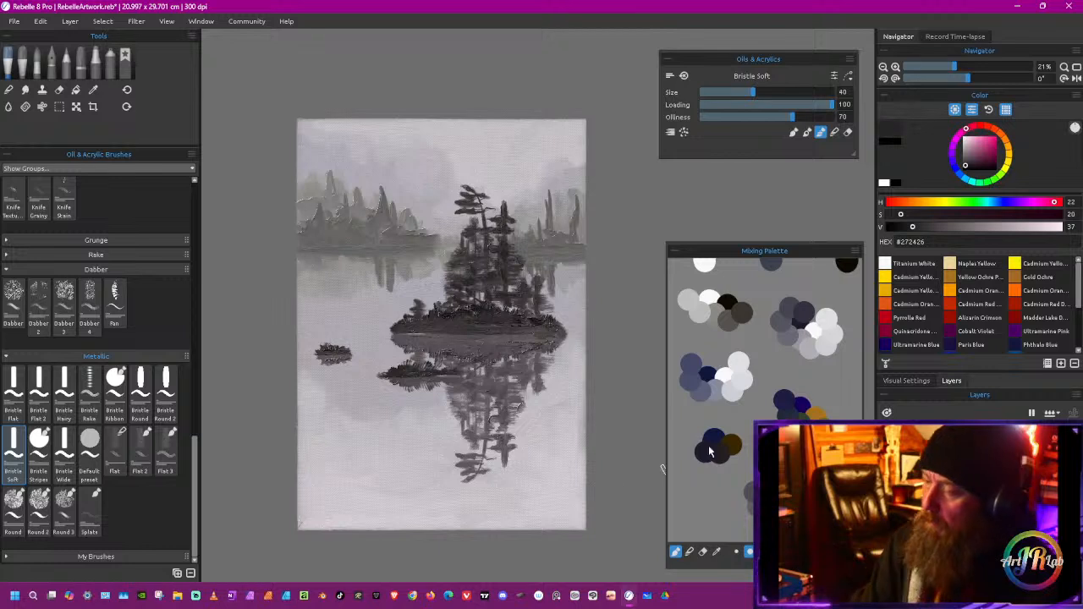
drag(553, 408, 541, 441)
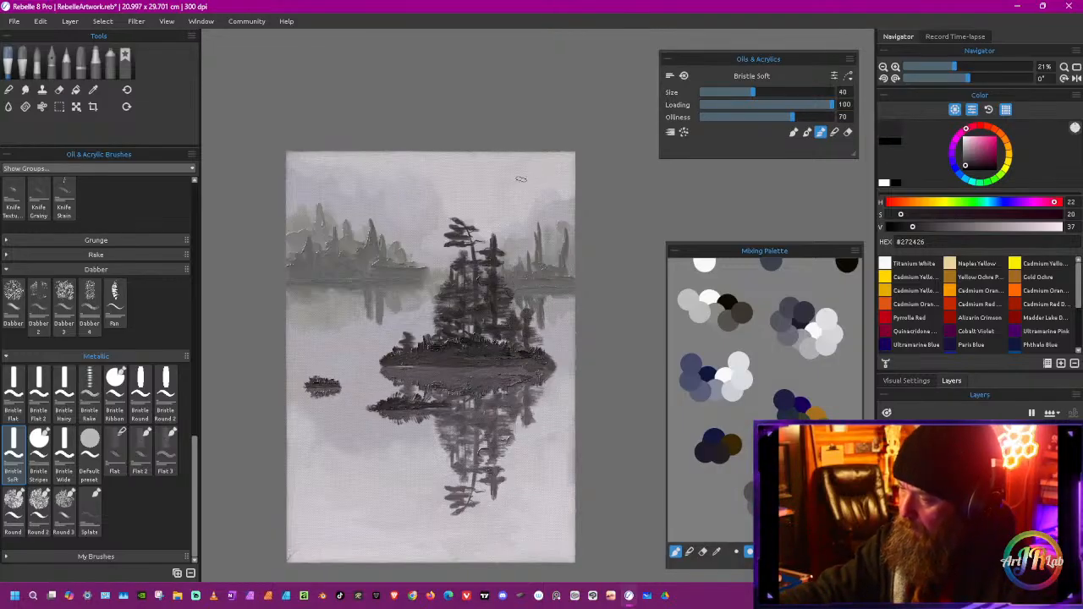
drag(487, 166, 492, 123)
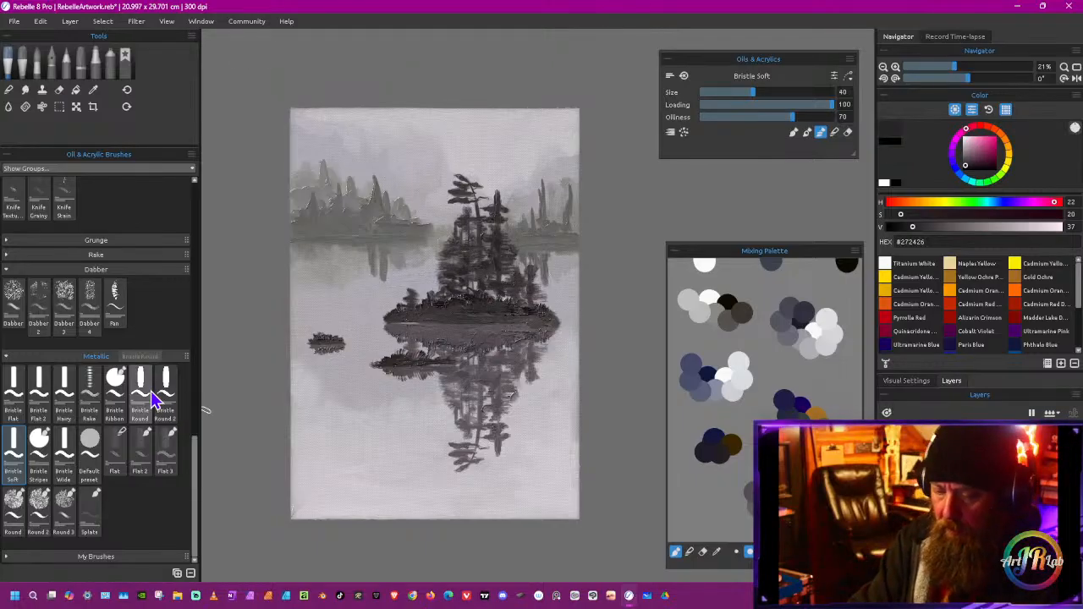
click(66, 508)
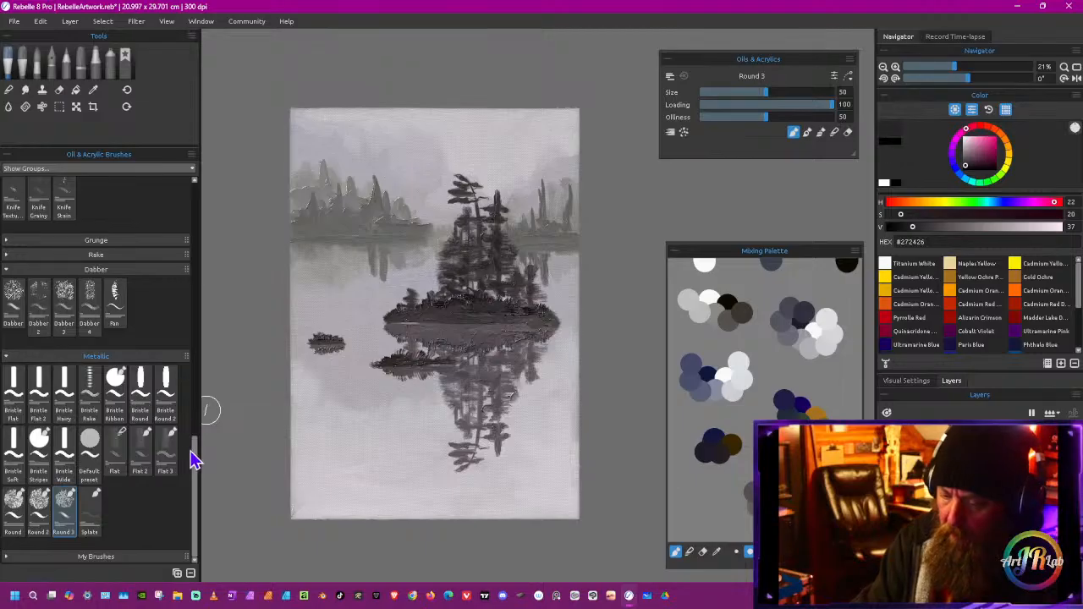
Step: Paint mist over the island's base and the water beside it with the Round soft brush at size 100 in pale pinkish grey, value 217
drag(194, 450, 191, 314)
click(39, 405)
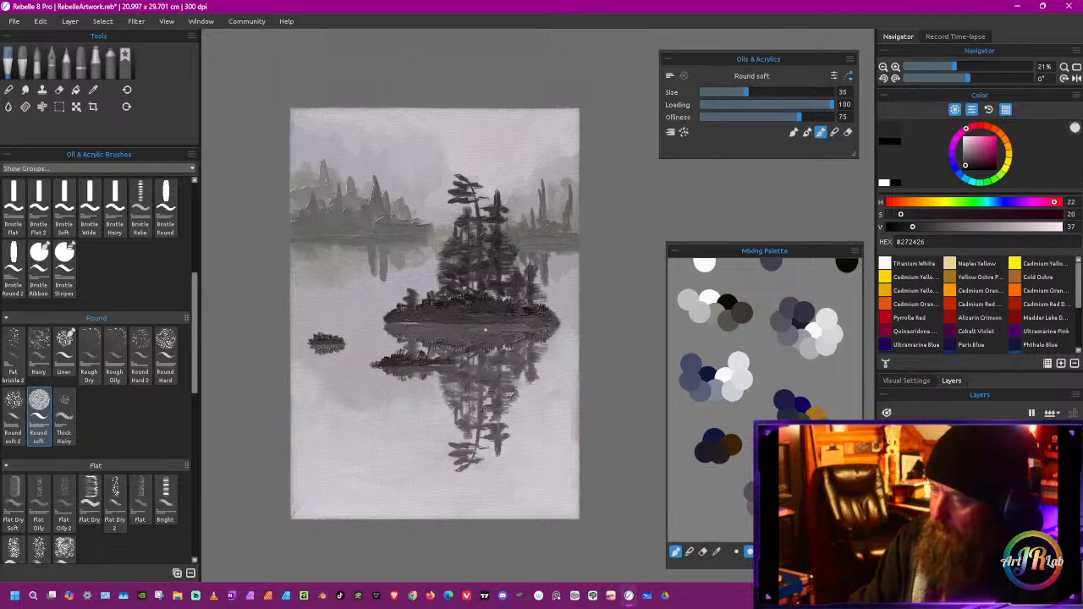
drag(941, 227, 1036, 227)
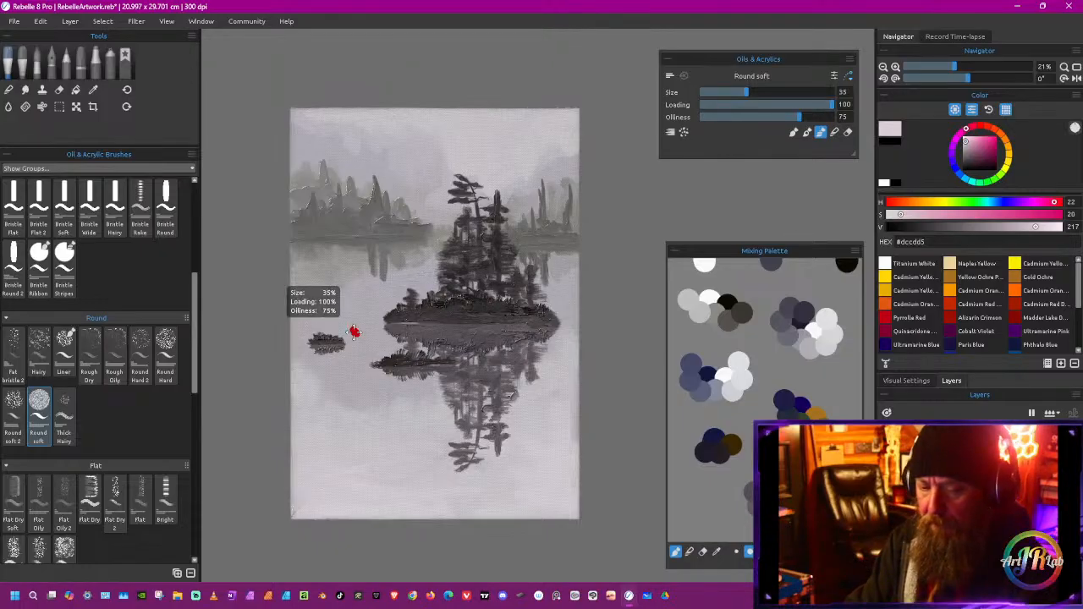
drag(355, 333, 413, 334)
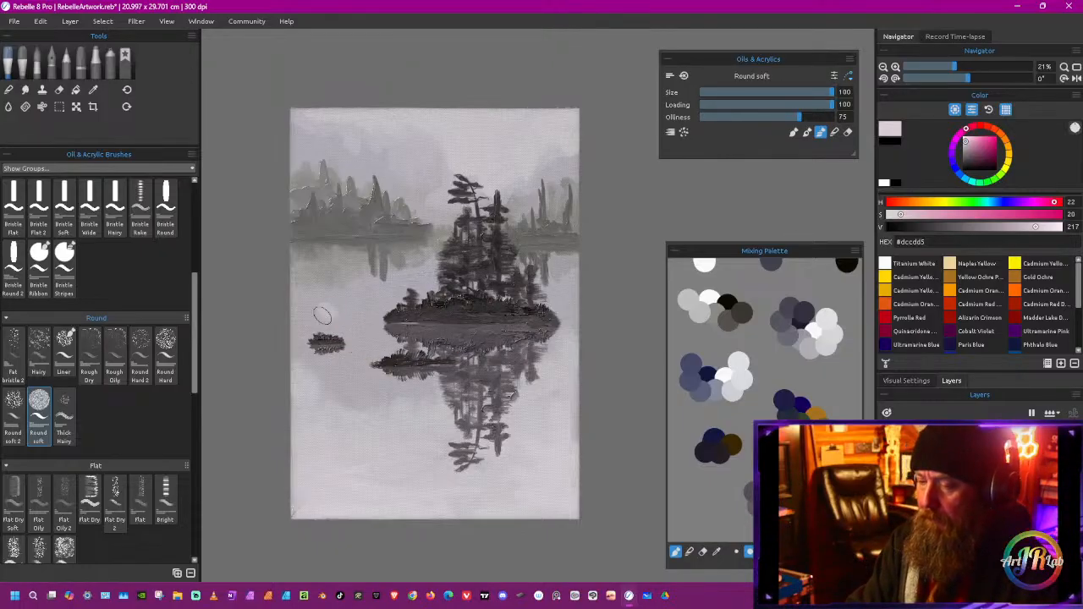
mouse_move(335, 309)
mouse_down()
mouse_move(363, 313)
mouse_move(312, 318)
mouse_up()
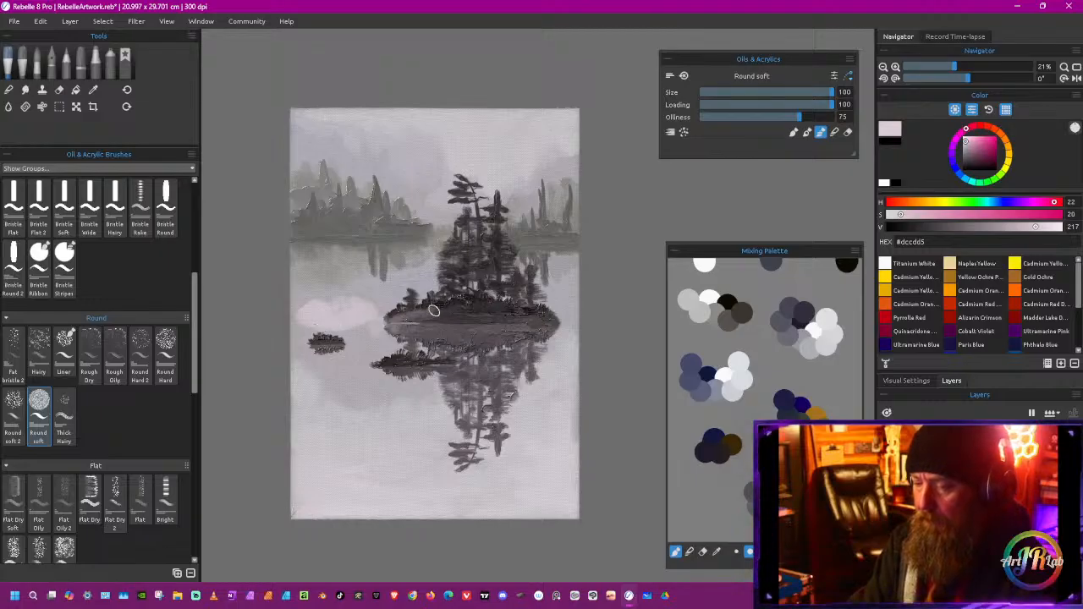
mouse_move(444, 322)
mouse_down()
mouse_move(514, 316)
mouse_move(559, 299)
mouse_move(541, 295)
mouse_move(546, 273)
mouse_move(521, 293)
mouse_move(505, 282)
mouse_move(355, 301)
mouse_up()
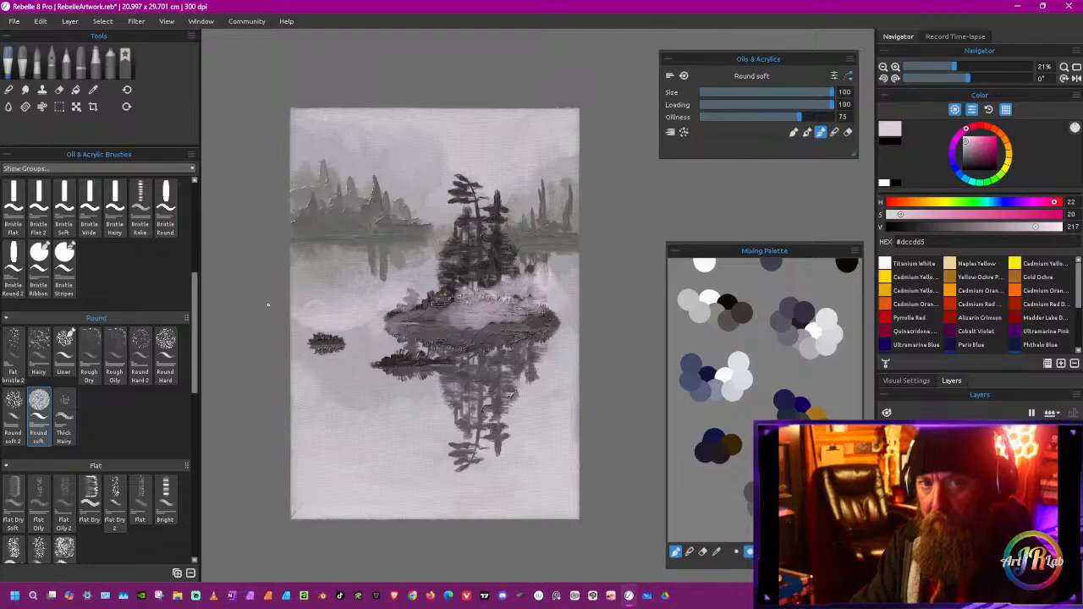
drag(322, 290, 355, 286)
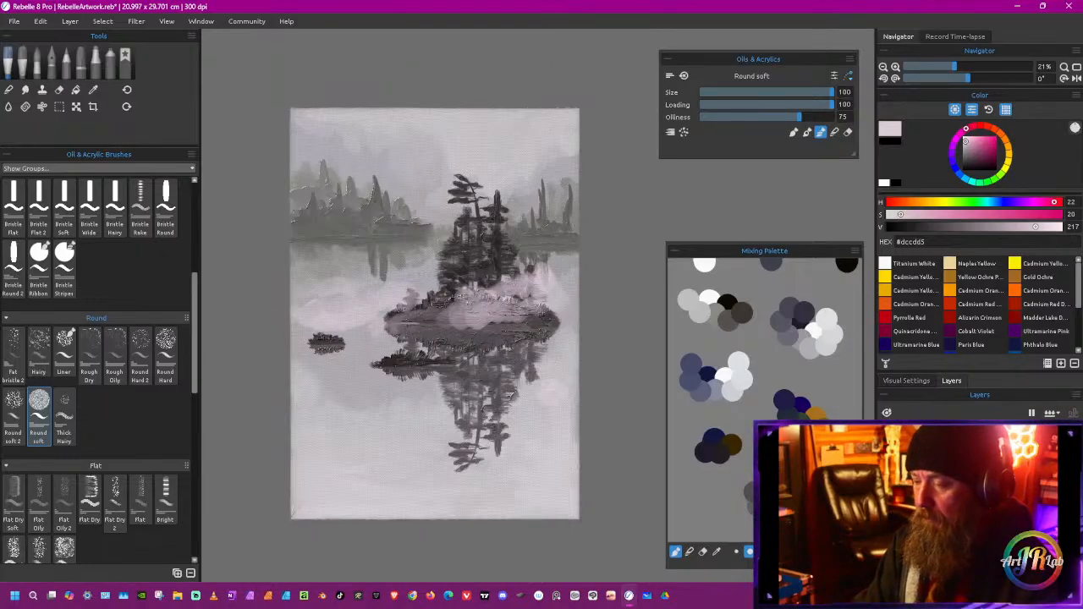
Step: Veil the island's tree reflection and lower bank with the same pale mist
drag(460, 385, 410, 380)
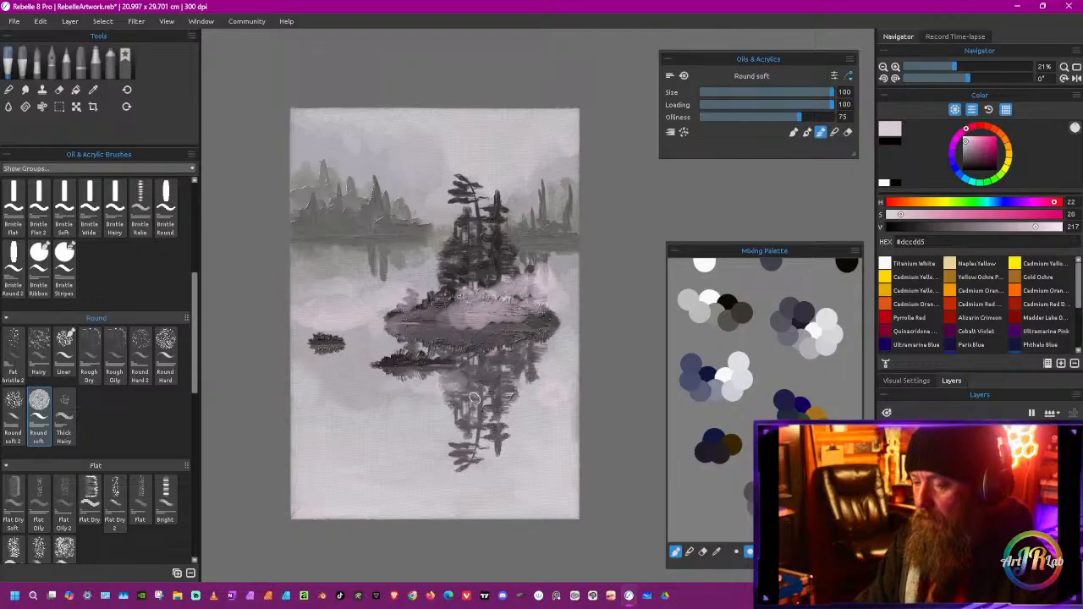
mouse_move(478, 415)
mouse_down()
mouse_move(507, 390)
mouse_move(485, 379)
mouse_move(439, 393)
mouse_move(441, 413)
mouse_move(459, 426)
mouse_move(473, 419)
mouse_move(452, 458)
mouse_move(472, 446)
mouse_move(458, 472)
mouse_move(503, 441)
mouse_up()
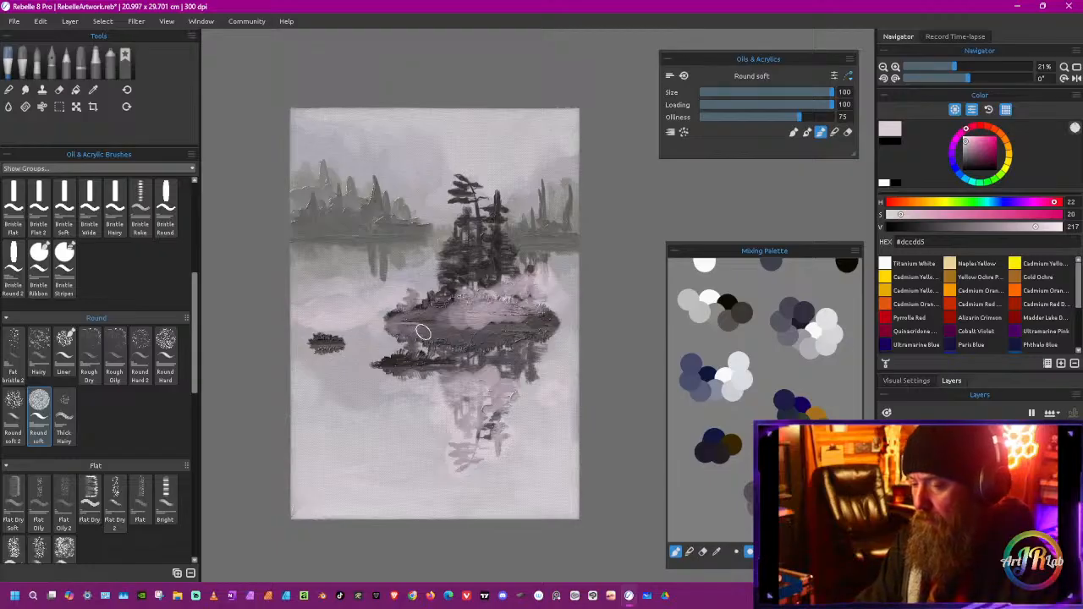
mouse_move(389, 331)
mouse_down()
mouse_move(556, 335)
mouse_move(482, 349)
mouse_move(409, 345)
mouse_move(552, 337)
mouse_move(429, 343)
mouse_move(518, 340)
mouse_up()
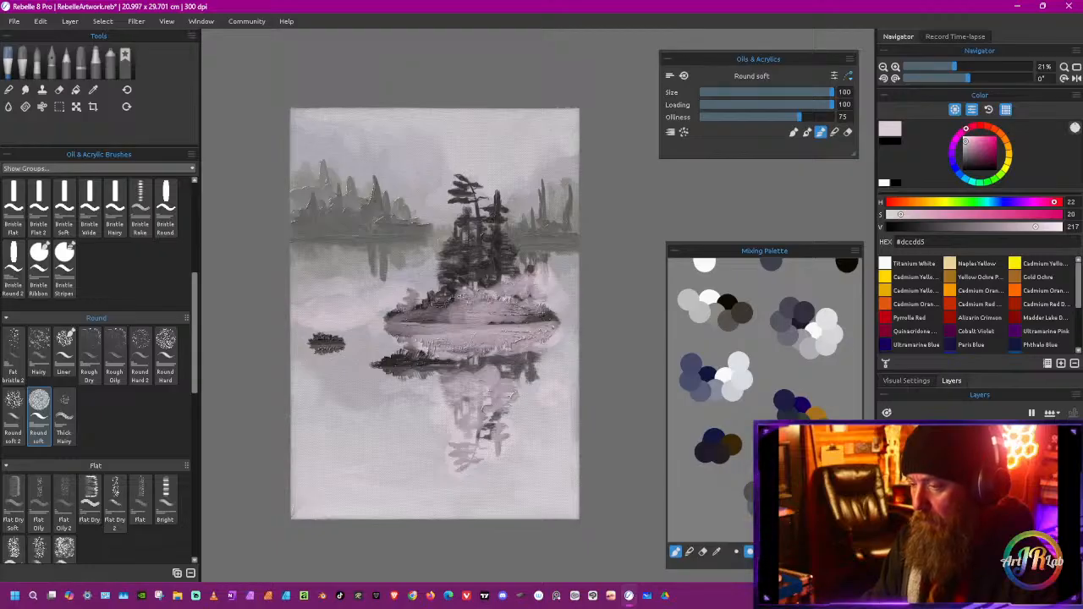
Step: Extend the pale mist over the water below the distant shores on both sides of the island
mouse_move(560, 300)
mouse_down()
mouse_move(572, 240)
mouse_move(563, 233)
mouse_move(541, 255)
mouse_move(553, 282)
mouse_move(574, 260)
mouse_up()
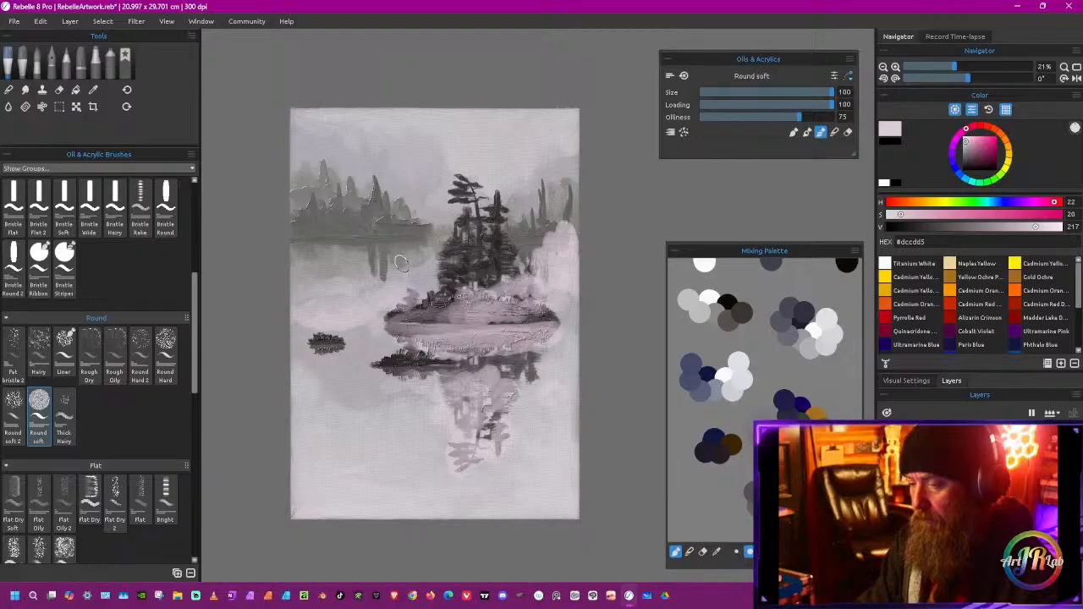
mouse_move(401, 264)
mouse_down()
mouse_move(375, 281)
mouse_move(381, 263)
mouse_move(362, 256)
mouse_move(285, 279)
mouse_move(288, 294)
mouse_move(307, 297)
mouse_move(313, 282)
mouse_move(392, 283)
mouse_move(298, 306)
mouse_up()
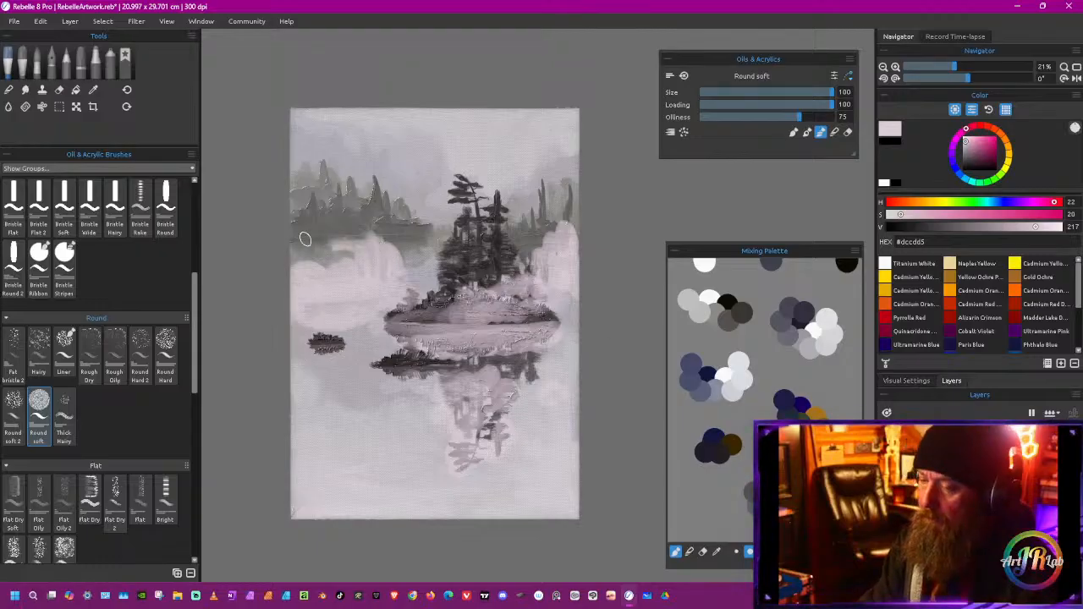
mouse_move(305, 239)
mouse_down()
mouse_move(358, 235)
mouse_move(348, 256)
mouse_move(322, 254)
mouse_move(403, 237)
mouse_move(433, 233)
mouse_up()
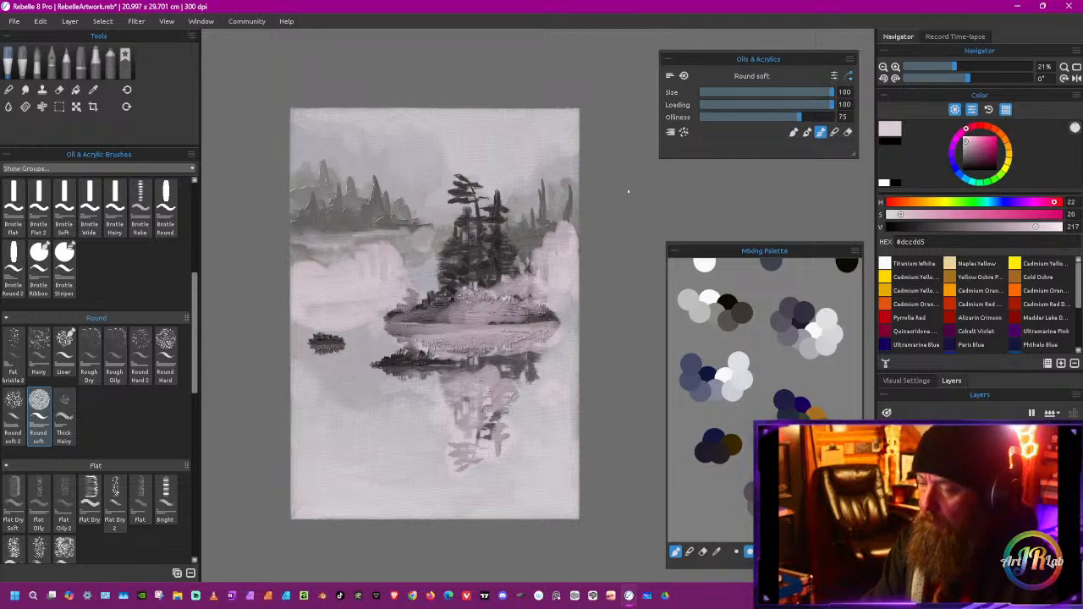
Step: Switch the Round soft brush to blending and soften the mist on both sides of the island
click(835, 131)
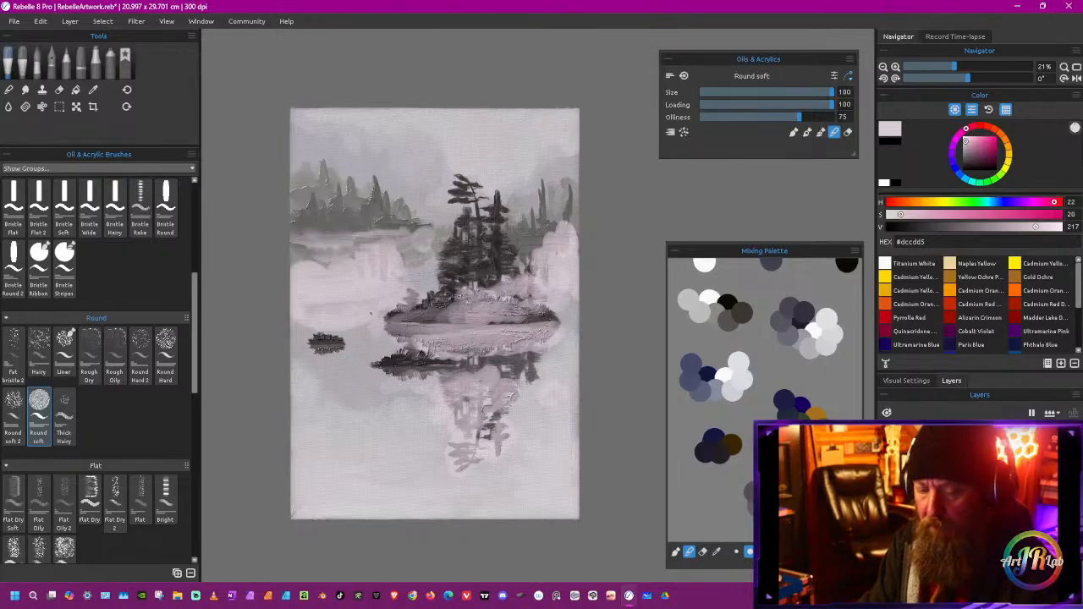
drag(370, 316, 404, 305)
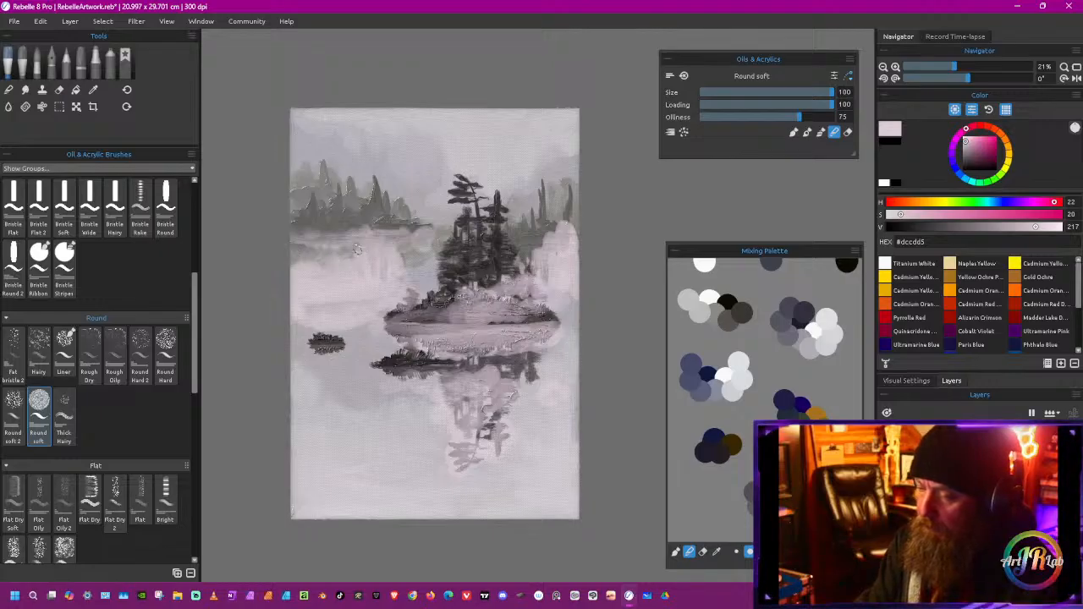
drag(559, 227, 525, 256)
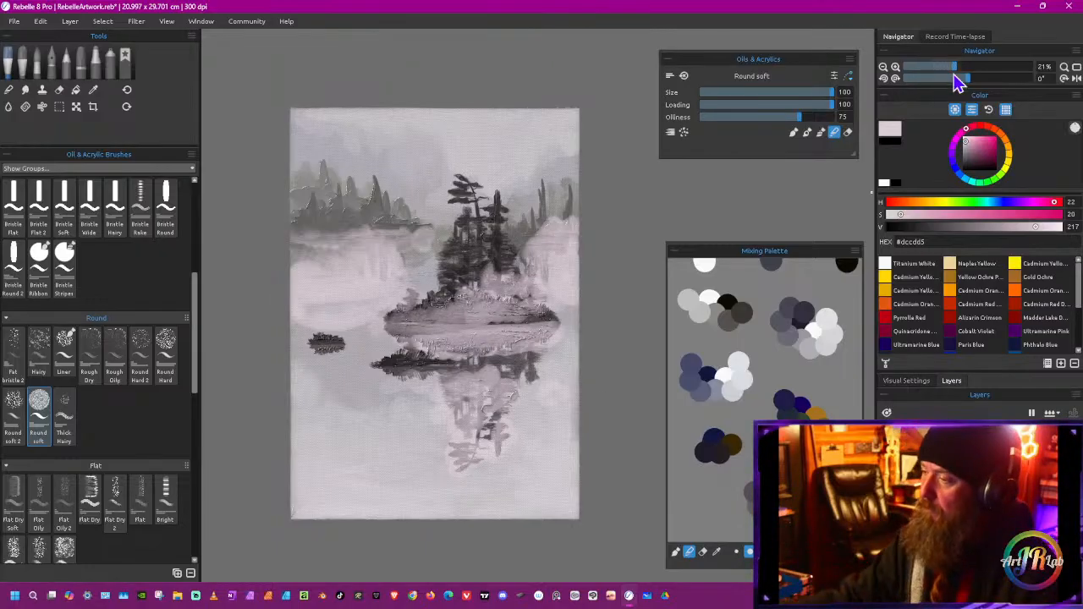
Step: Try softening the painted mist with a Gaussian Blur of radius 62, and undo the blur
drag(955, 67, 945, 69)
drag(569, 403, 518, 436)
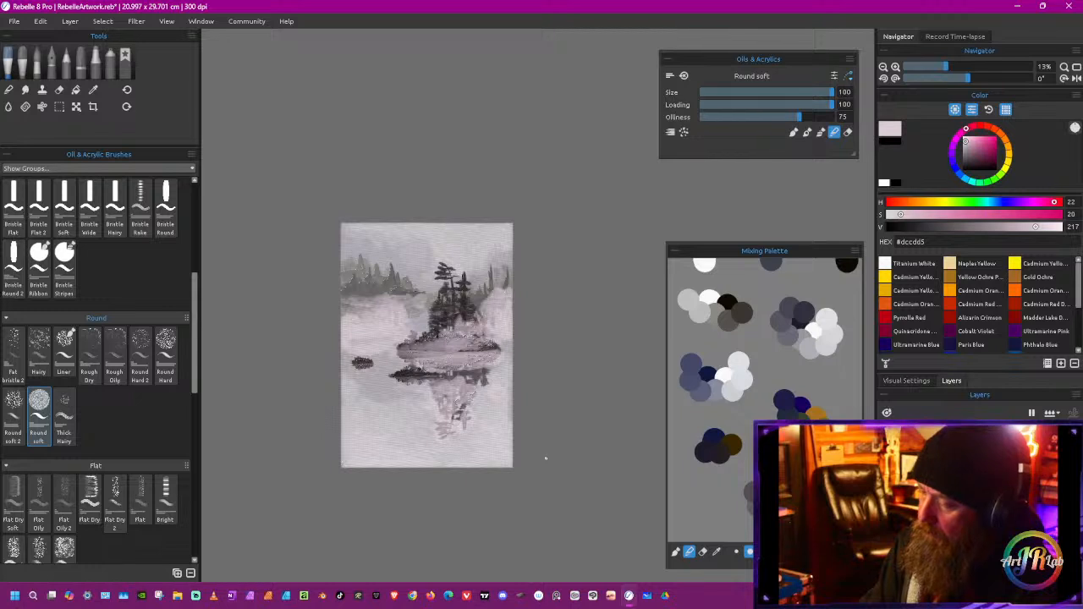
click(136, 21)
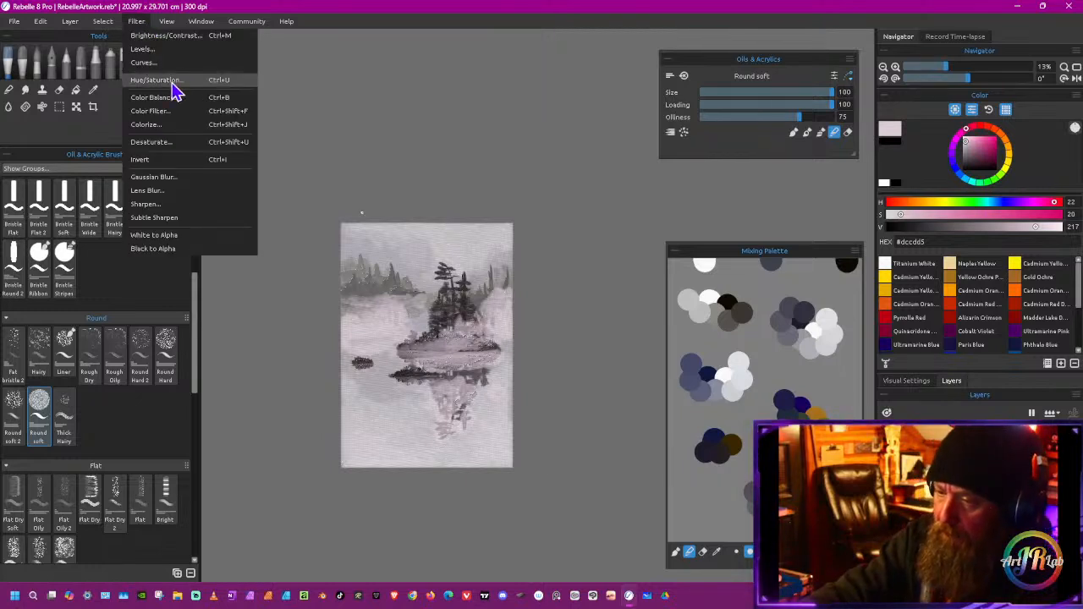
click(195, 177)
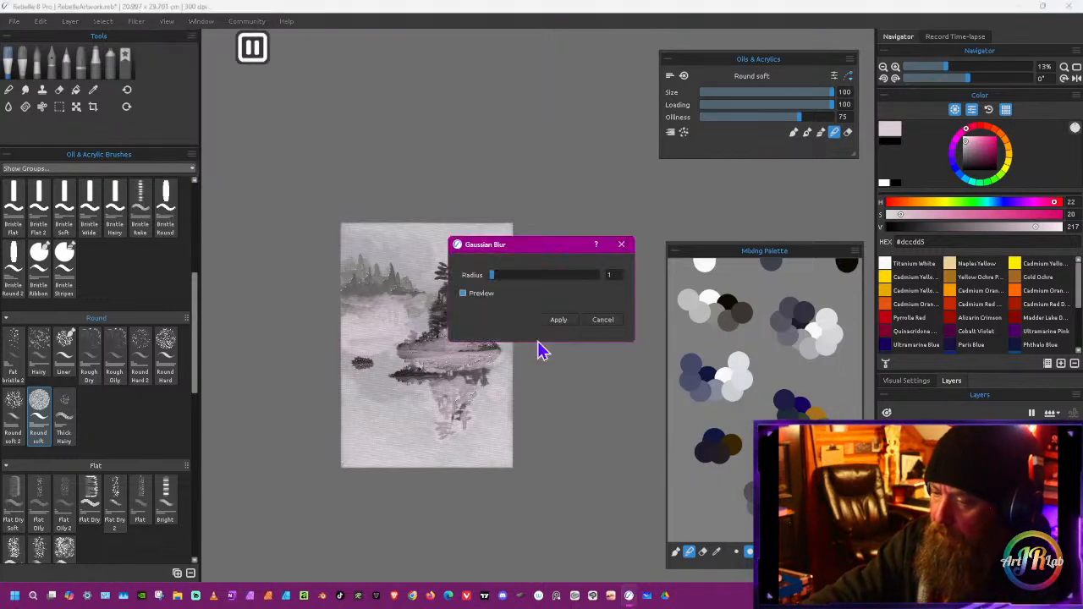
drag(533, 253, 668, 294)
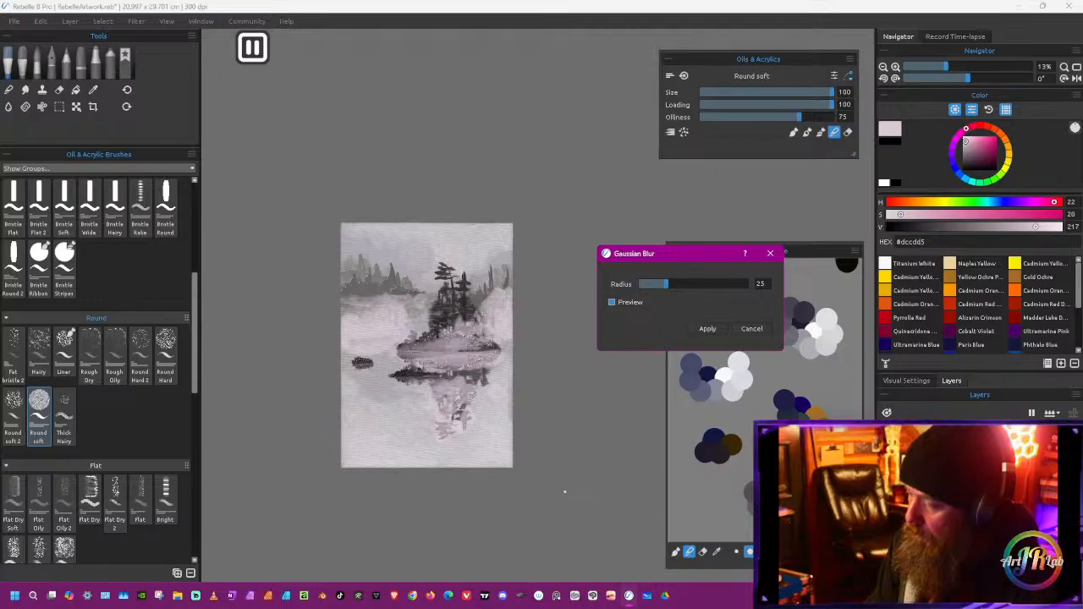
drag(672, 288, 713, 286)
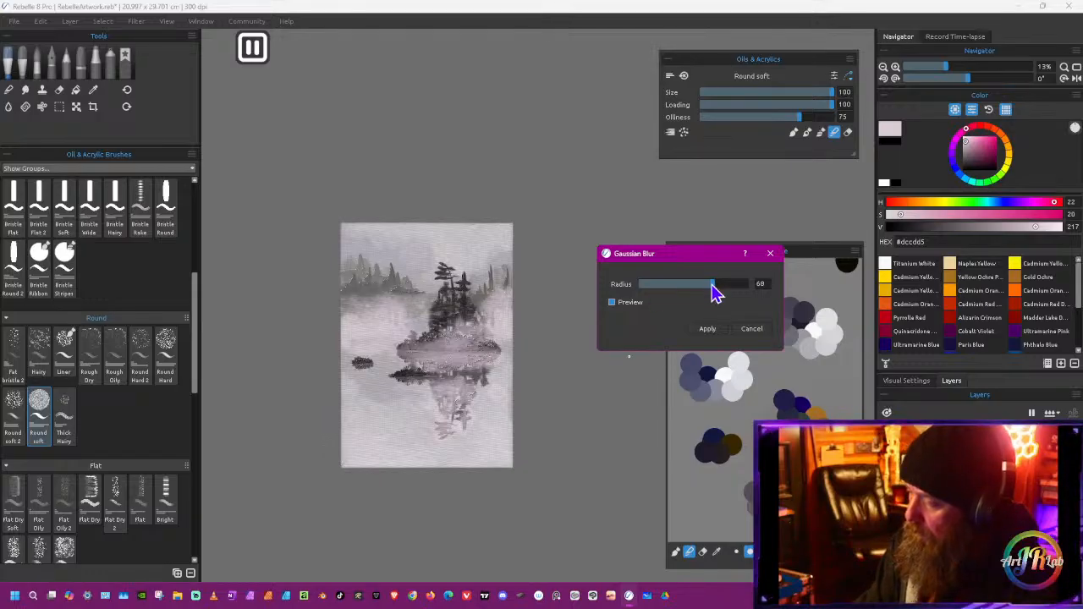
drag(712, 289, 707, 289)
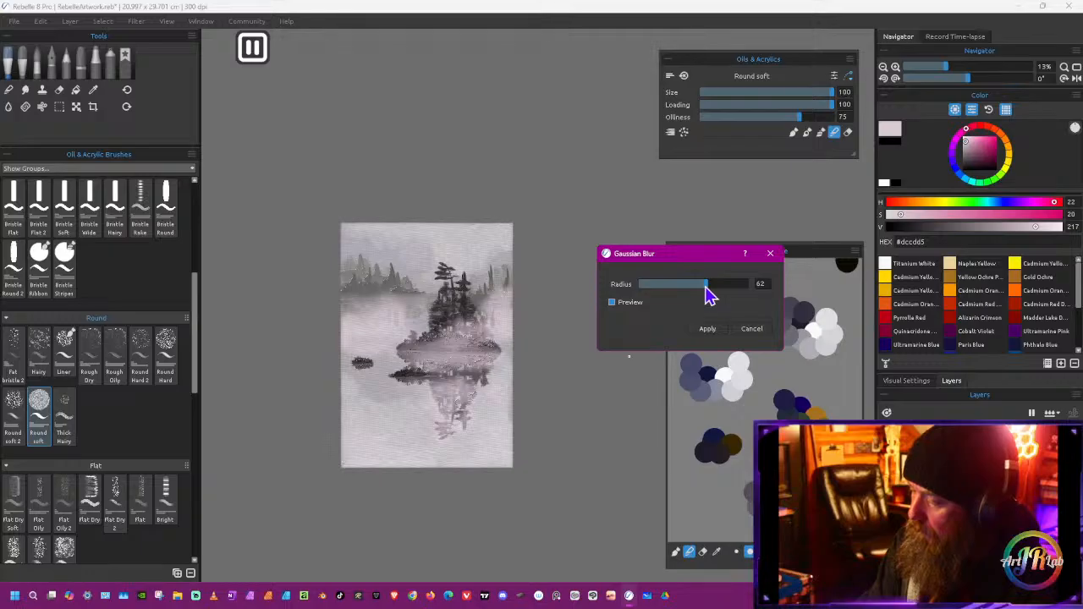
click(707, 330)
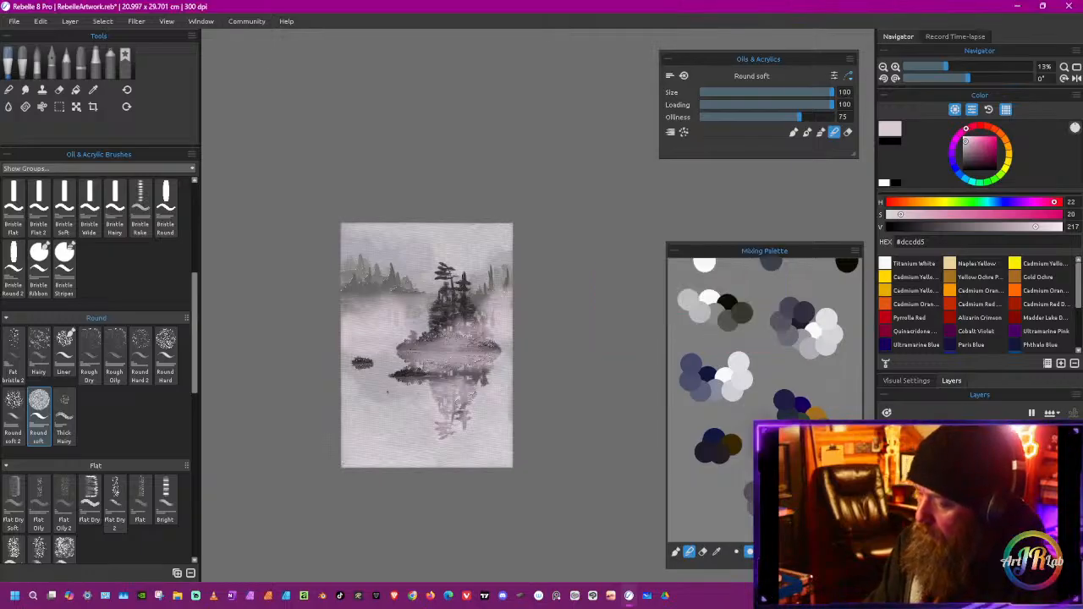
key(ctrl+z)
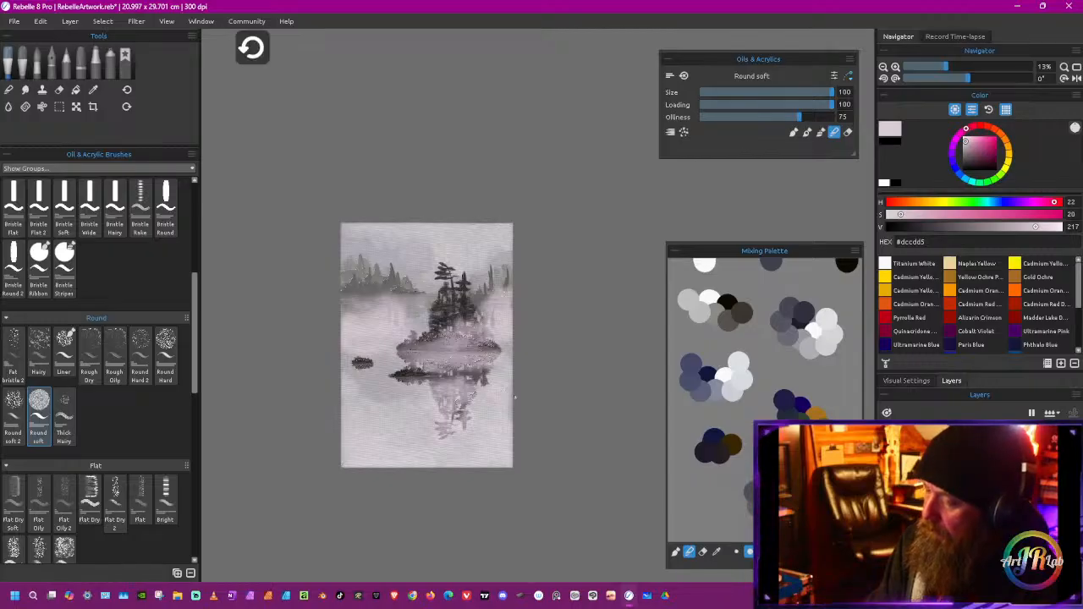
key(ctrl+z)
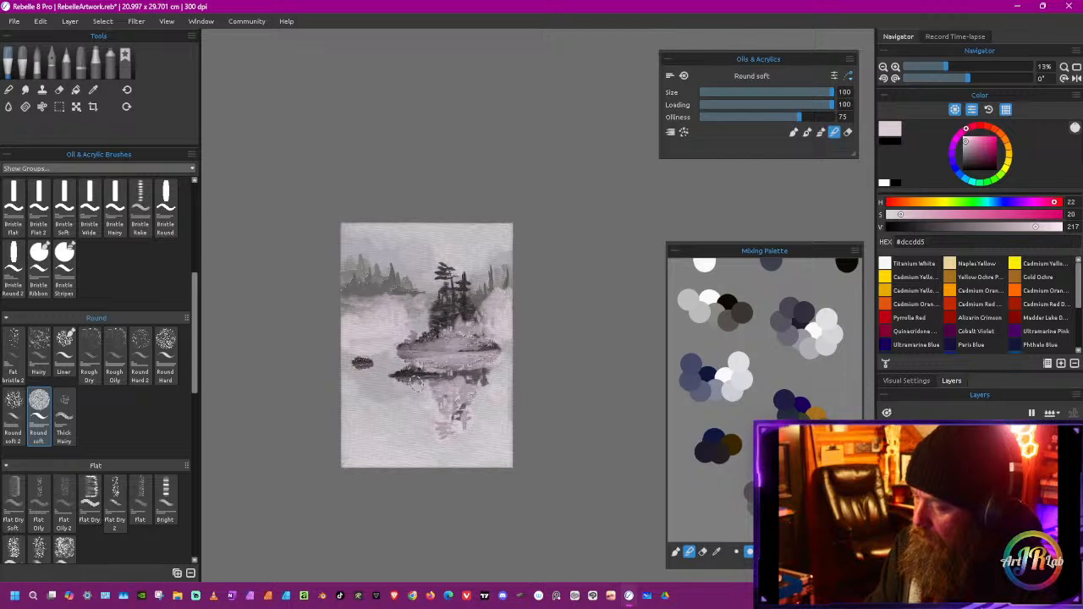
Step: Paint pale mist with the Round soft brush over the small rock, lower water and tree reflection, and apply a Gaussian Blur of radius 83
click(794, 133)
mouse_move(418, 390)
mouse_down()
mouse_move(346, 368)
mouse_move(495, 378)
mouse_move(528, 391)
mouse_move(471, 419)
mouse_move(506, 424)
mouse_move(494, 432)
mouse_move(529, 429)
mouse_move(429, 434)
mouse_move(337, 415)
mouse_move(501, 452)
mouse_up()
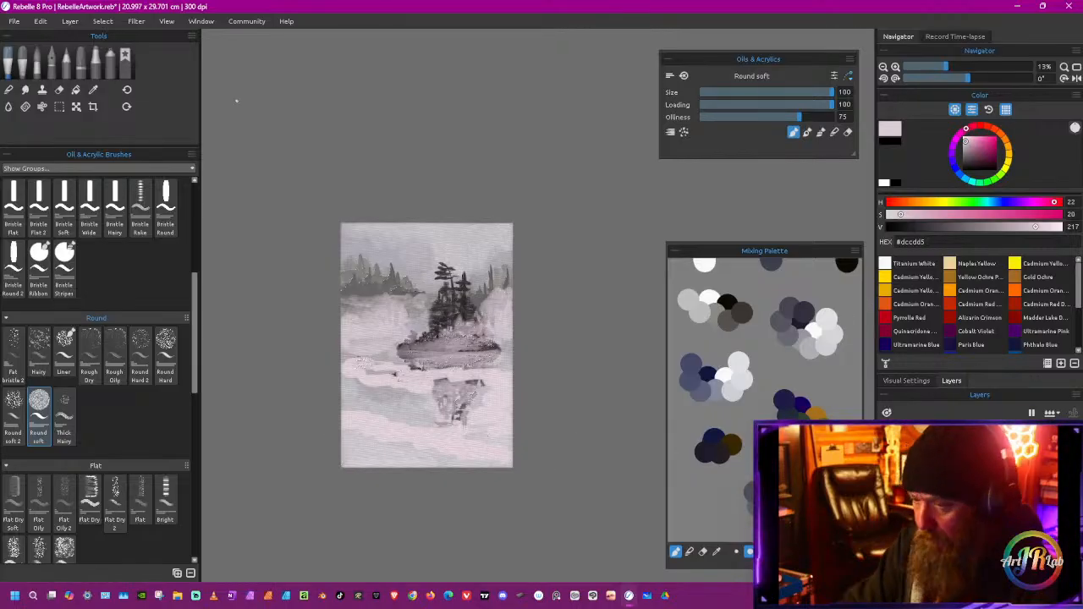
click(139, 22)
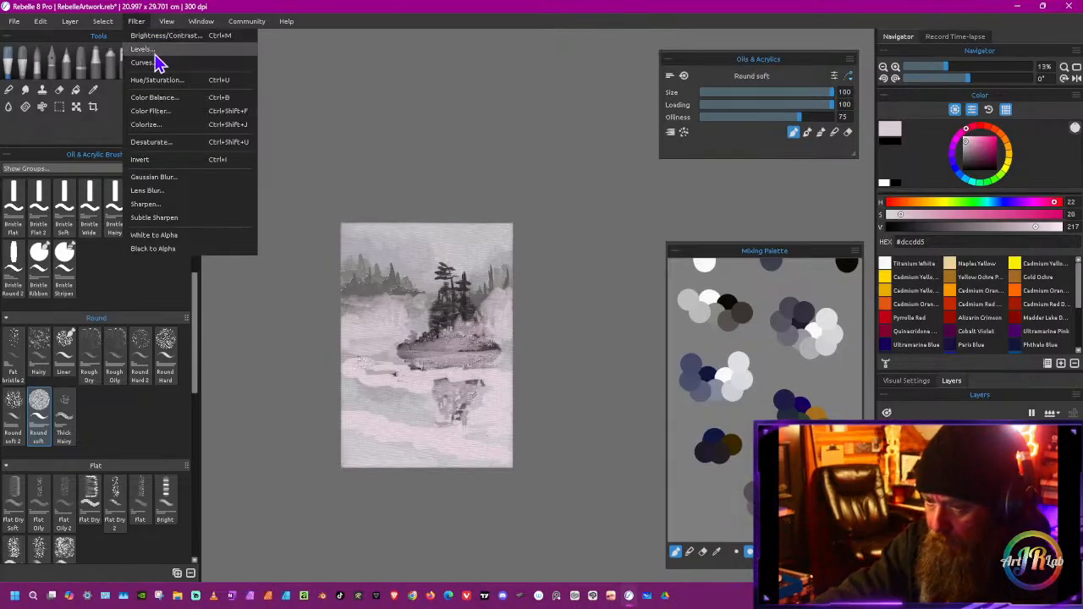
click(189, 176)
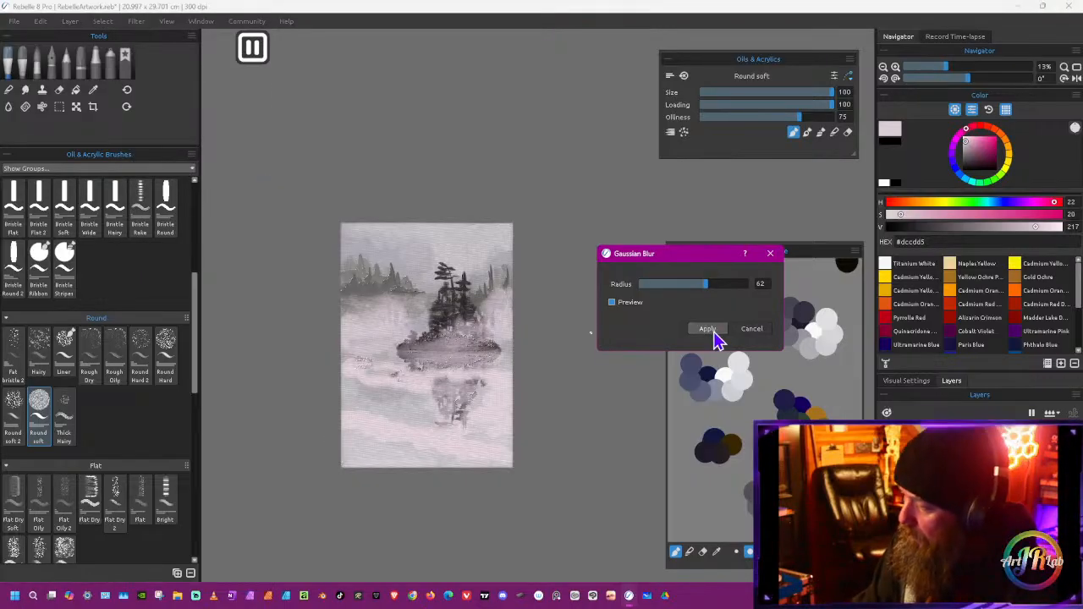
click(718, 284)
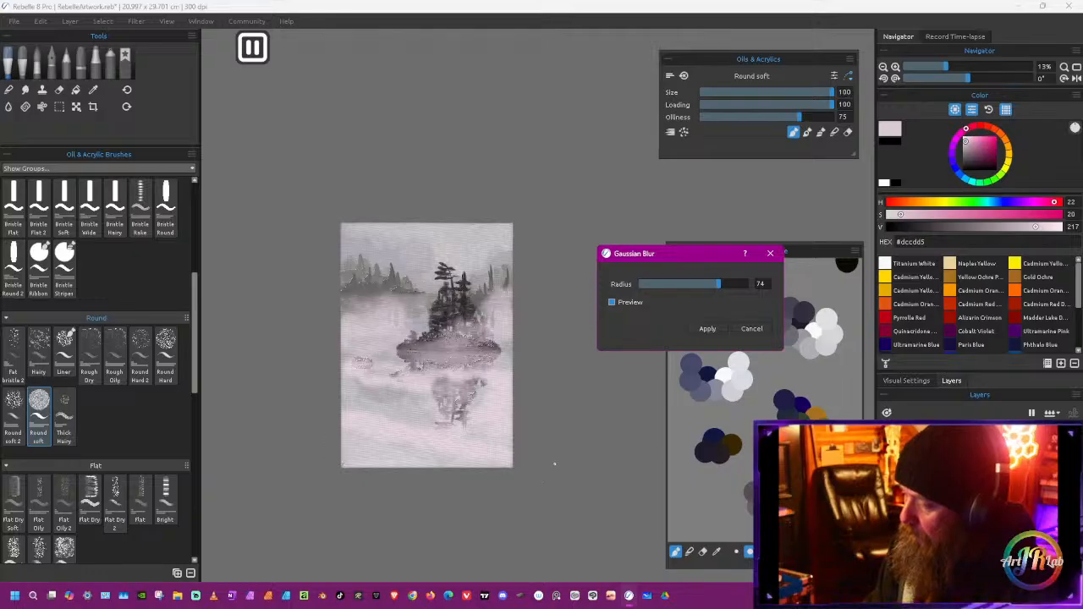
drag(717, 285, 729, 286)
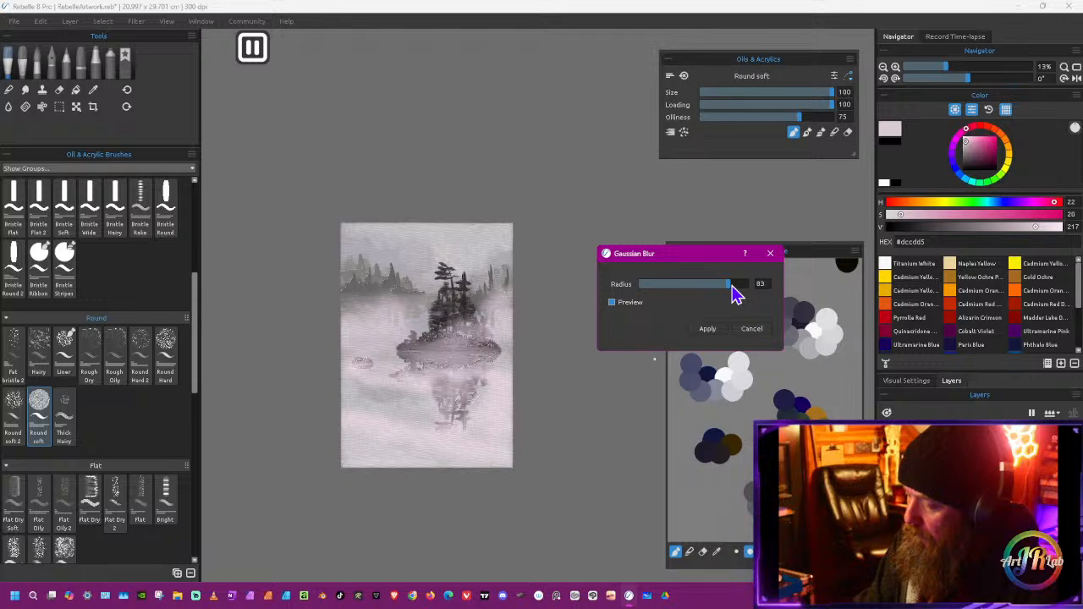
click(707, 329)
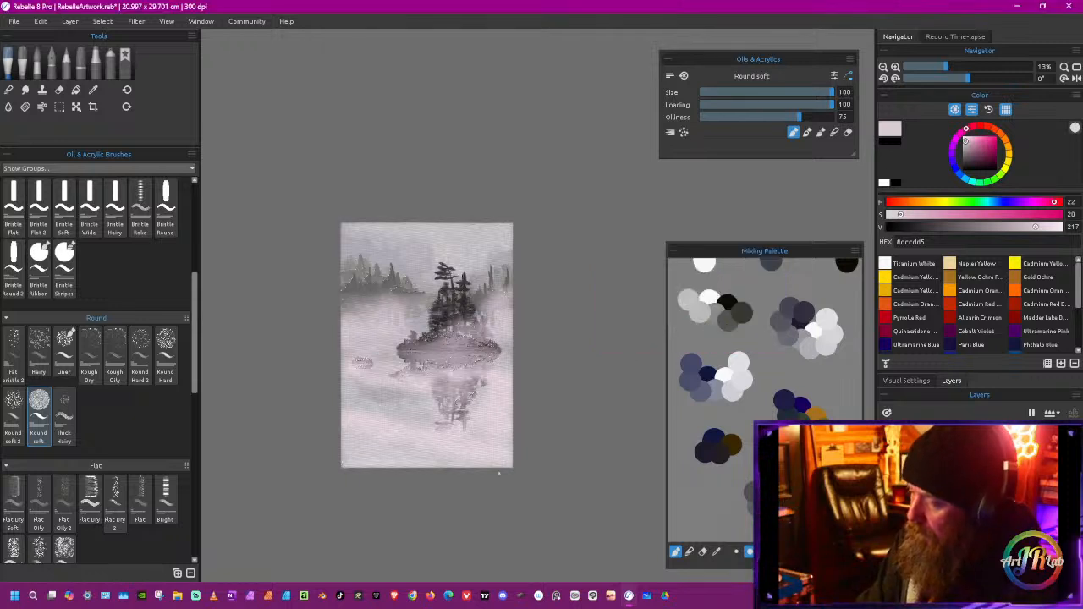
Step: Examine the blurred mist around the island, its reflection and the distant shores, undoing any stray dab on the island
drag(496, 470, 486, 442)
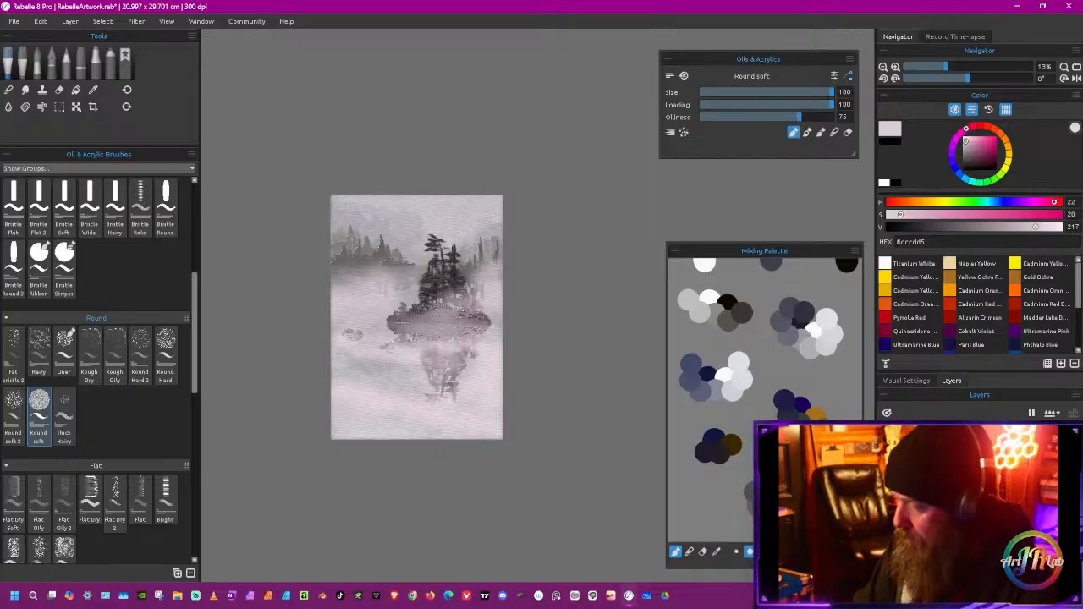
drag(519, 214, 544, 232)
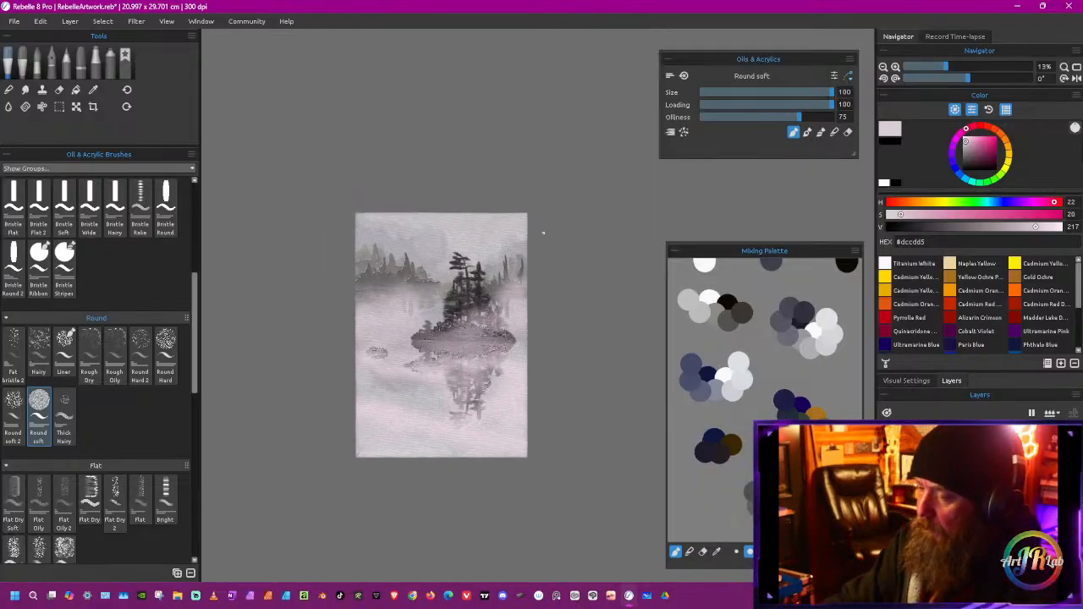
drag(947, 66, 961, 70)
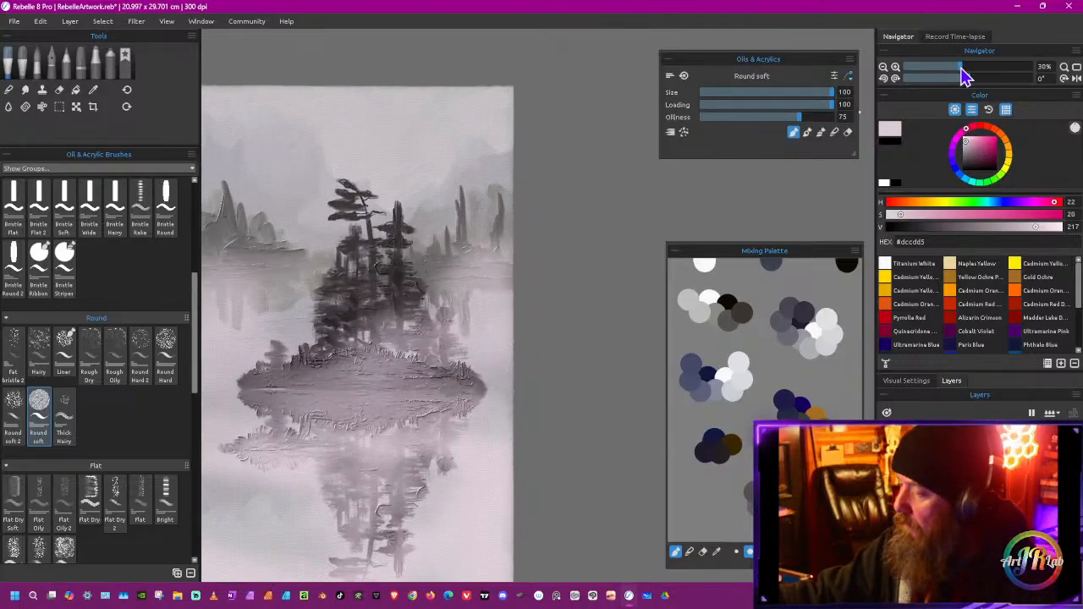
click(1069, 75)
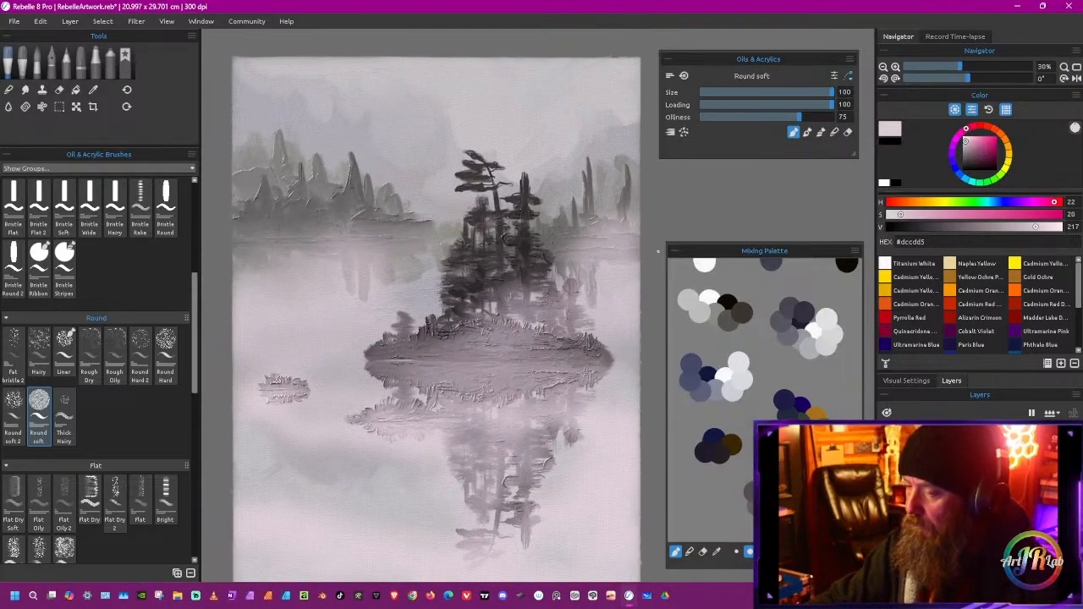
click(959, 66)
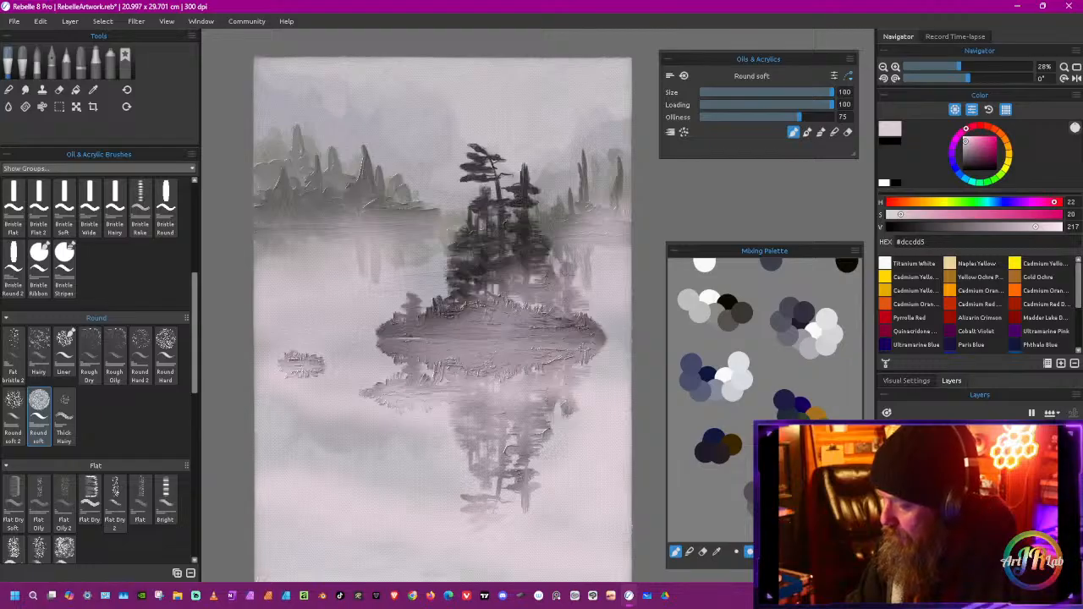
drag(443, 319, 428, 330)
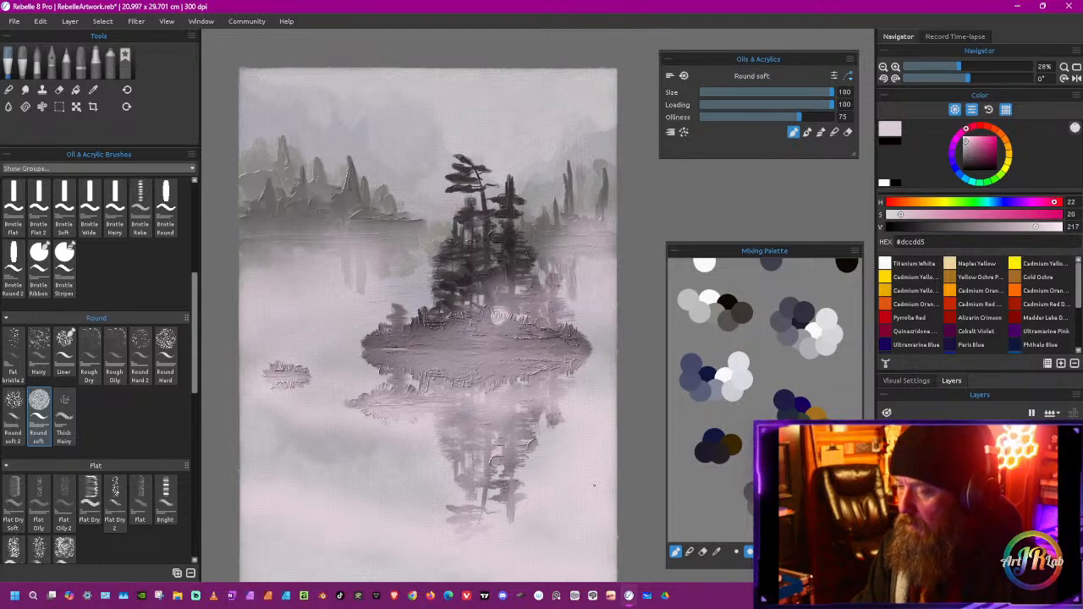
key(ctrl+z)
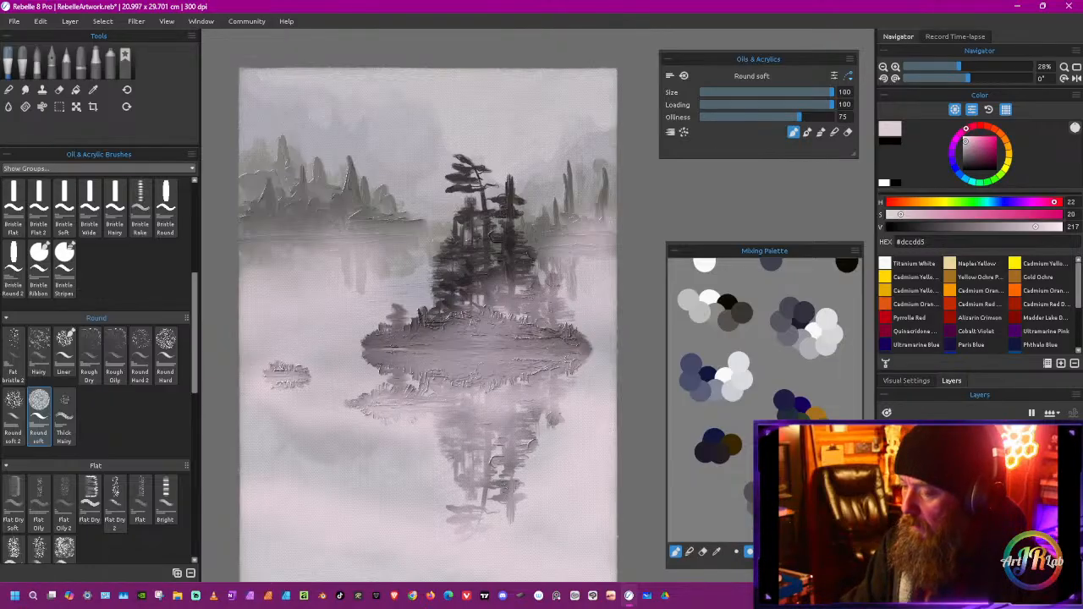
drag(505, 461, 512, 444)
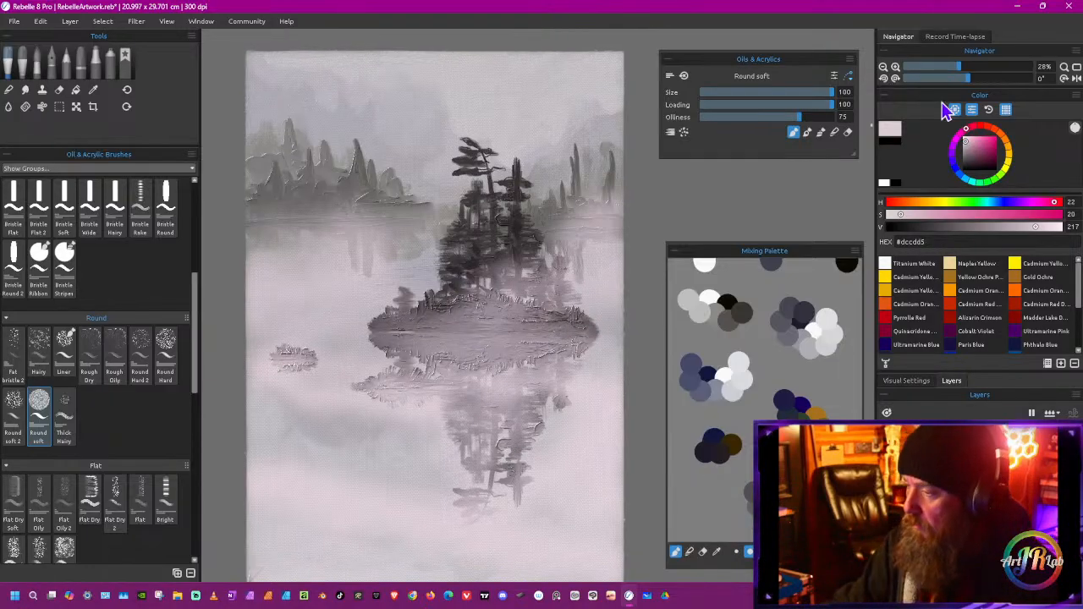
drag(958, 68, 963, 68)
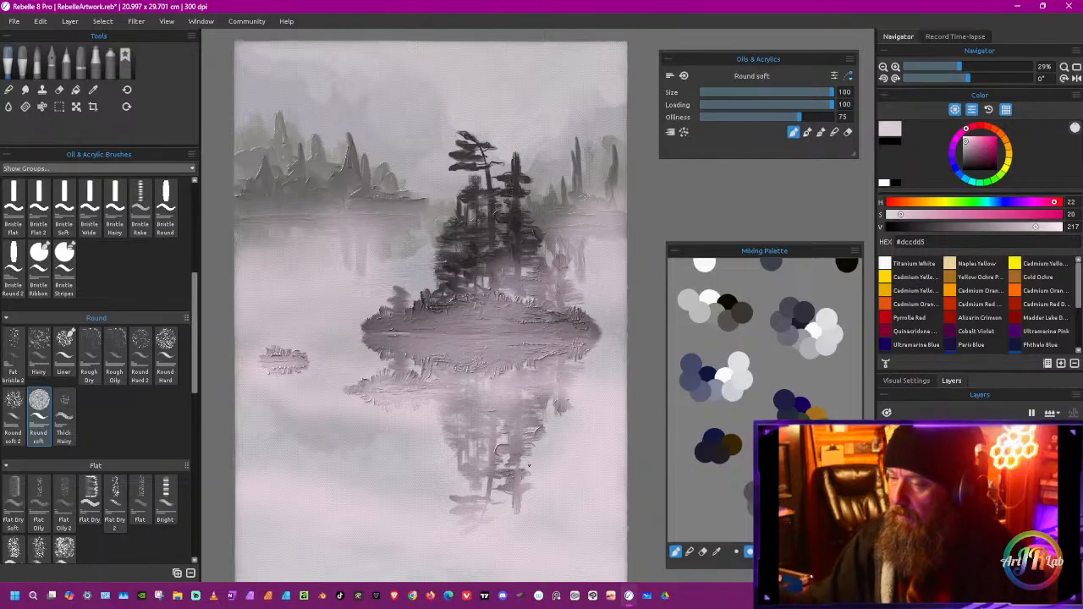
drag(529, 466, 537, 466)
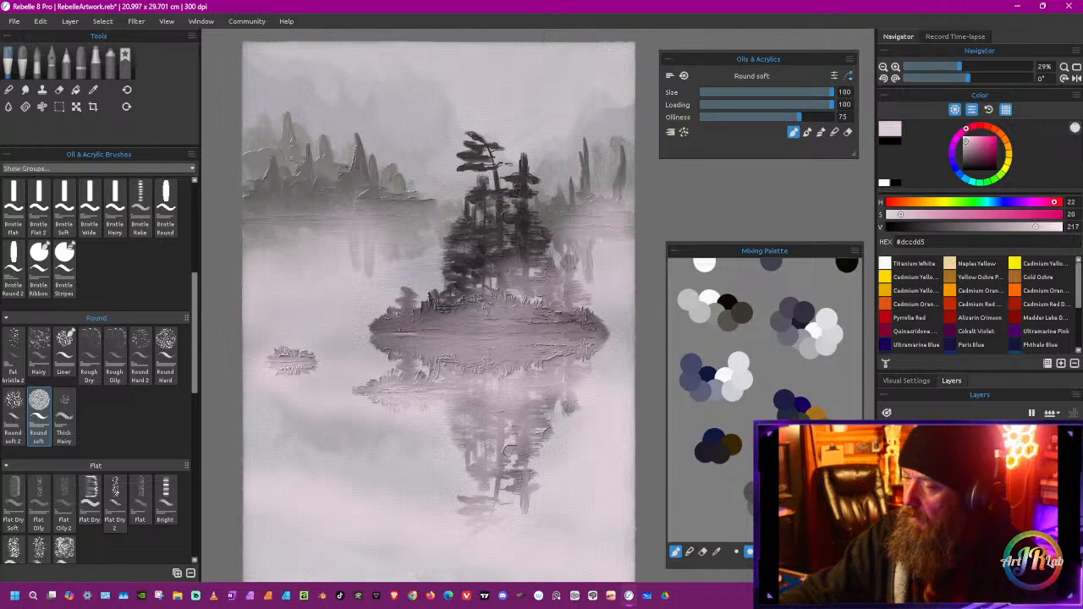
Step: Try blending the crowns of the island's tall trees with the Round soft brush, and undo the stroke
click(834, 132)
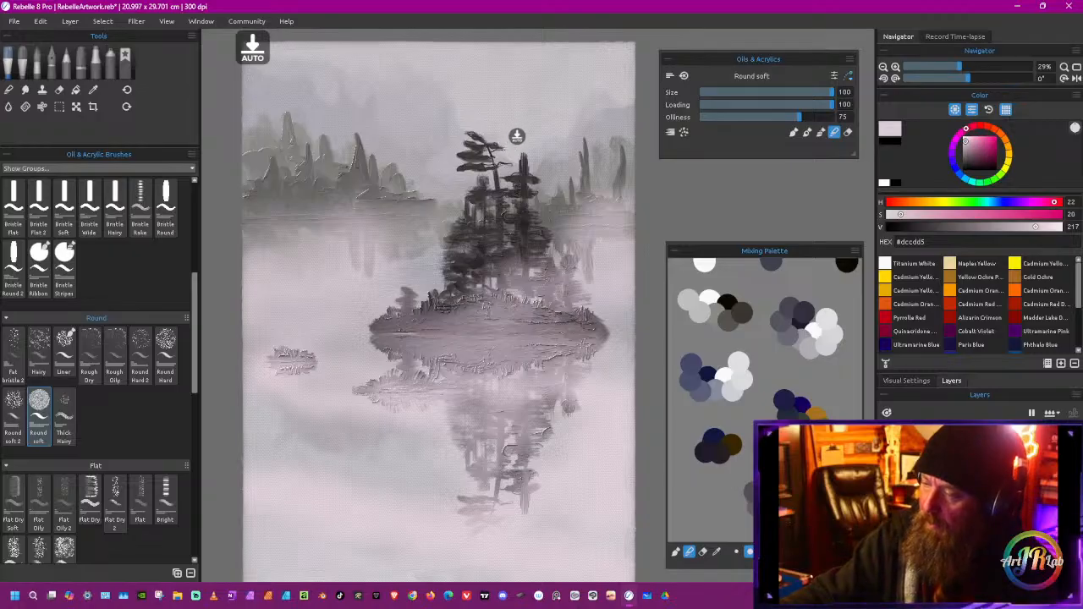
drag(513, 135, 502, 163)
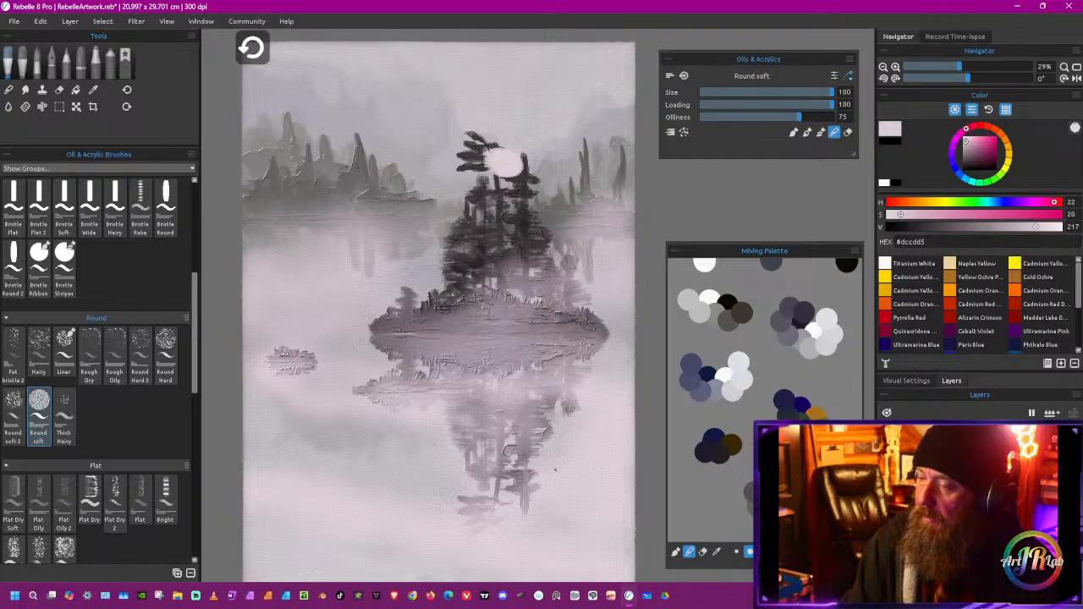
key(ctrl+z)
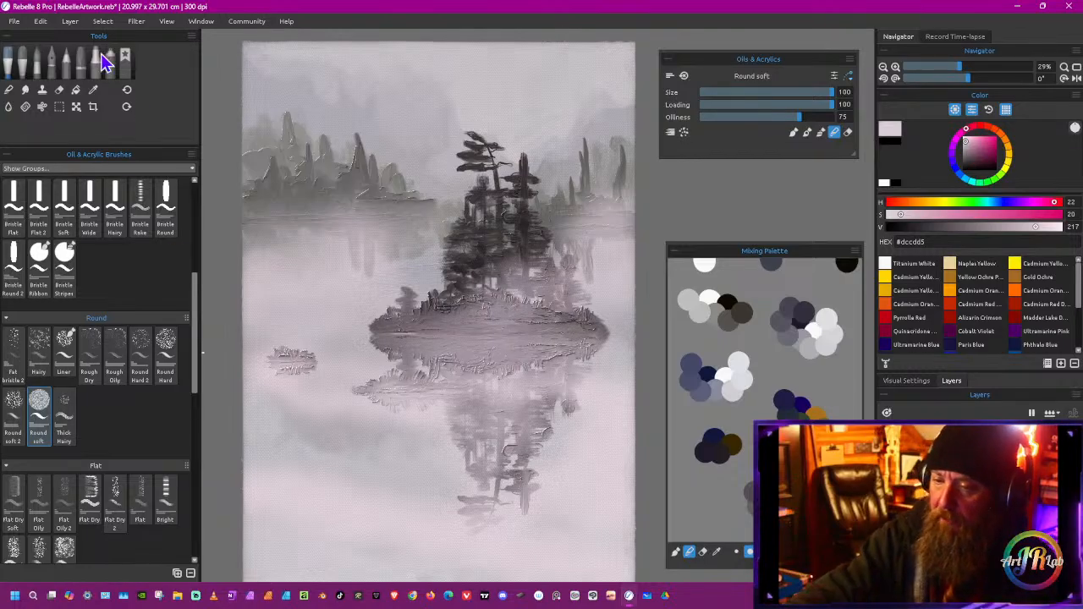
Step: Soften the middle of the island's grassy bank using the Soft blend brush at size 45 and opacity 100
click(11, 90)
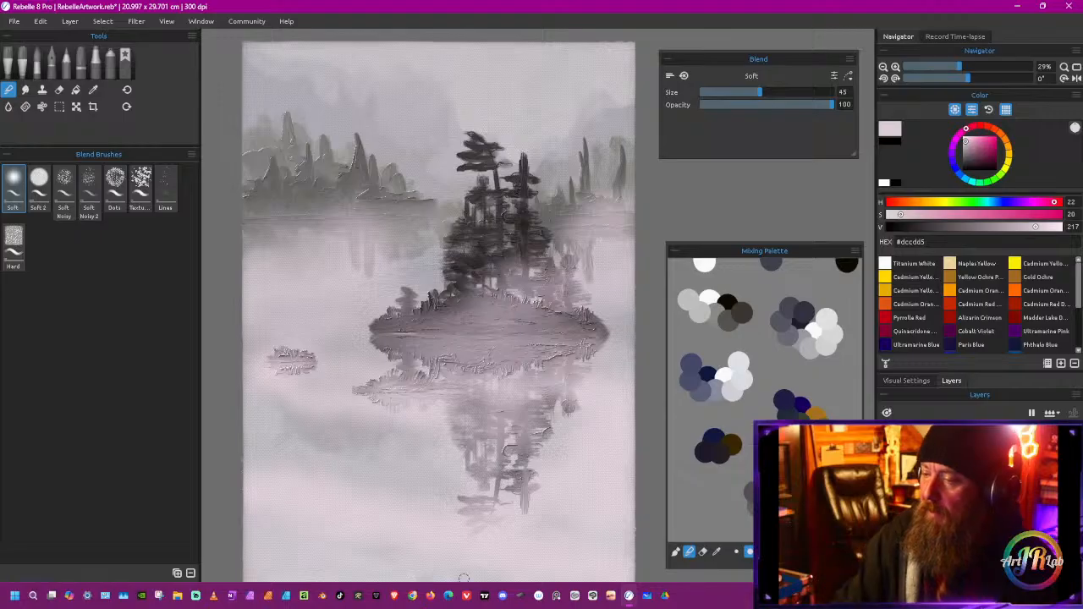
drag(464, 578, 443, 557)
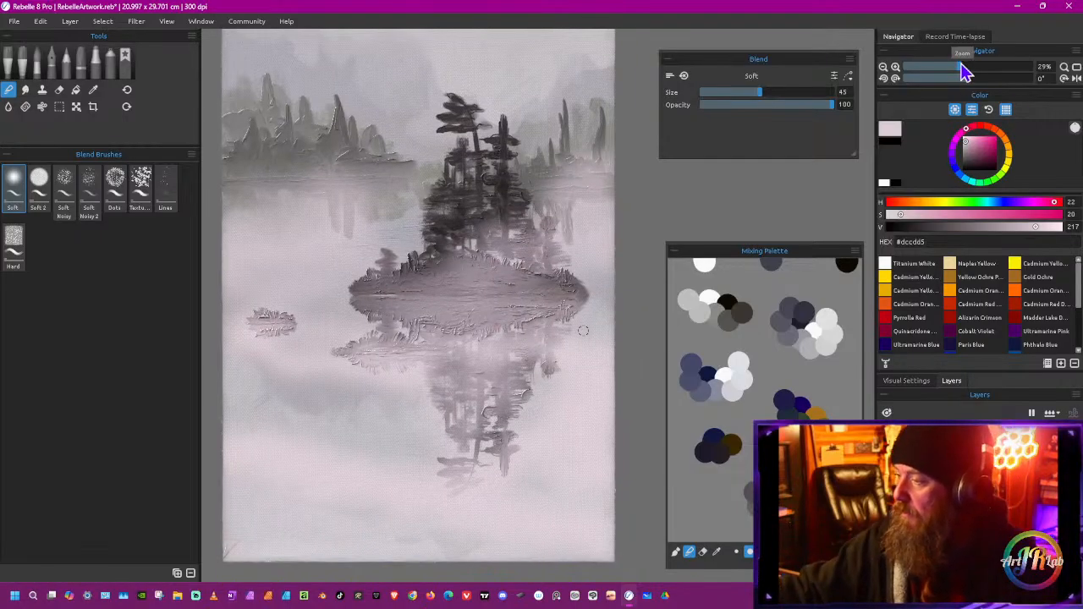
drag(961, 68, 955, 67)
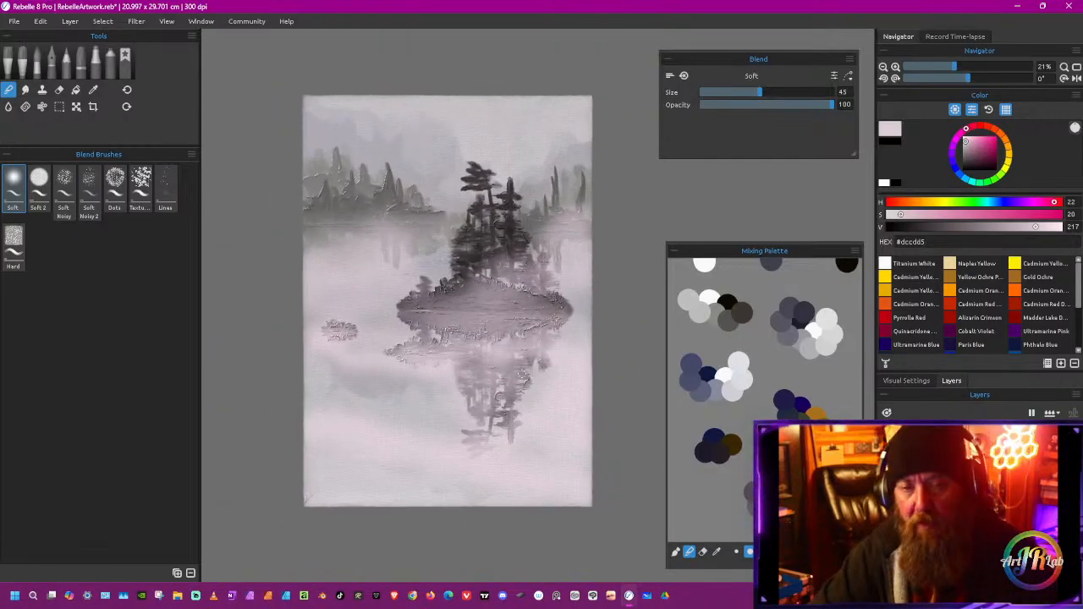